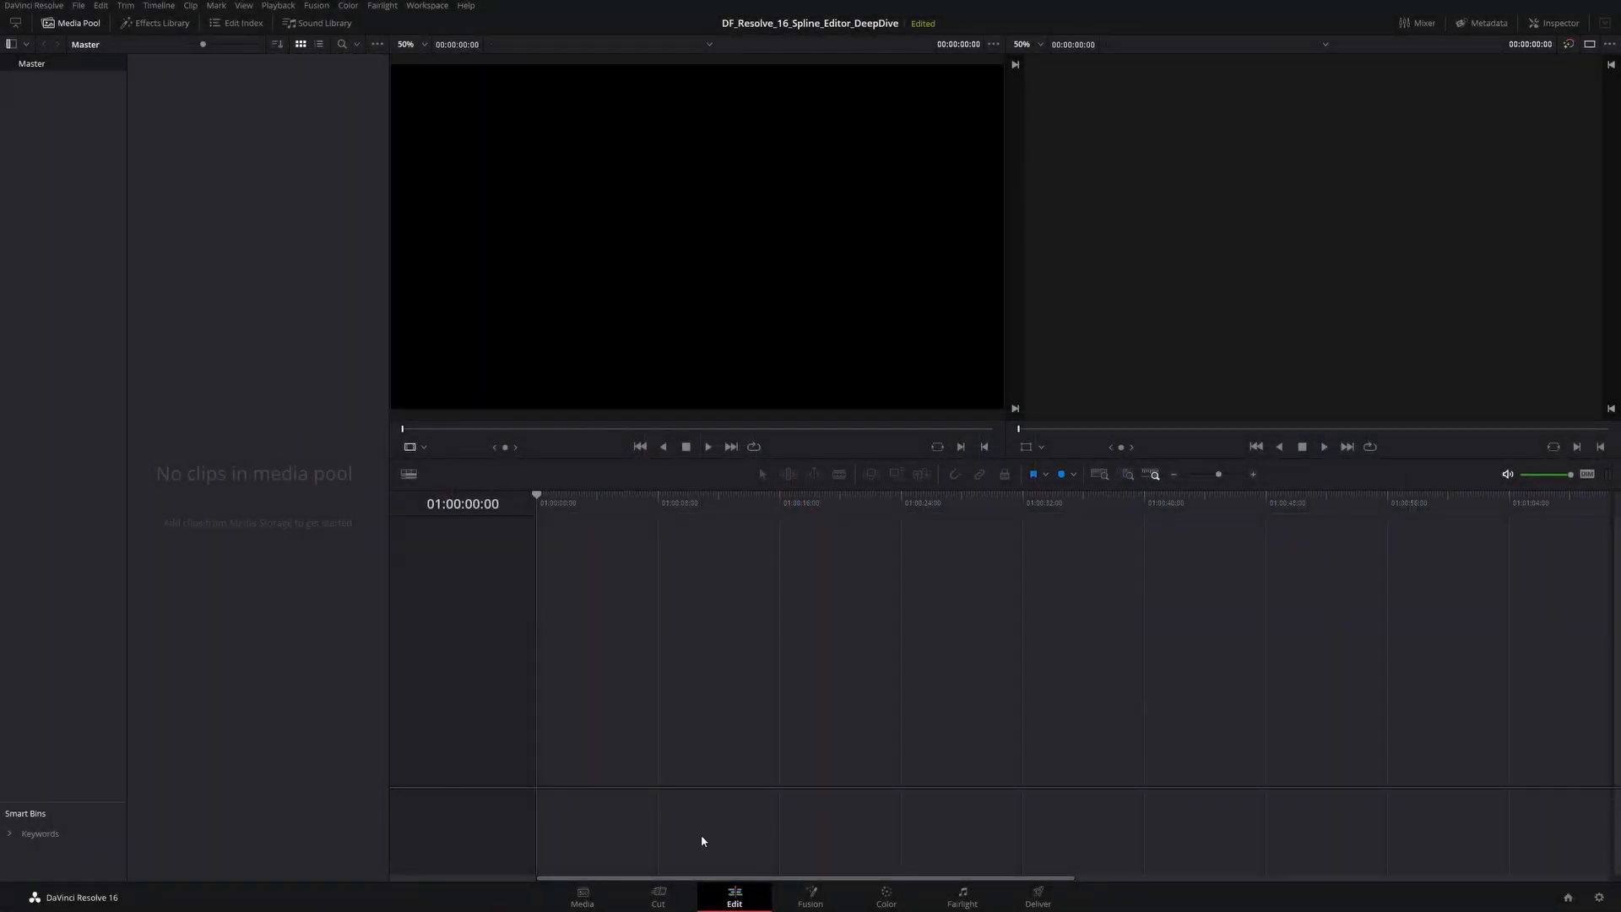
Add a Fusion Composition effect at the start of the empty timeline.
{"action": "left_click", "coordinate": [154, 24]}
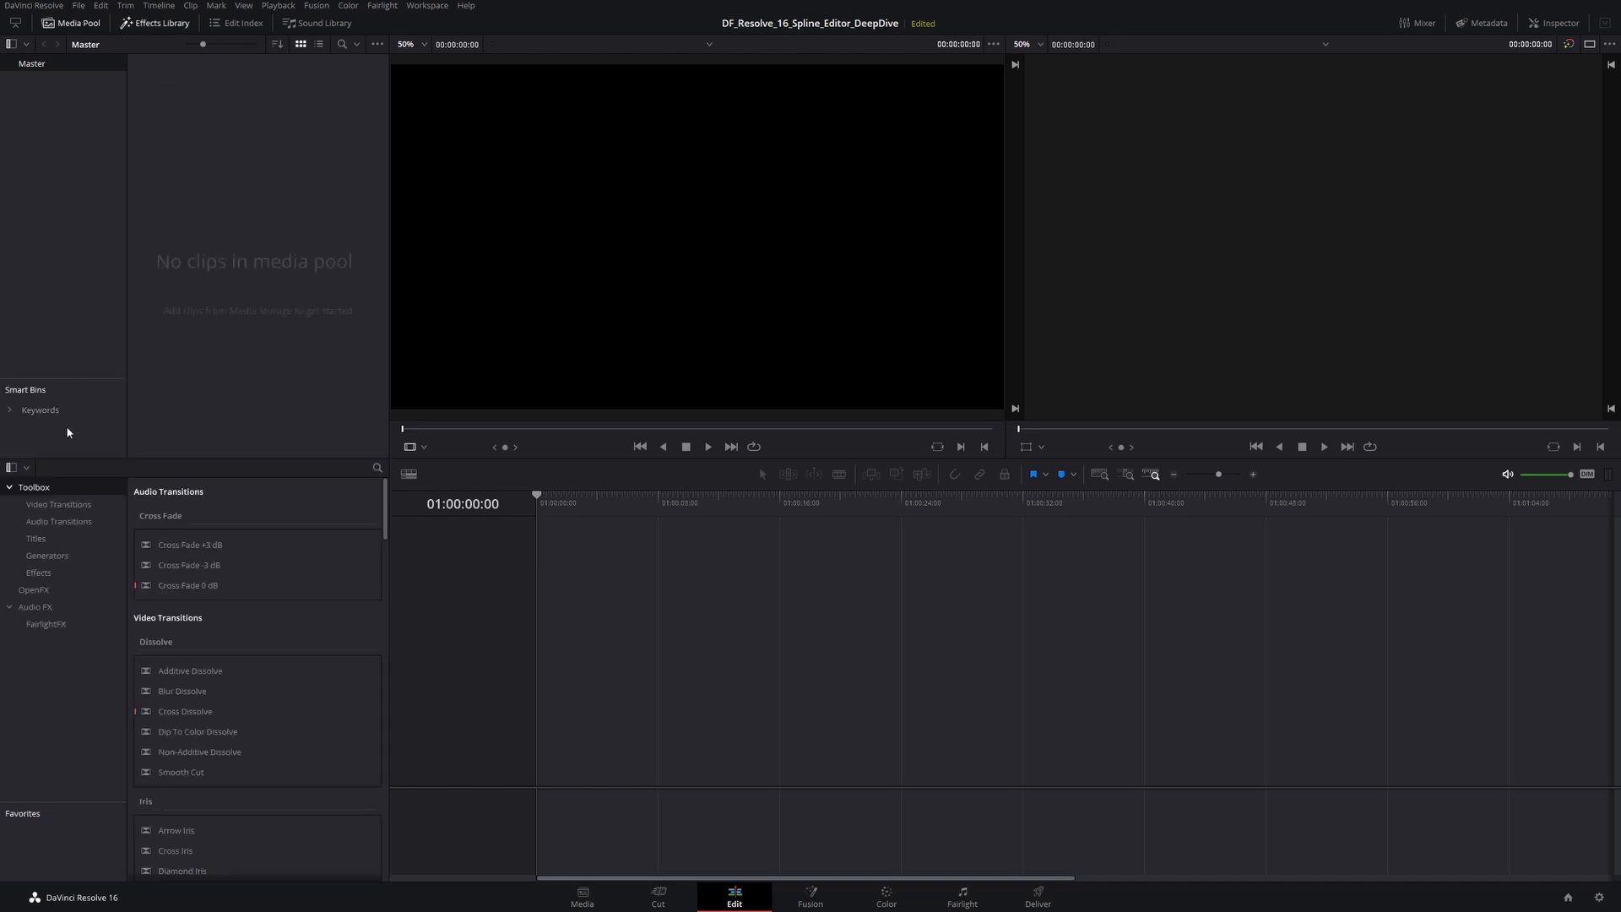
{"action": "left_click", "coordinate": [39, 575]}
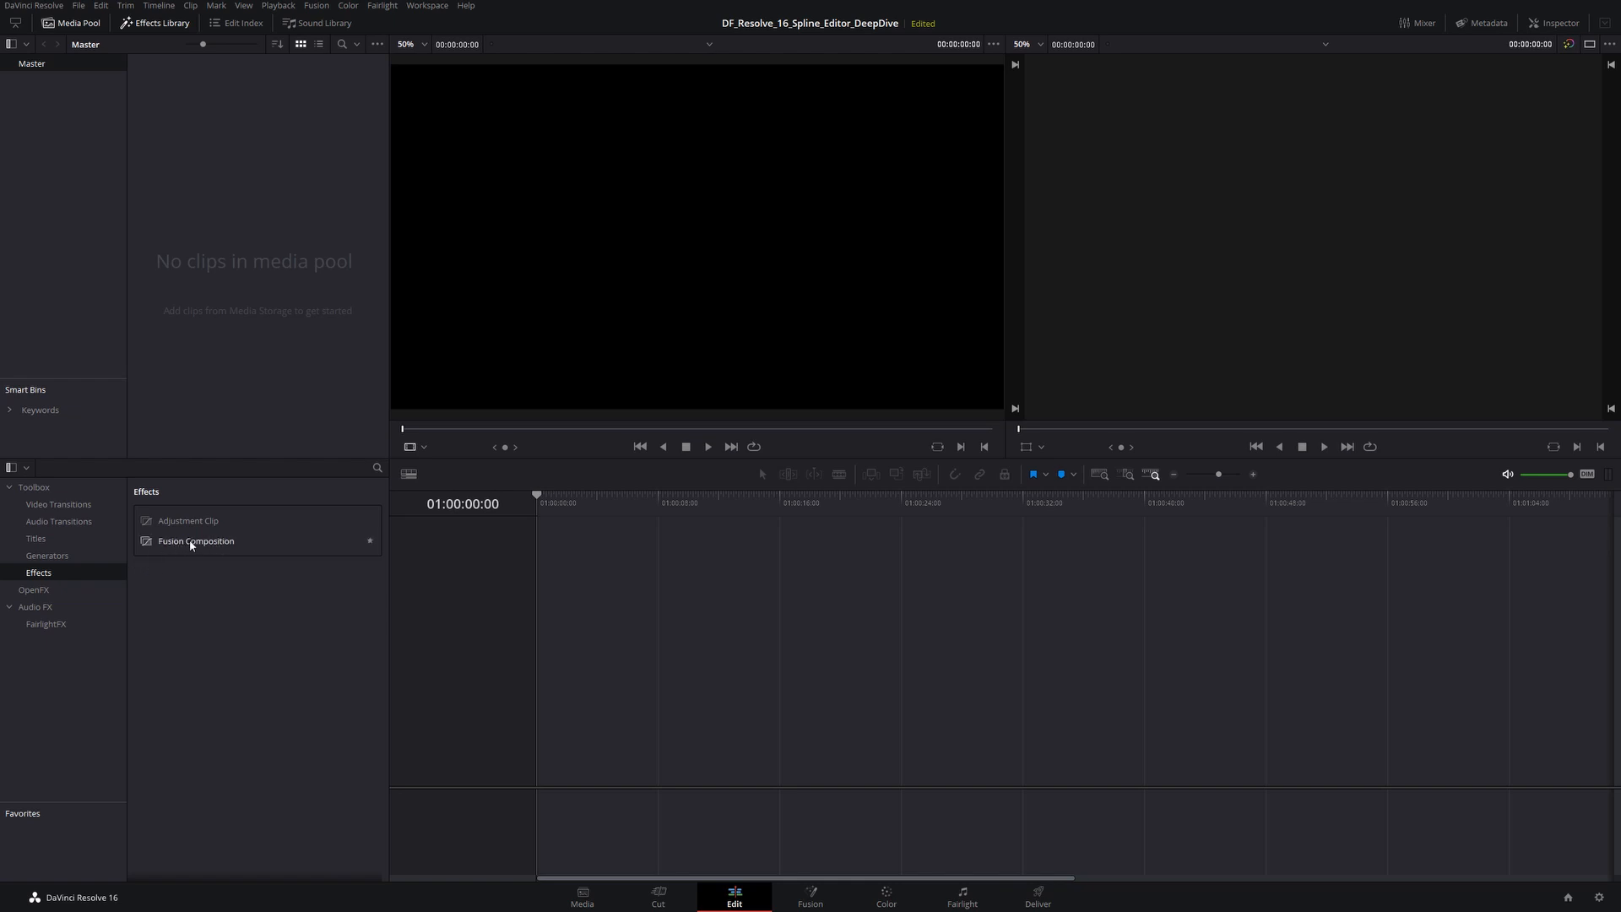
{"action": "left_click_drag", "start_coordinate": [188, 542], "coordinate": [550, 693]}
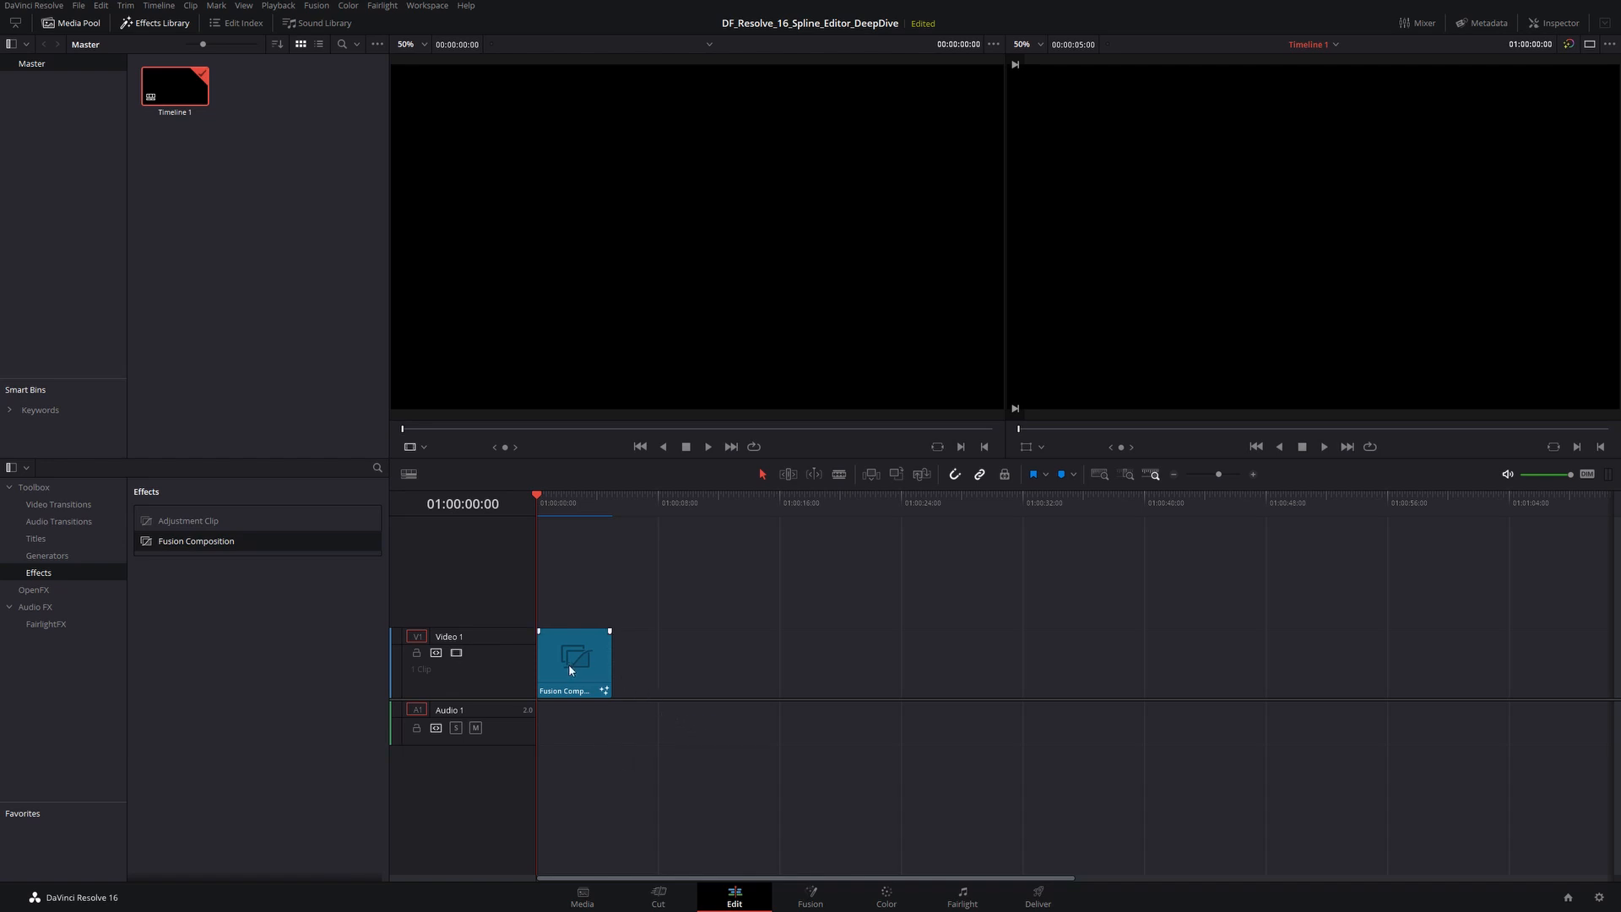
On the Fusion page, hide the Spline editor, then add a Background node and connect it to MediaOut1.
{"action": "left_click", "coordinate": [809, 898]}
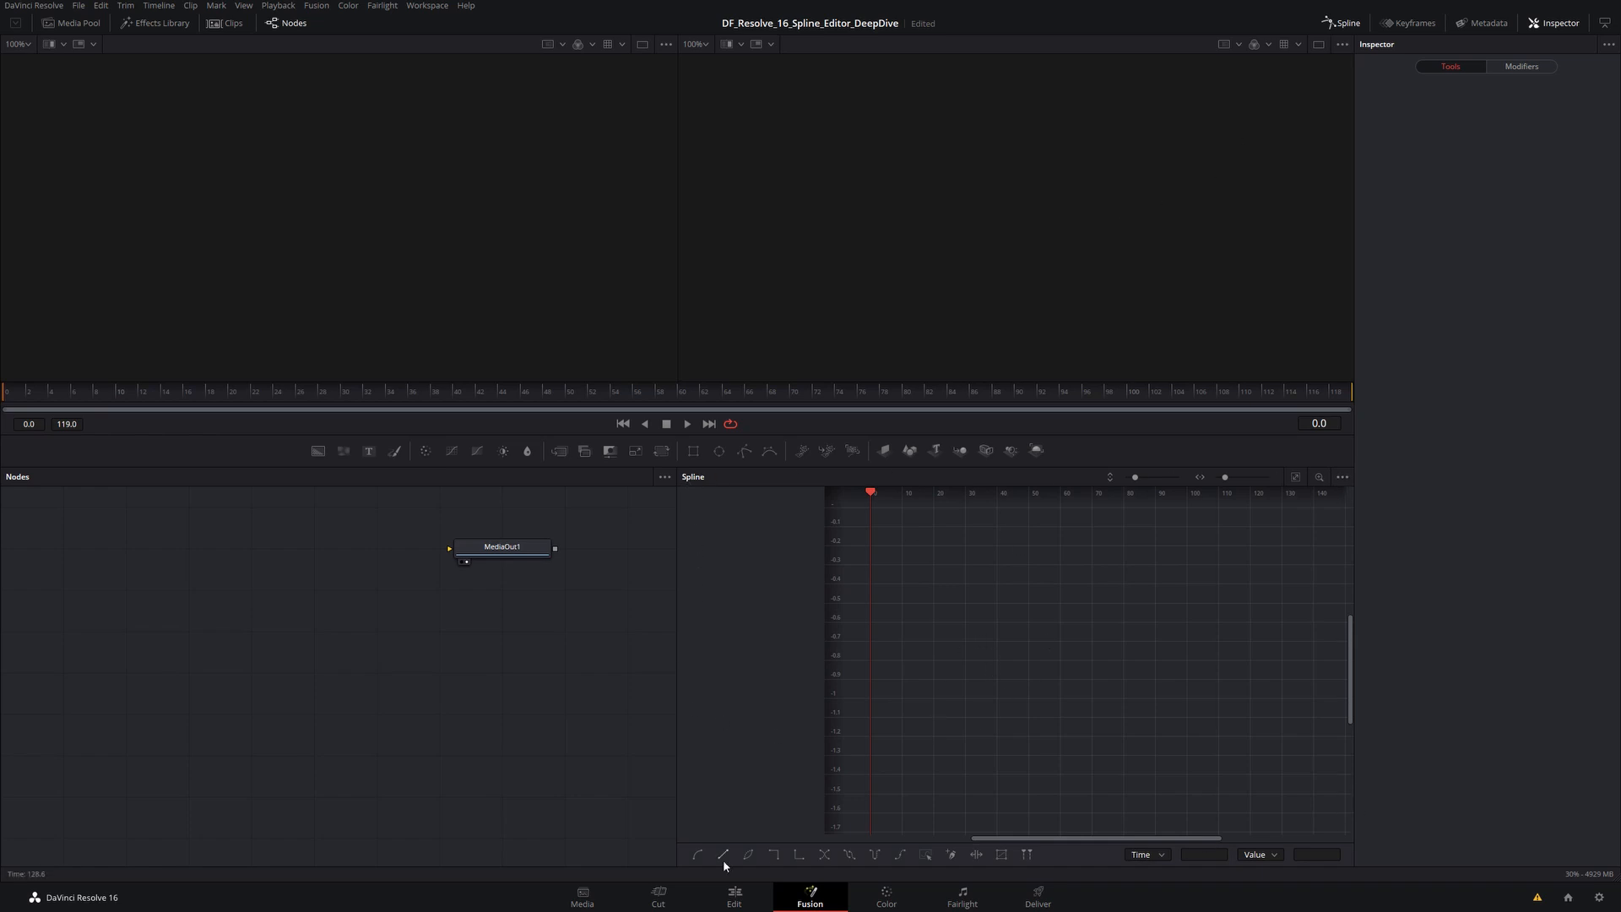
{"action": "left_click", "coordinate": [1347, 23]}
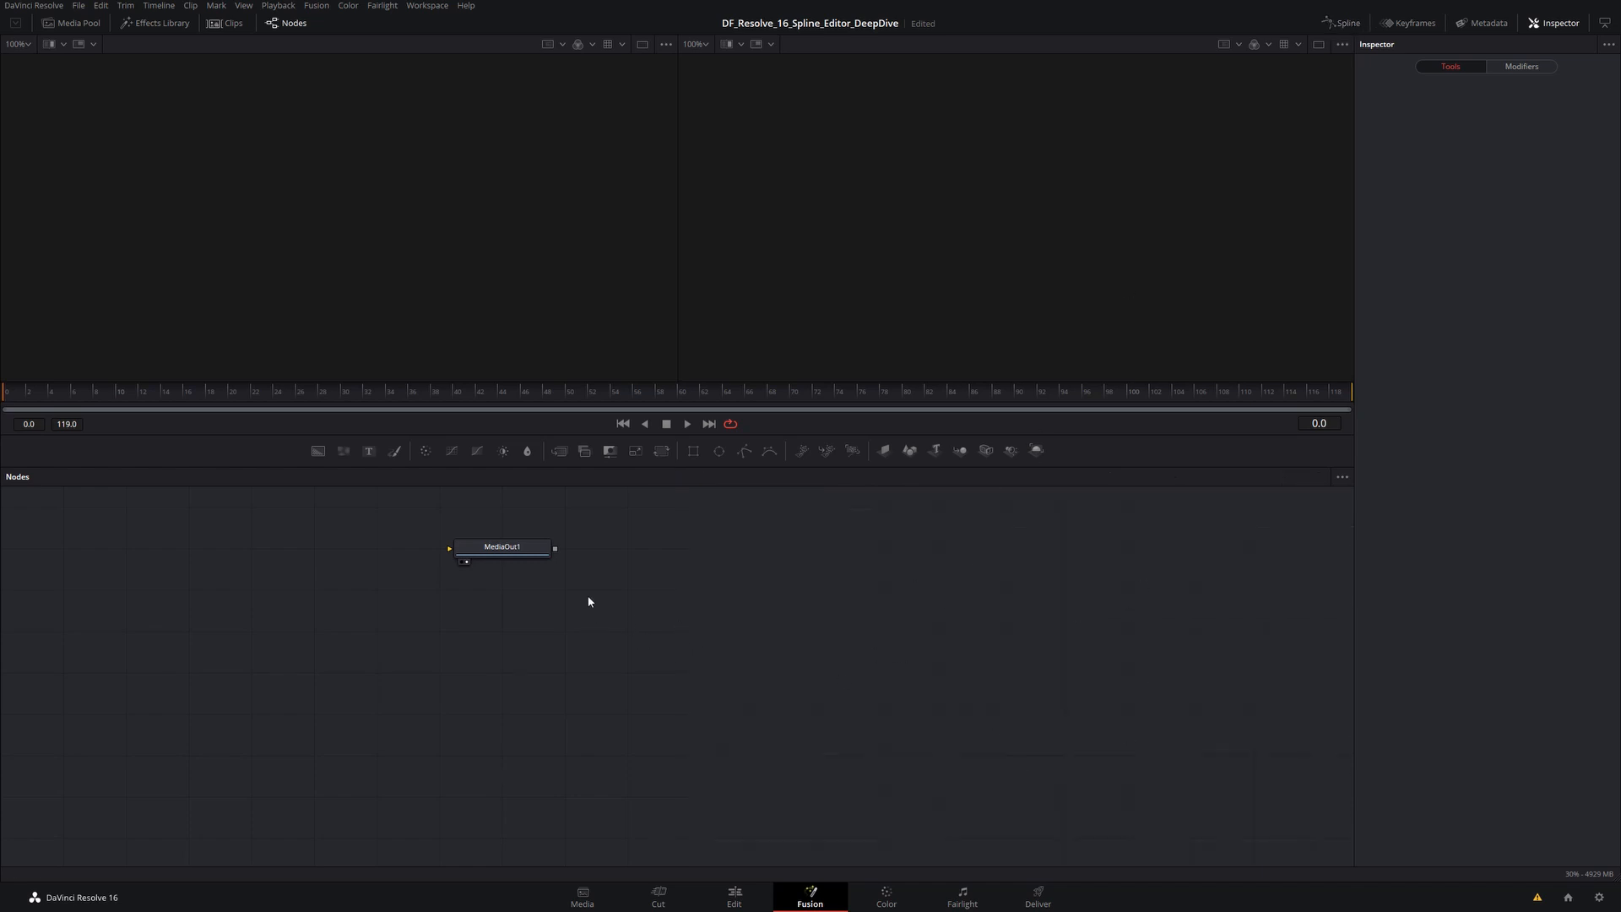
{"action": "left_click_drag", "start_coordinate": [605, 592], "coordinate": [1072, 697]}
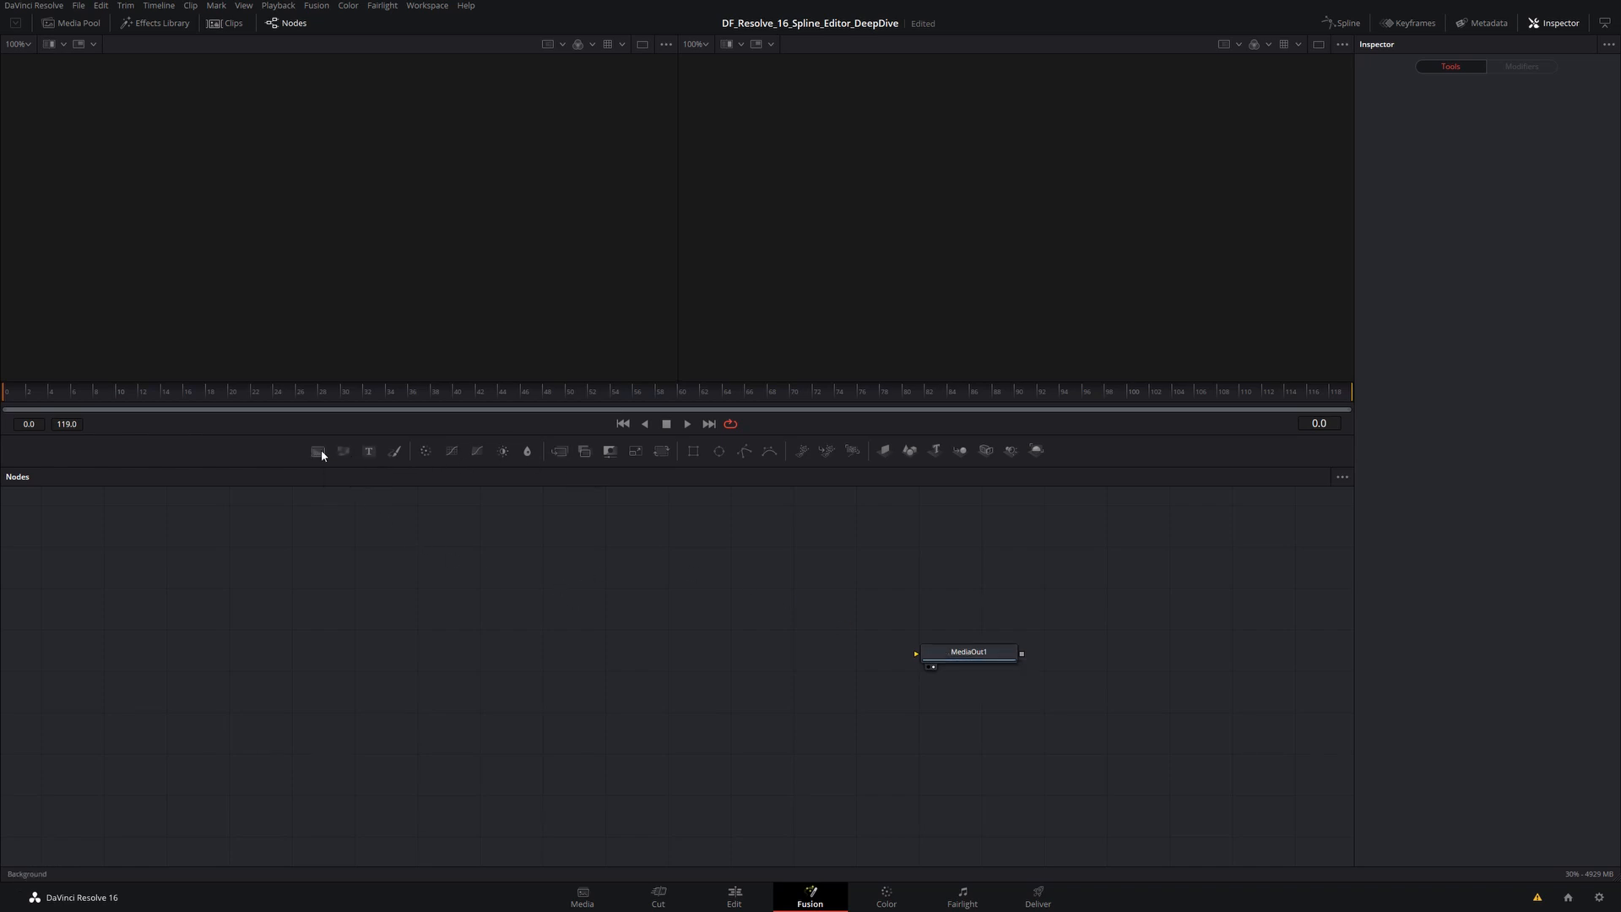
{"action": "left_click_drag", "start_coordinate": [321, 455], "coordinate": [815, 657]}
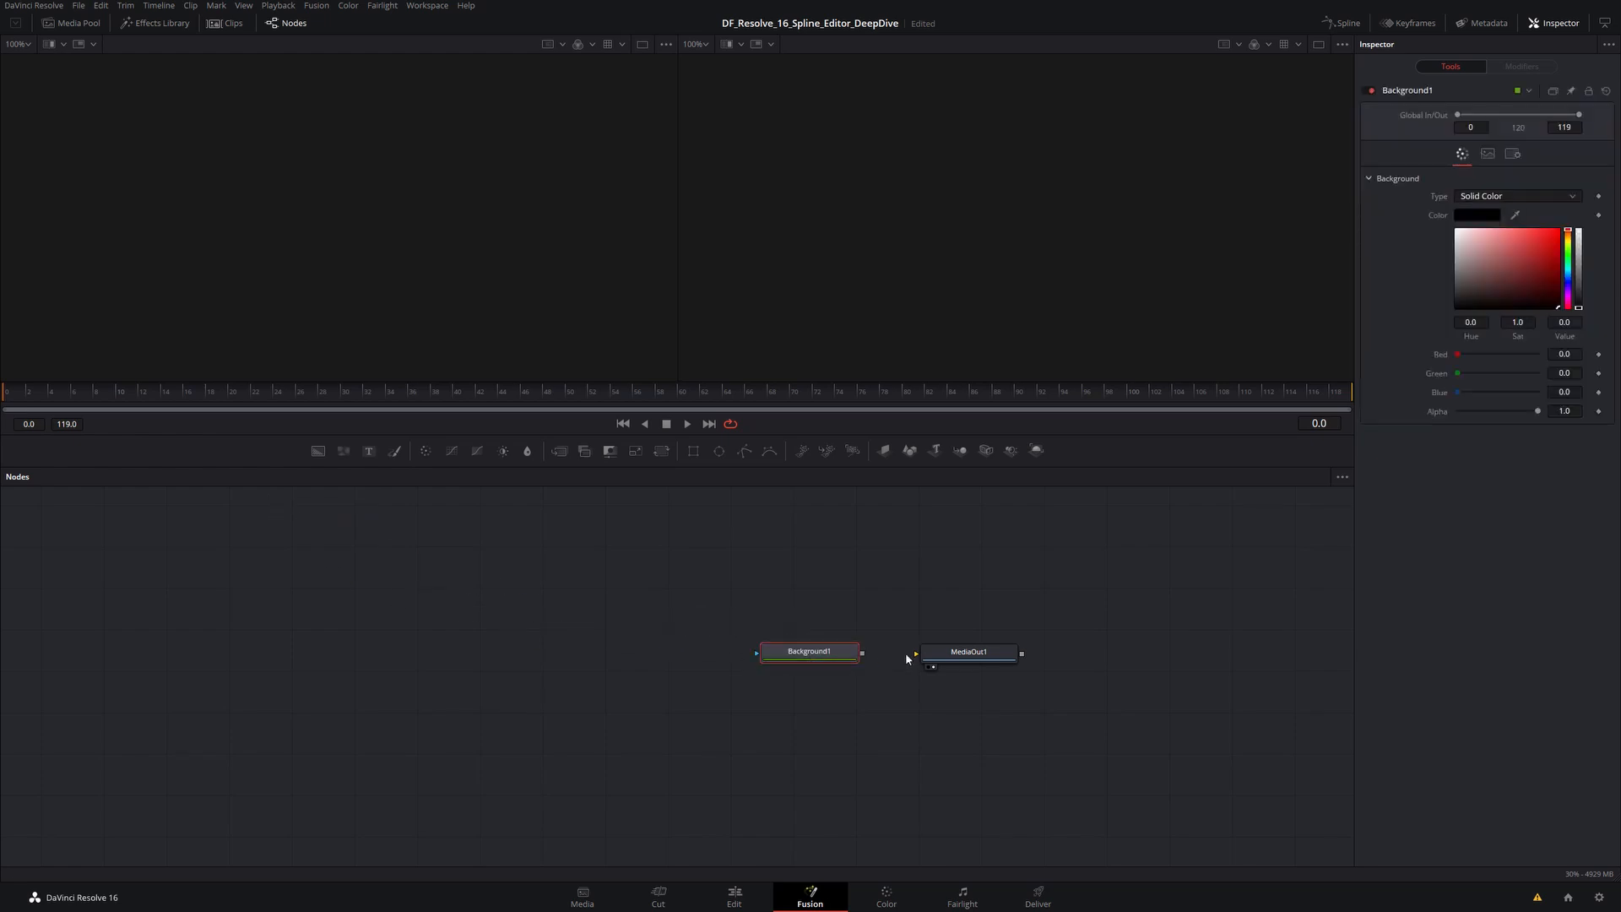
{"action": "left_click_drag", "start_coordinate": [862, 653], "coordinate": [962, 656]}
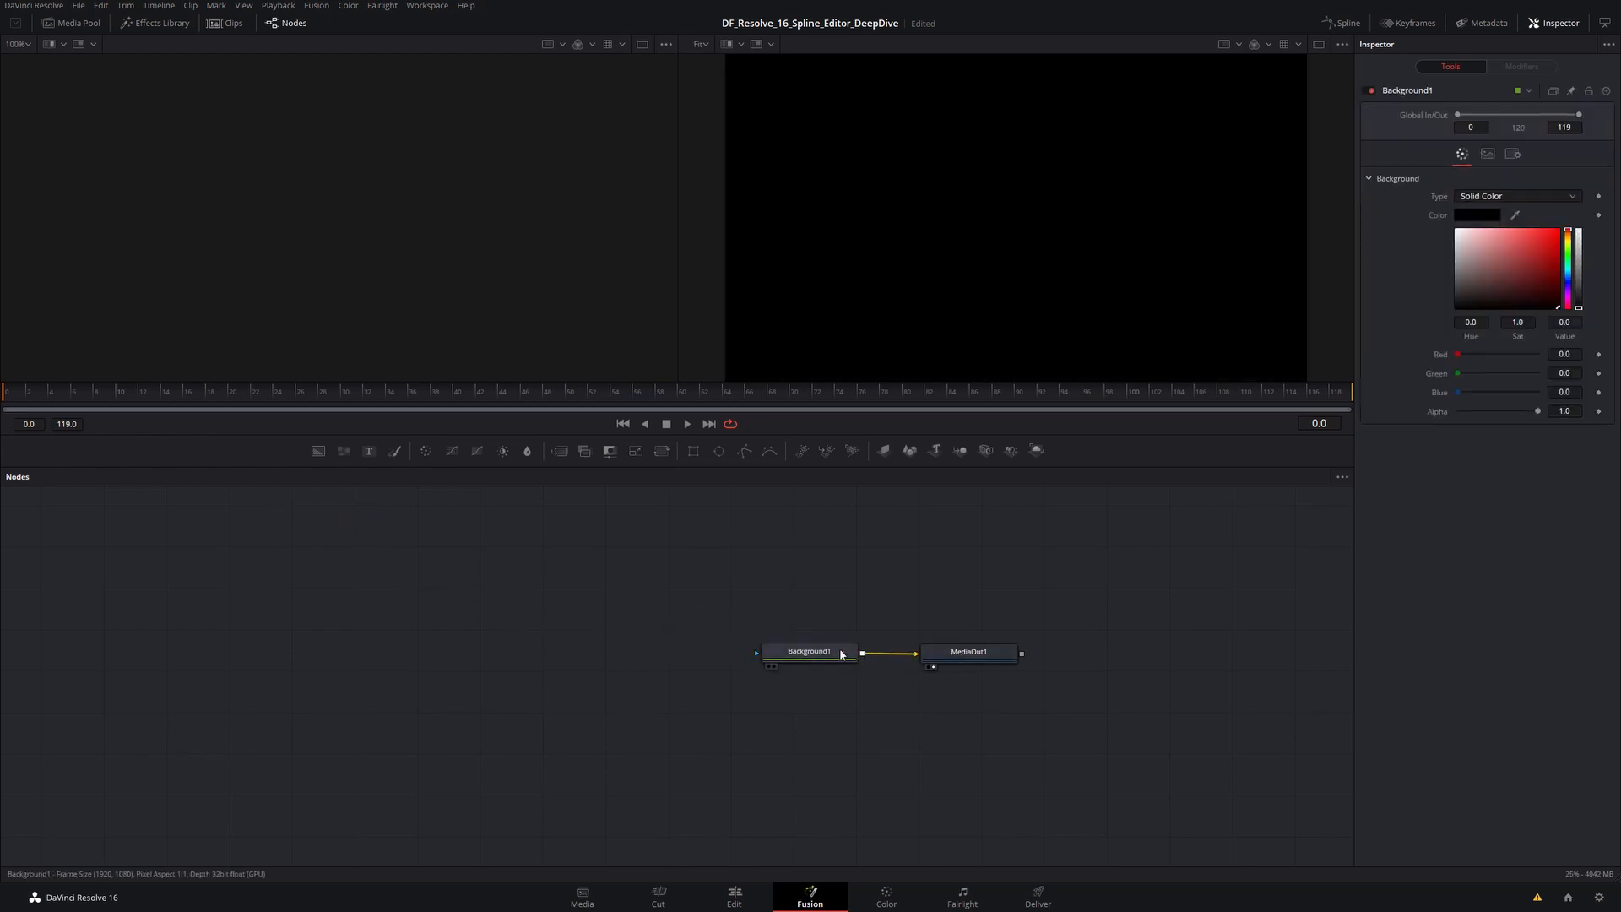
Set the Background1 node's solid color to red (#ff0000).
{"action": "left_click", "coordinate": [810, 655]}
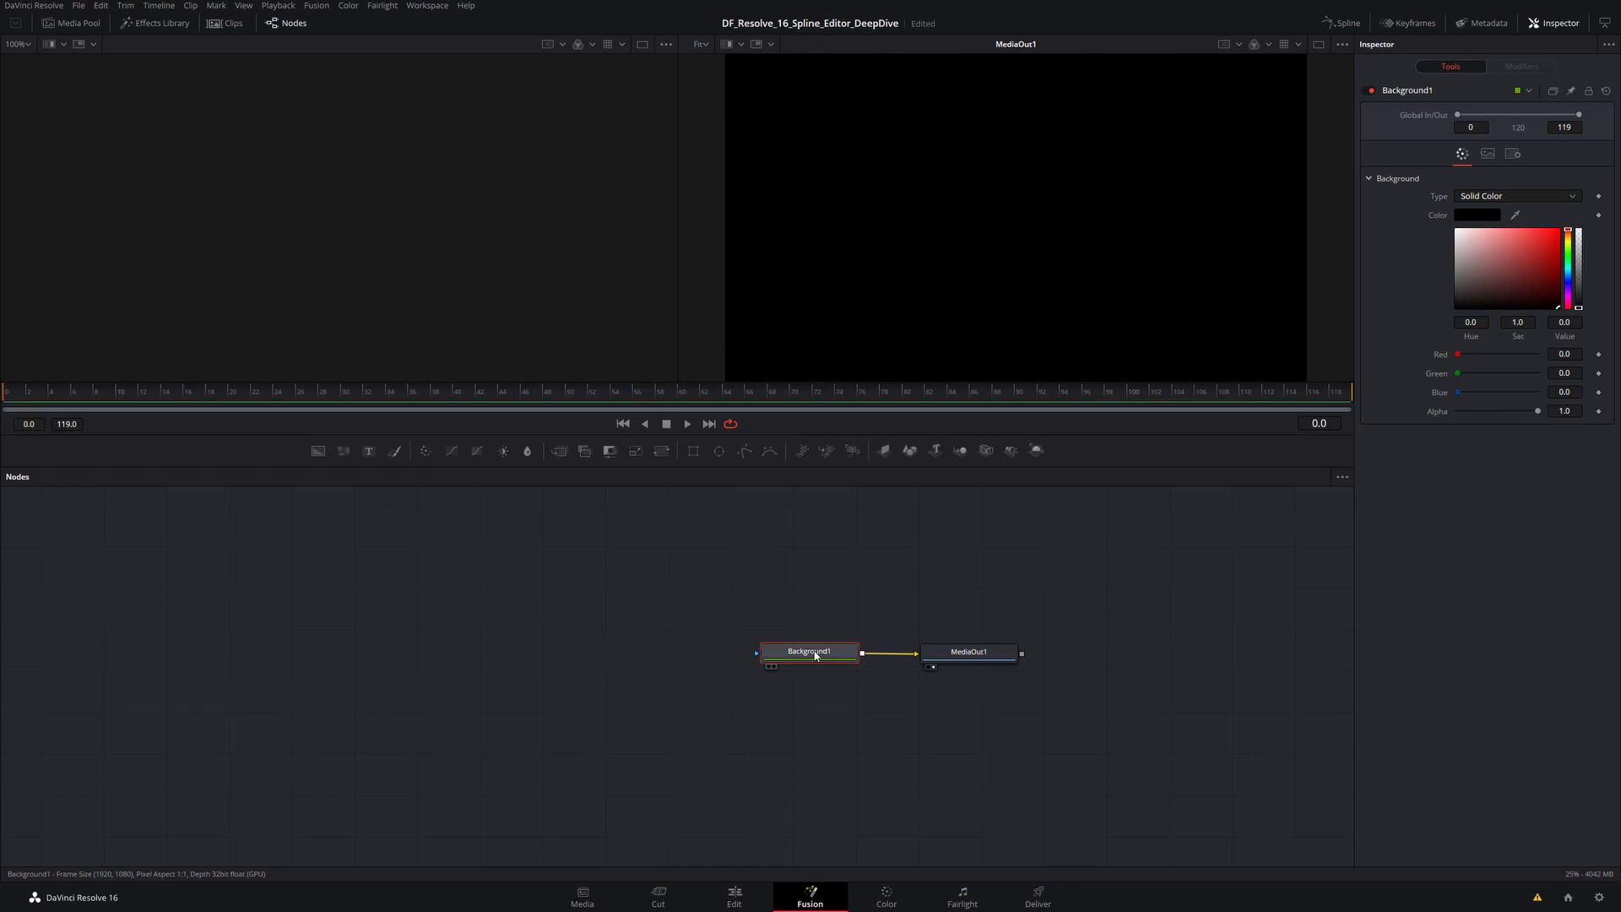
{"action": "left_click", "coordinate": [1470, 216]}
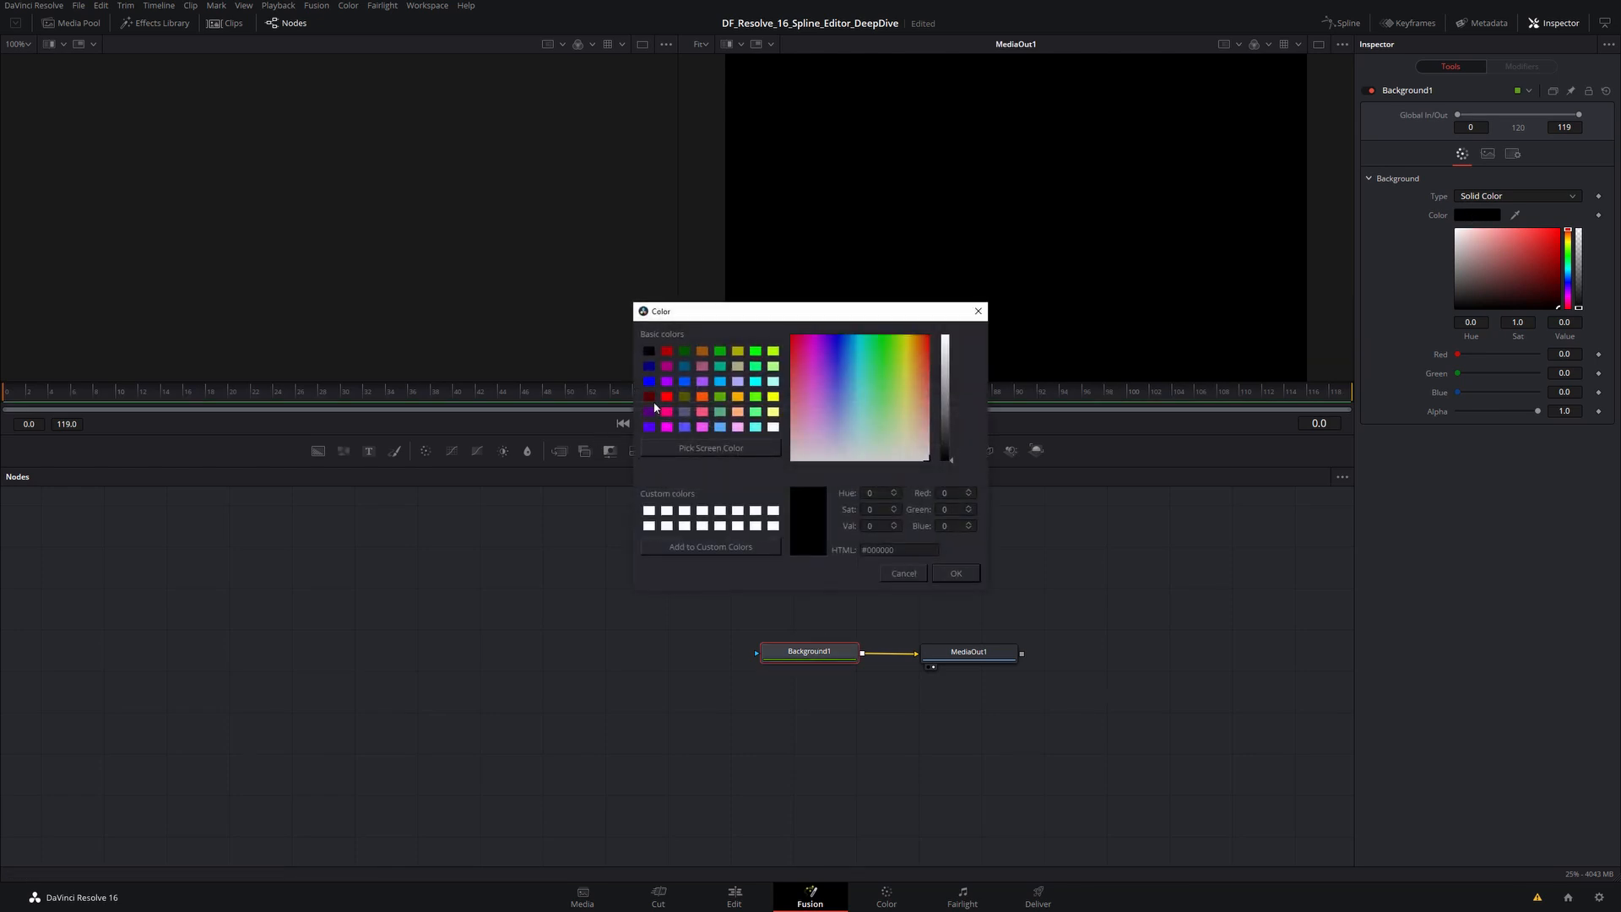
{"action": "left_click", "coordinate": [667, 397]}
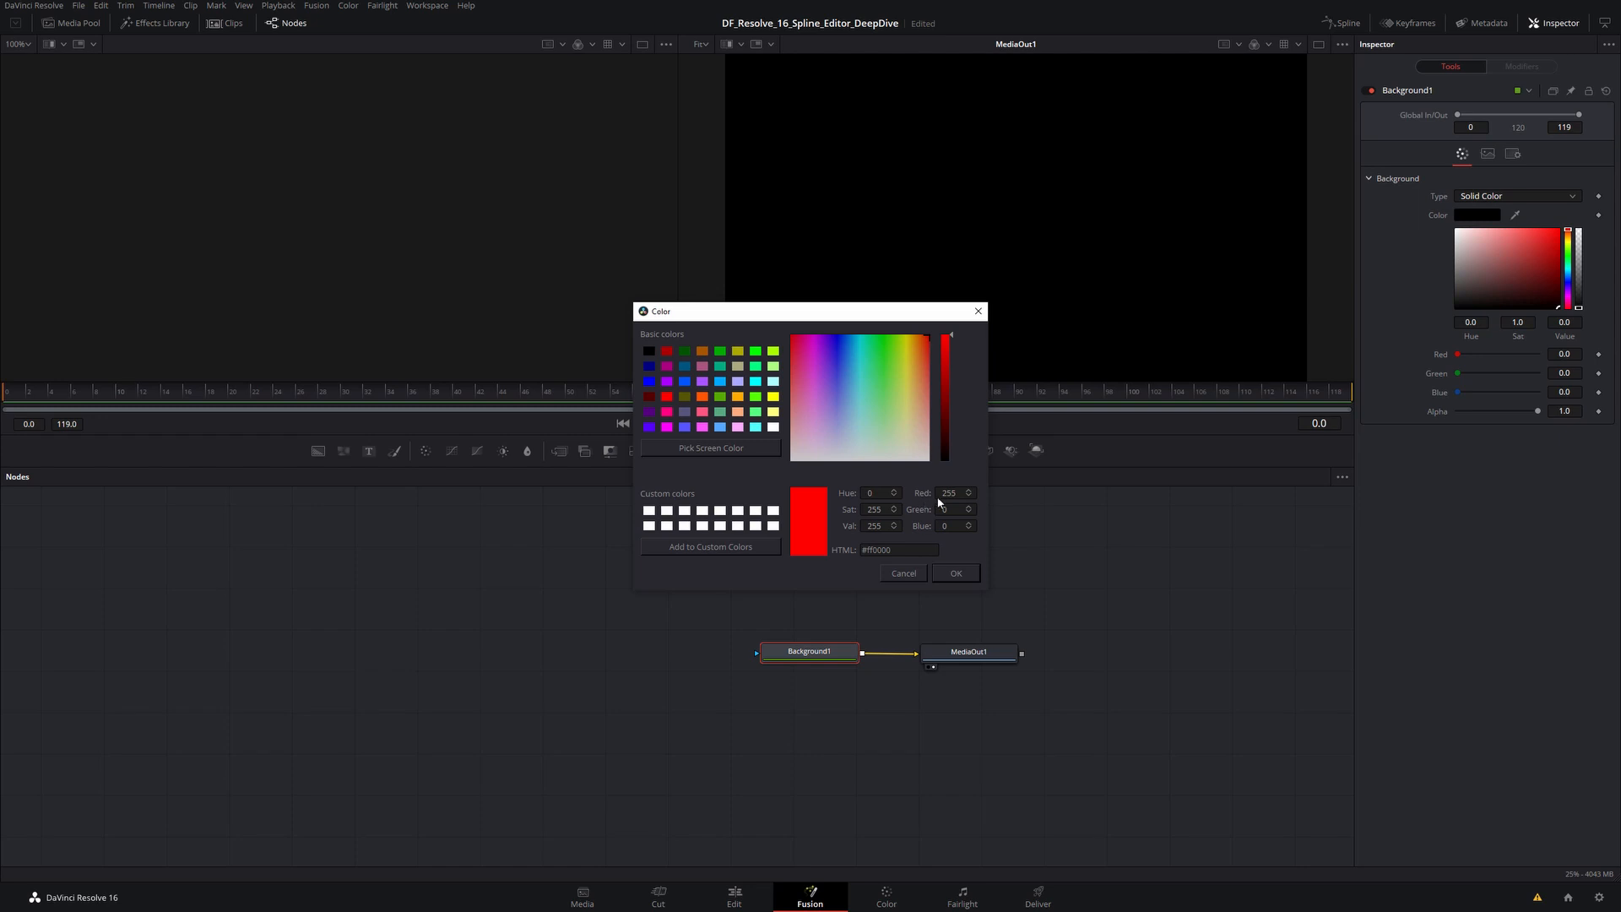
{"action": "left_click", "coordinate": [956, 574]}
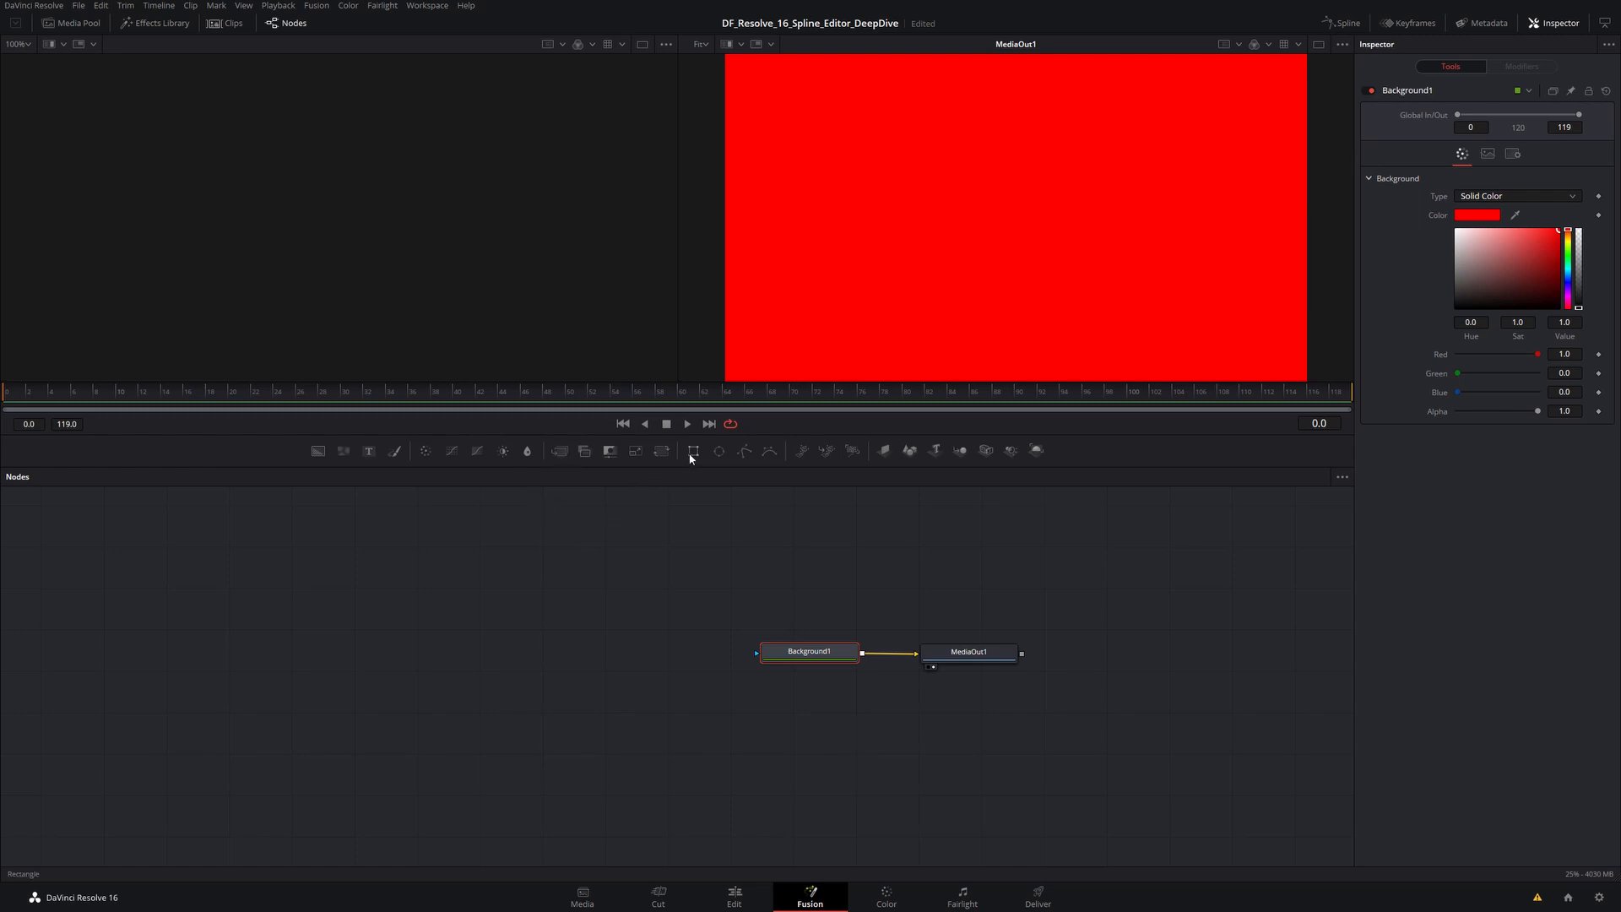
Mask Background1 with a Rectangle node whose width and height are both 0.1.
{"action": "left_click_drag", "start_coordinate": [691, 453], "coordinate": [686, 574]}
{"action": "mouse_move", "coordinate": [679, 652]}
{"action": "left_mouse_down"}
{"action": "mouse_move", "coordinate": [777, 656]}
{"action": "mouse_move", "coordinate": [681, 657]}
{"action": "left_mouse_up"}
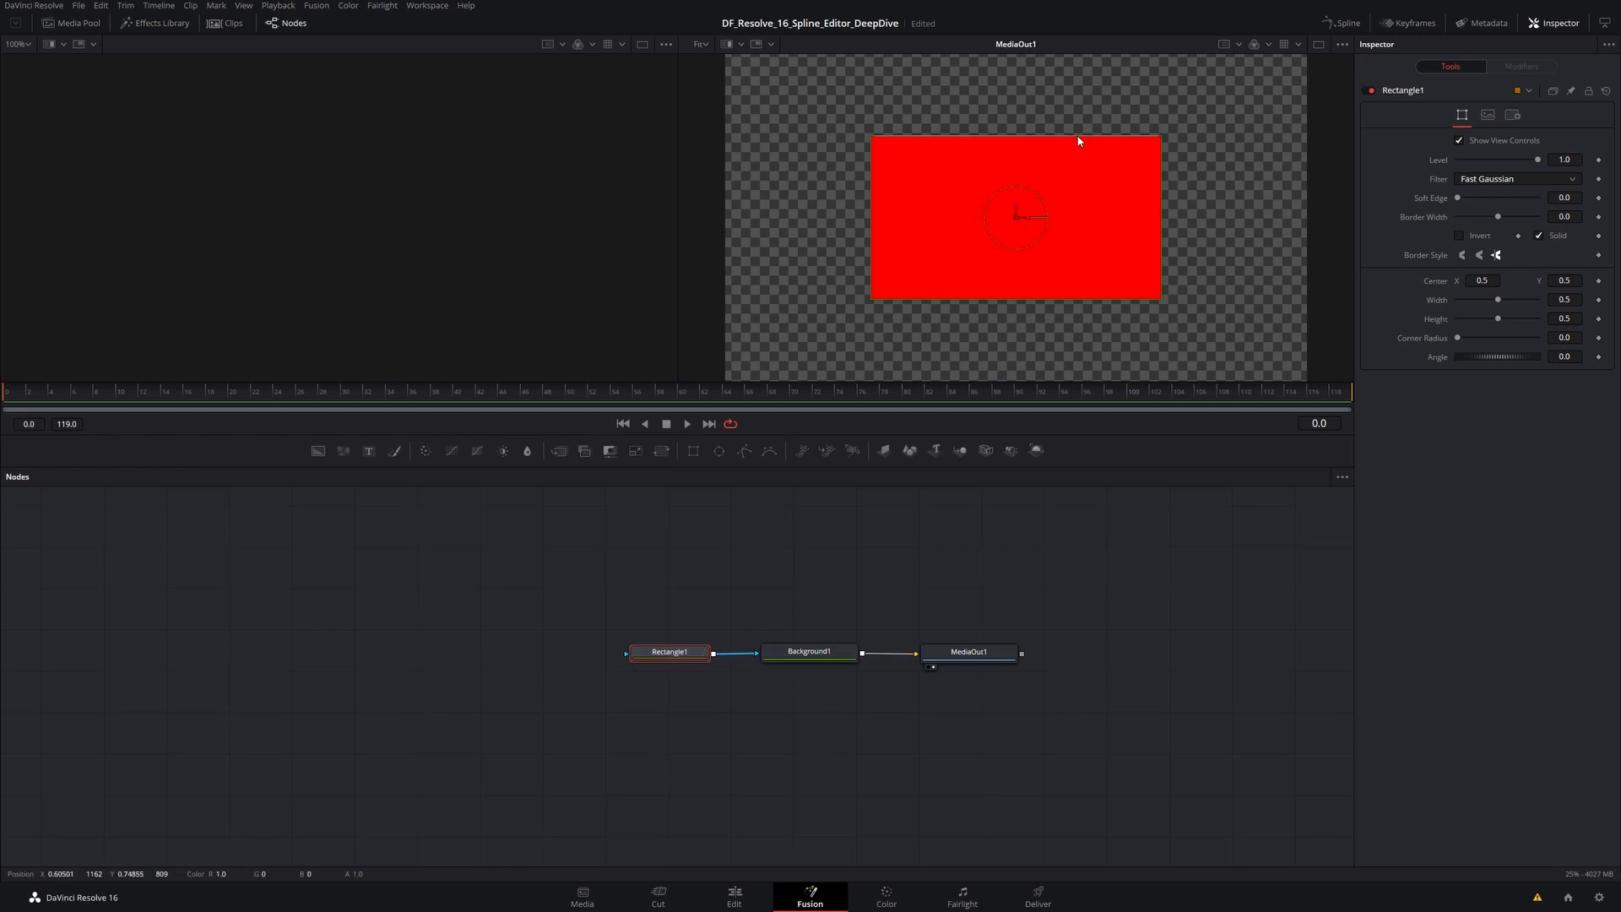
{"action": "left_click_drag", "start_coordinate": [1079, 136], "coordinate": [1075, 181]}
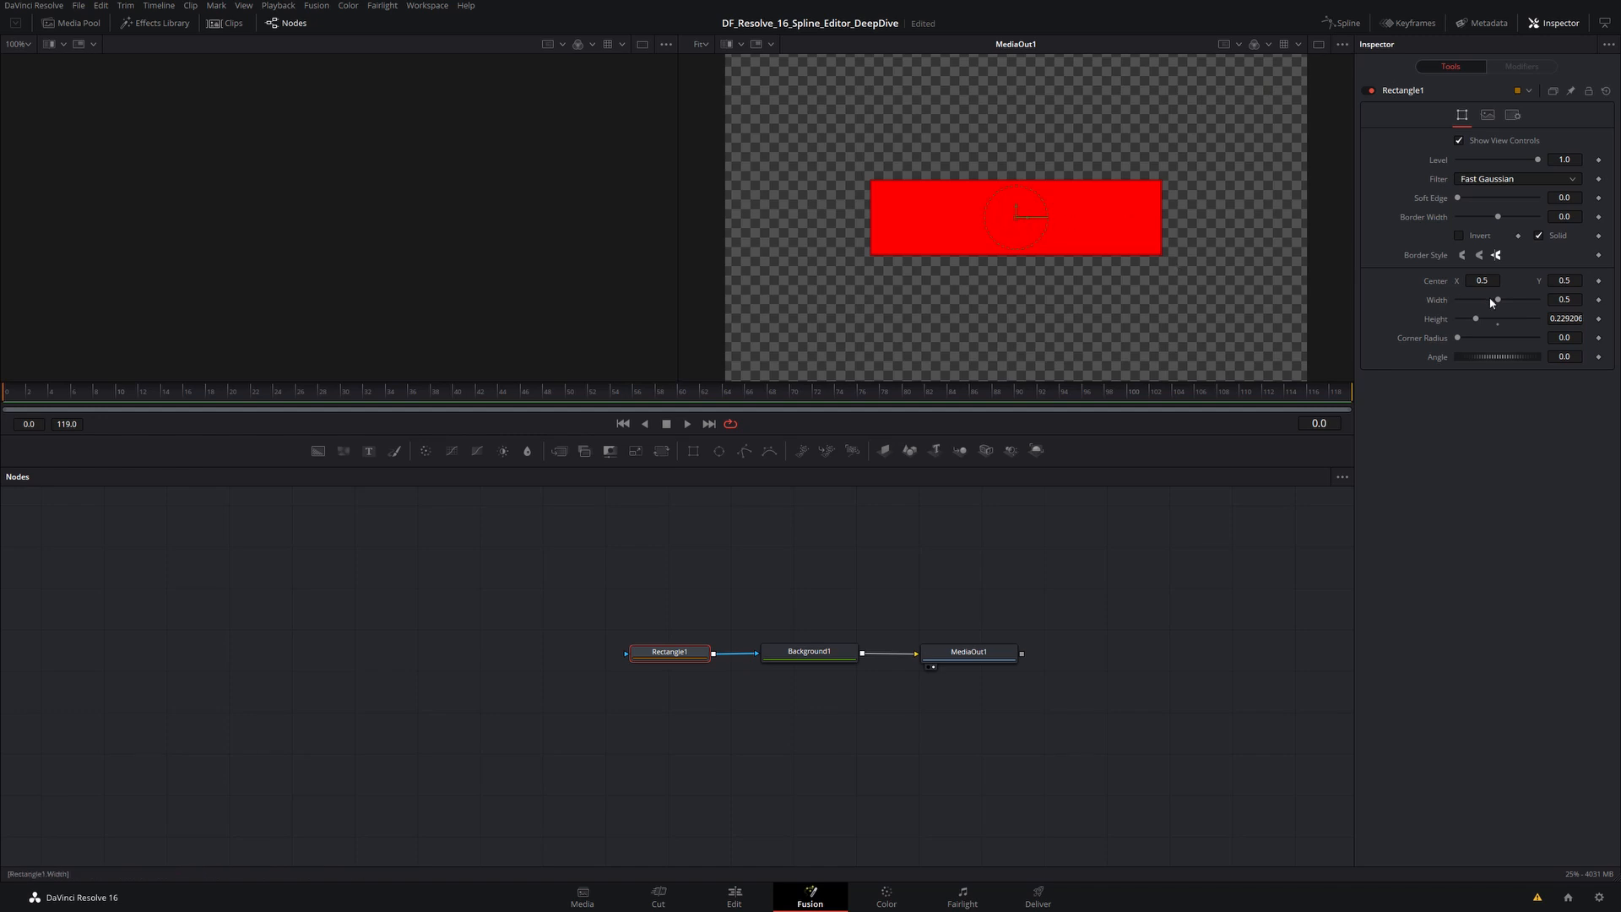
{"action": "left_click", "coordinate": [1564, 300]}
{"action": "type", "text": "0.1"}
{"action": "key", "text": "Tab"}
{"action": "type", "text": "0.1"}
{"action": "key", "text": "Tab"}
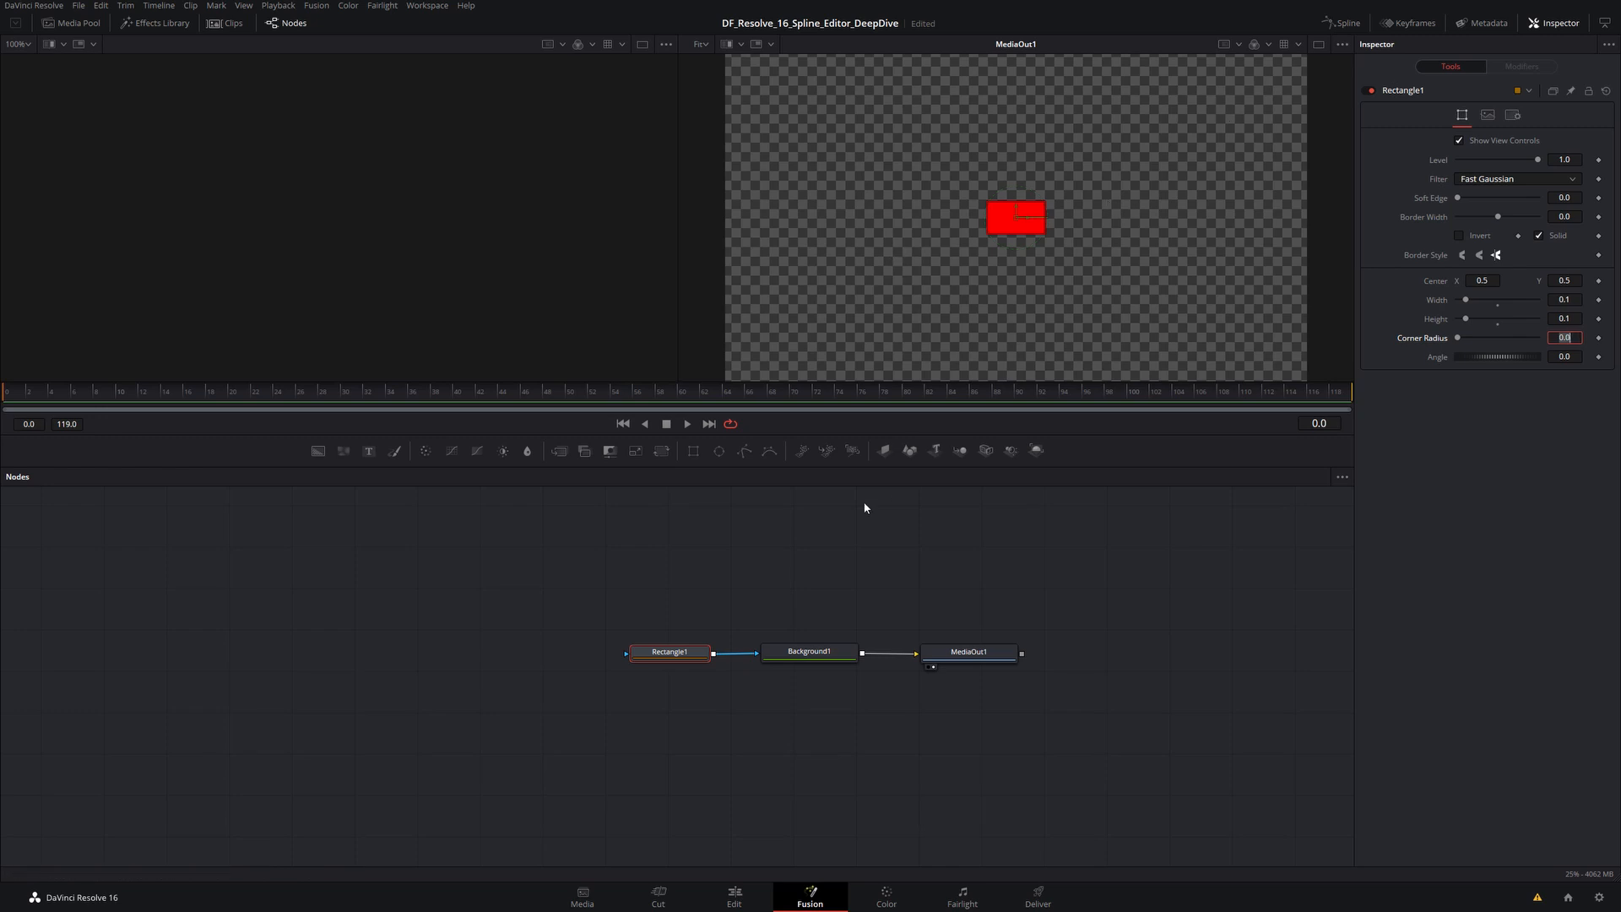
Show the Spline editor and keyframe the rectangle's width at frame 0.
{"action": "left_click", "coordinate": [1343, 23]}
{"action": "key", "text": "ctrl+f"}
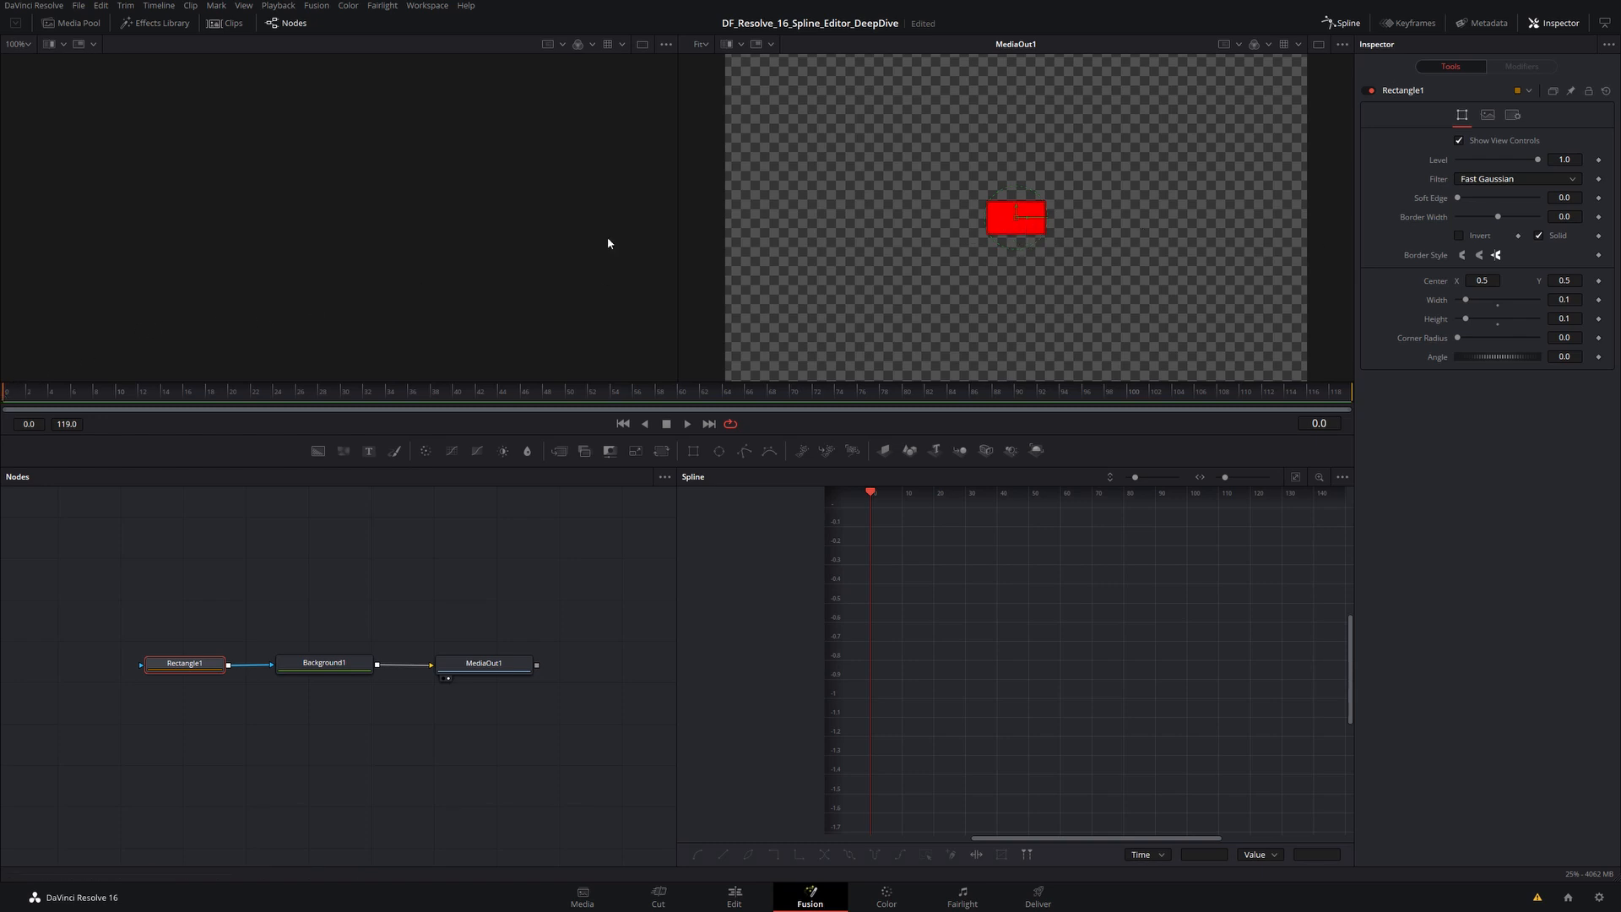
{"action": "left_click", "coordinate": [1599, 300]}
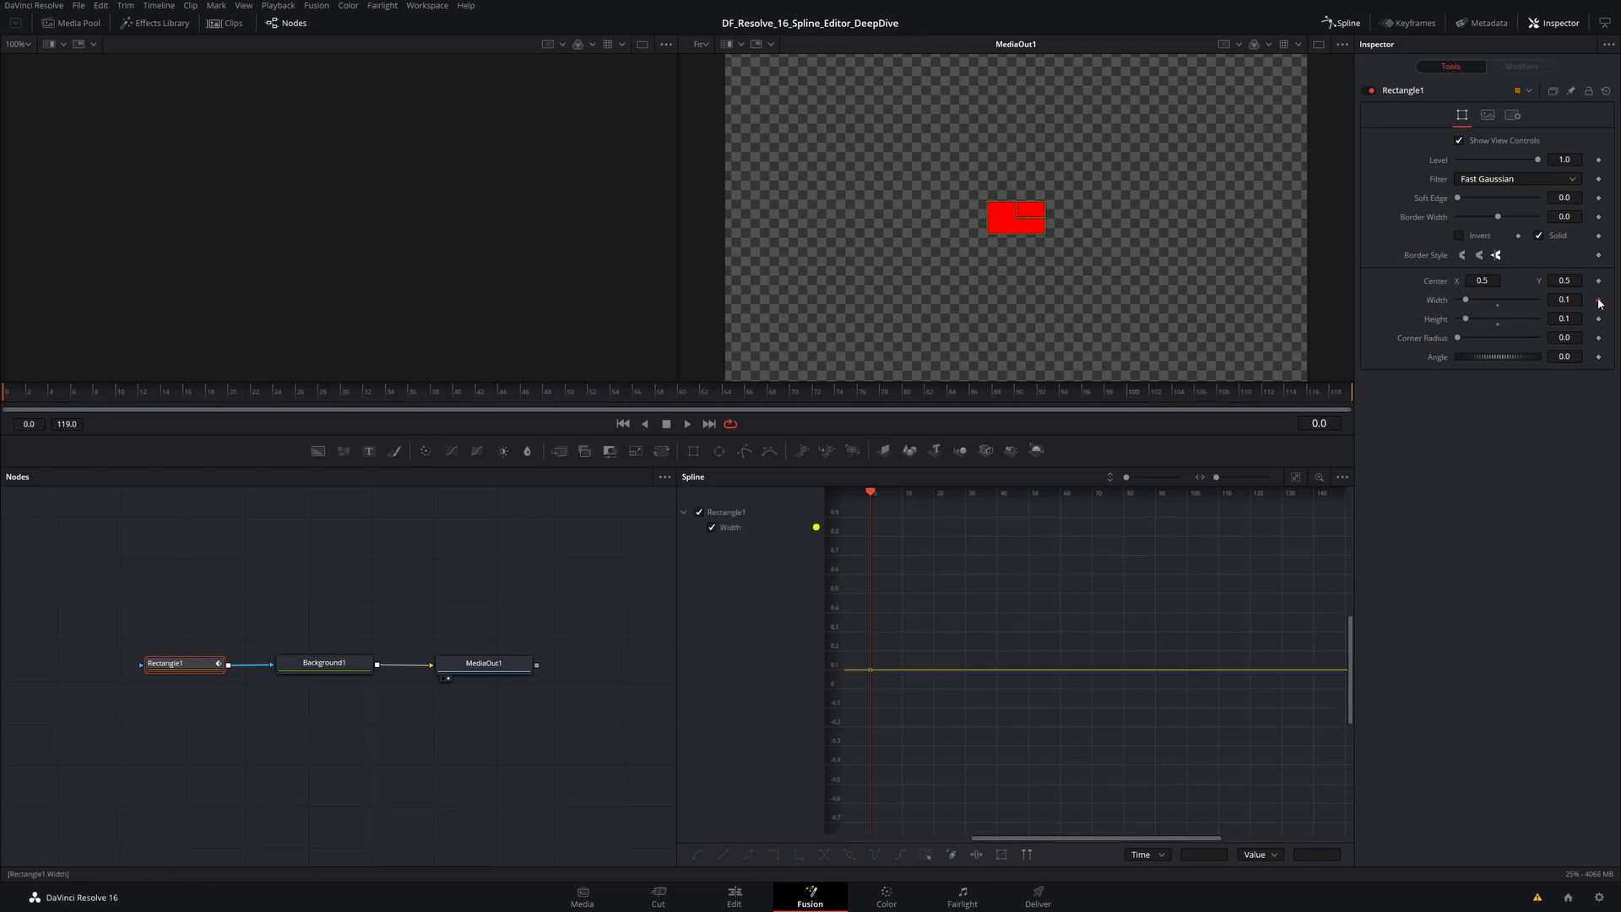
Keyframe the rectangle's width to 1 at frame 30.
{"action": "left_click", "coordinate": [343, 395]}
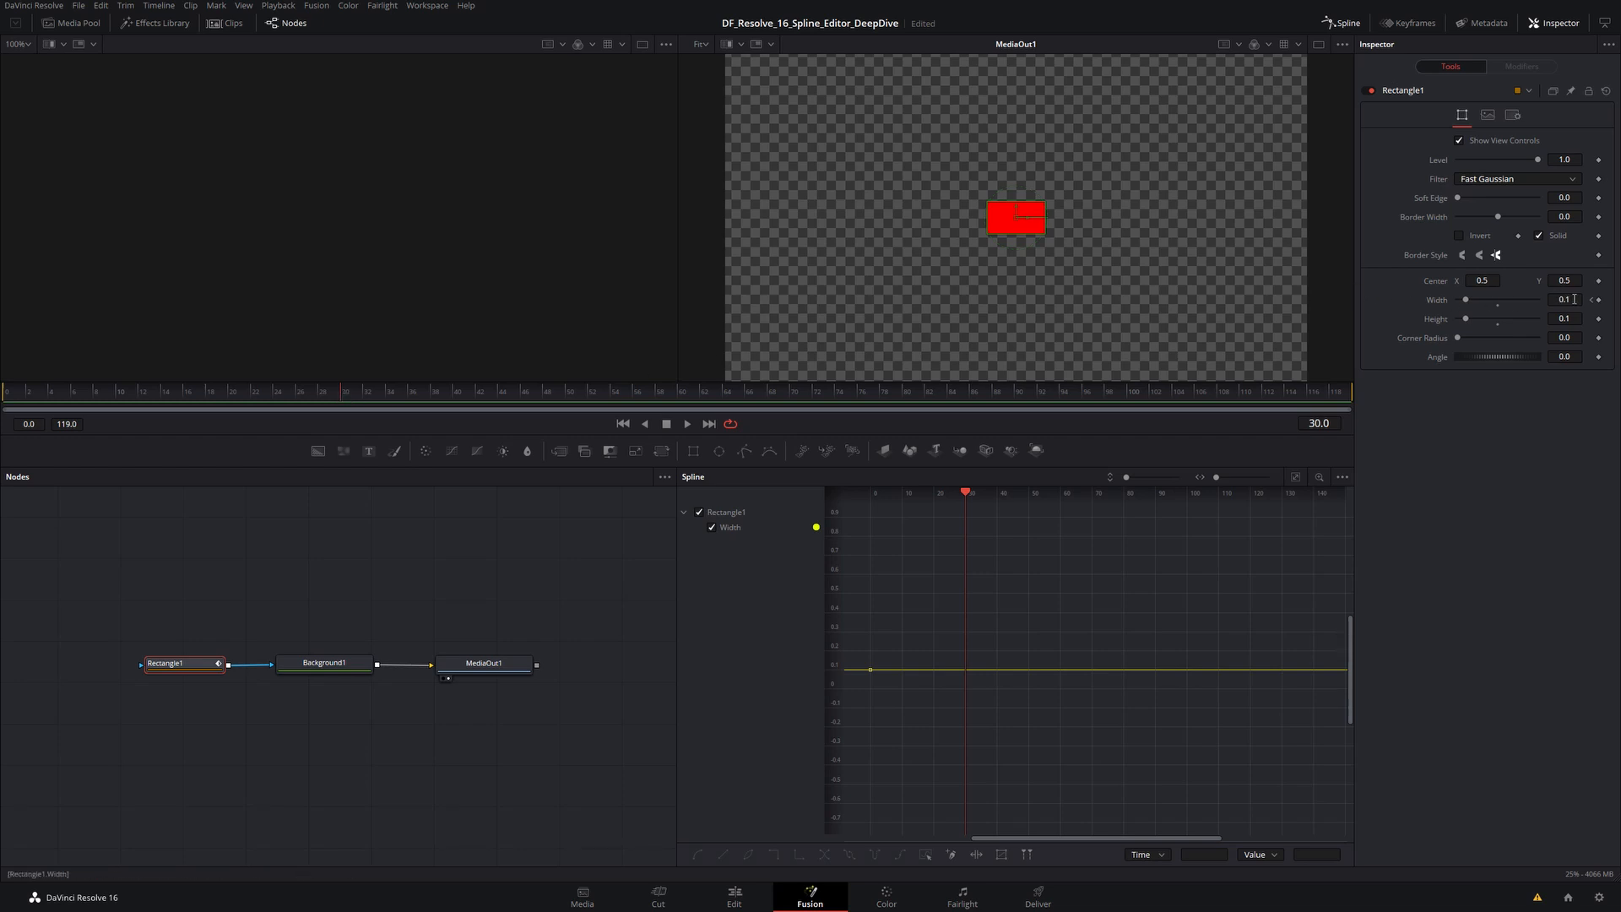
{"action": "scroll", "coordinate": [1574, 299], "scroll_direction": "down", "scroll_amount": 7}
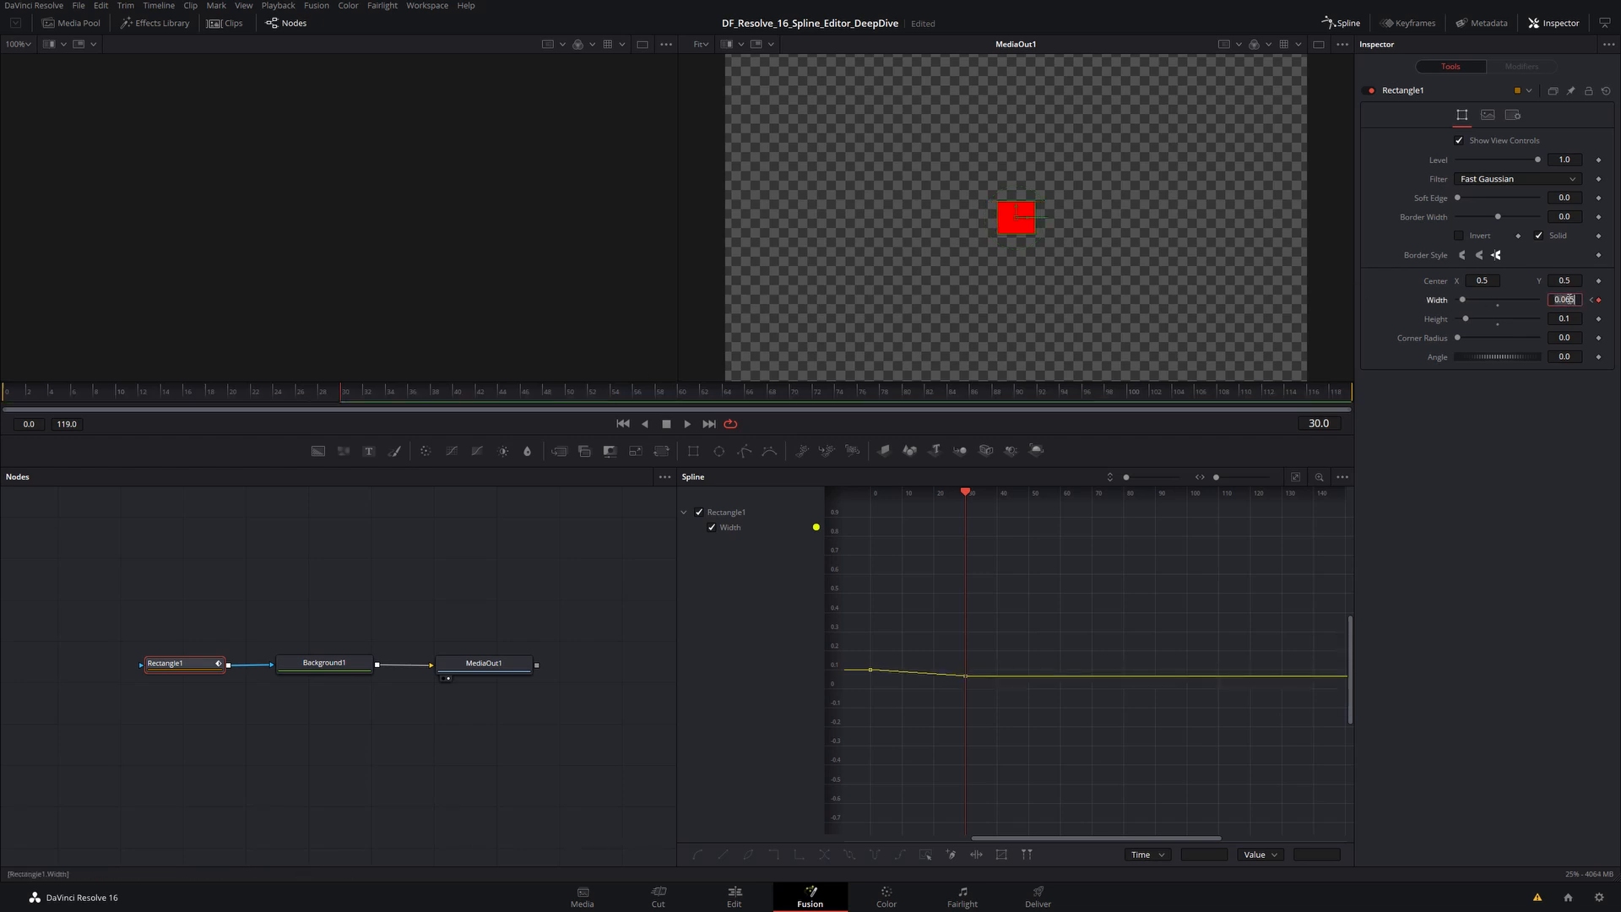
{"action": "type", "text": "1"}
{"action": "key", "text": "Tab"}
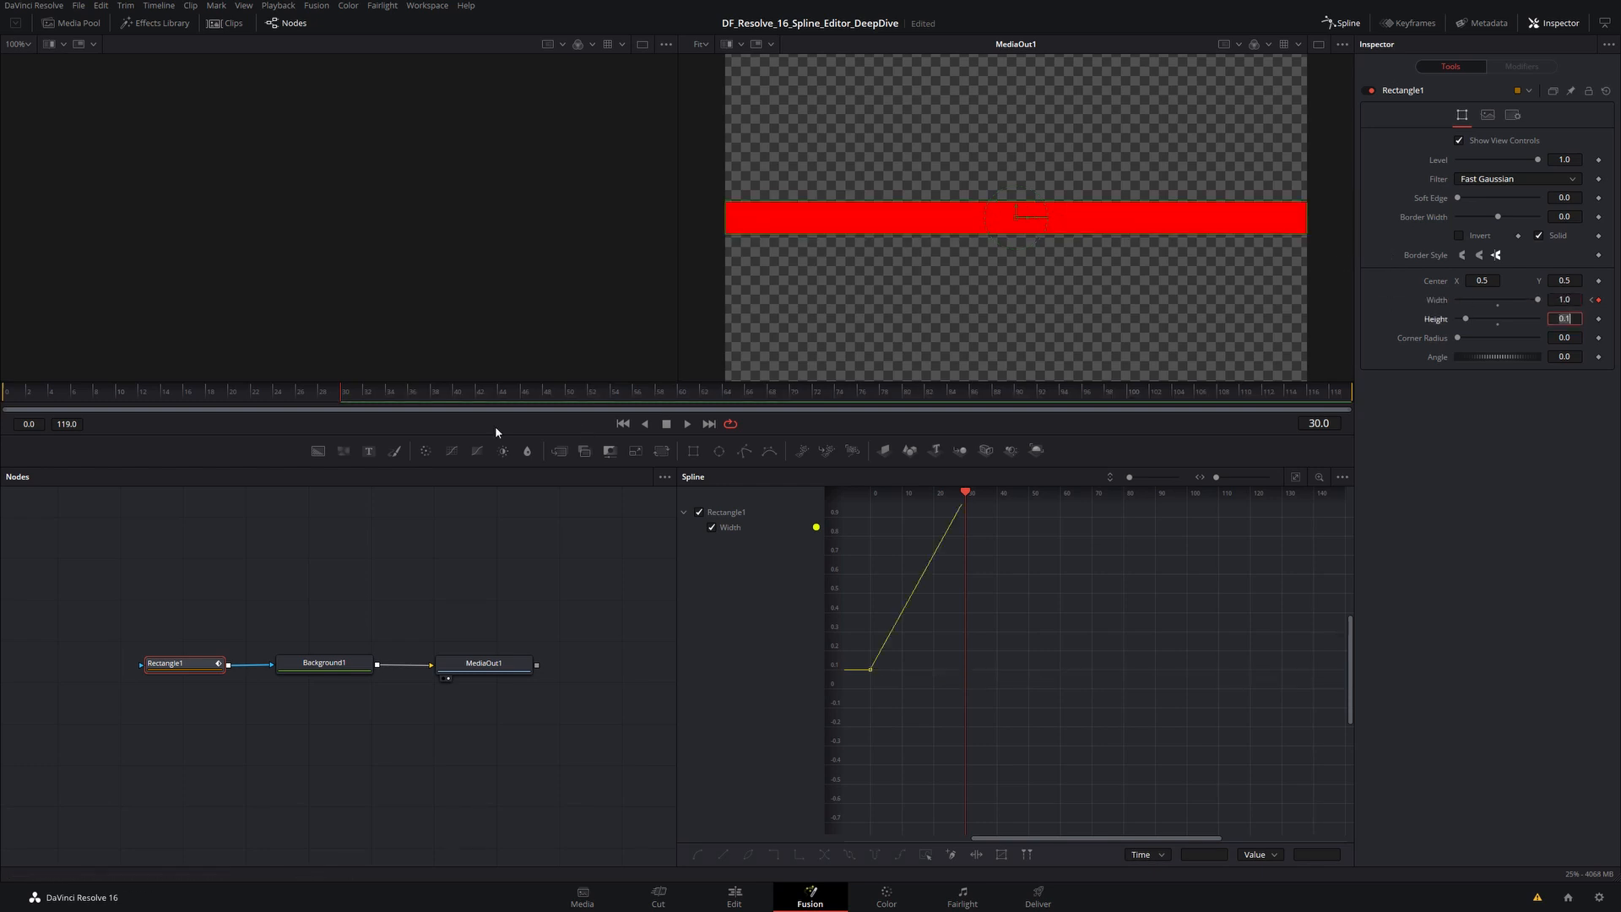
Keyframe the rectangle's width to 0.1 at frame 60.
{"action": "left_click", "coordinate": [681, 395]}
{"action": "left_click", "coordinate": [1571, 300]}
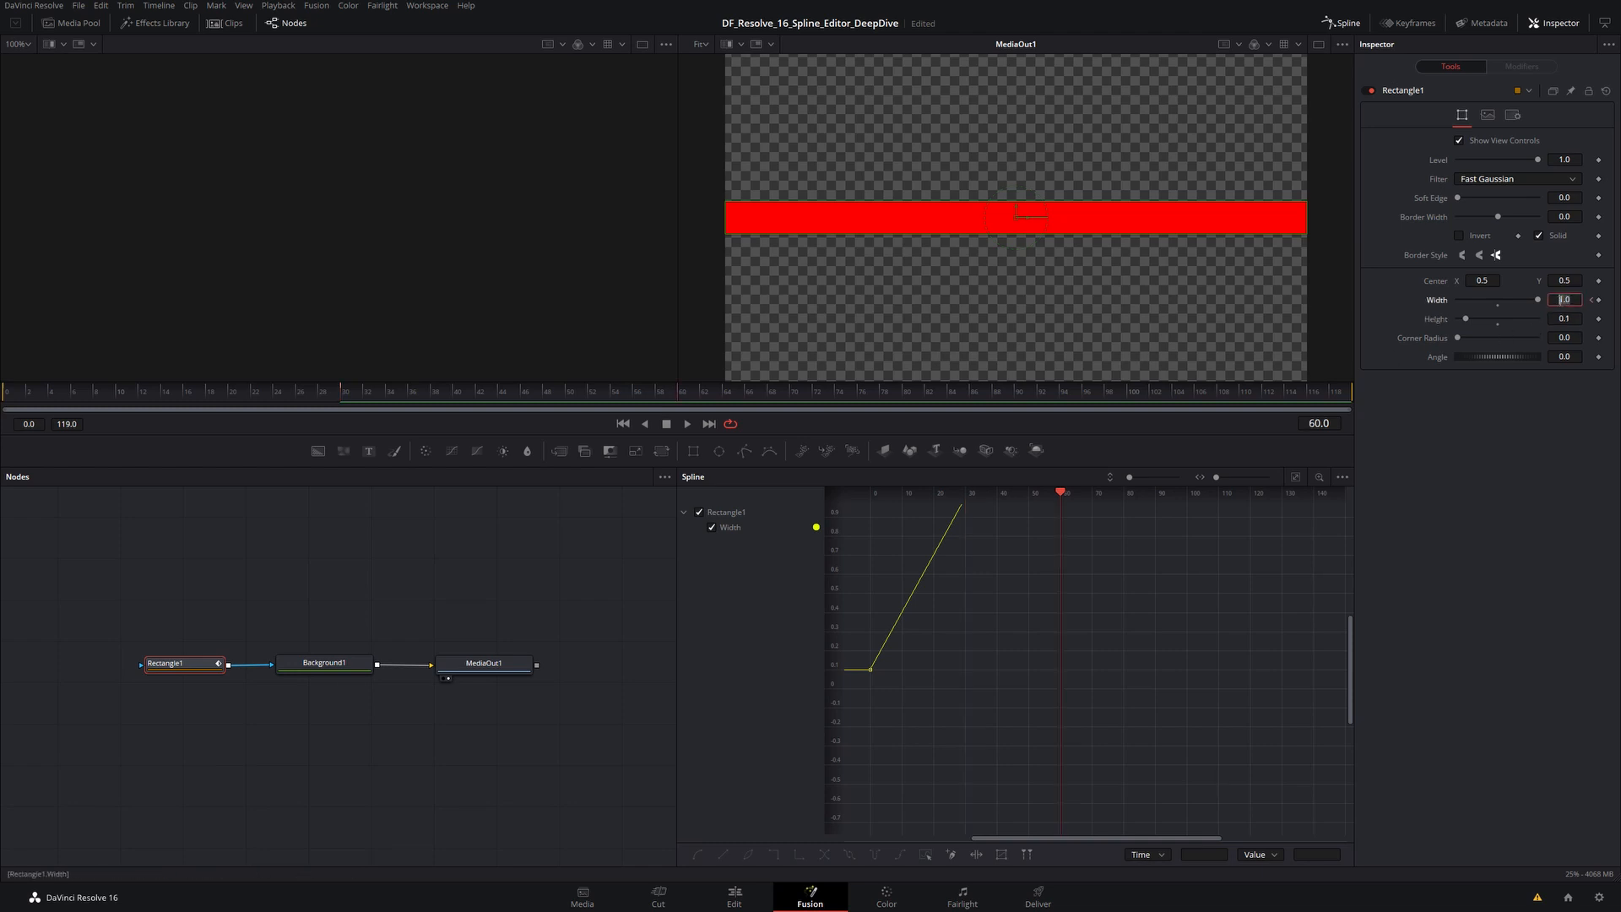
{"action": "type", "text": "0.1"}
{"action": "key", "text": "Tab"}
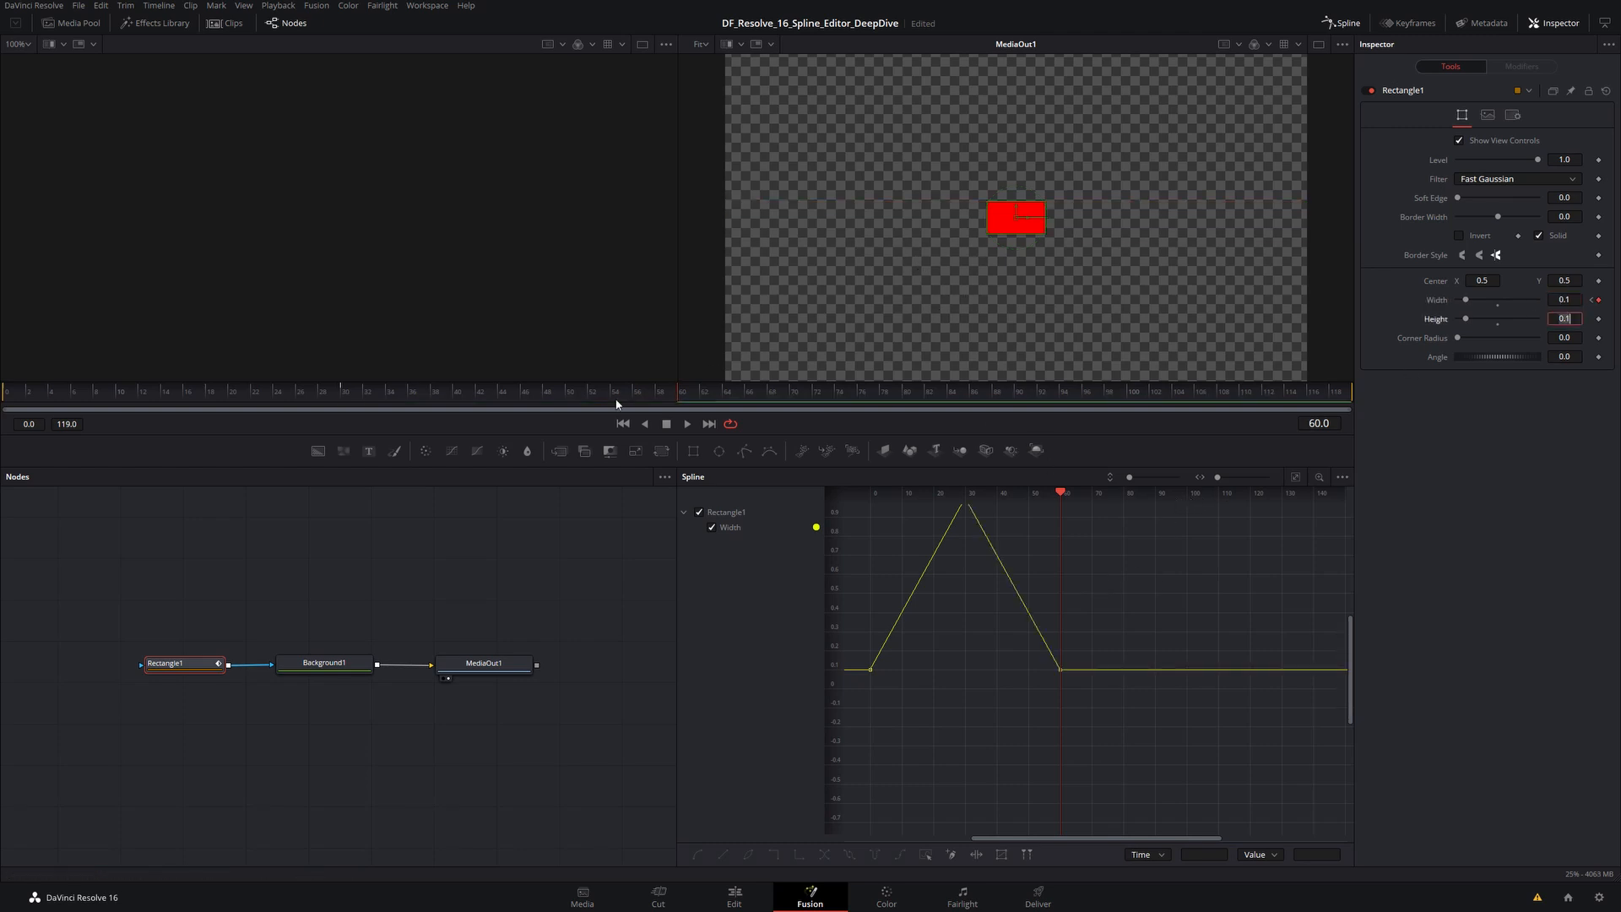
Scrub back to the start and play the rectangle's width animation to check it.
{"action": "left_click_drag", "start_coordinate": [649, 395], "coordinate": [13, 400]}
{"action": "left_click", "coordinate": [686, 424]}
{"action": "left_click", "coordinate": [667, 424]}
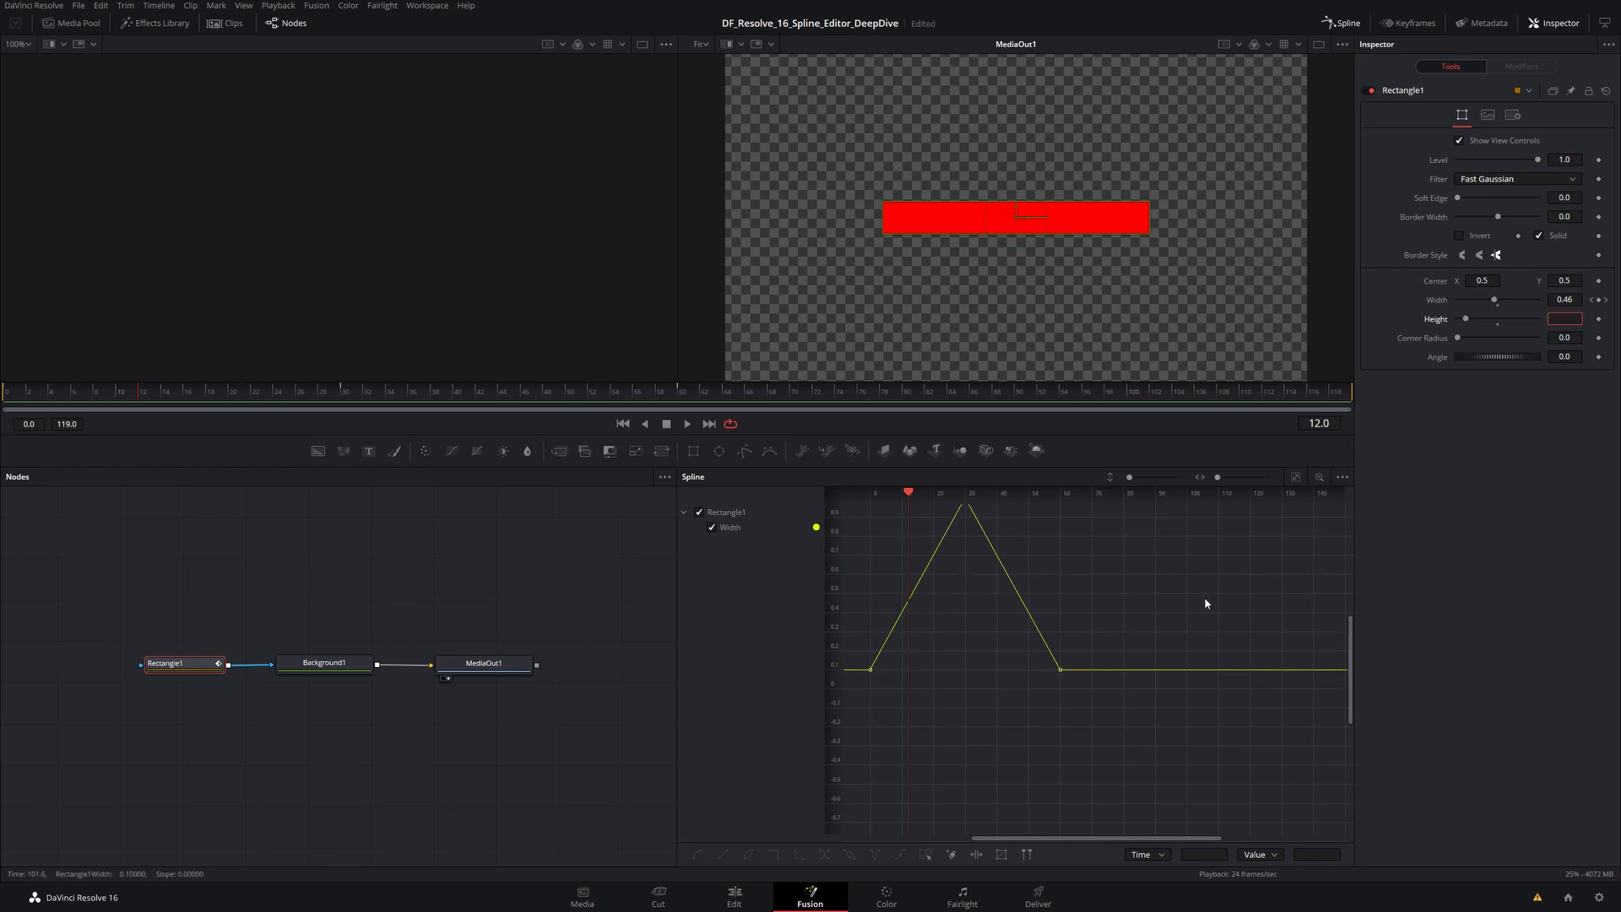
Change the display color of the rectangle's Width curve in the Spline editor to red (#ff0000).
{"action": "left_click", "coordinate": [1295, 478]}
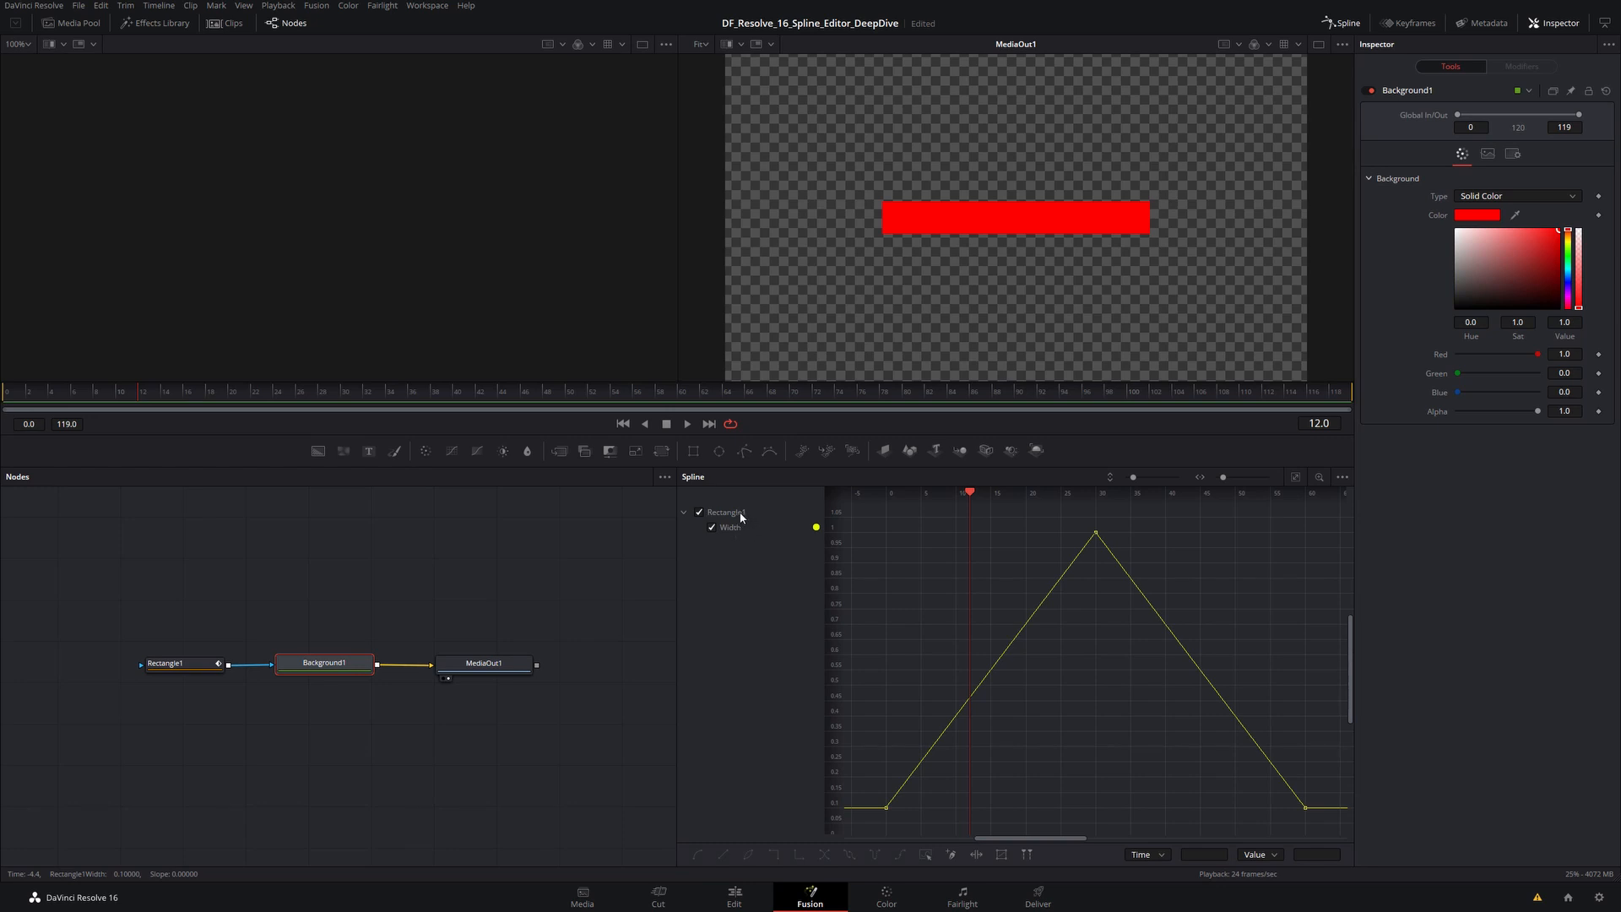
{"action": "left_click", "coordinate": [174, 665]}
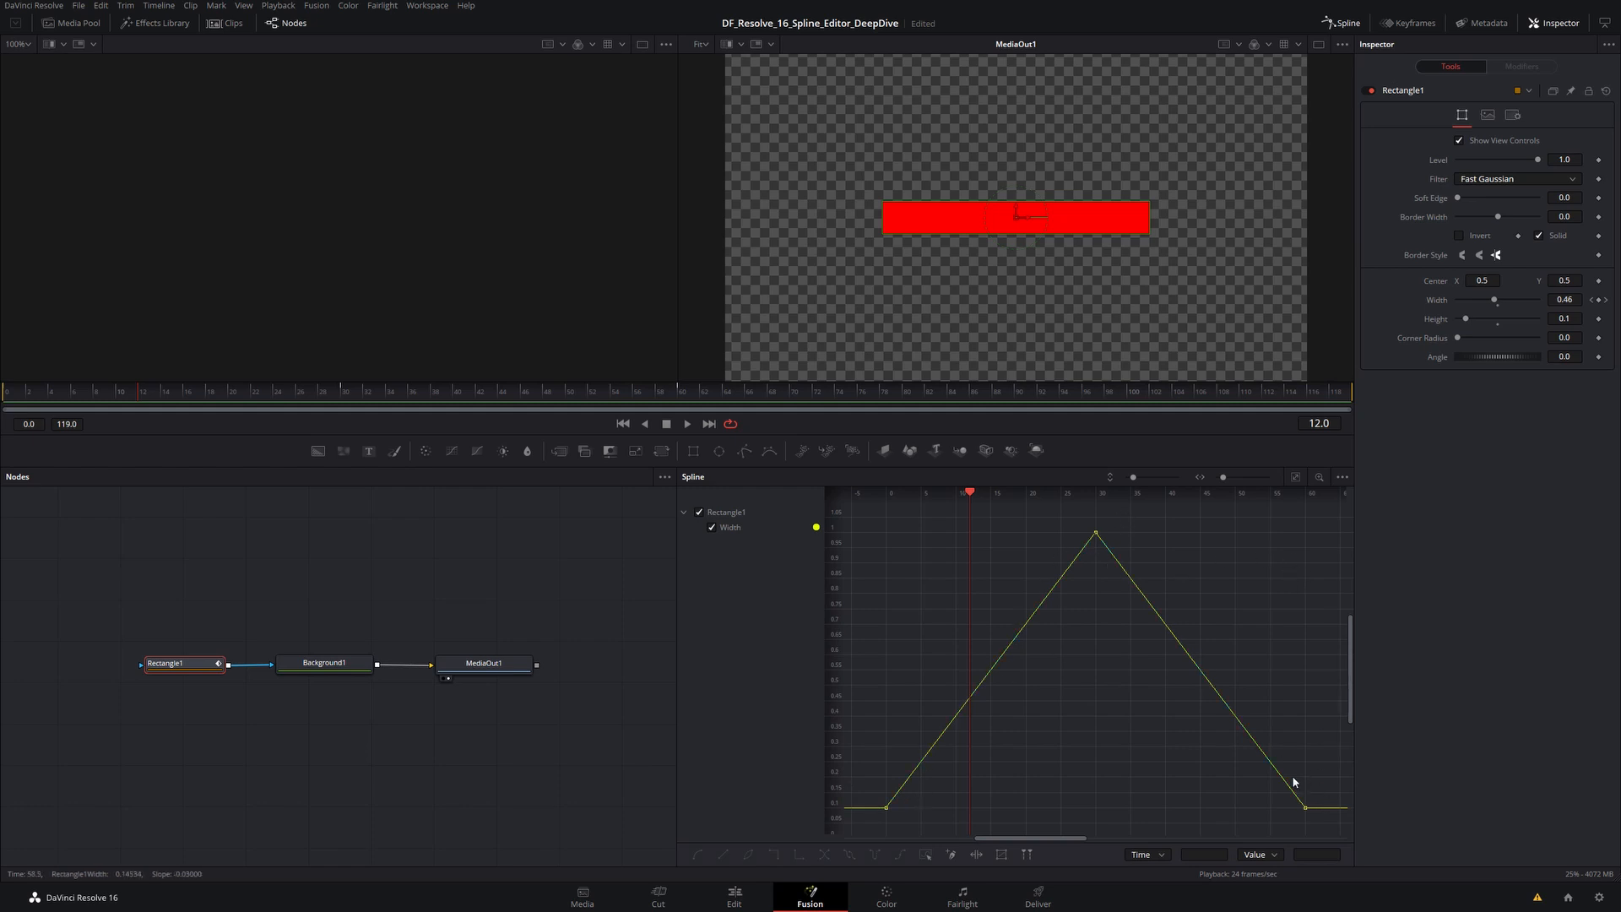
{"action": "left_click", "coordinate": [816, 528]}
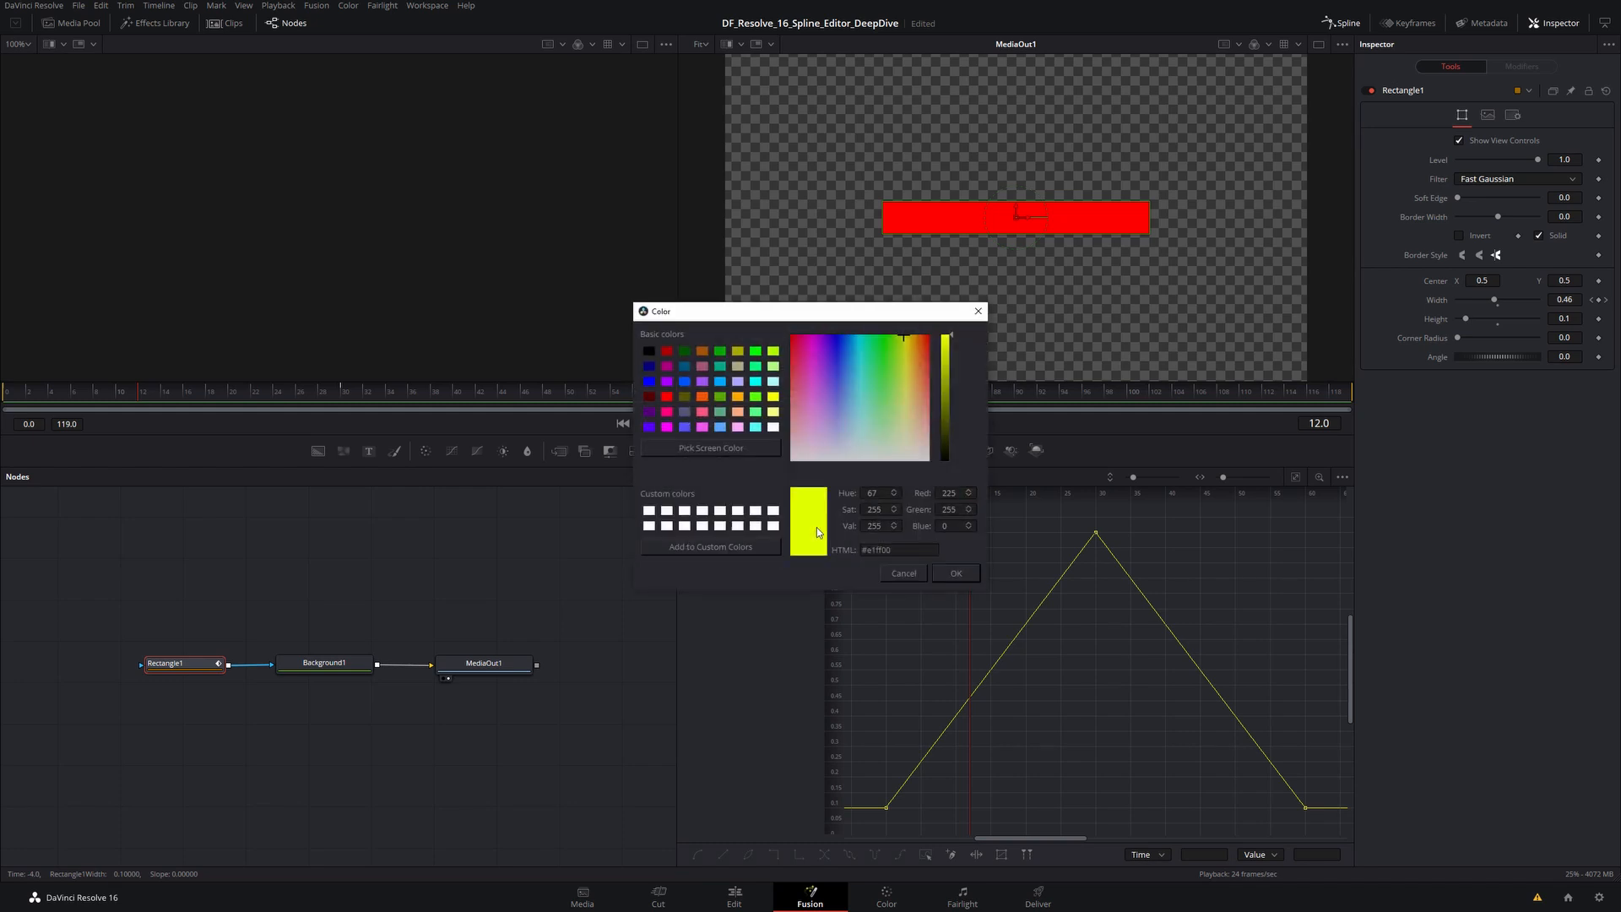
{"action": "left_click", "coordinate": [667, 396]}
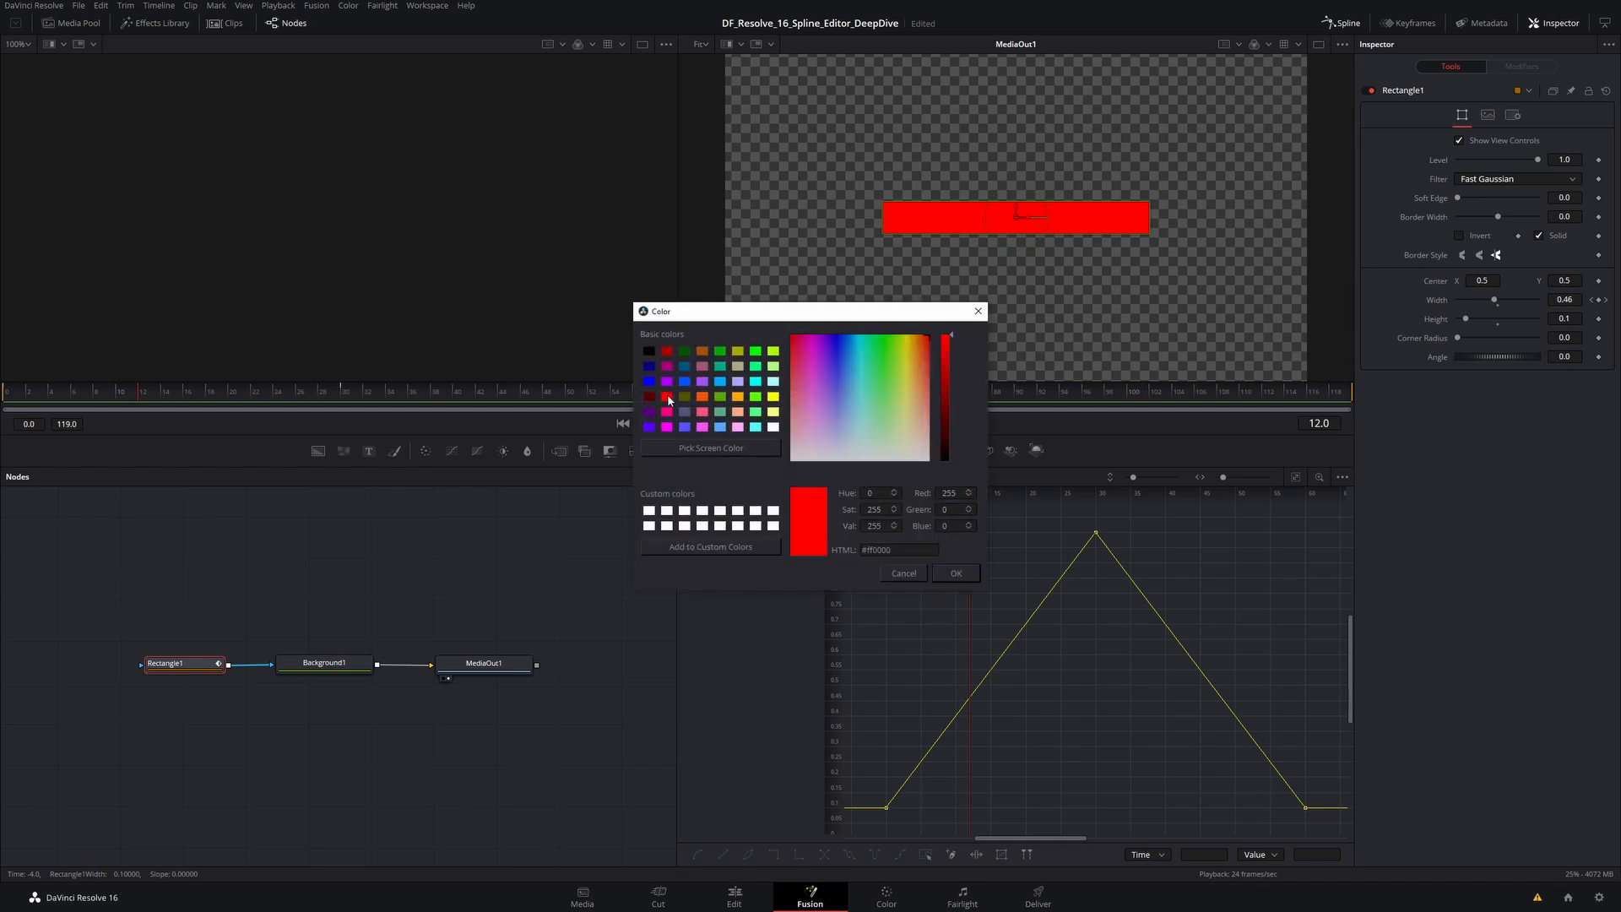
{"action": "left_click", "coordinate": [938, 574]}
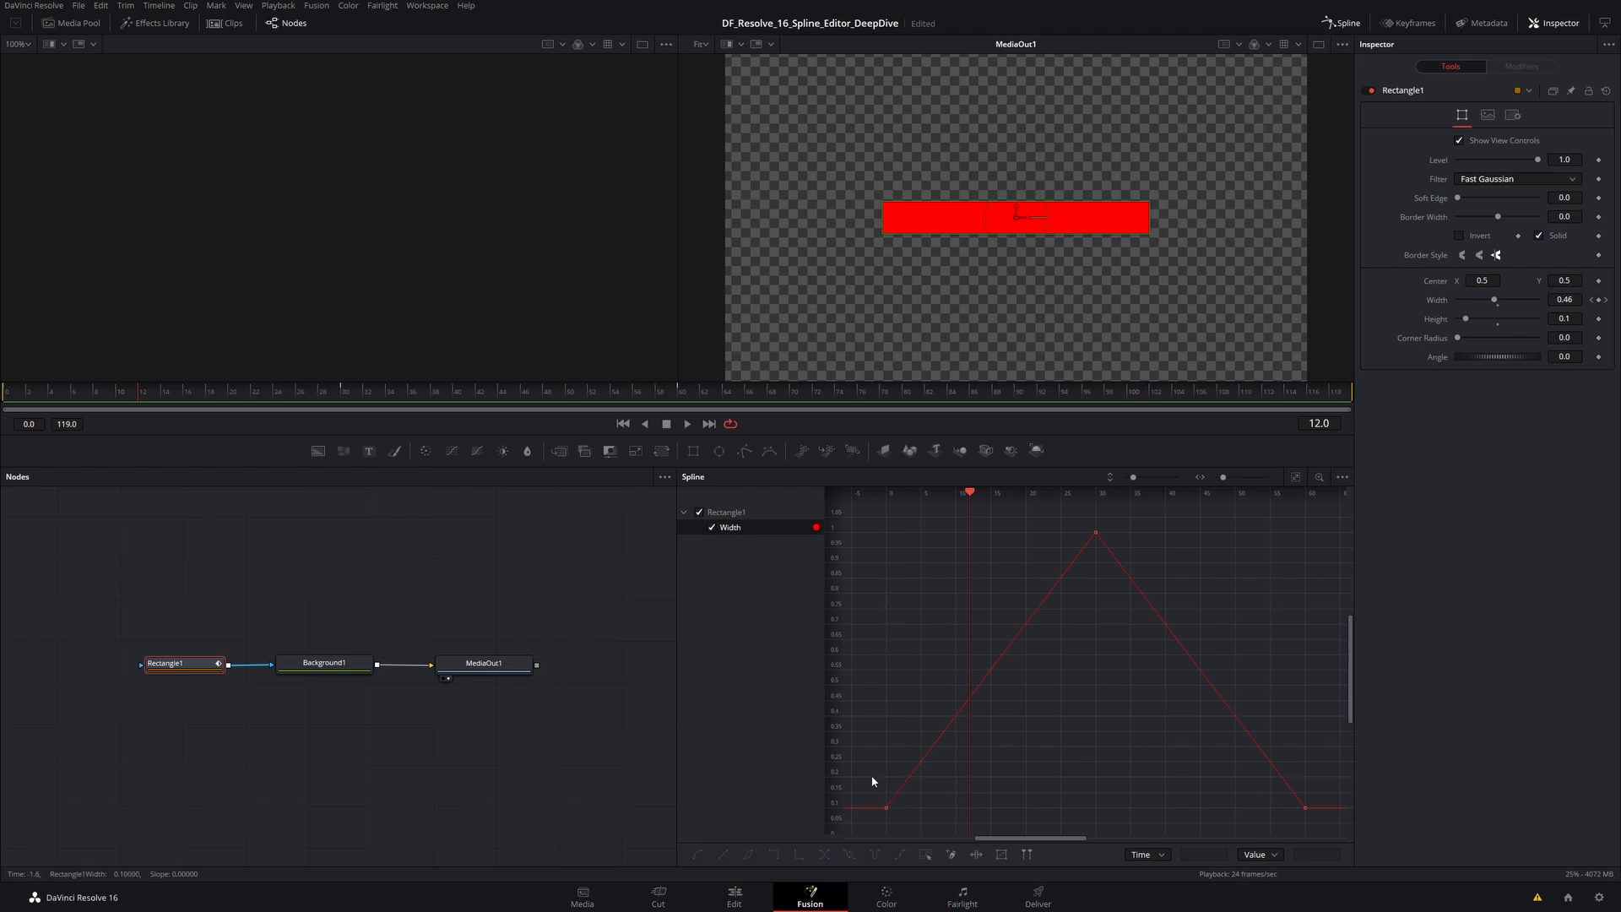
Scrub the playhead in the Spline editor to frame 0 and on to frame 9 to examine the Width curve.
{"action": "left_click_drag", "start_coordinate": [900, 822], "coordinate": [902, 823]}
{"action": "left_click_drag", "start_coordinate": [971, 493], "coordinate": [887, 494]}
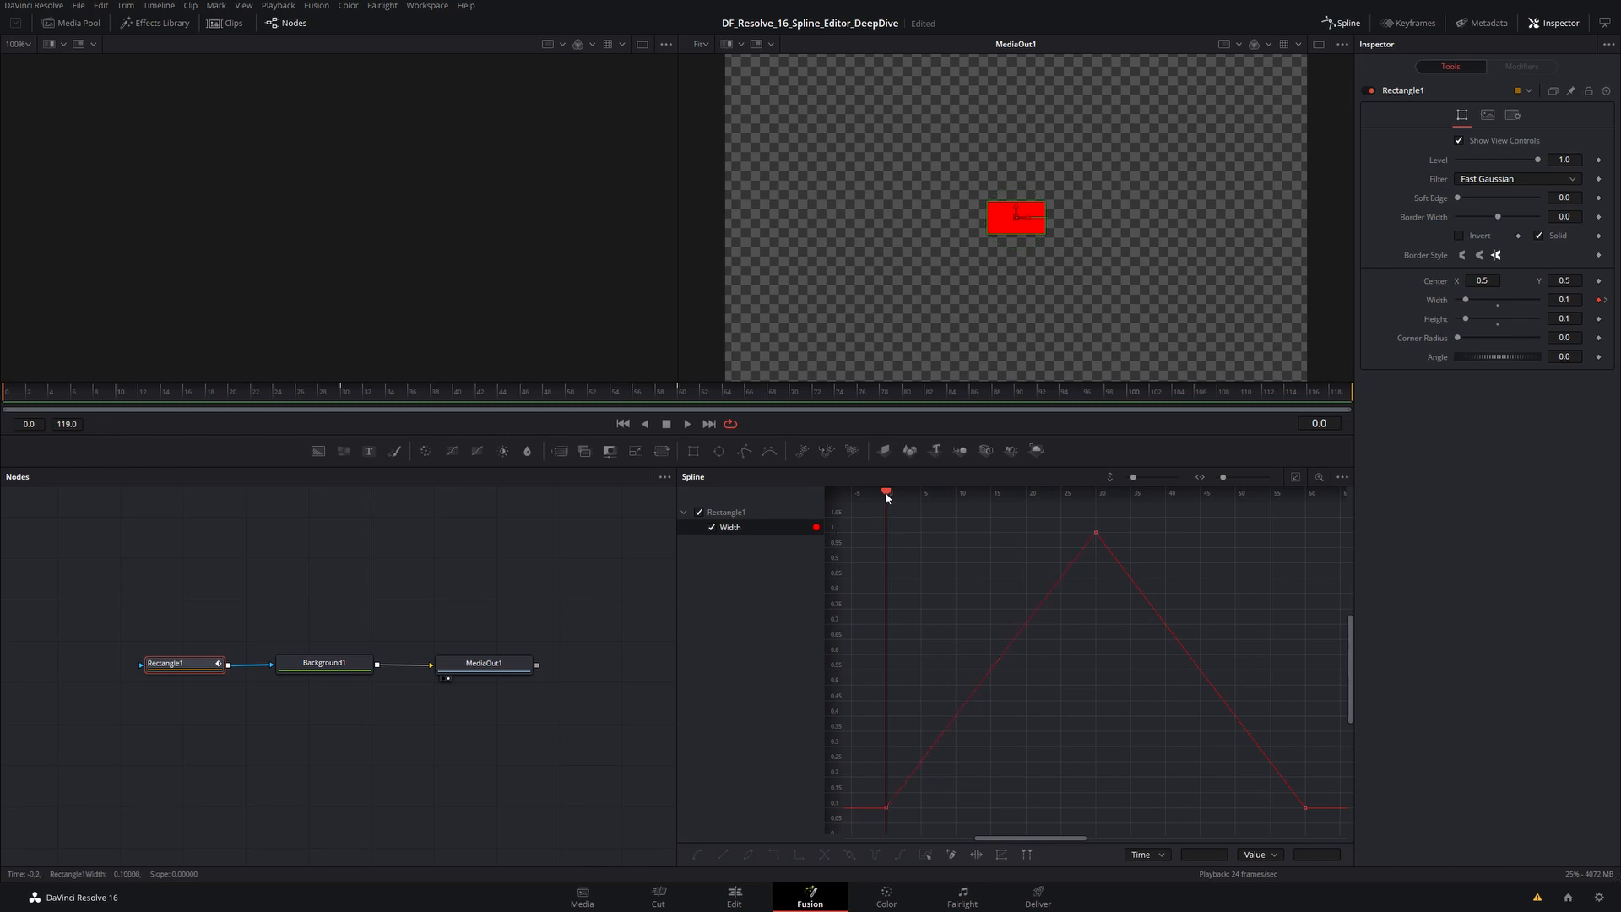
{"action": "left_click_drag", "start_coordinate": [885, 491], "coordinate": [950, 497]}
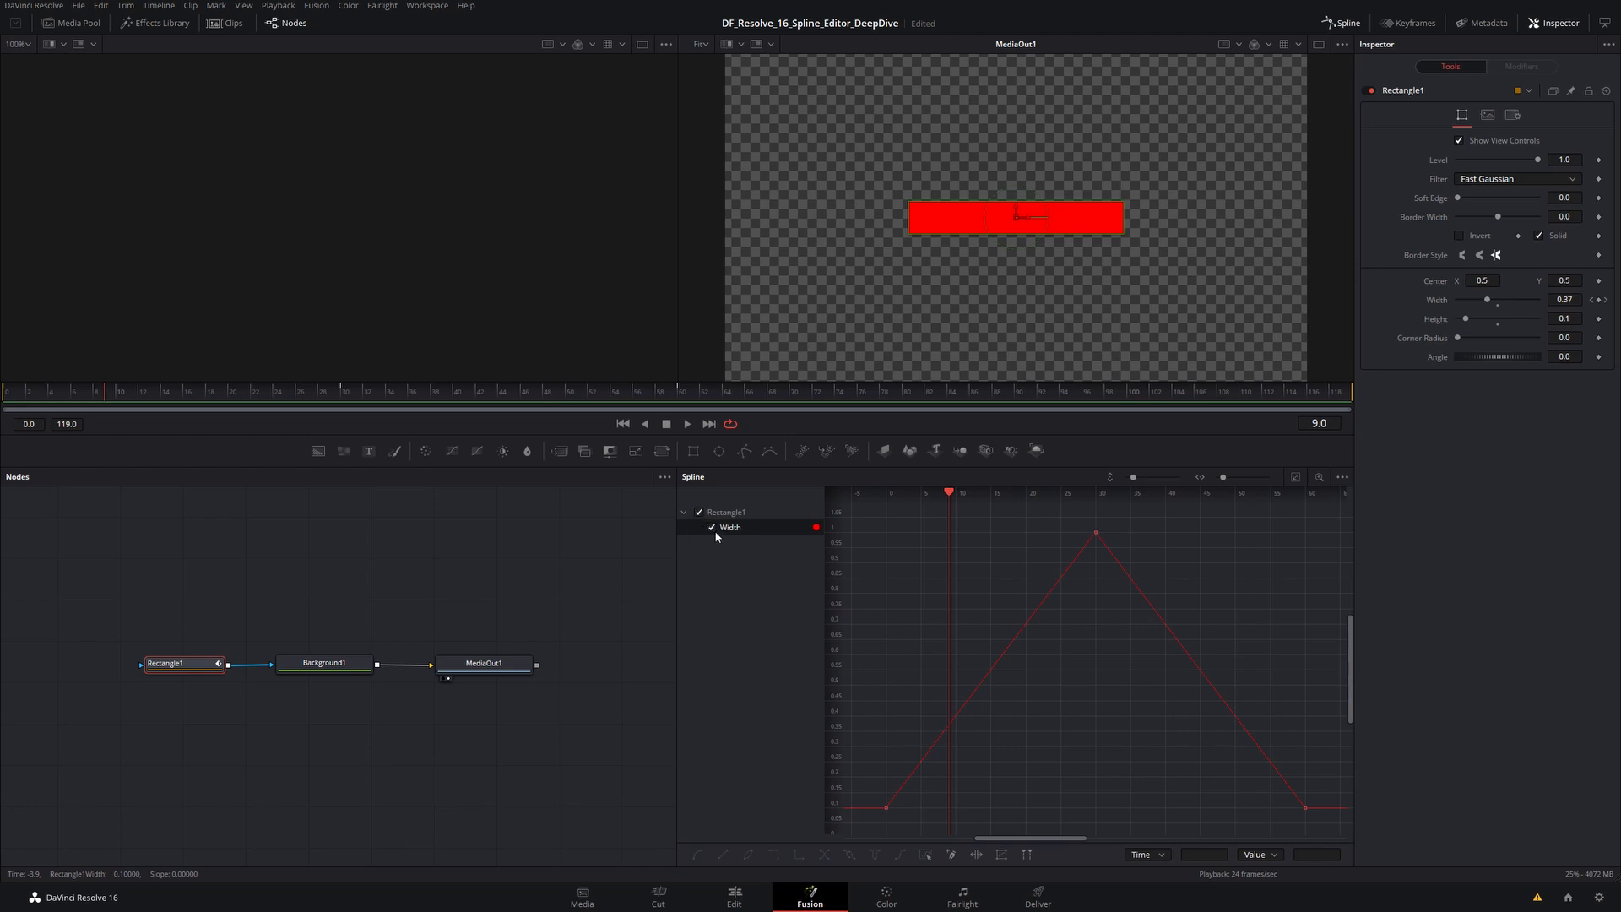
Try moving the Width curve's peak keyframe to frame 19 with a value of 0.9, and undo the move.
{"action": "left_click_drag", "start_coordinate": [1072, 519], "coordinate": [1017, 568]}
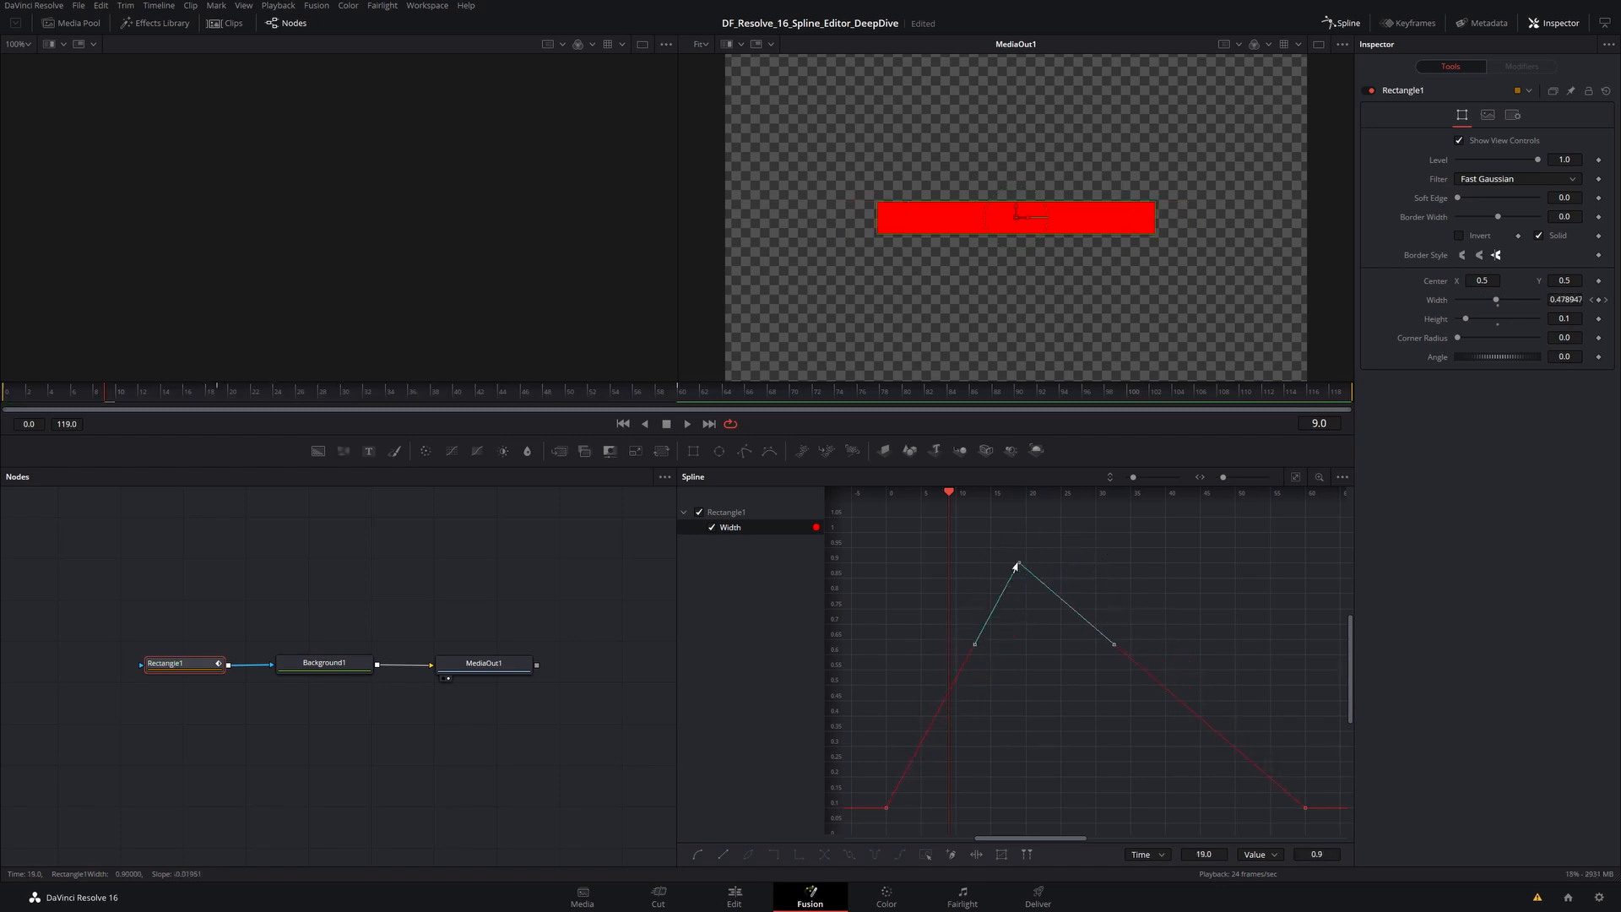
{"action": "key", "text": "ctrl+z"}
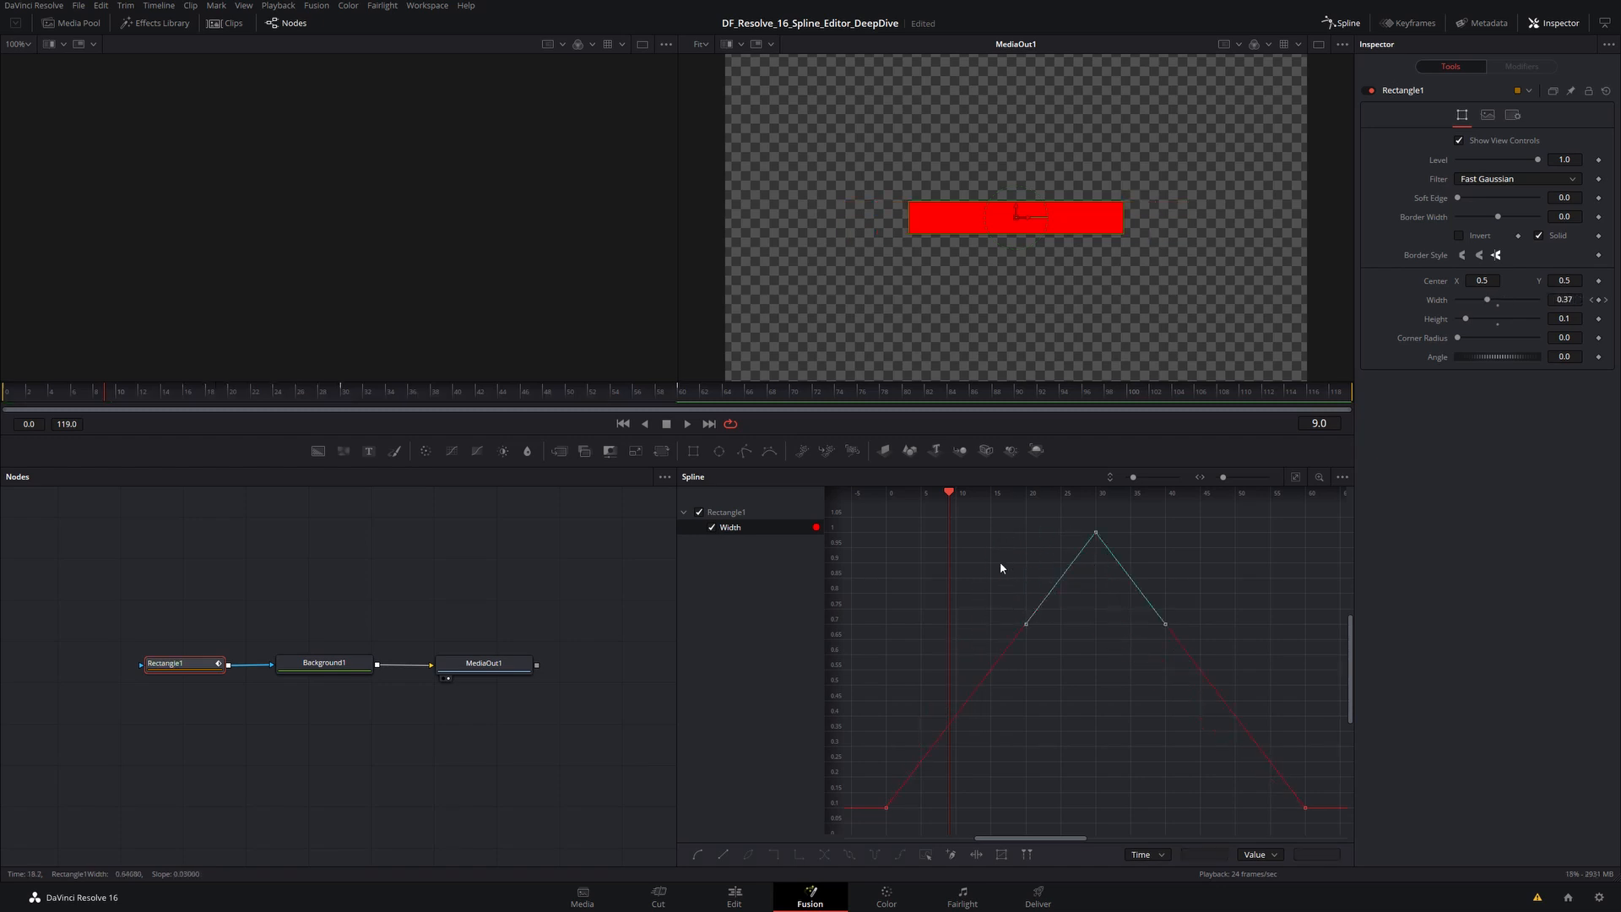
Cycle the Width curve's display states in the Spline editor and try selecting its keyframes while it is not fully enabled.
{"action": "left_click", "coordinate": [712, 528]}
{"action": "left_click_drag", "start_coordinate": [1048, 580], "coordinate": [1046, 583]}
{"action": "left_click_drag", "start_coordinate": [860, 727], "coordinate": [951, 824]}
{"action": "left_click_drag", "start_coordinate": [1070, 516], "coordinate": [1292, 814]}
{"action": "left_click", "coordinate": [712, 527]}
{"action": "left_click", "coordinate": [711, 527]}
{"action": "key", "text": "ctrl+f"}
Disconnect Background1 from MediaOut1 and move MediaOut1 farther away from it.
{"action": "left_click", "coordinate": [403, 668]}
{"action": "key", "text": "Delete"}
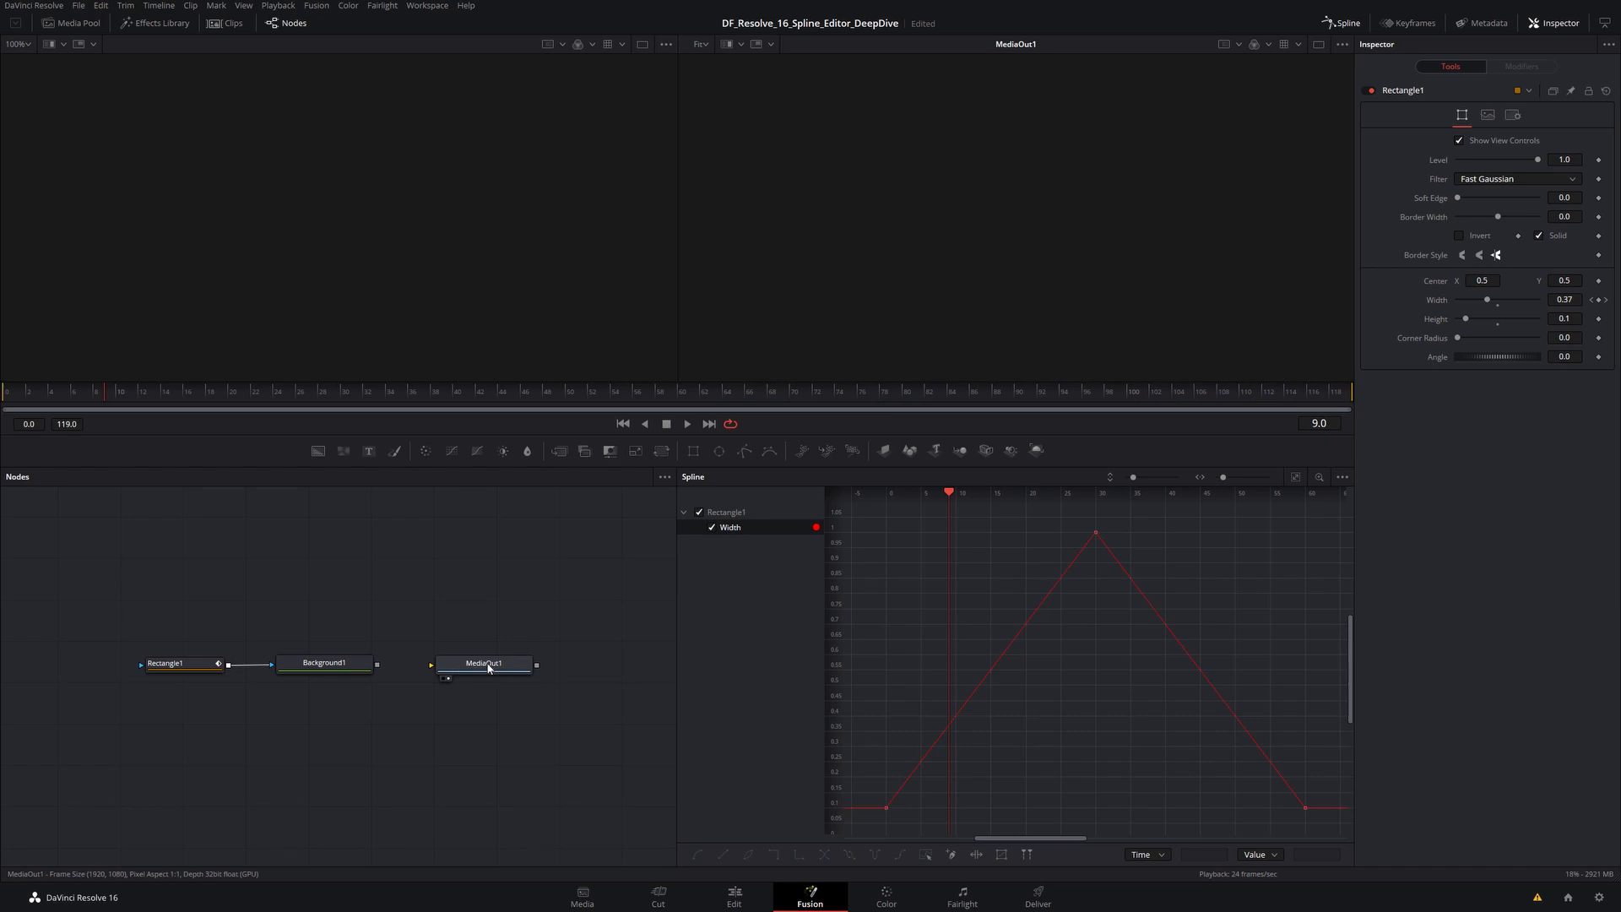
{"action": "left_click_drag", "start_coordinate": [488, 668], "coordinate": [549, 683]}
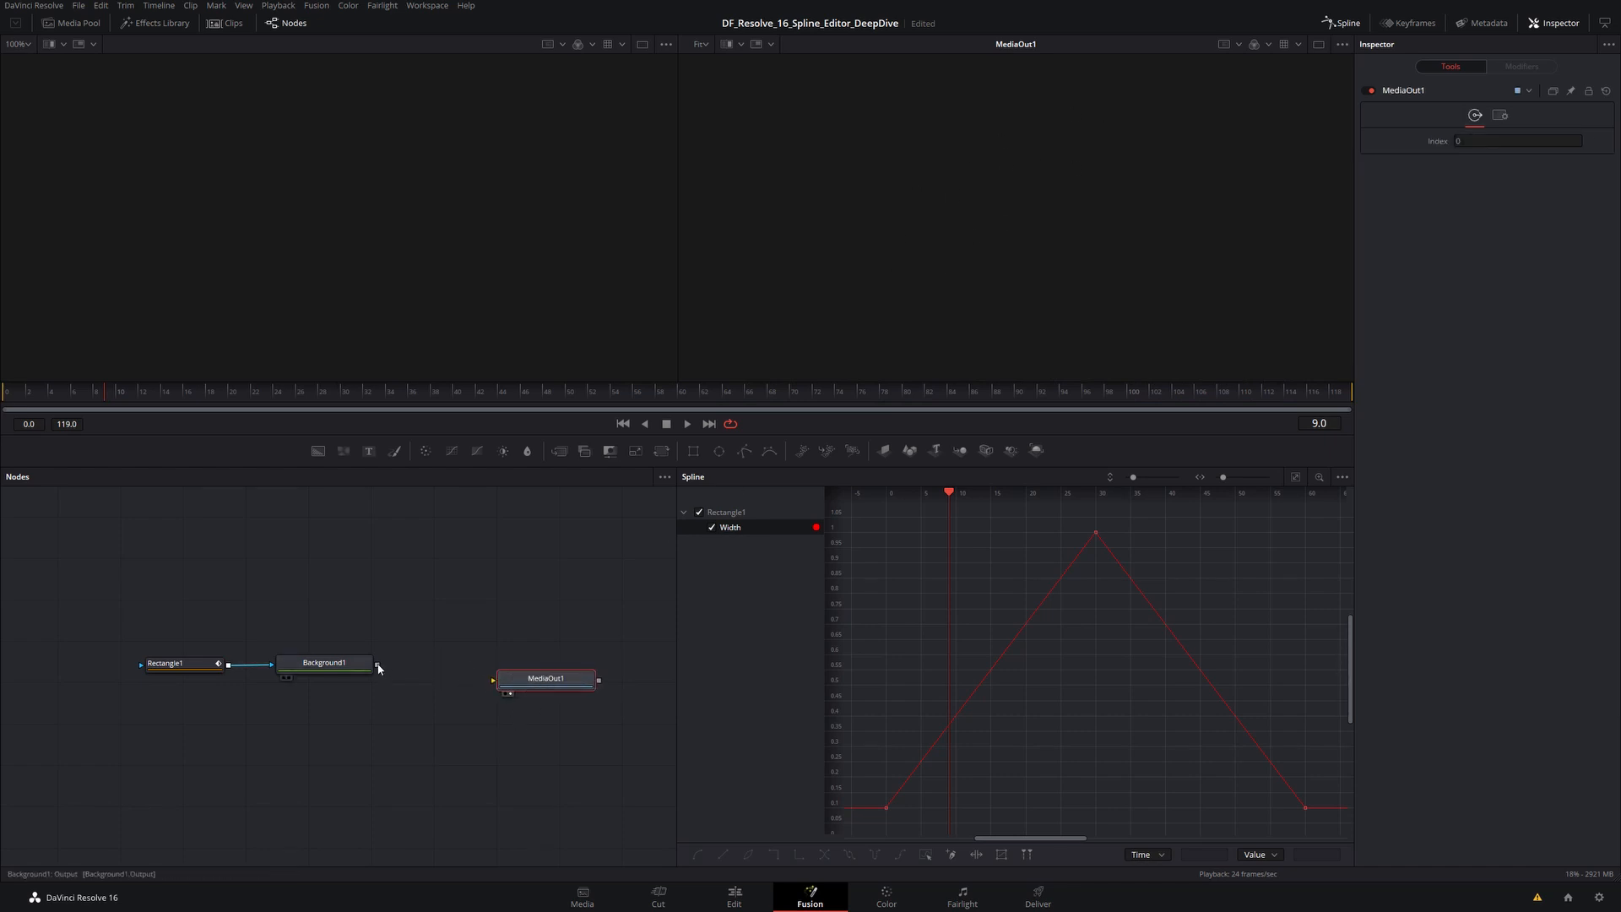
Duplicate the connected Rectangle1 and Background1 nodes, placing the copies directly below the originals.
{"action": "left_click_drag", "start_coordinate": [443, 590], "coordinate": [59, 738]}
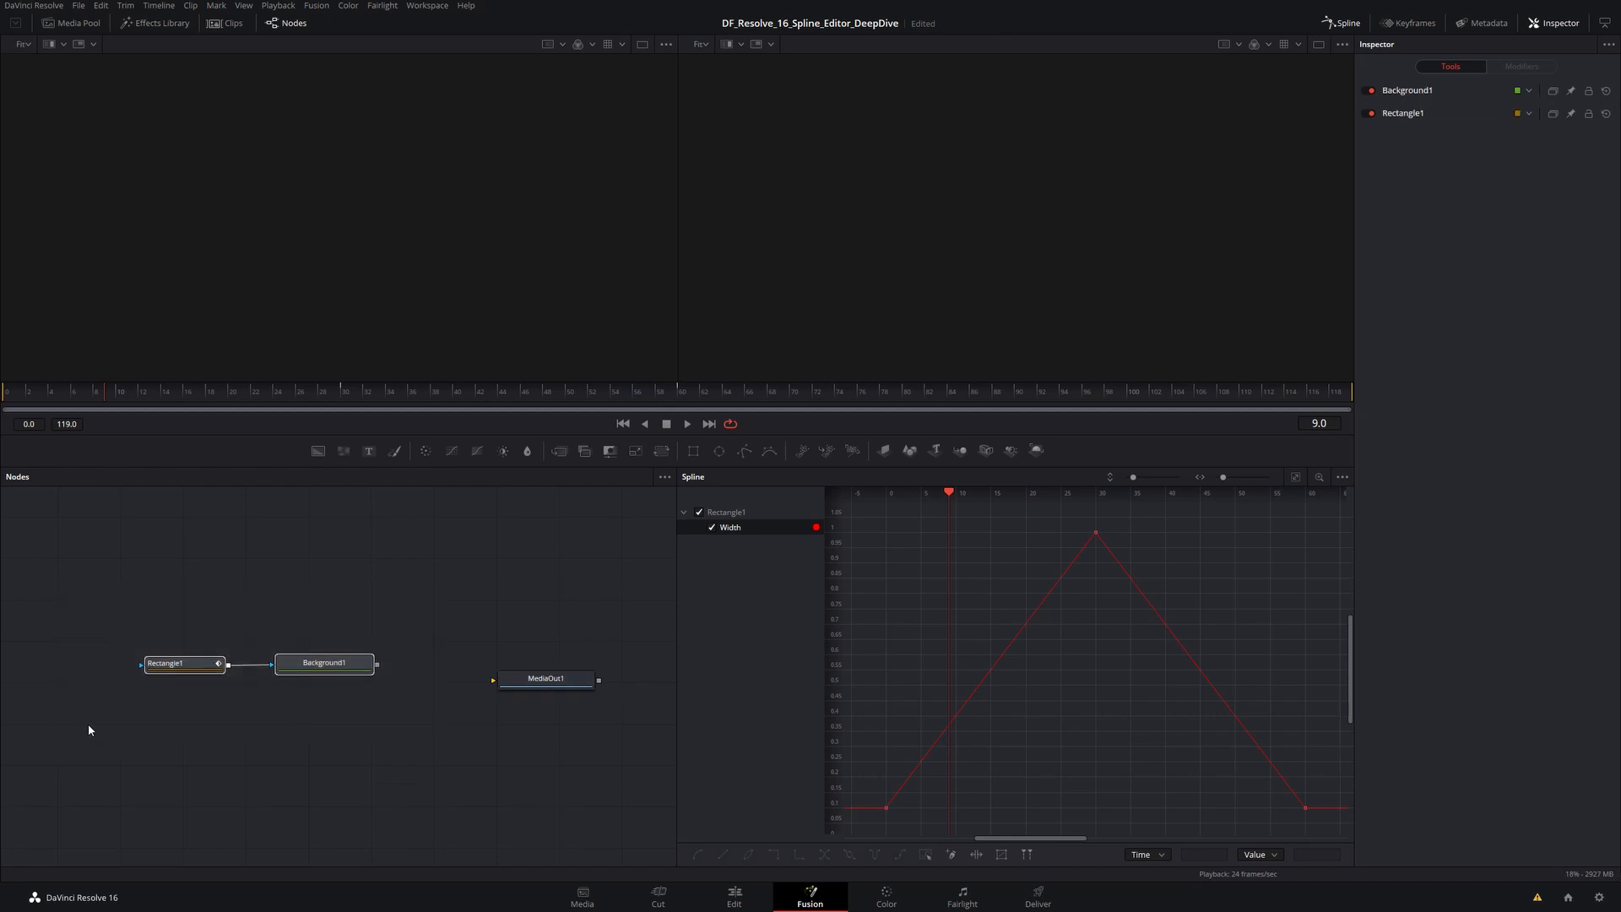
{"action": "key", "text": "ctrl+c"}
{"action": "key", "text": "ctrl+v"}
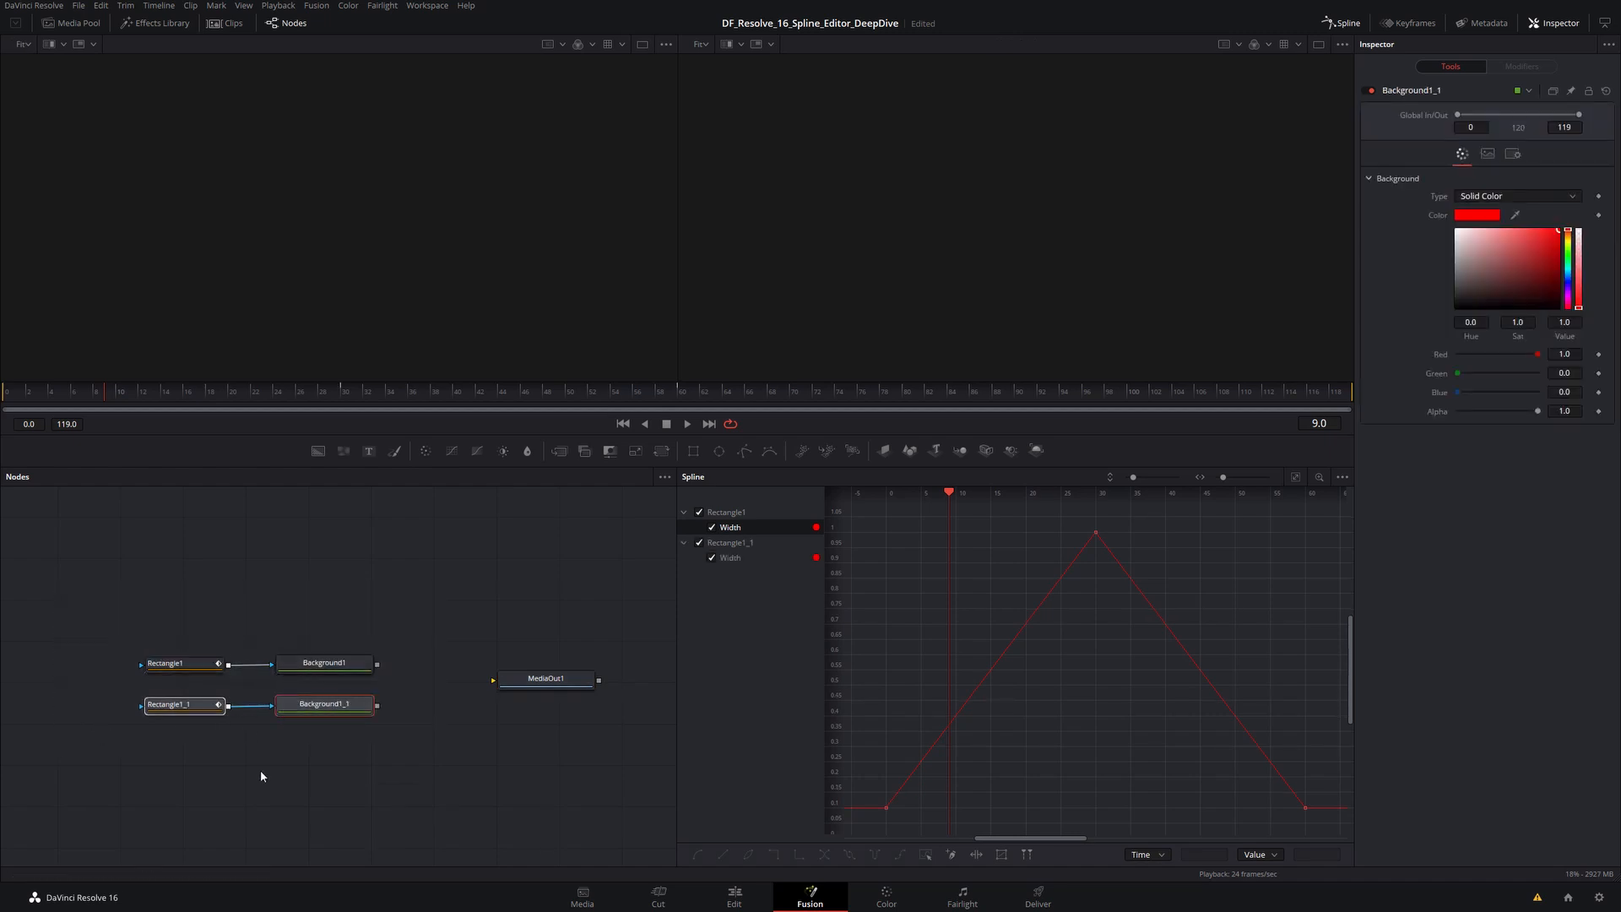
{"action": "left_click", "coordinate": [199, 738]}
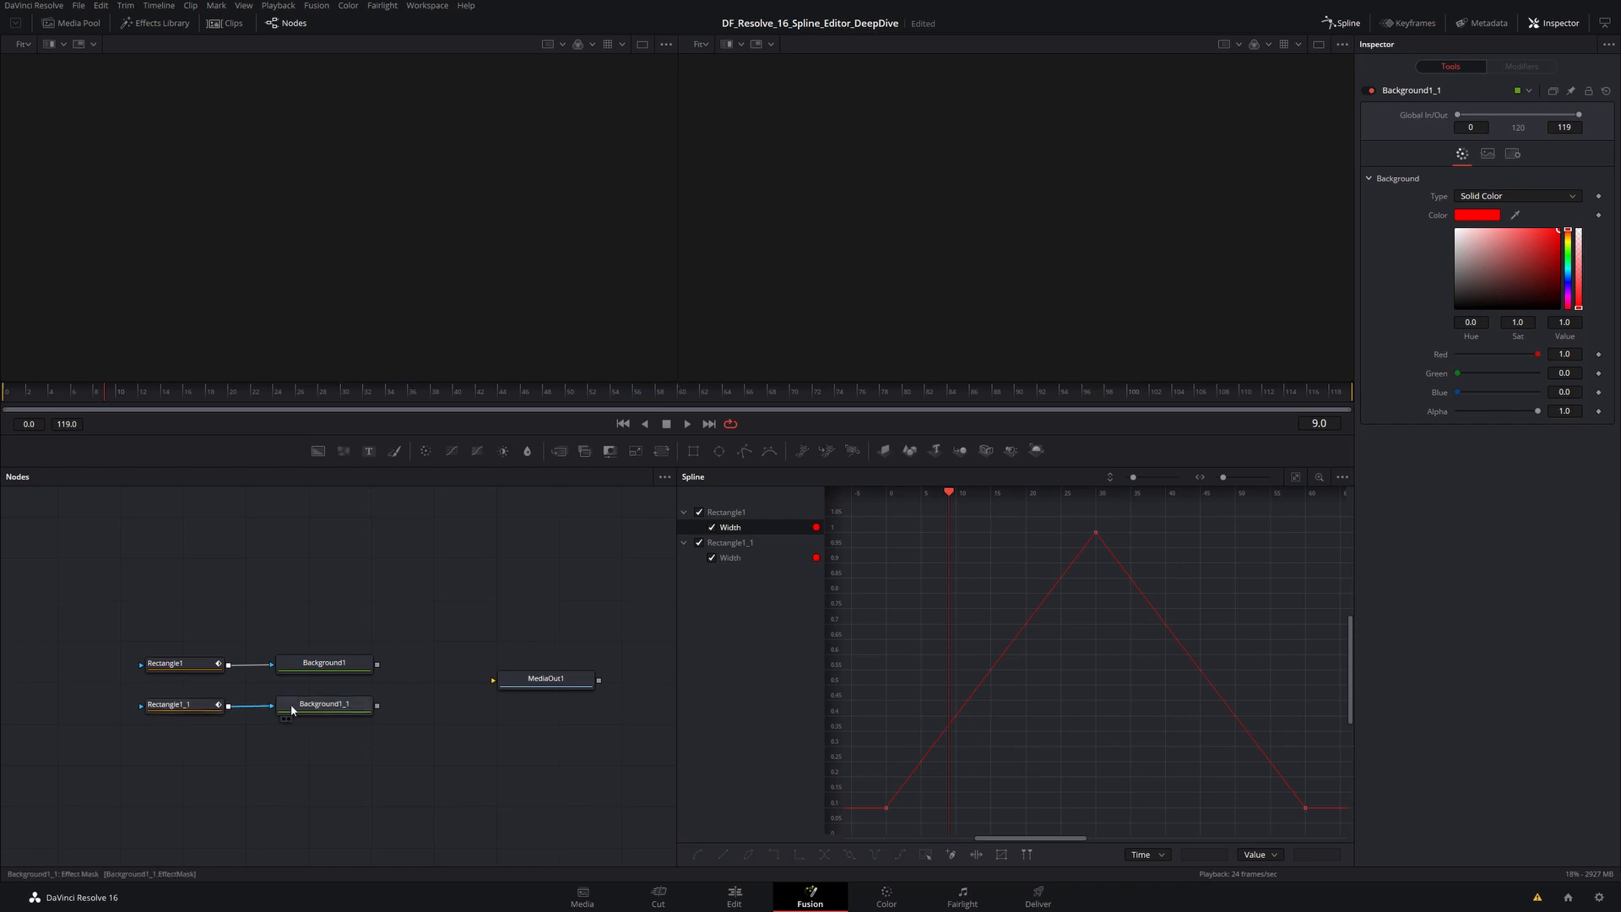
Rename the duplicated rectangle node Rectangle2.
{"action": "left_click", "coordinate": [178, 708]}
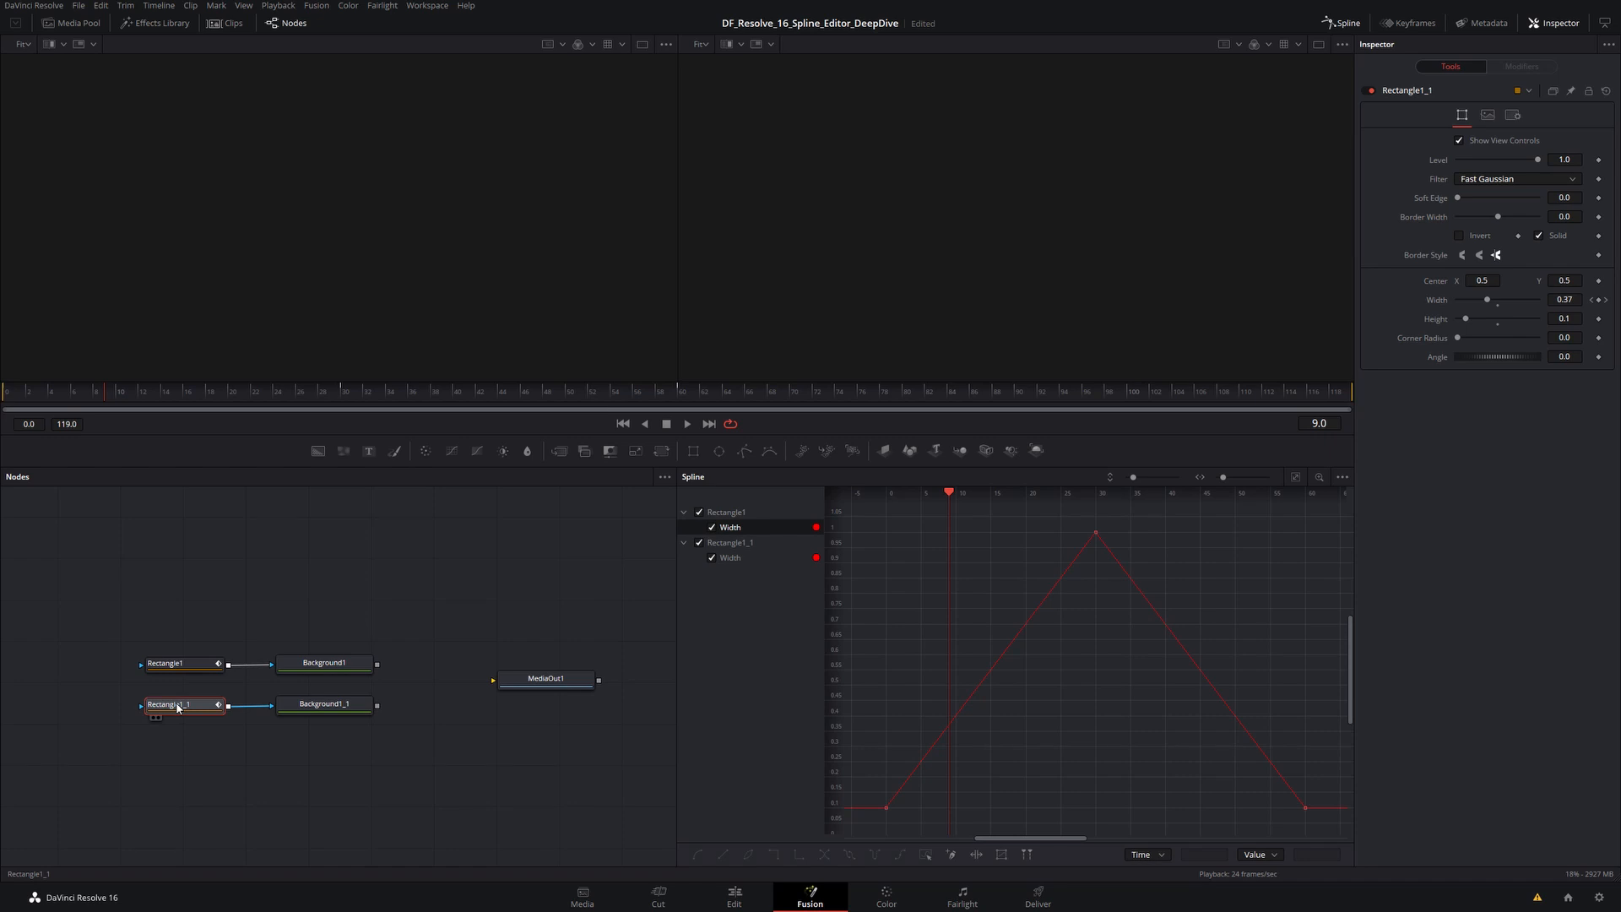
{"action": "key", "text": "F2"}
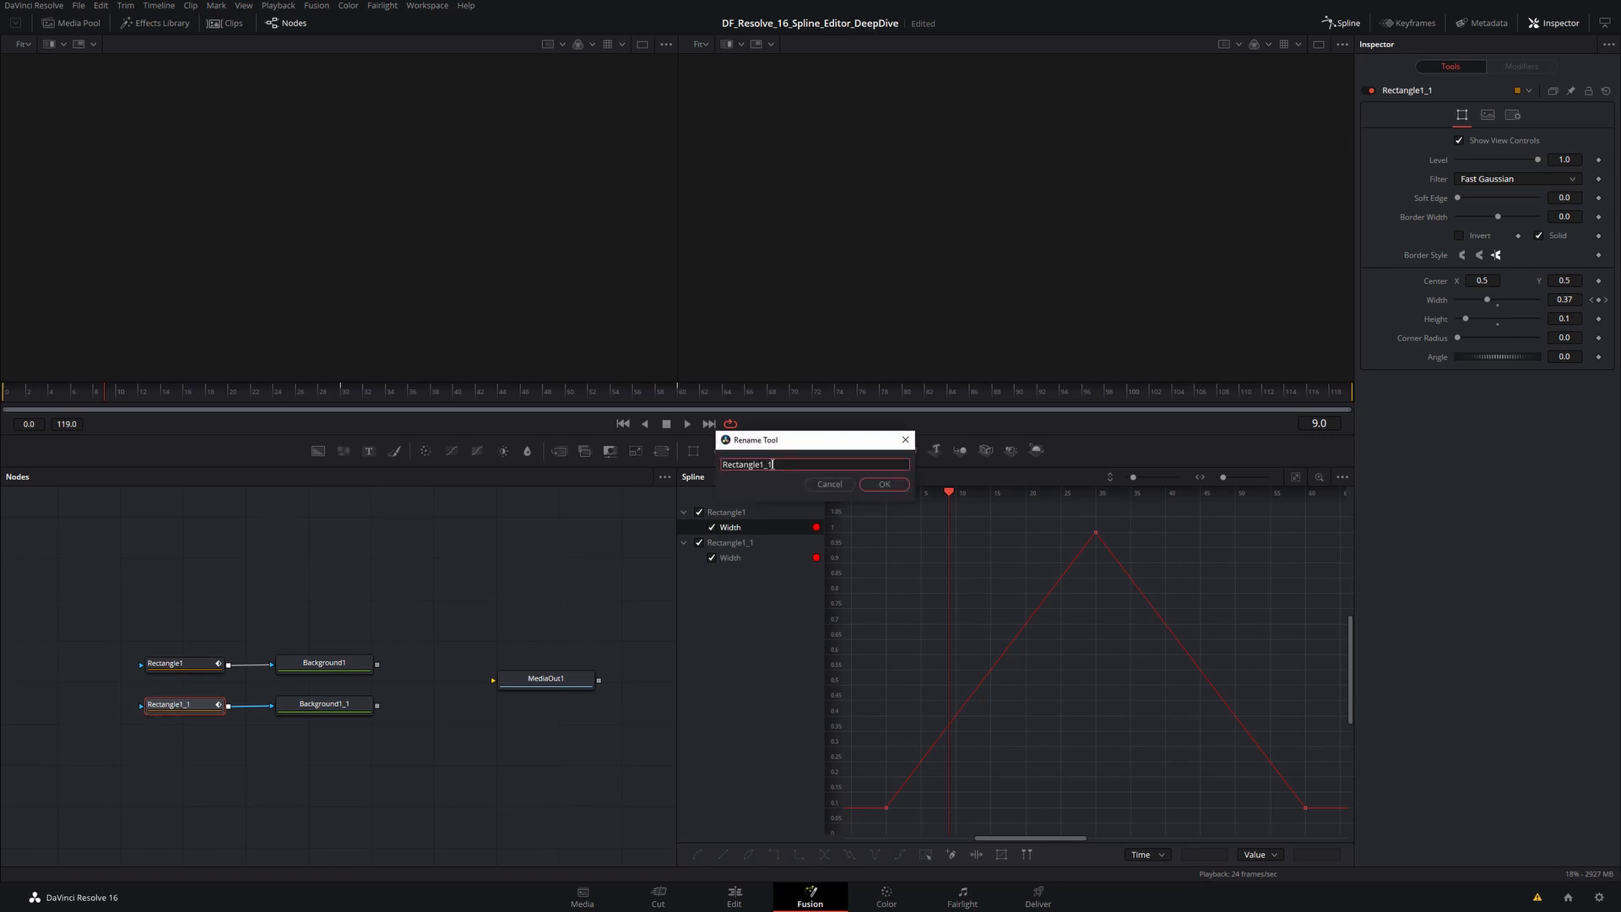
{"action": "key", "text": "BackSpace"}
{"action": "type", "text": "2"}
{"action": "key", "text": "Return"}
Rename the duplicated background node Background2.
{"action": "left_click", "coordinate": [306, 715]}
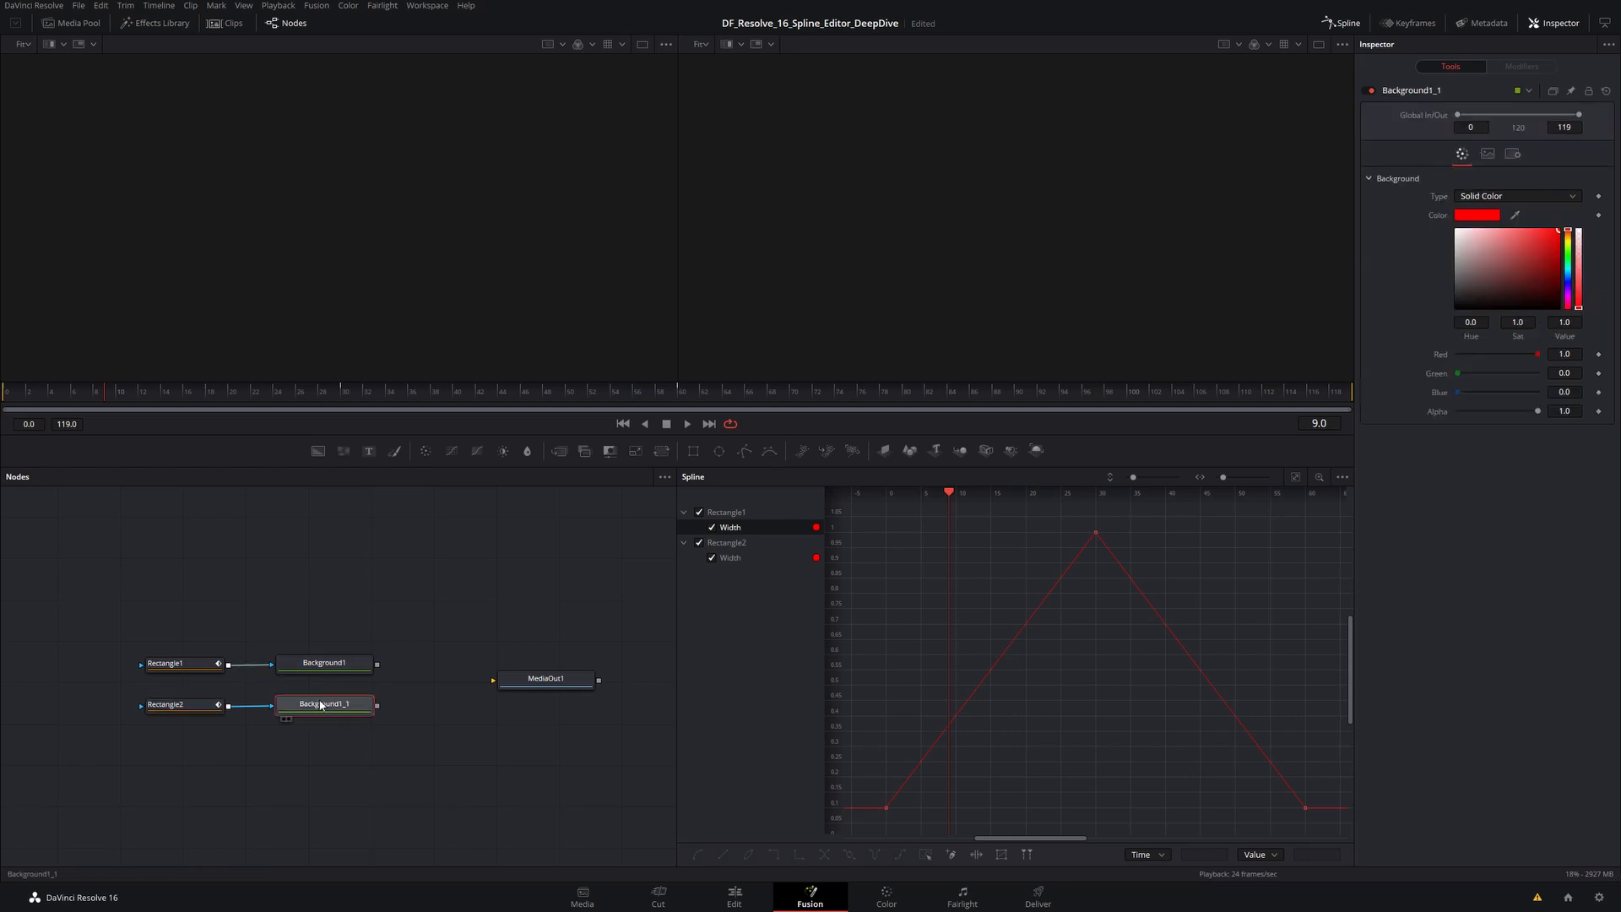
{"action": "key", "text": "F2"}
{"action": "left_click", "coordinate": [801, 467]}
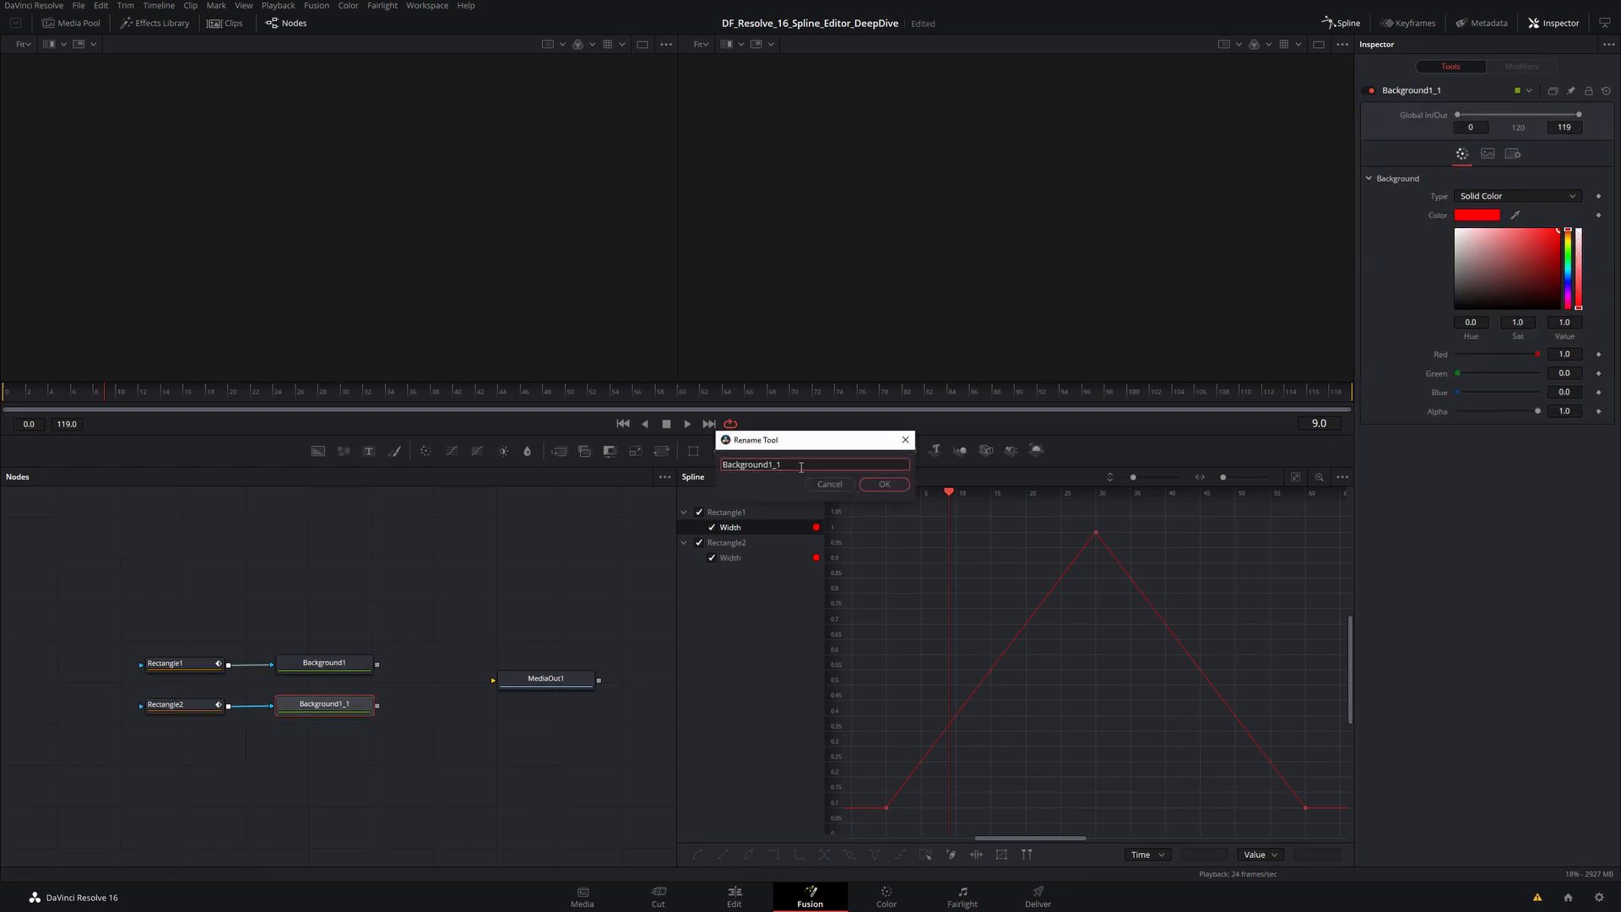
{"action": "key", "text": "BackSpace"}
{"action": "key", "text": "BackSpace"}
{"action": "key", "text": "BackSpace"}
{"action": "type", "text": "2"}
{"action": "key", "text": "Return"}
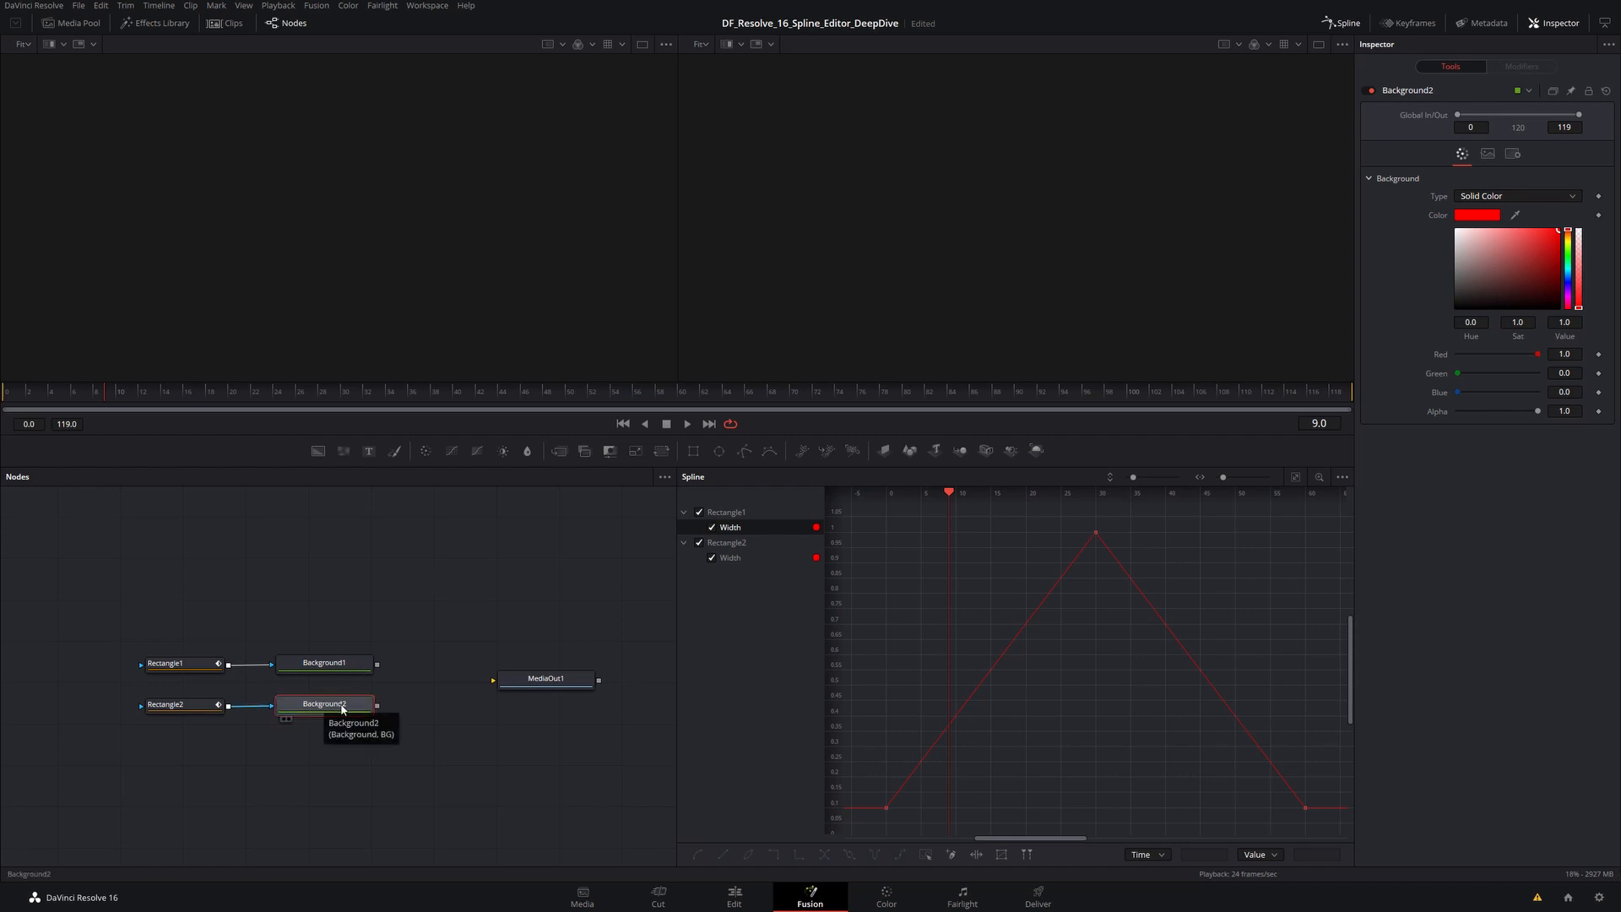
Change Background2's solid color to pure blue (#0000ff).
{"action": "left_click", "coordinate": [1485, 216]}
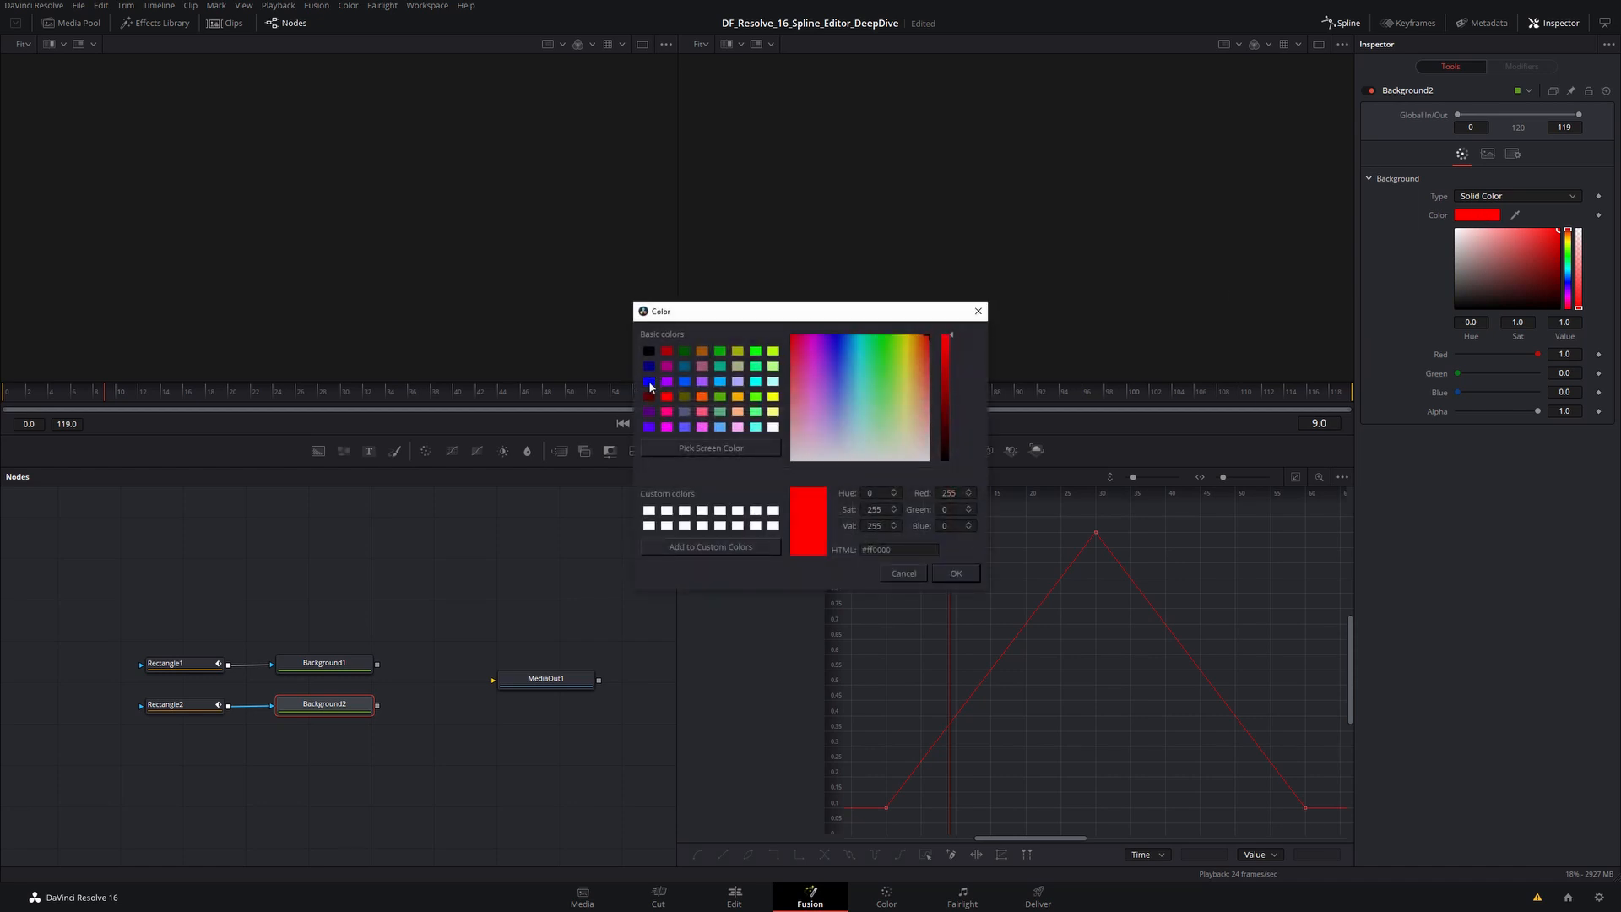
{"action": "left_click", "coordinate": [651, 383]}
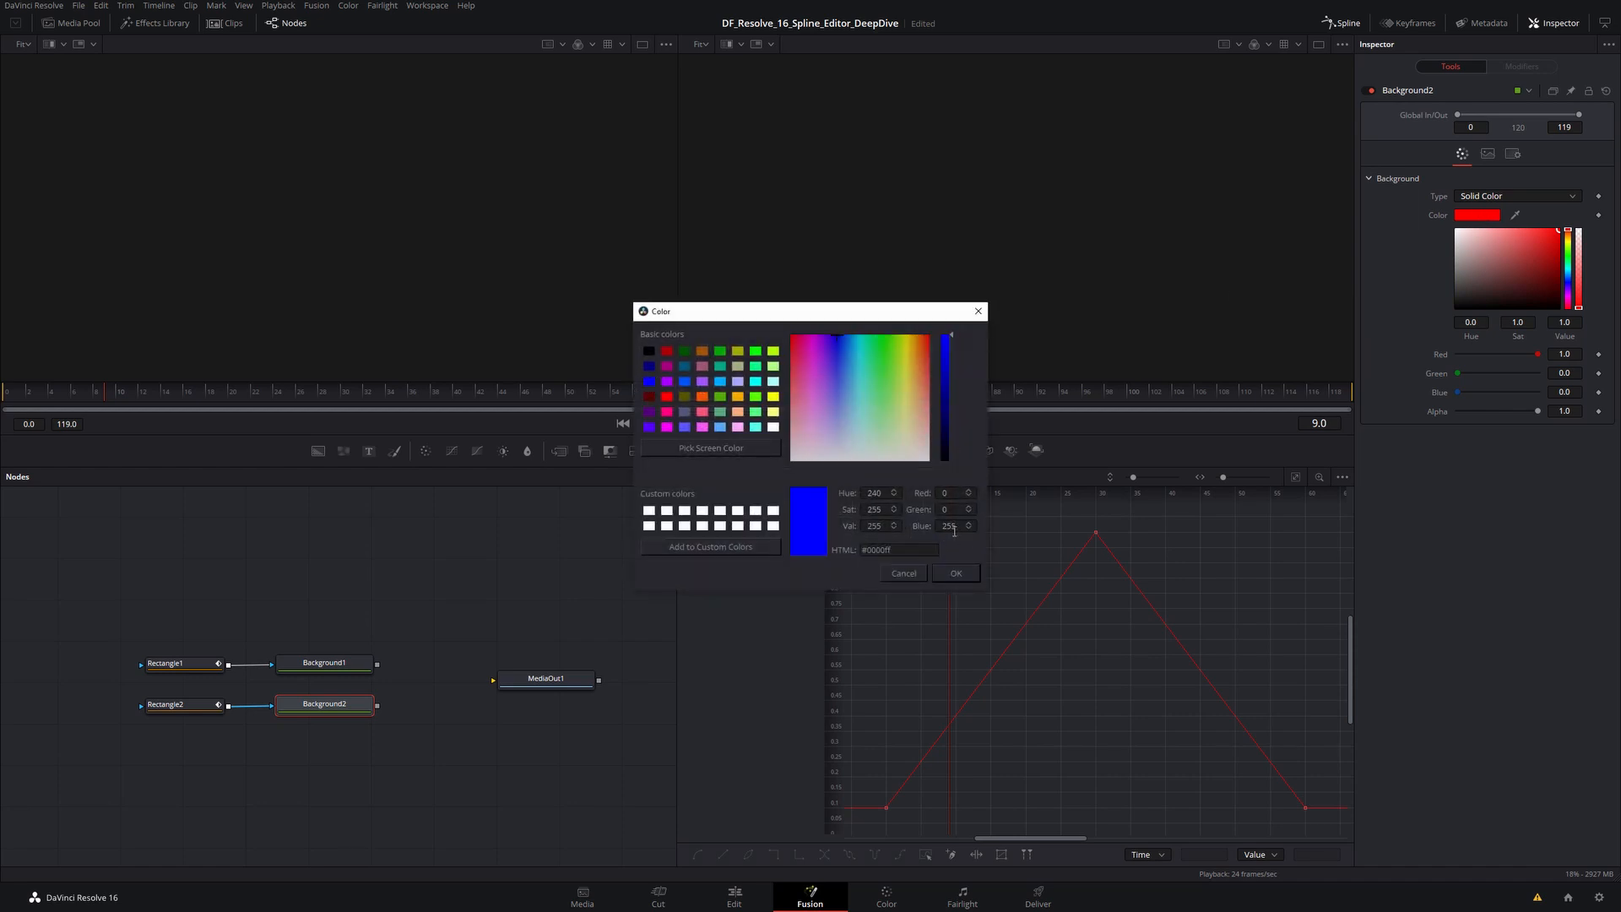
{"action": "left_click", "coordinate": [956, 575]}
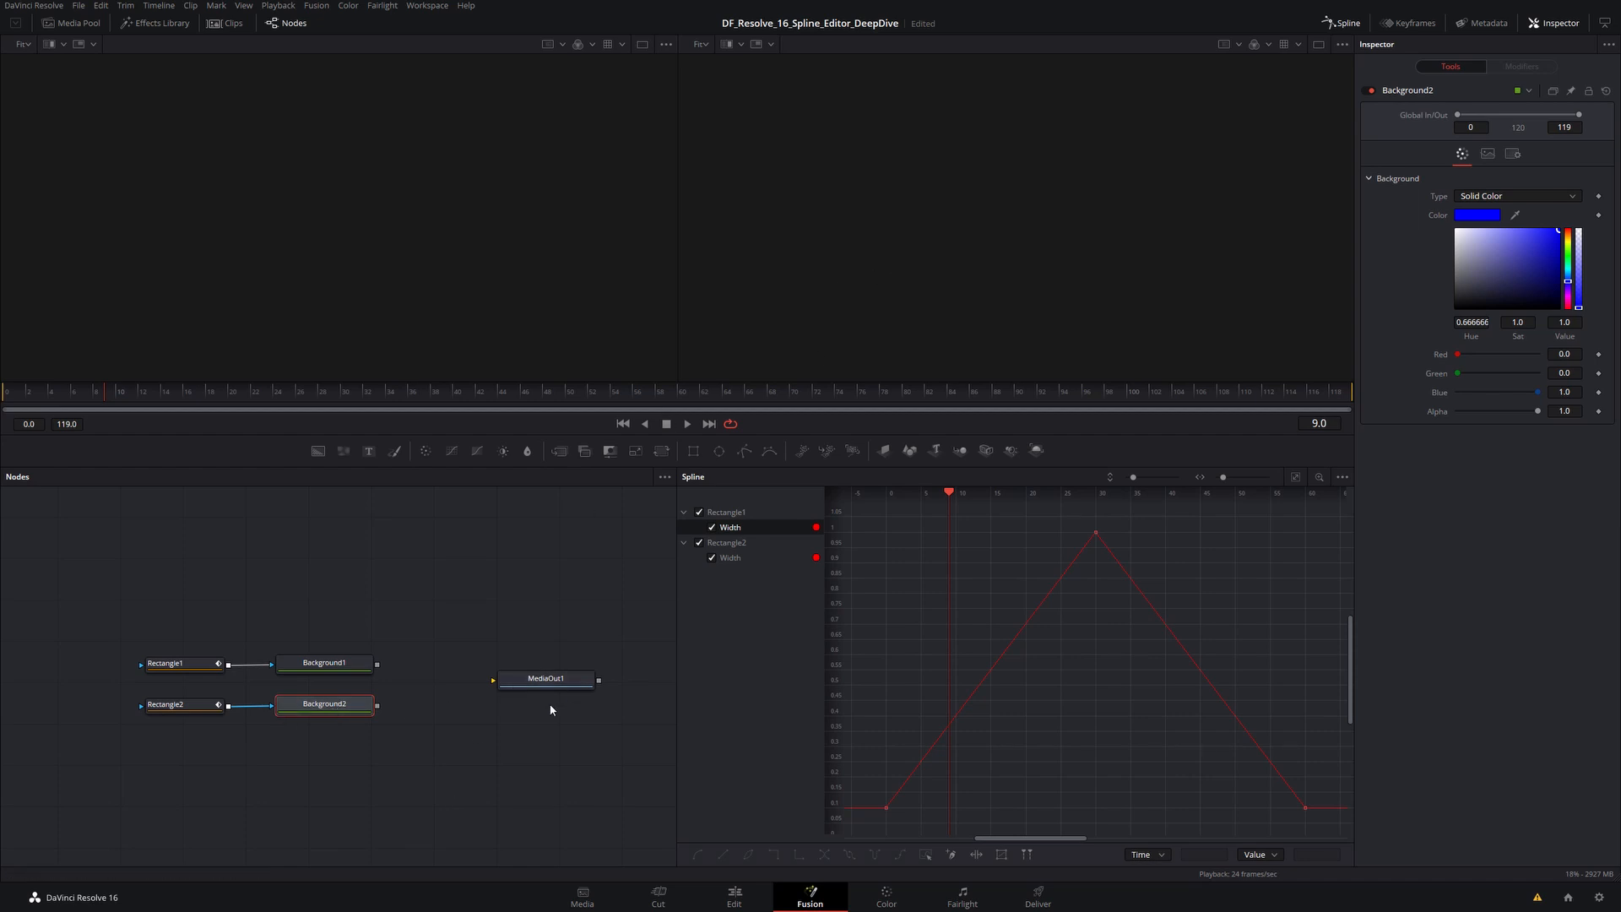
Show Background1 in the first viewer and Background2 in the second, and shift MediaOut1 slightly farther from the backgrounds.
{"action": "left_click", "coordinate": [283, 682]}
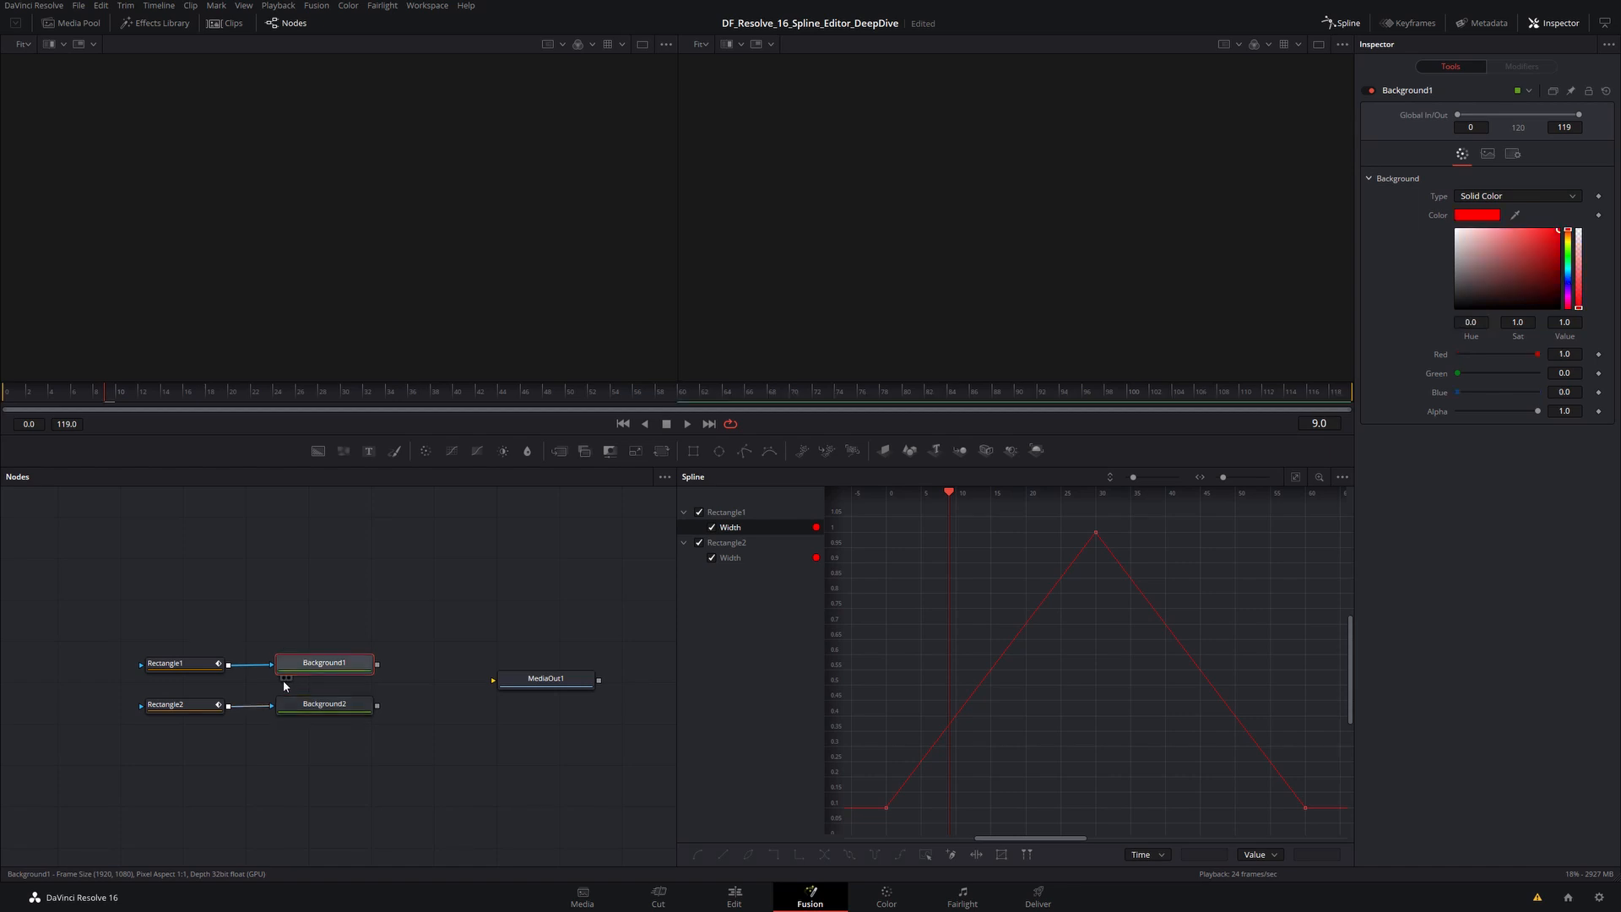
{"action": "left_click", "coordinate": [282, 678]}
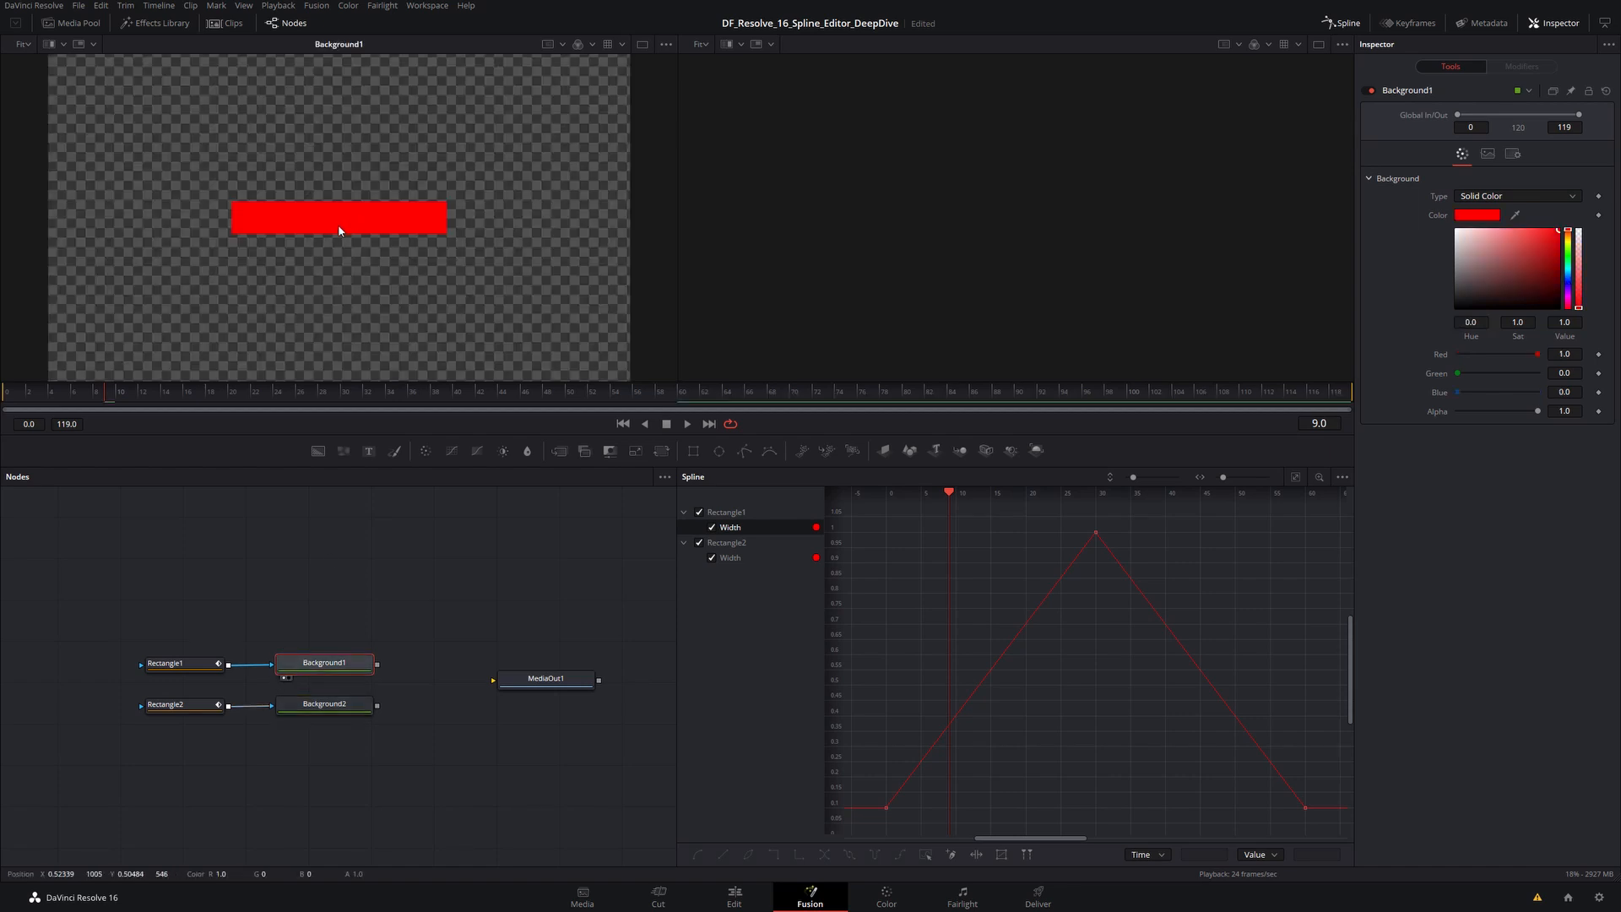
{"action": "left_click", "coordinate": [318, 712]}
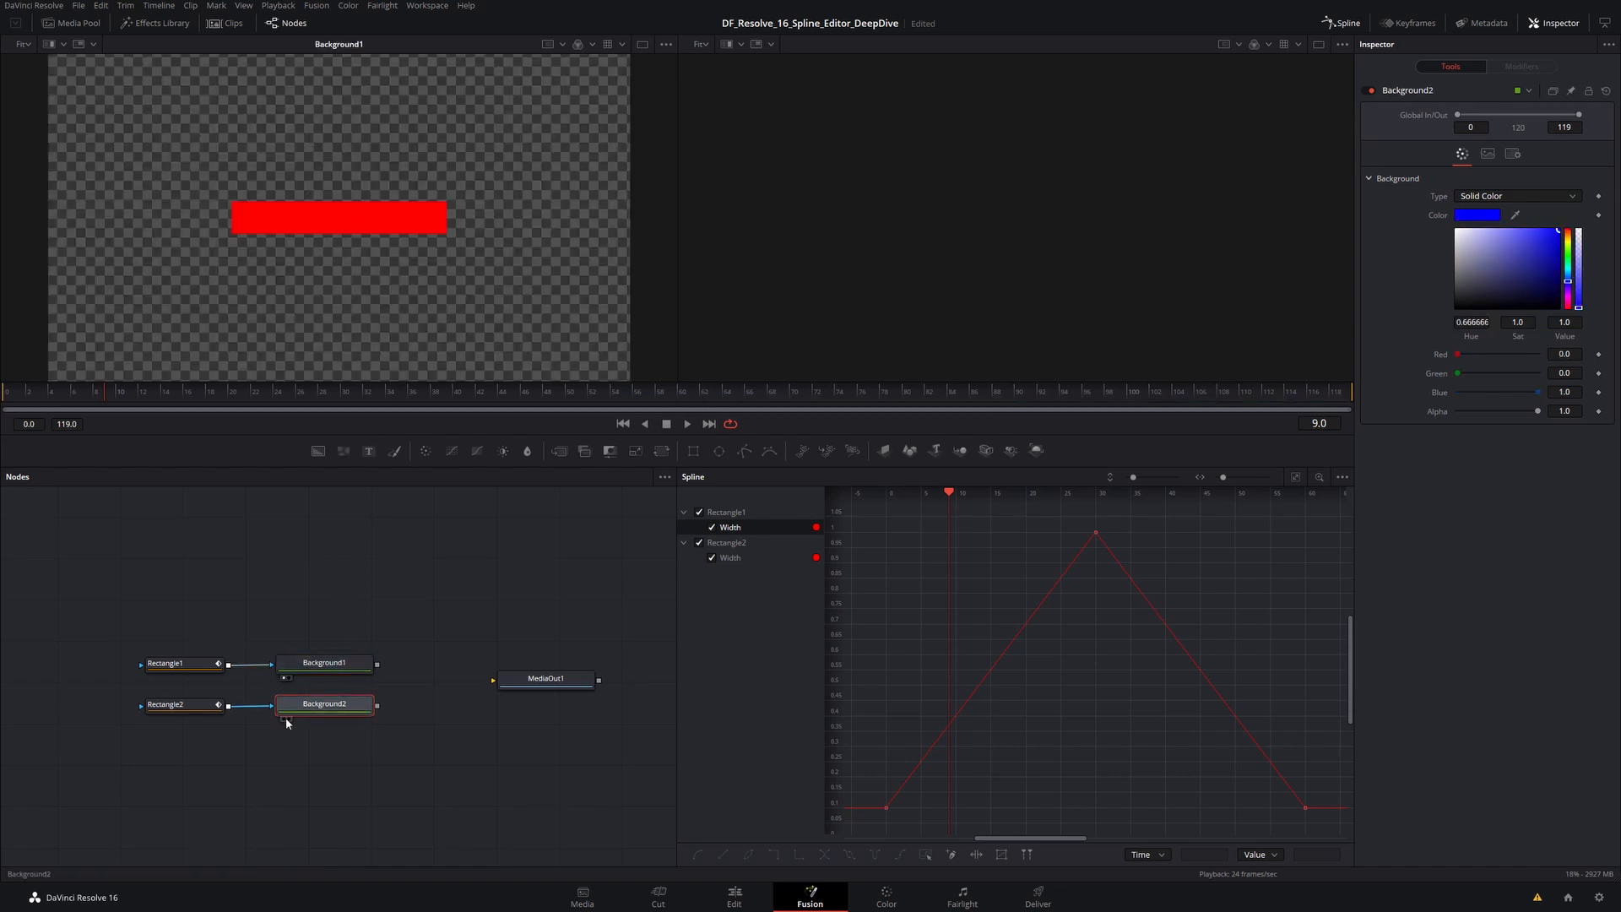
{"action": "left_click", "coordinate": [289, 718]}
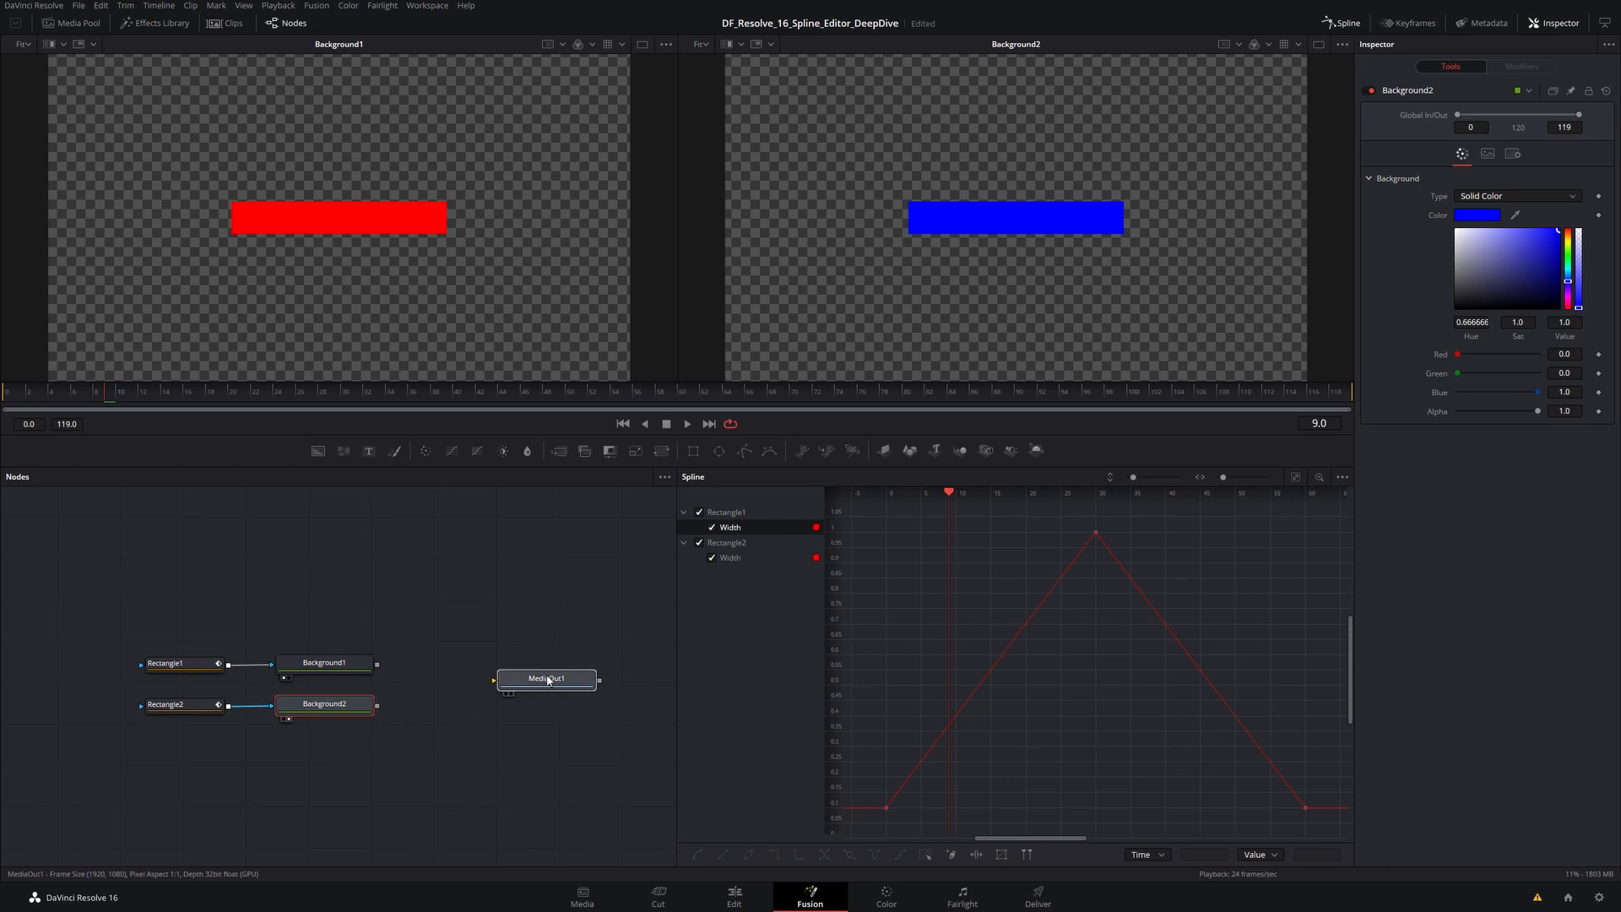
{"action": "left_click_drag", "start_coordinate": [551, 679], "coordinate": [563, 681]}
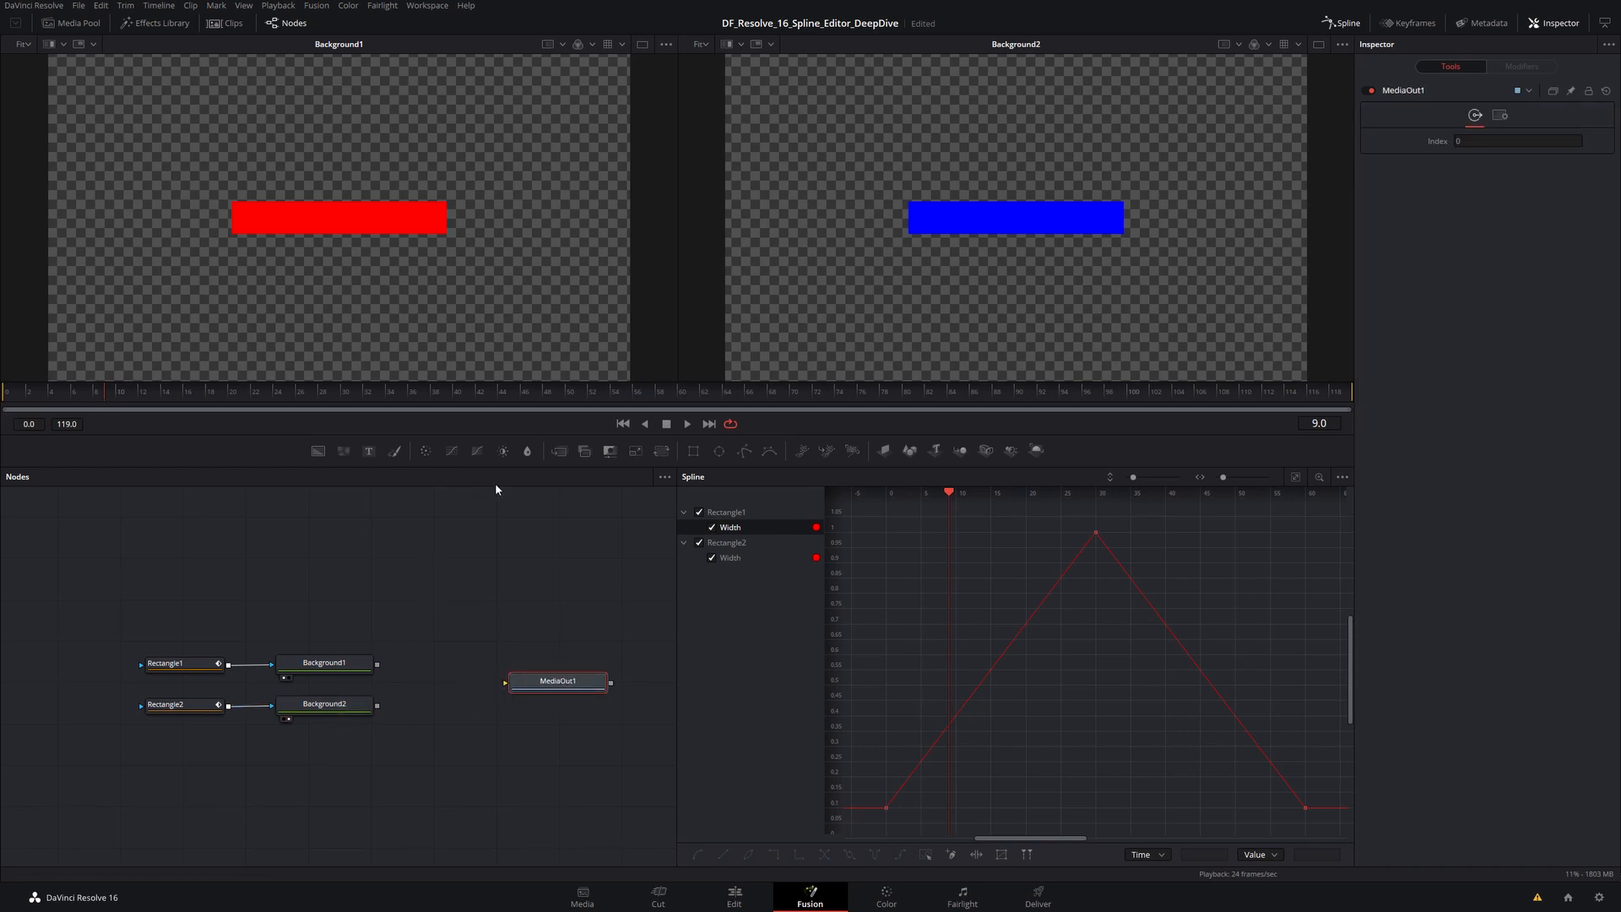
Set Rectangle1's Center Y to 0.6.
{"action": "left_click", "coordinate": [193, 666]}
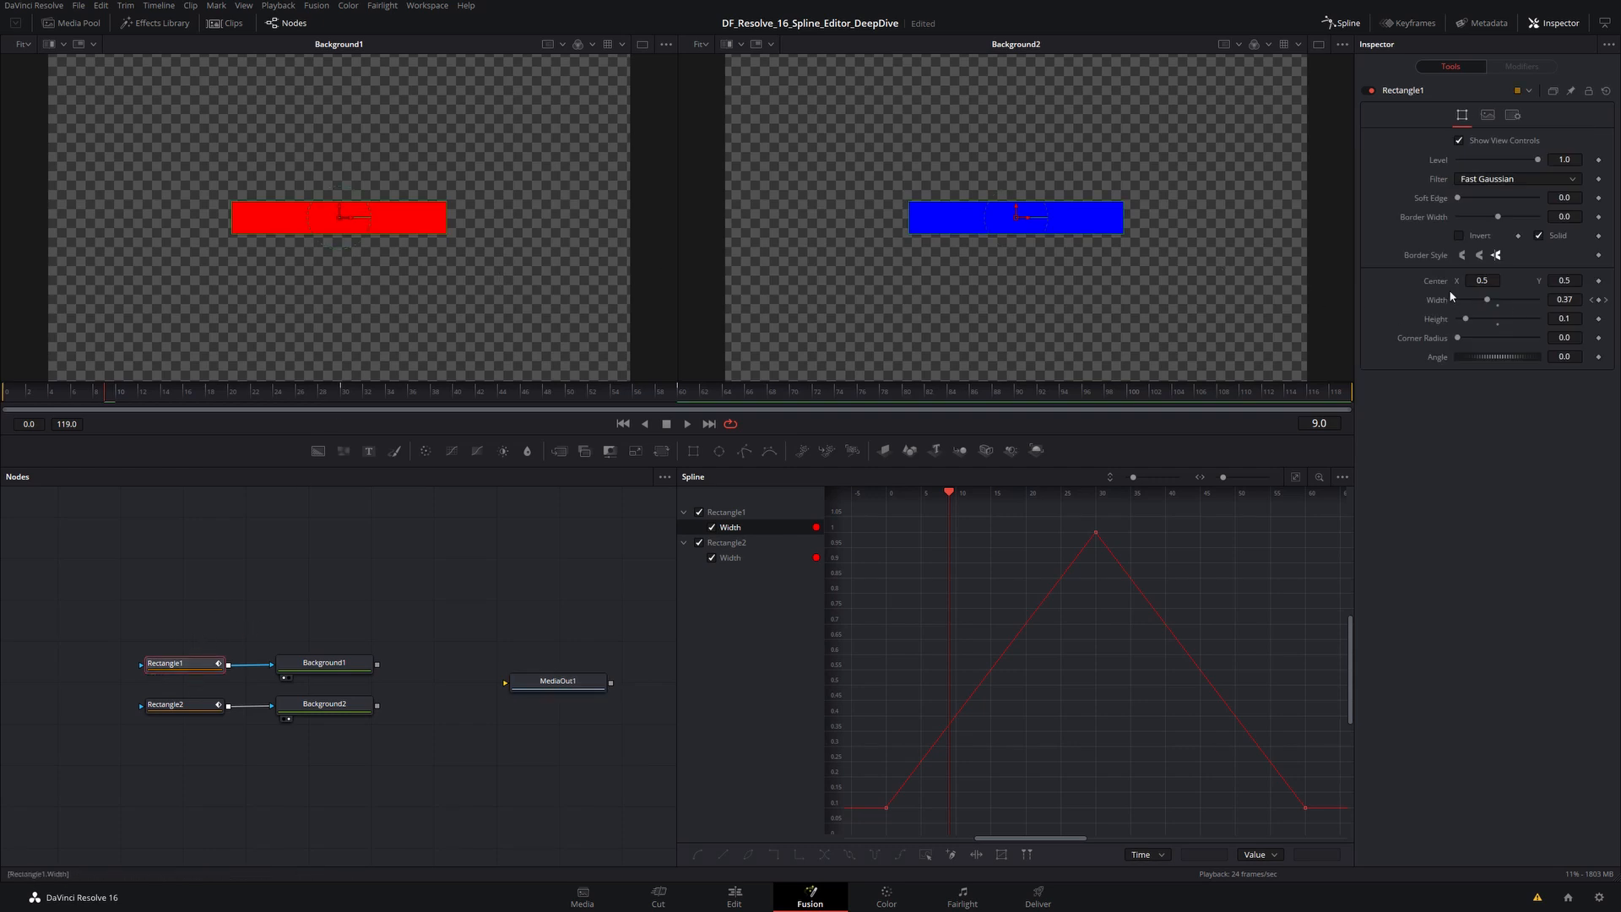
{"action": "left_click_drag", "start_coordinate": [1568, 282], "coordinate": [1555, 281]}
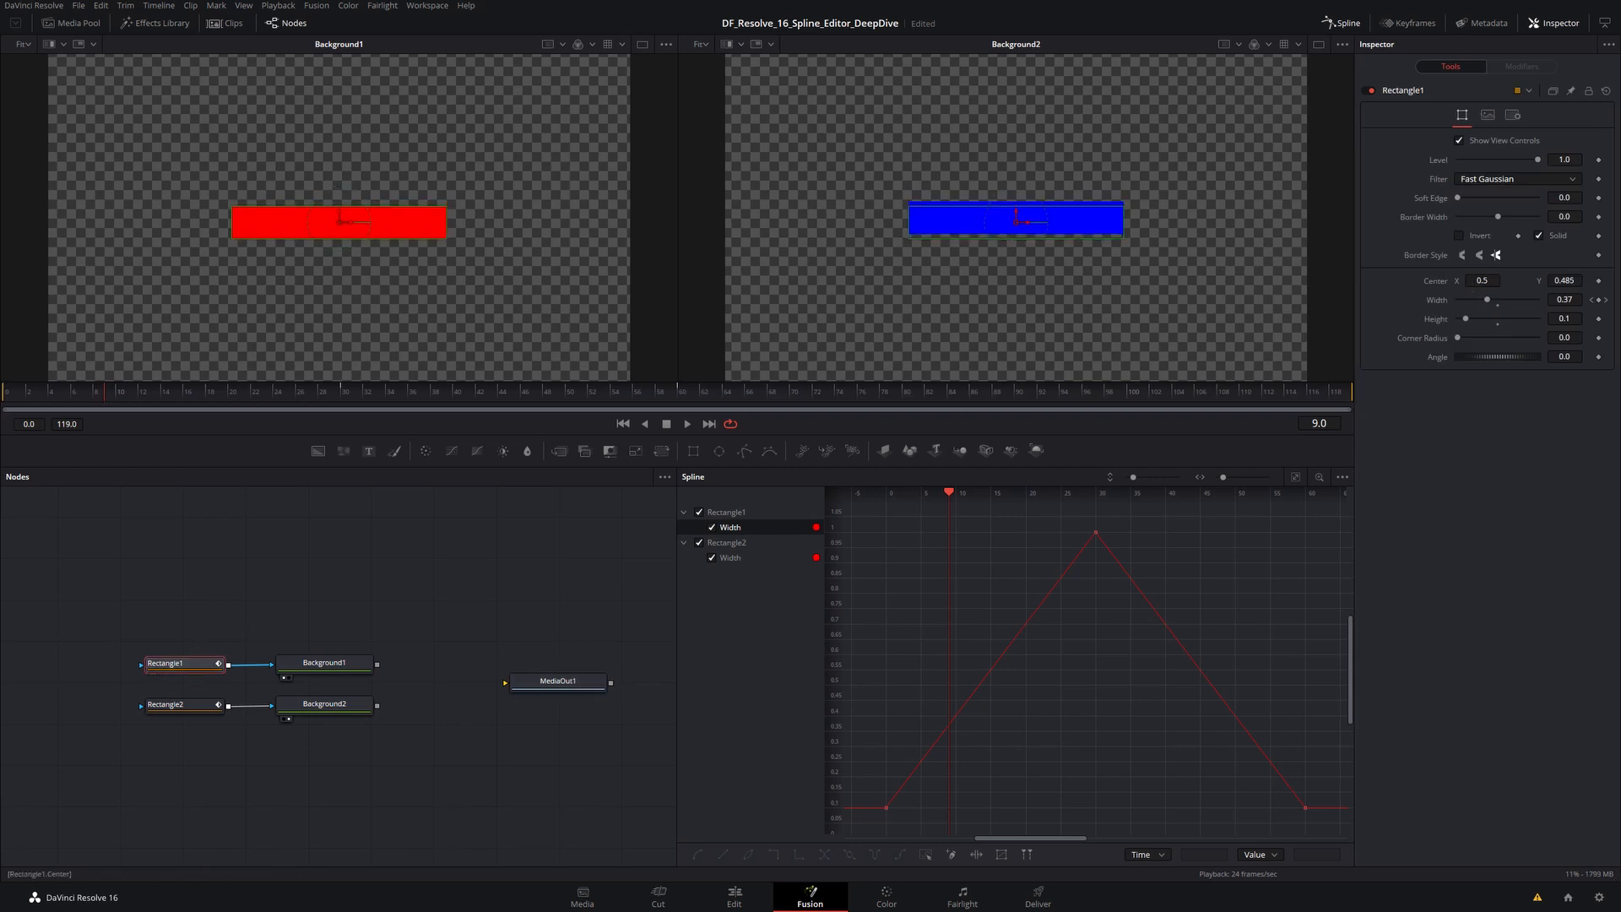
{"action": "left_click", "coordinate": [1573, 280]}
{"action": "type", "text": "0.6"}
{"action": "key", "text": "Tab"}
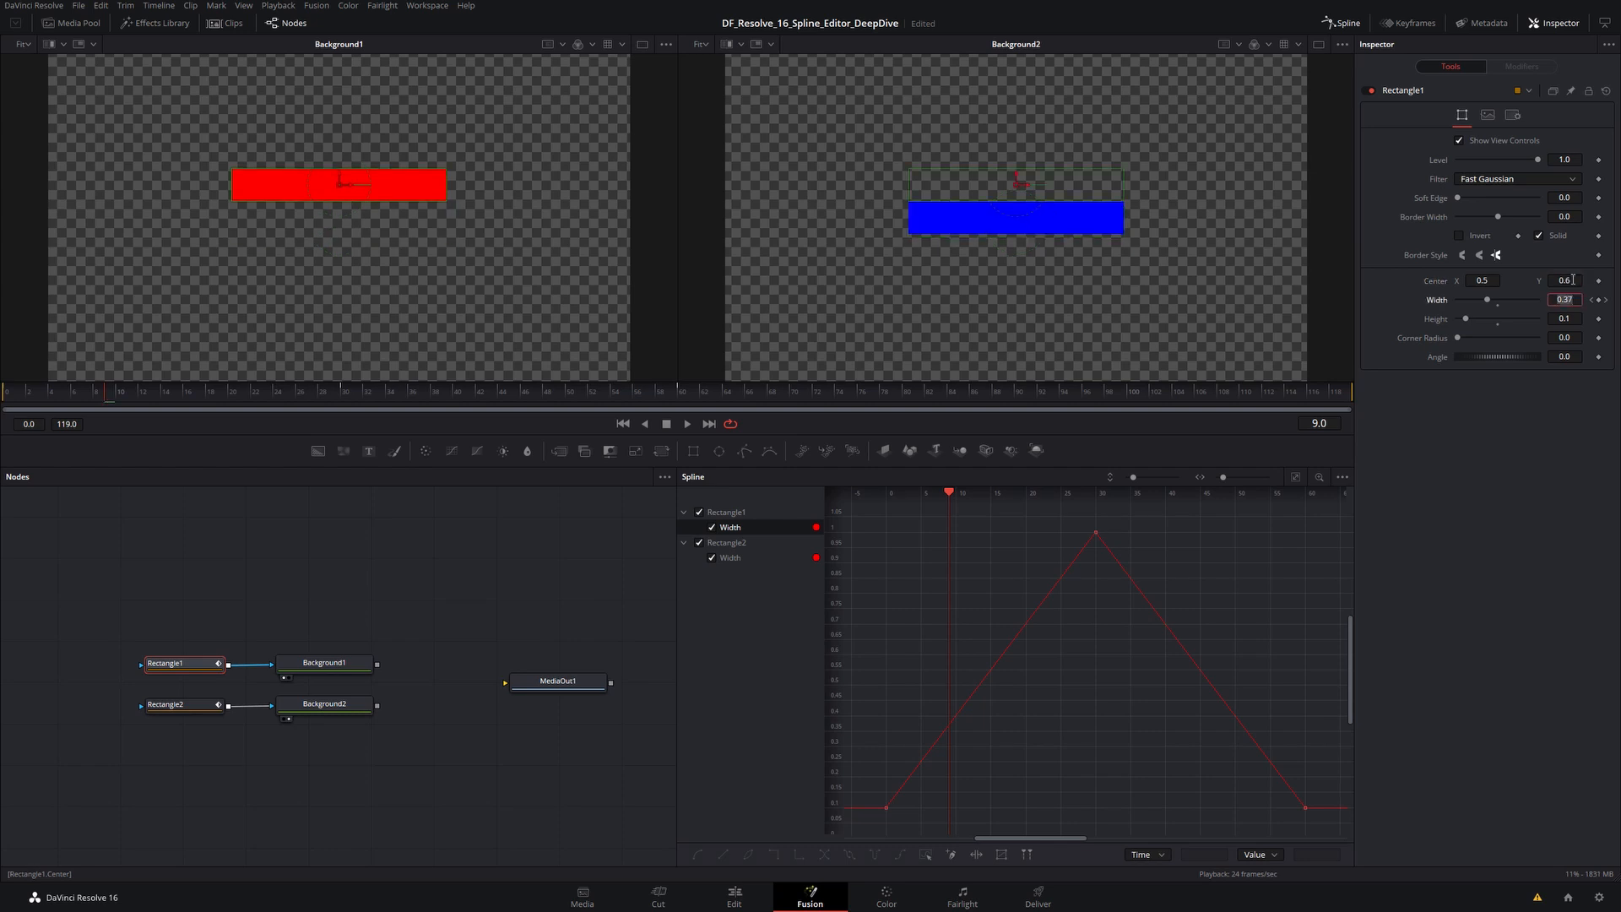
Set Rectangle2's Center Y to 0.4.
{"action": "left_click", "coordinate": [165, 704]}
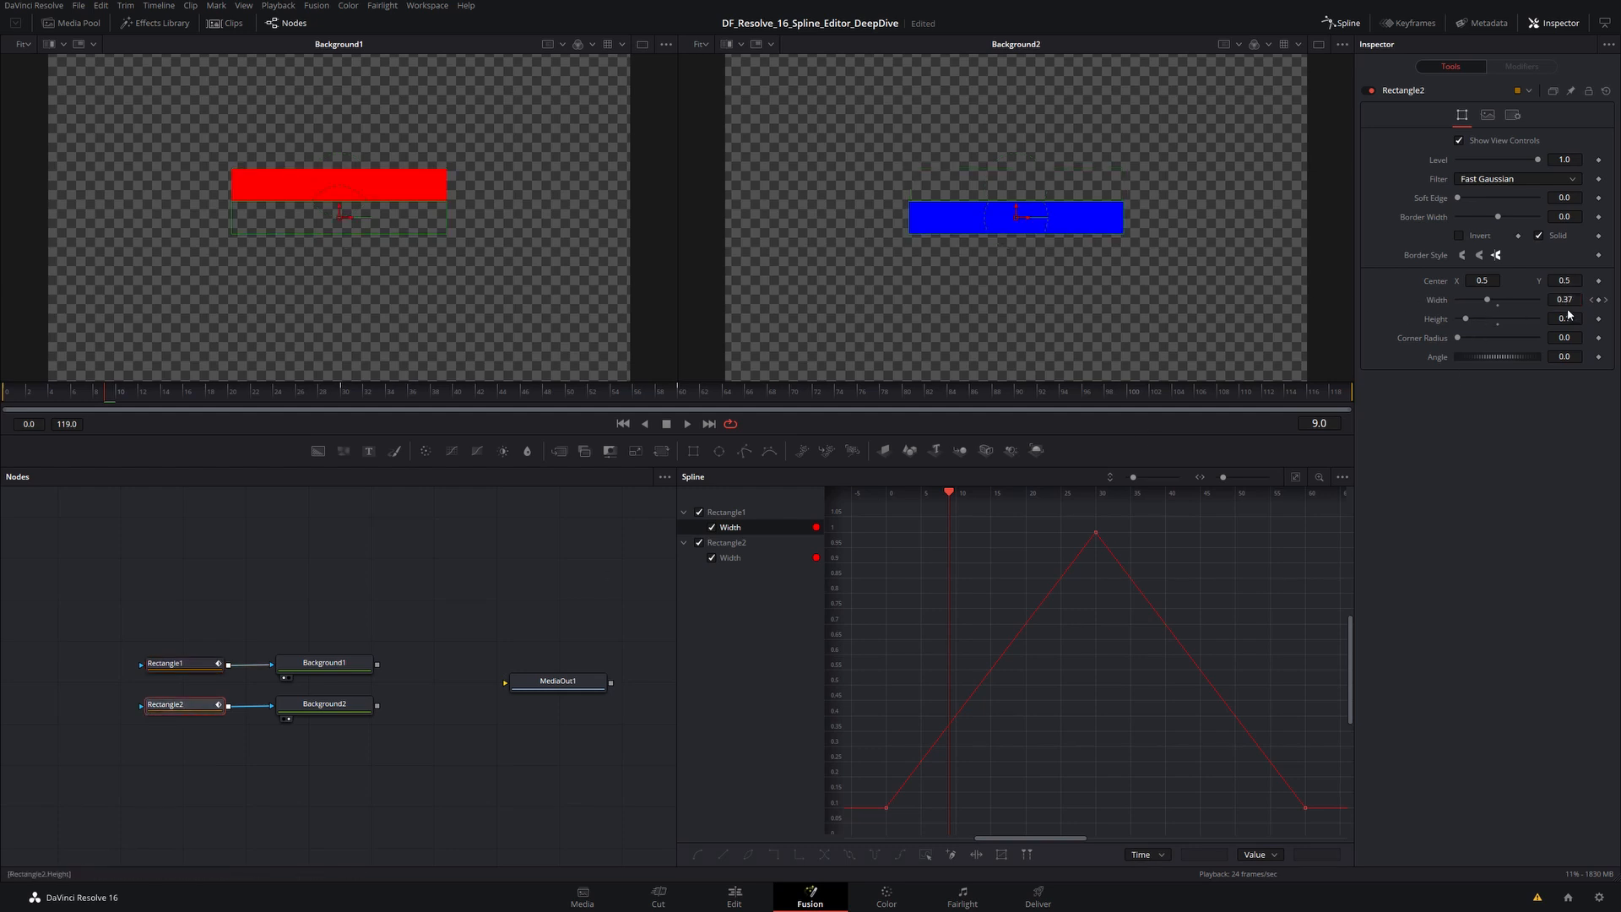
{"action": "double_click", "coordinate": [1564, 280]}
{"action": "type", "text": "0.4"}
{"action": "key", "text": "Tab"}
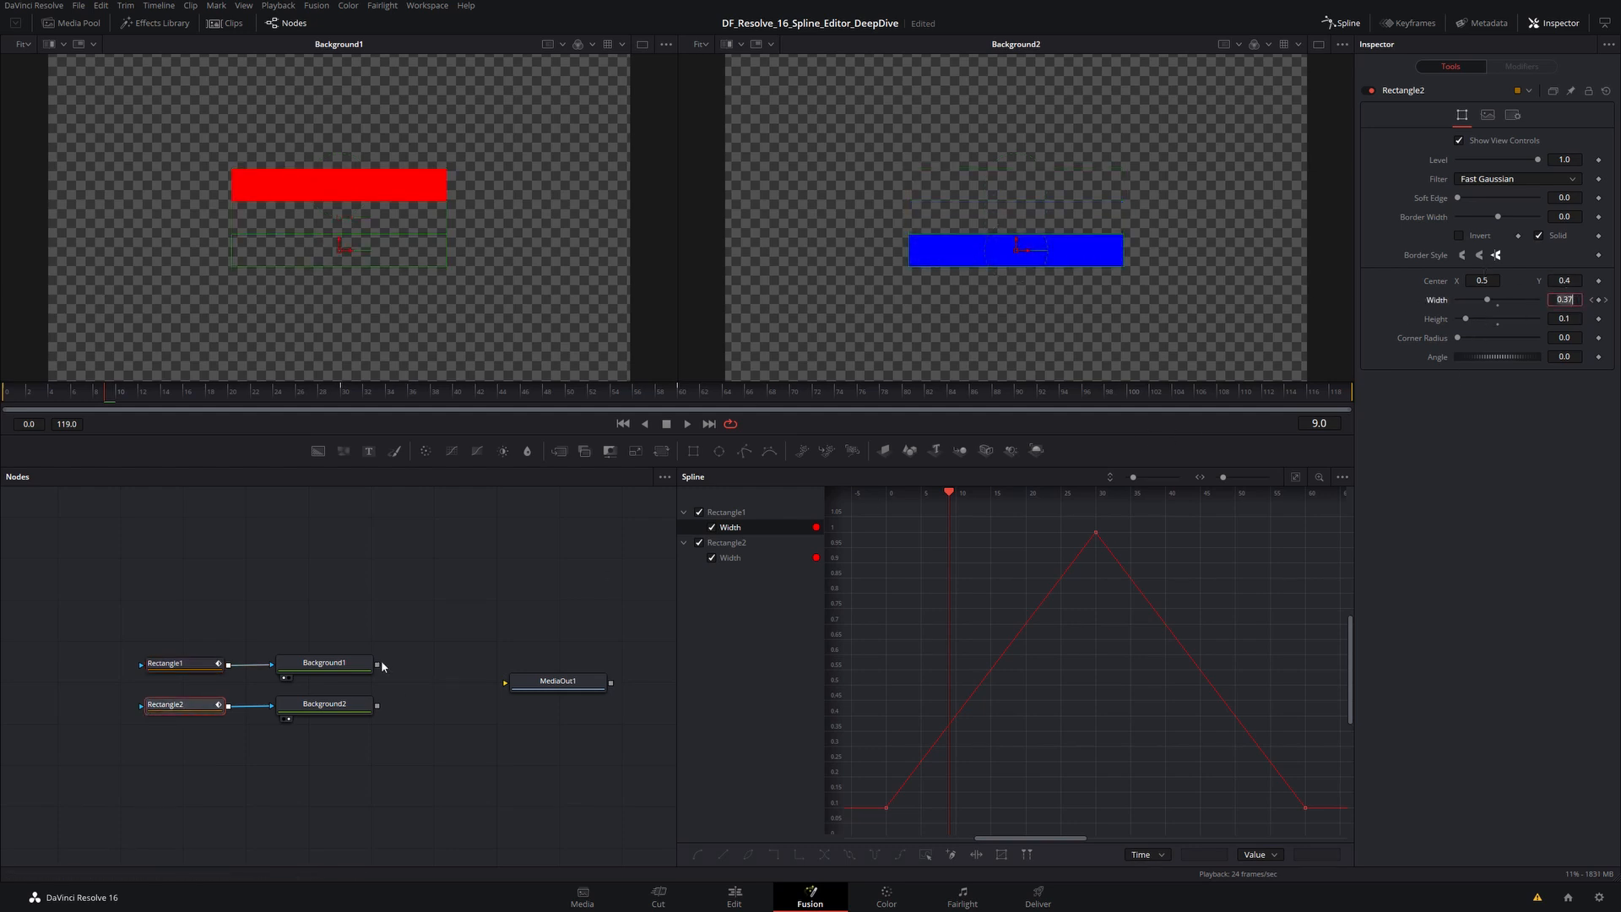
Move the rectangle and background nodes away from MediaOut1, and merge Background2 over Background1 with a Merge node feeding MediaOut1.
{"action": "left_click", "coordinate": [462, 582]}
{"action": "left_click_drag", "start_coordinate": [441, 604], "coordinate": [135, 726]}
{"action": "left_click_drag", "start_coordinate": [324, 663], "coordinate": [277, 662]}
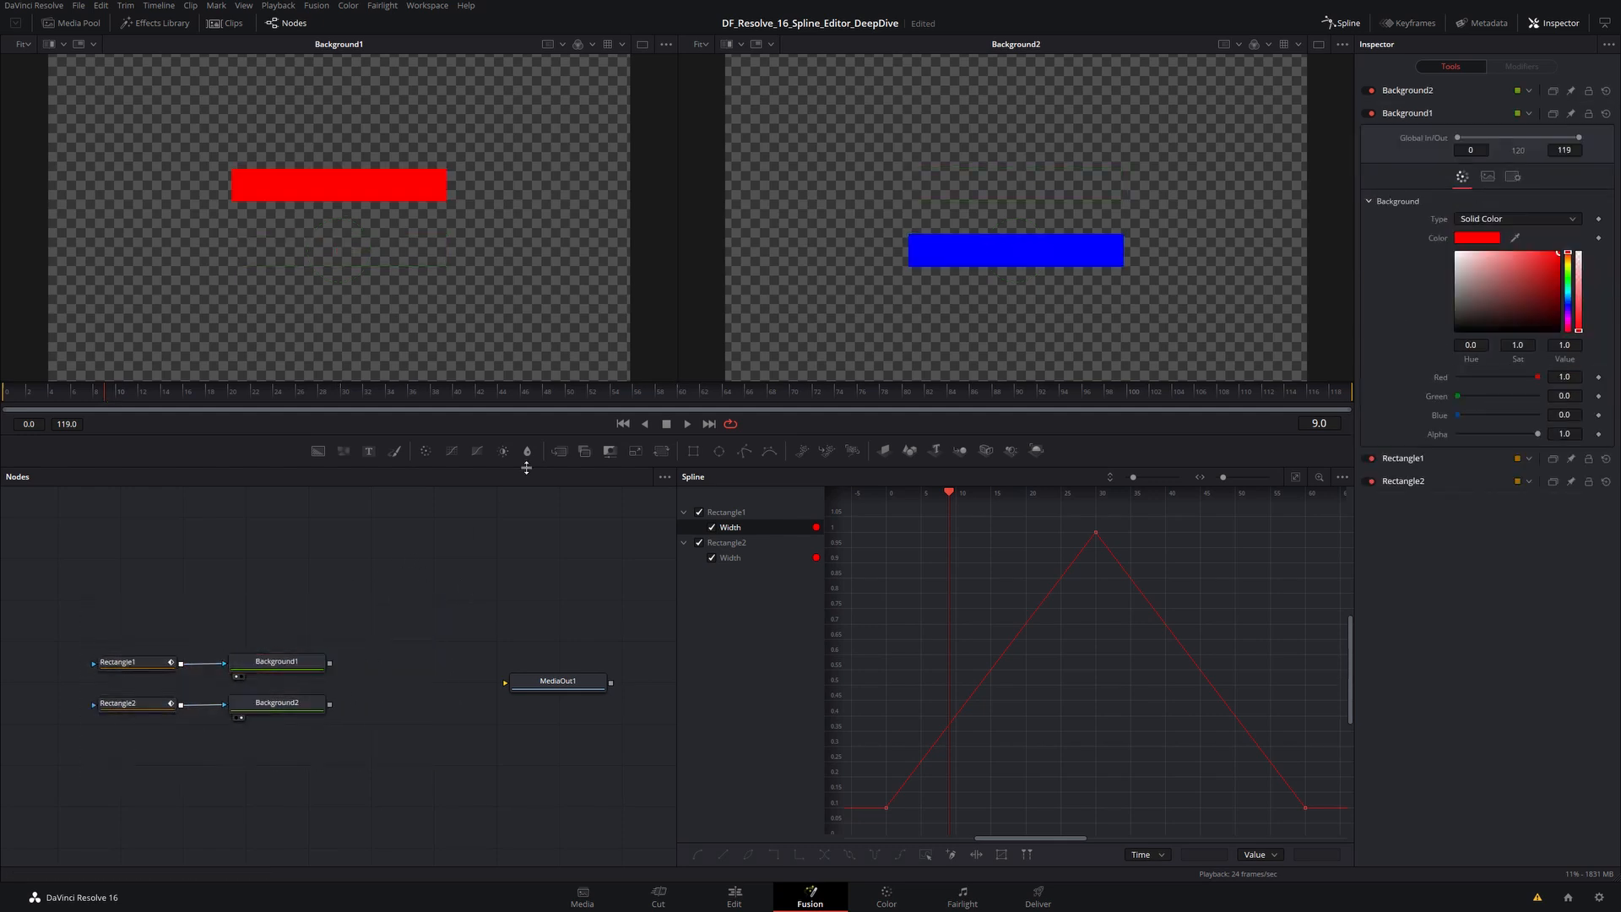
{"action": "left_click_drag", "start_coordinate": [556, 451], "coordinate": [413, 684]}
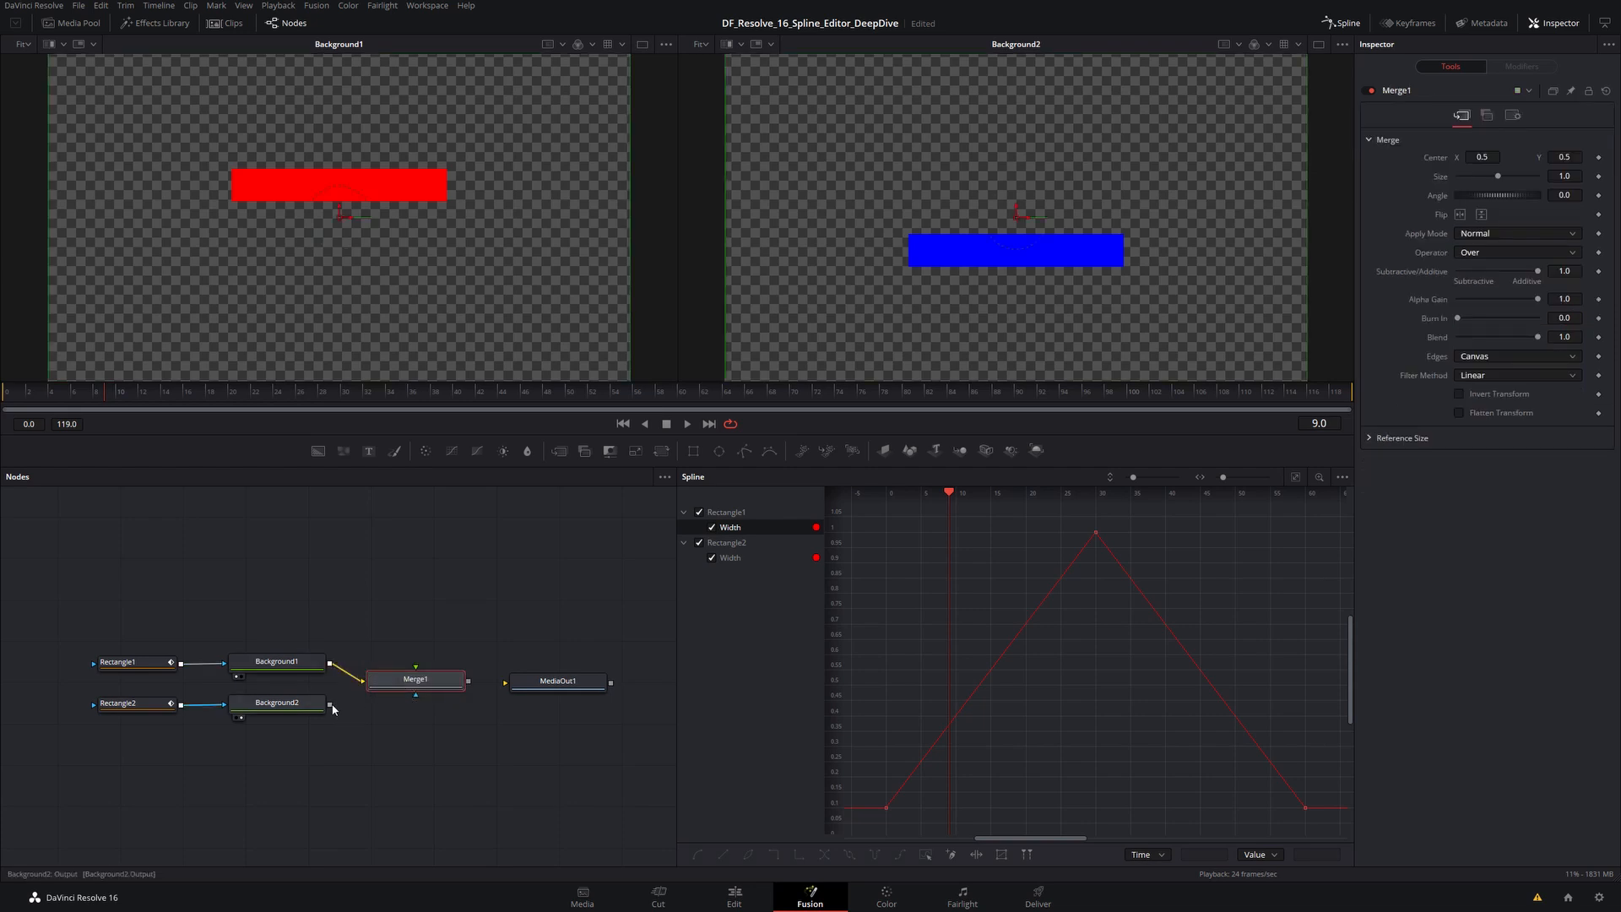
{"action": "left_click_drag", "start_coordinate": [330, 705], "coordinate": [553, 693]}
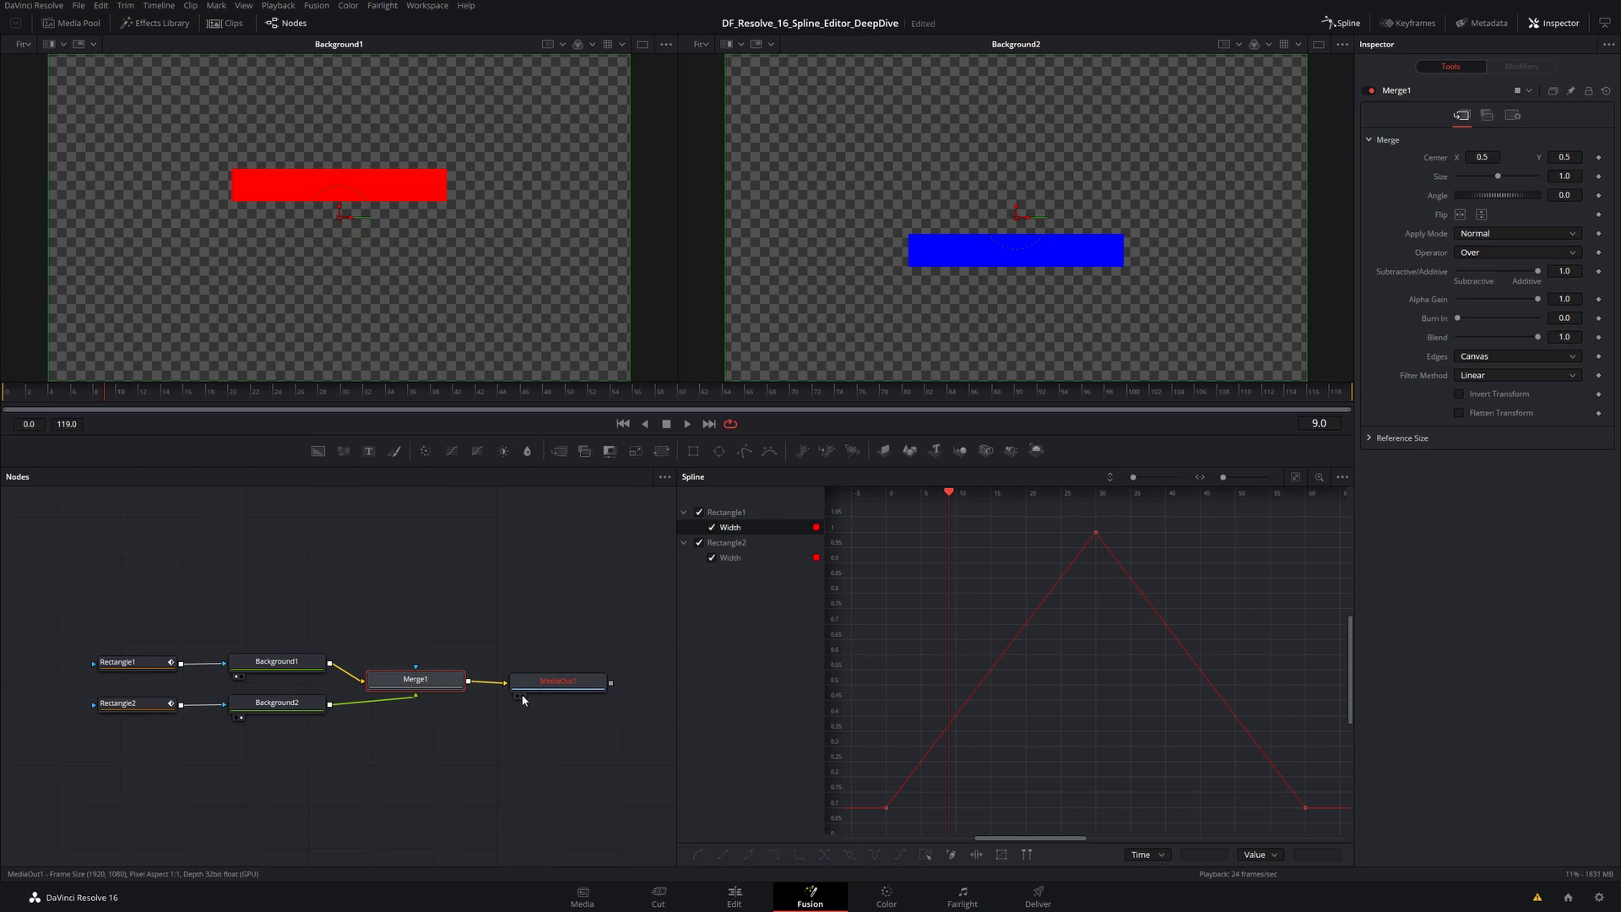
Show MediaOut1 in a single-viewer layout and return the playhead to frame 0.
{"action": "left_click", "coordinate": [522, 699]}
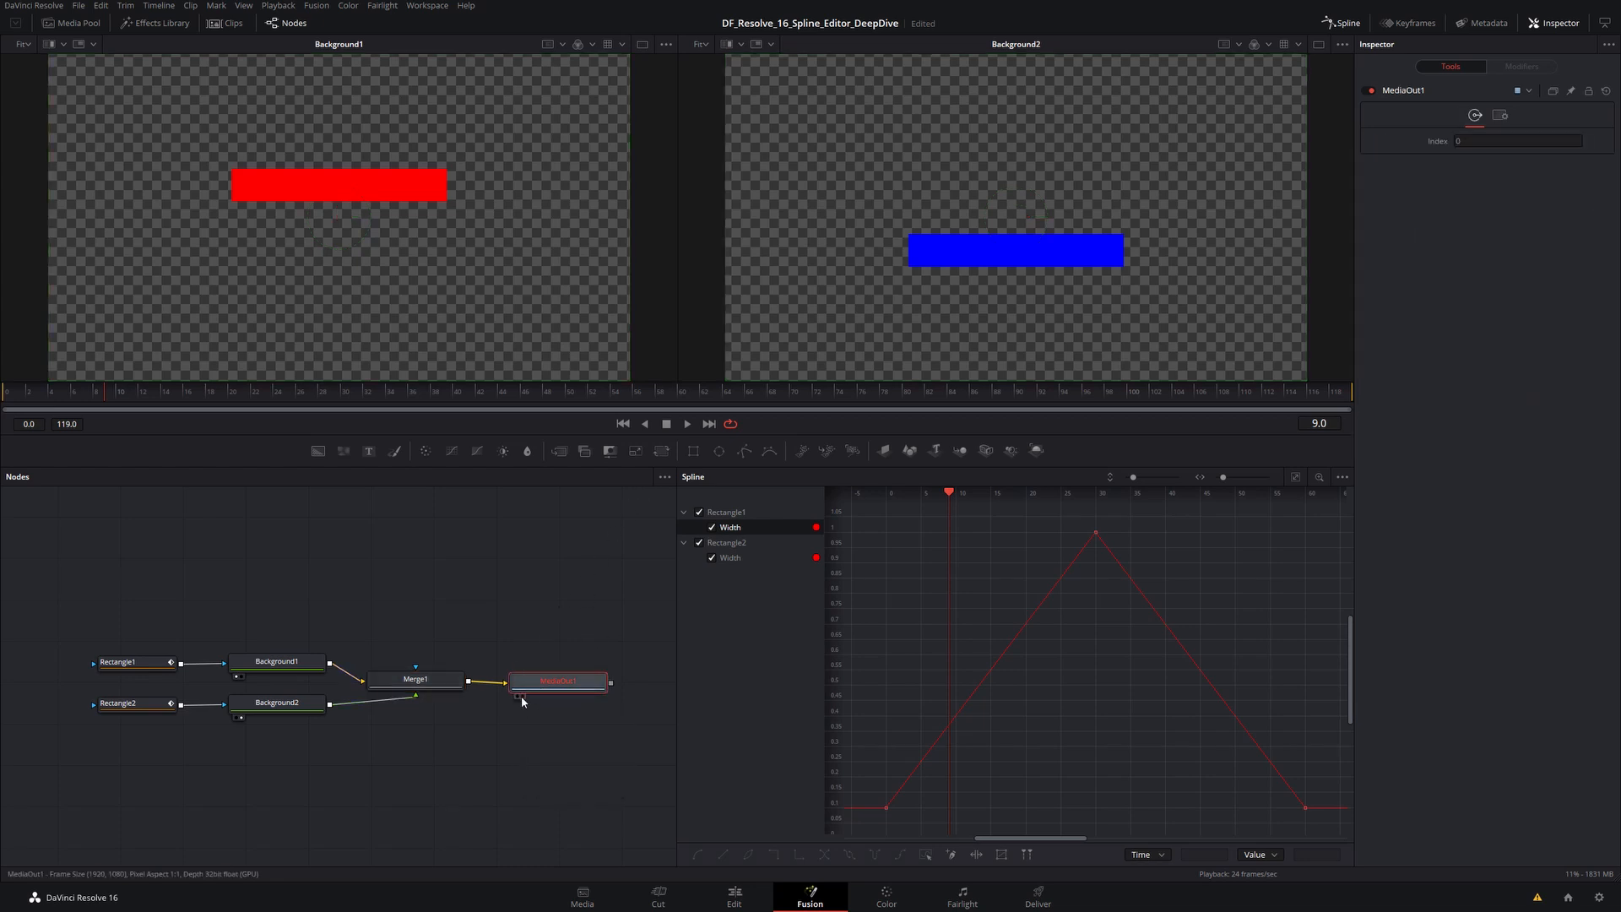
{"action": "left_click", "coordinate": [523, 697]}
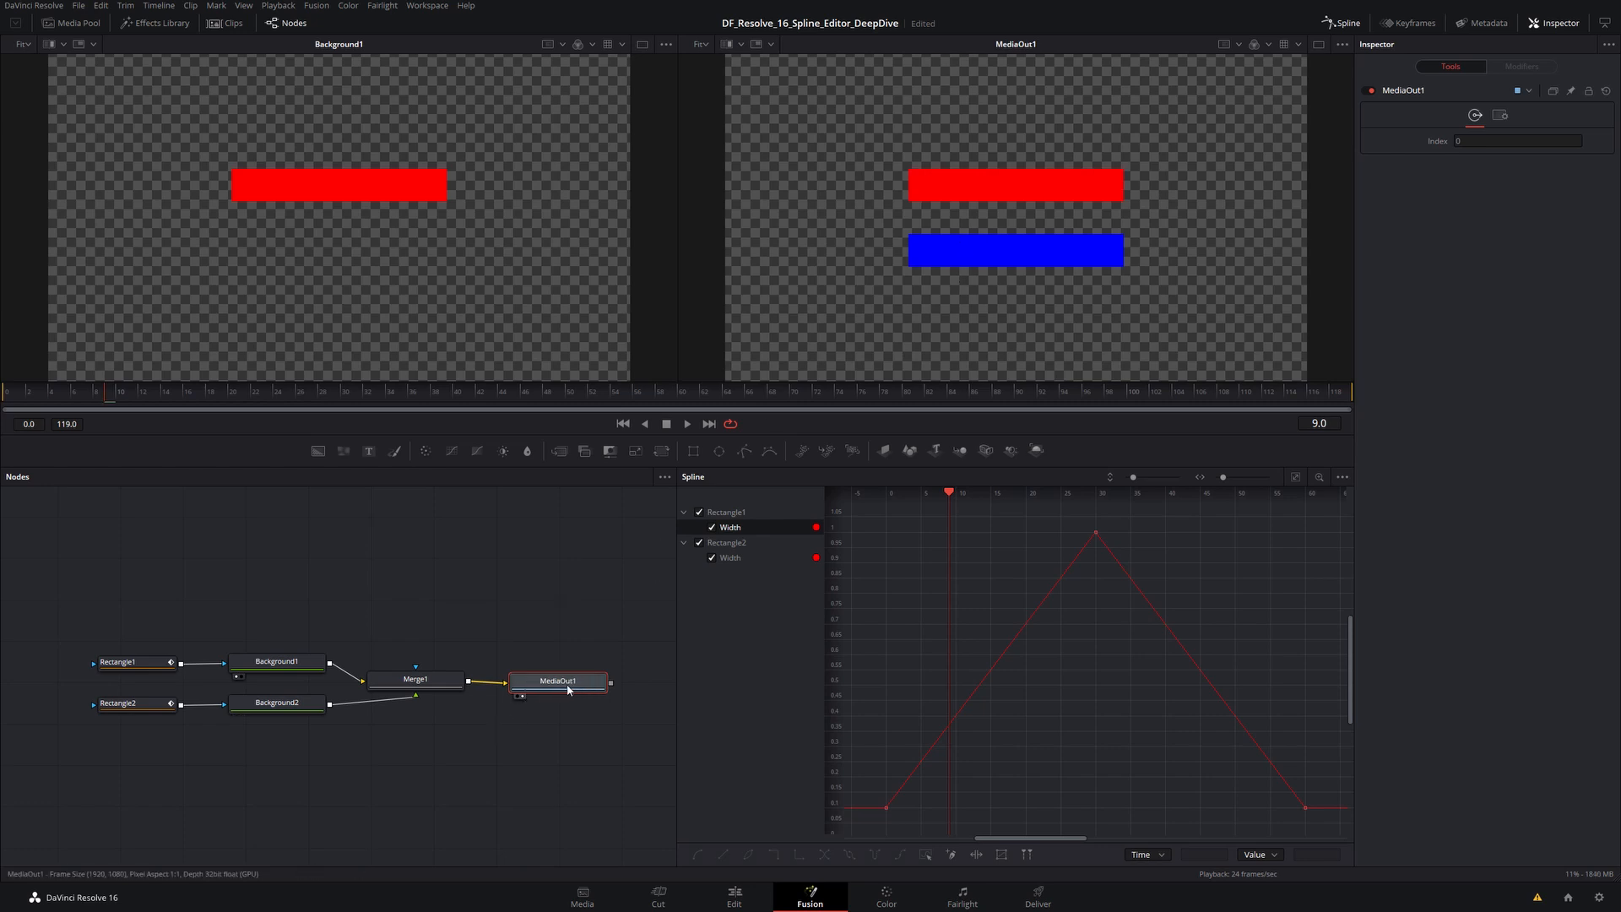
{"action": "left_click", "coordinate": [1320, 46]}
{"action": "left_click", "coordinate": [319, 393]}
{"action": "left_click_drag", "start_coordinate": [269, 399], "coordinate": [5, 399]}
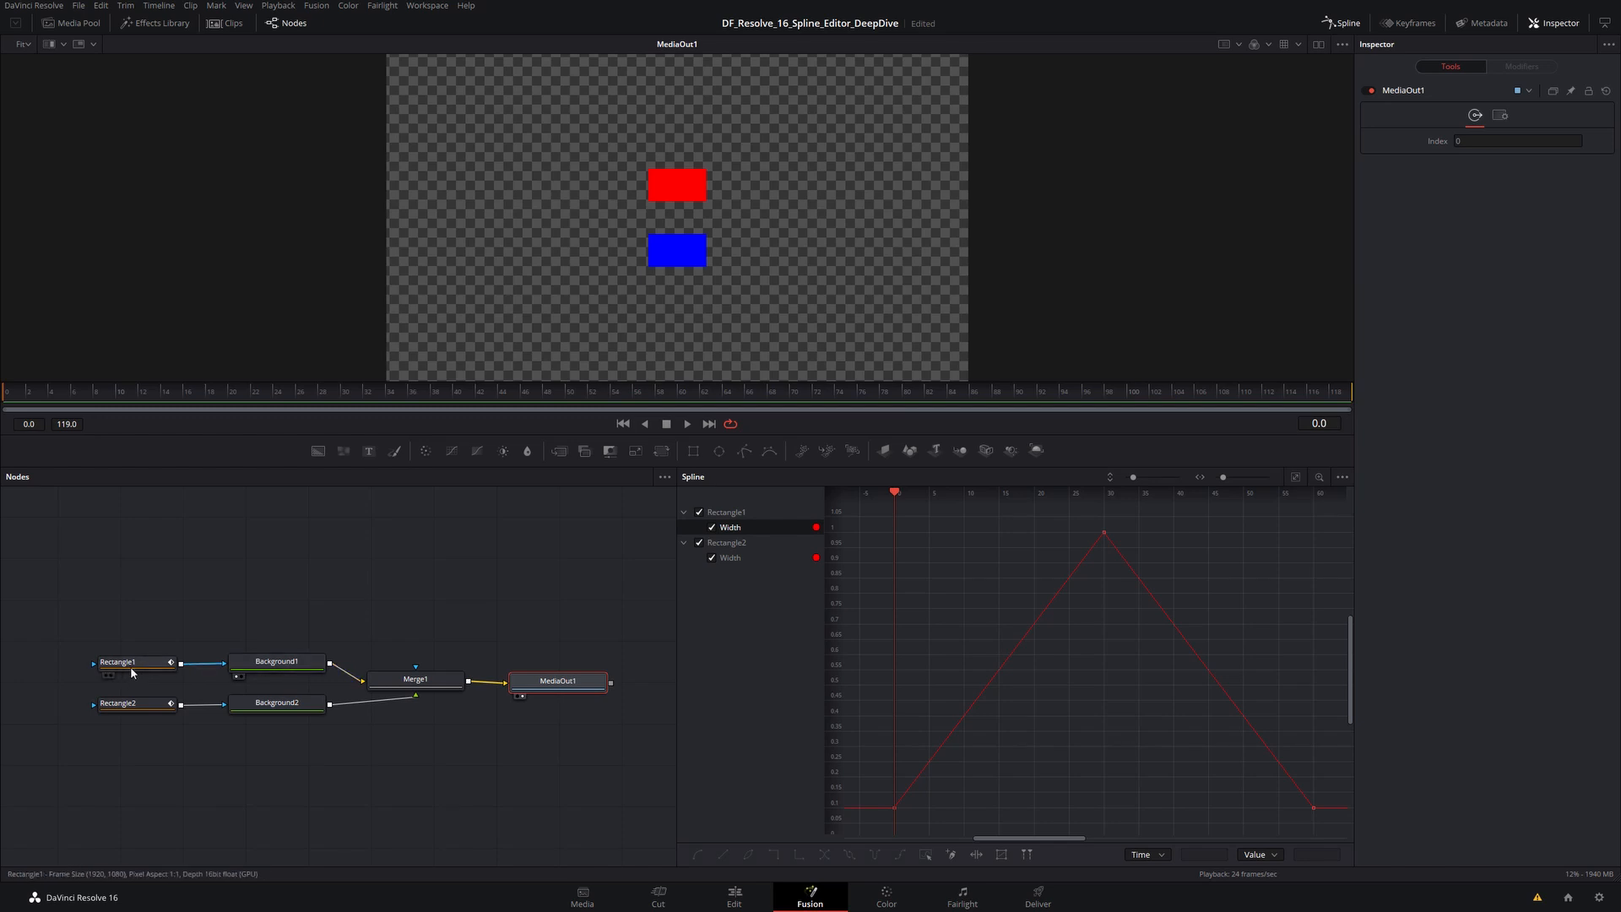
Play the composition from frame 0 to examine how the red and blue rectangles animate, stopping at frame 64.
{"action": "mouse_move", "coordinate": [135, 668]}
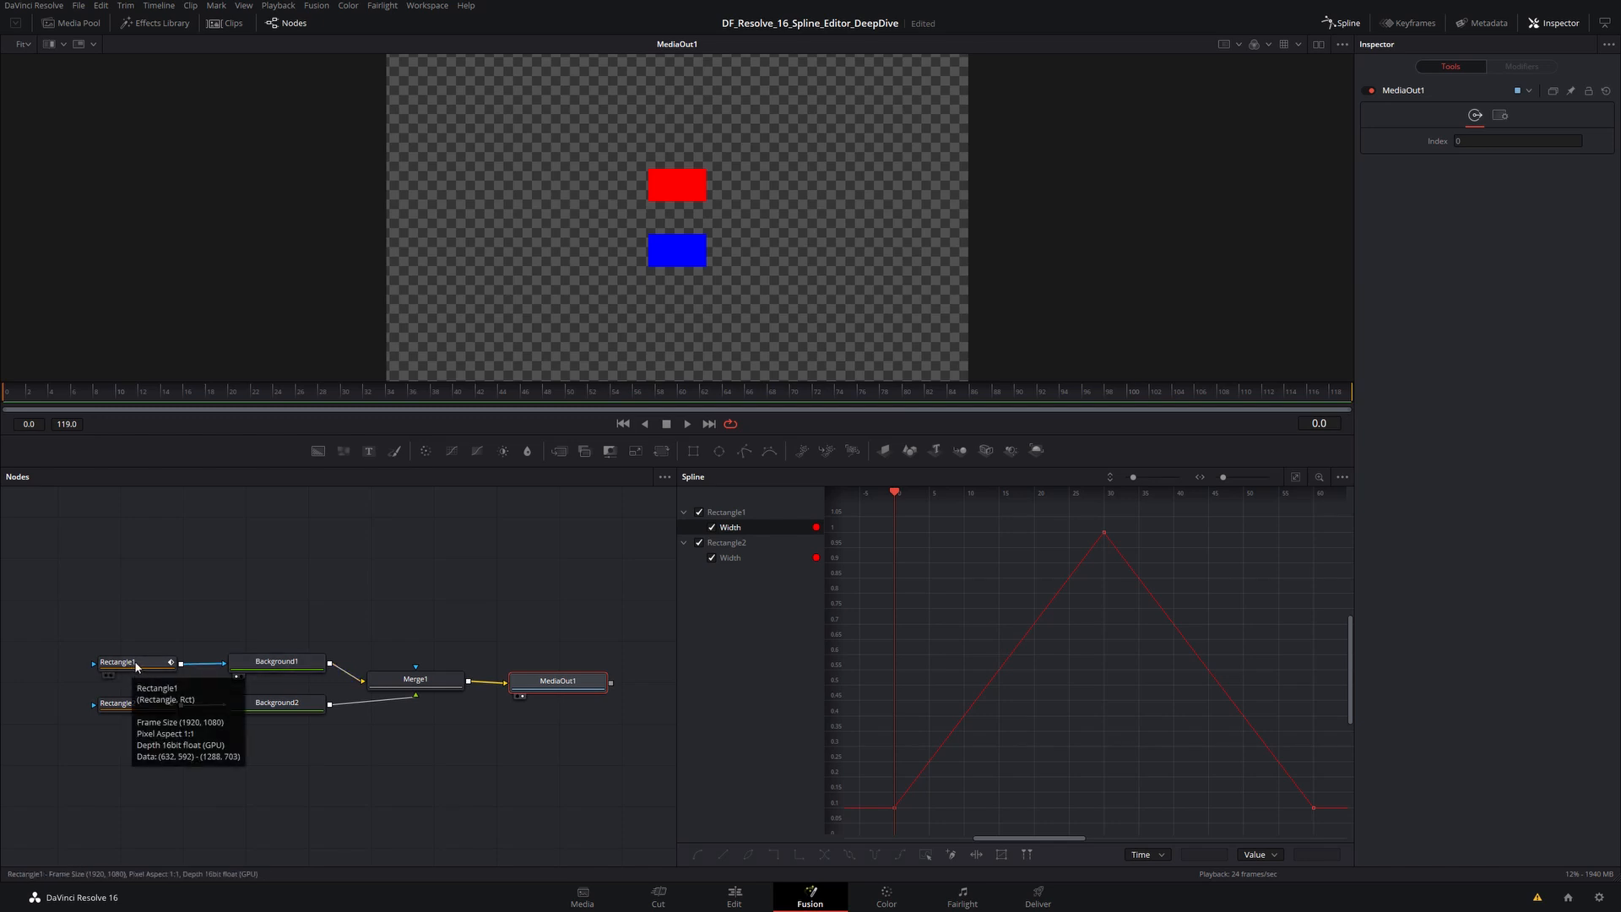
{"action": "mouse_move", "coordinate": [149, 709]}
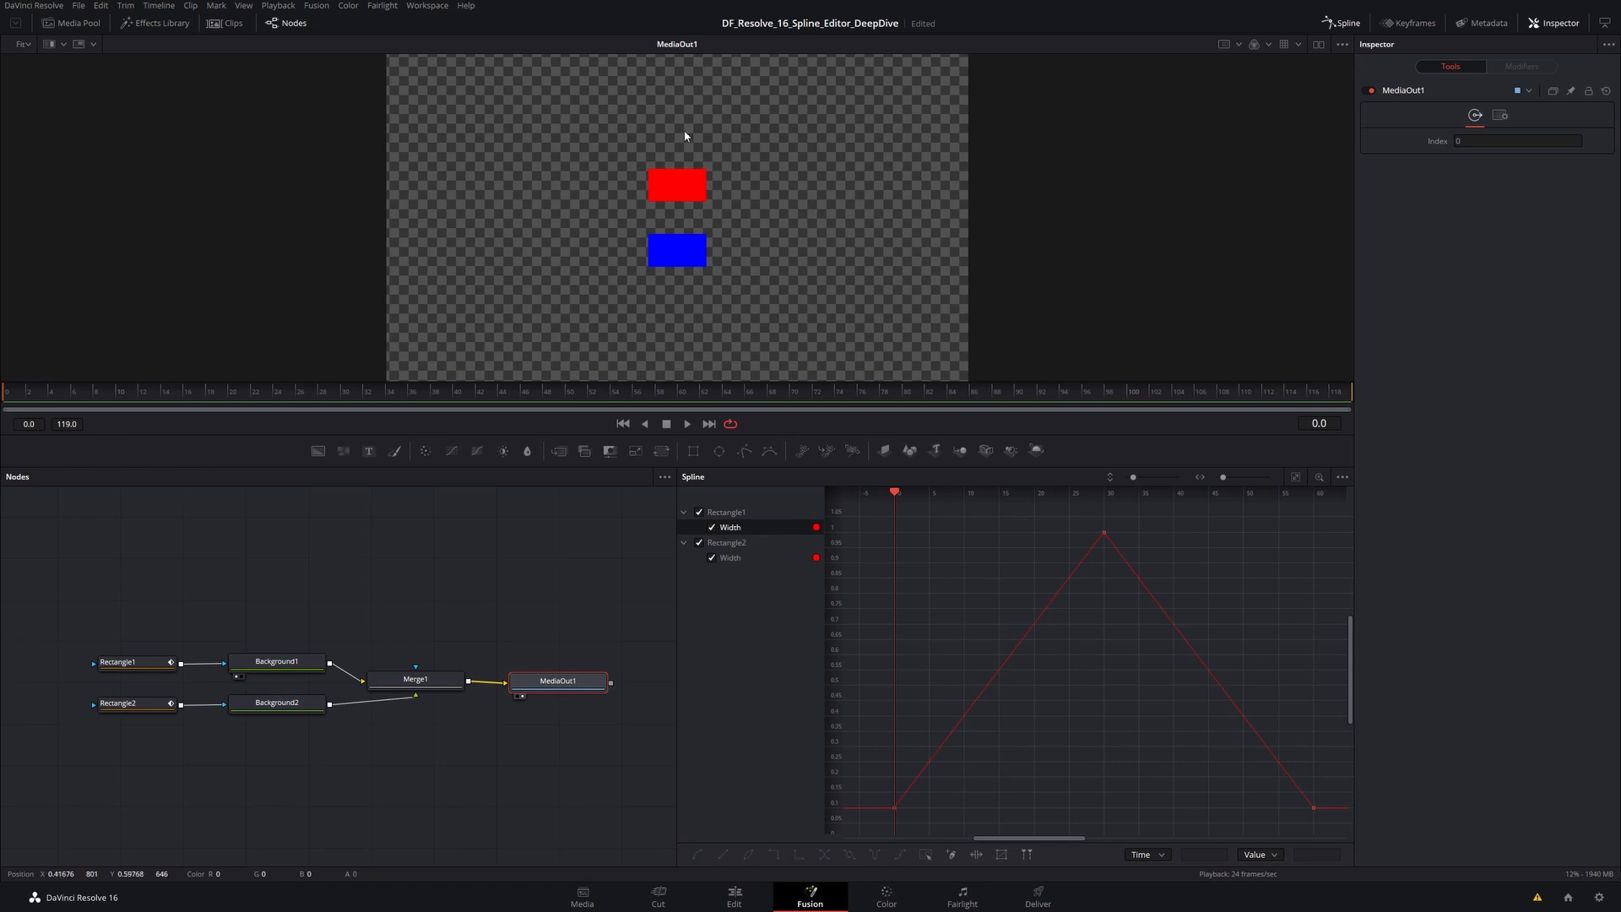
{"action": "key", "text": "space"}
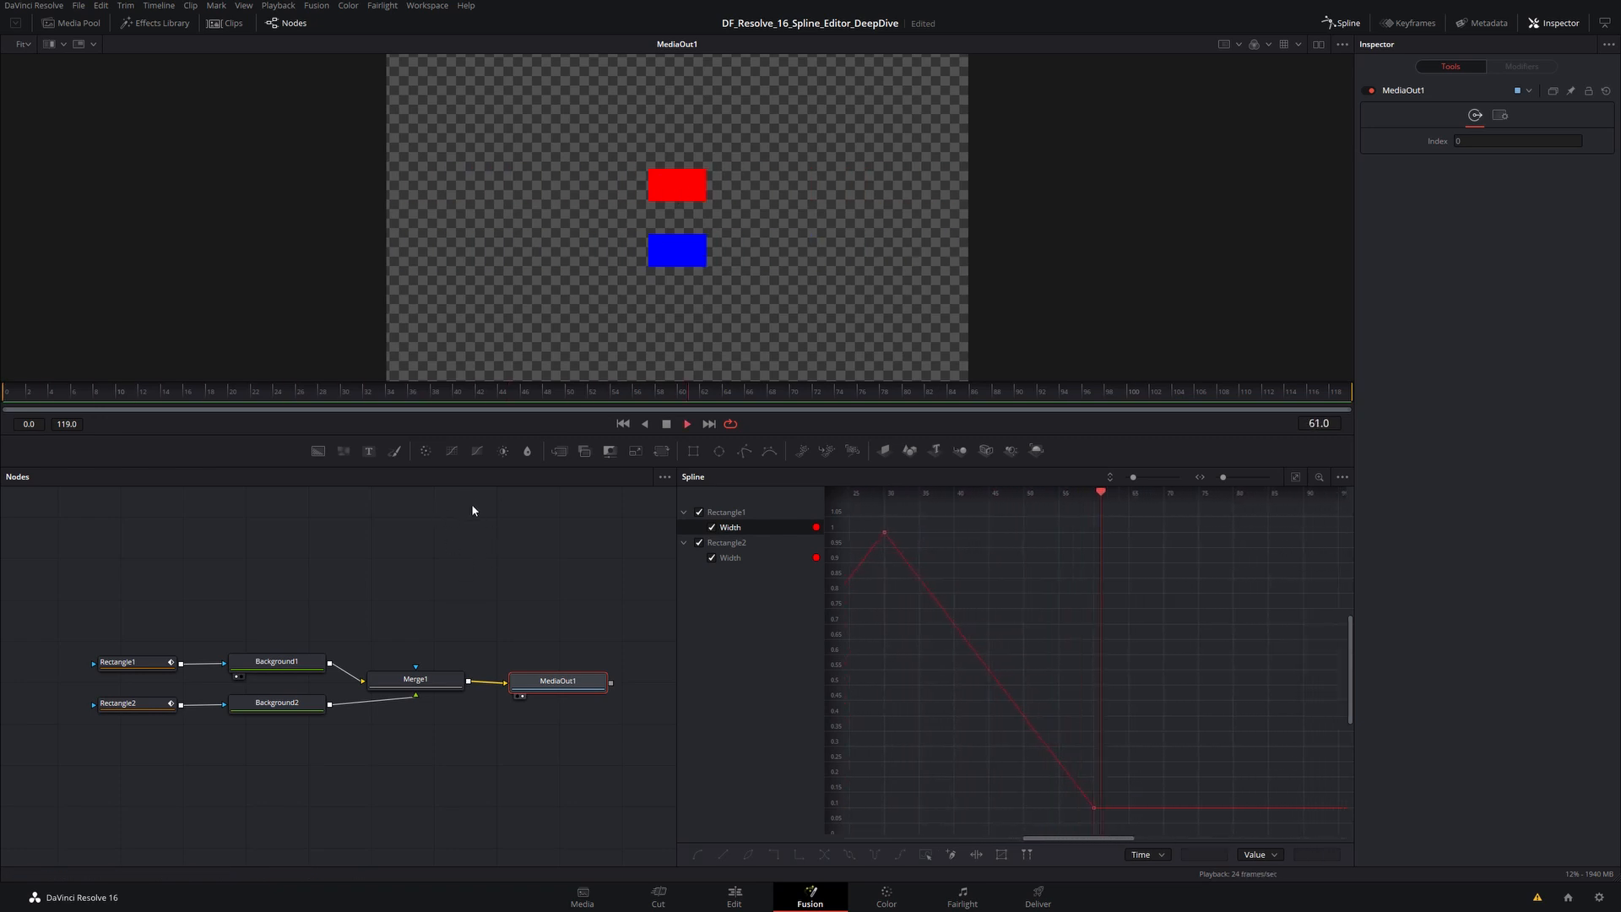
{"action": "key", "text": "space"}
Change the display color of Rectangle2's Width curve in the Spline editor to blue.
{"action": "left_click", "coordinate": [731, 544]}
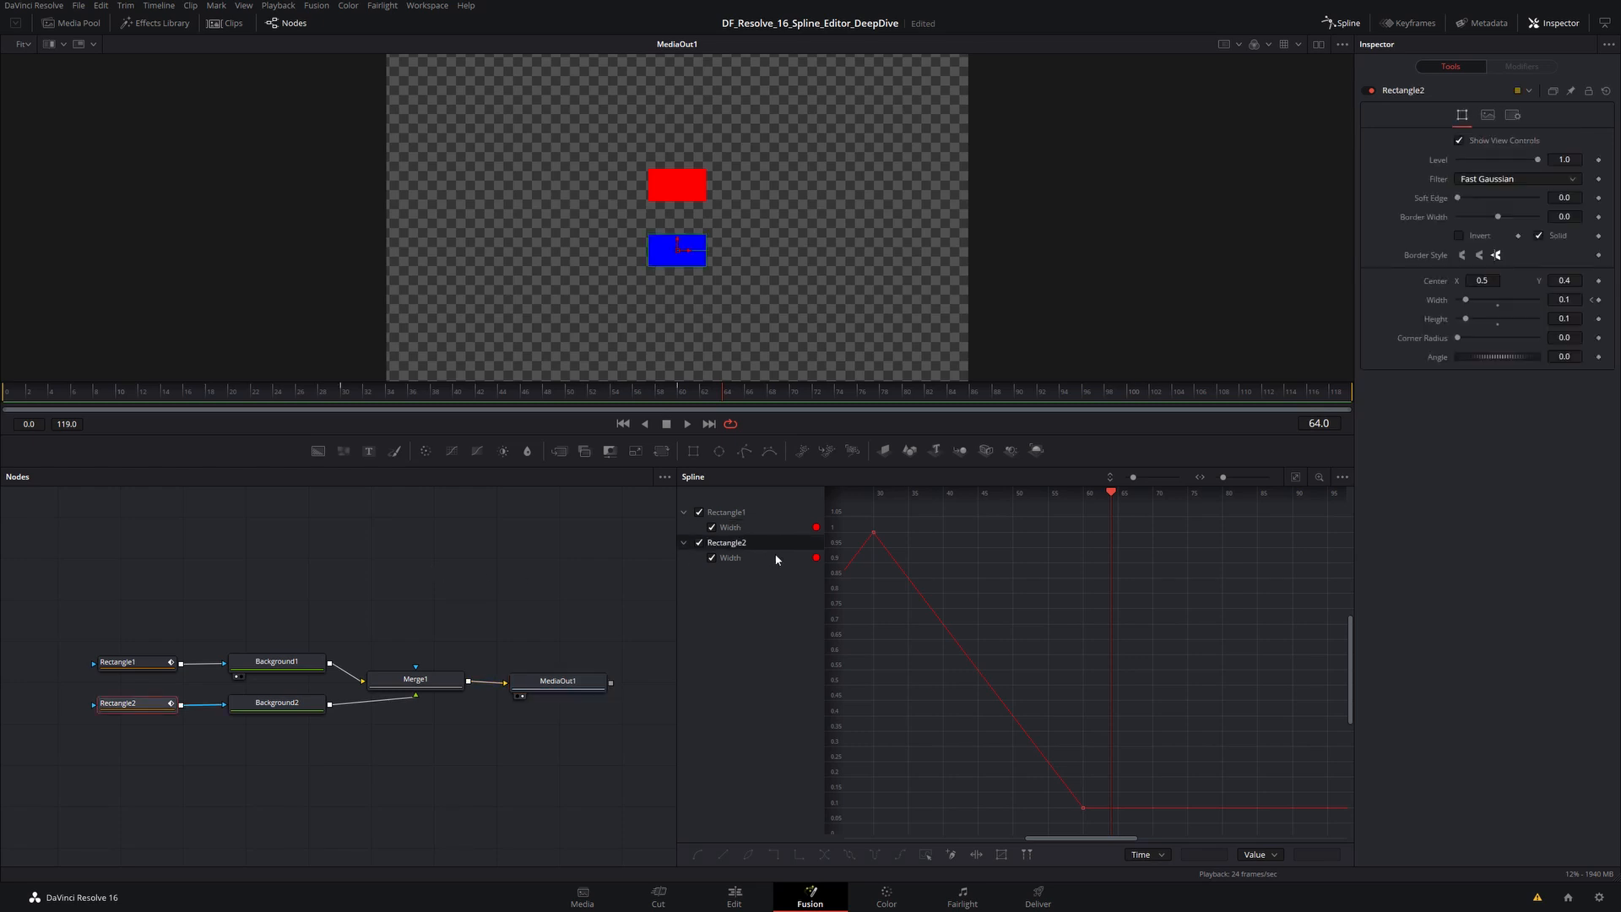
{"action": "left_click", "coordinate": [816, 557]}
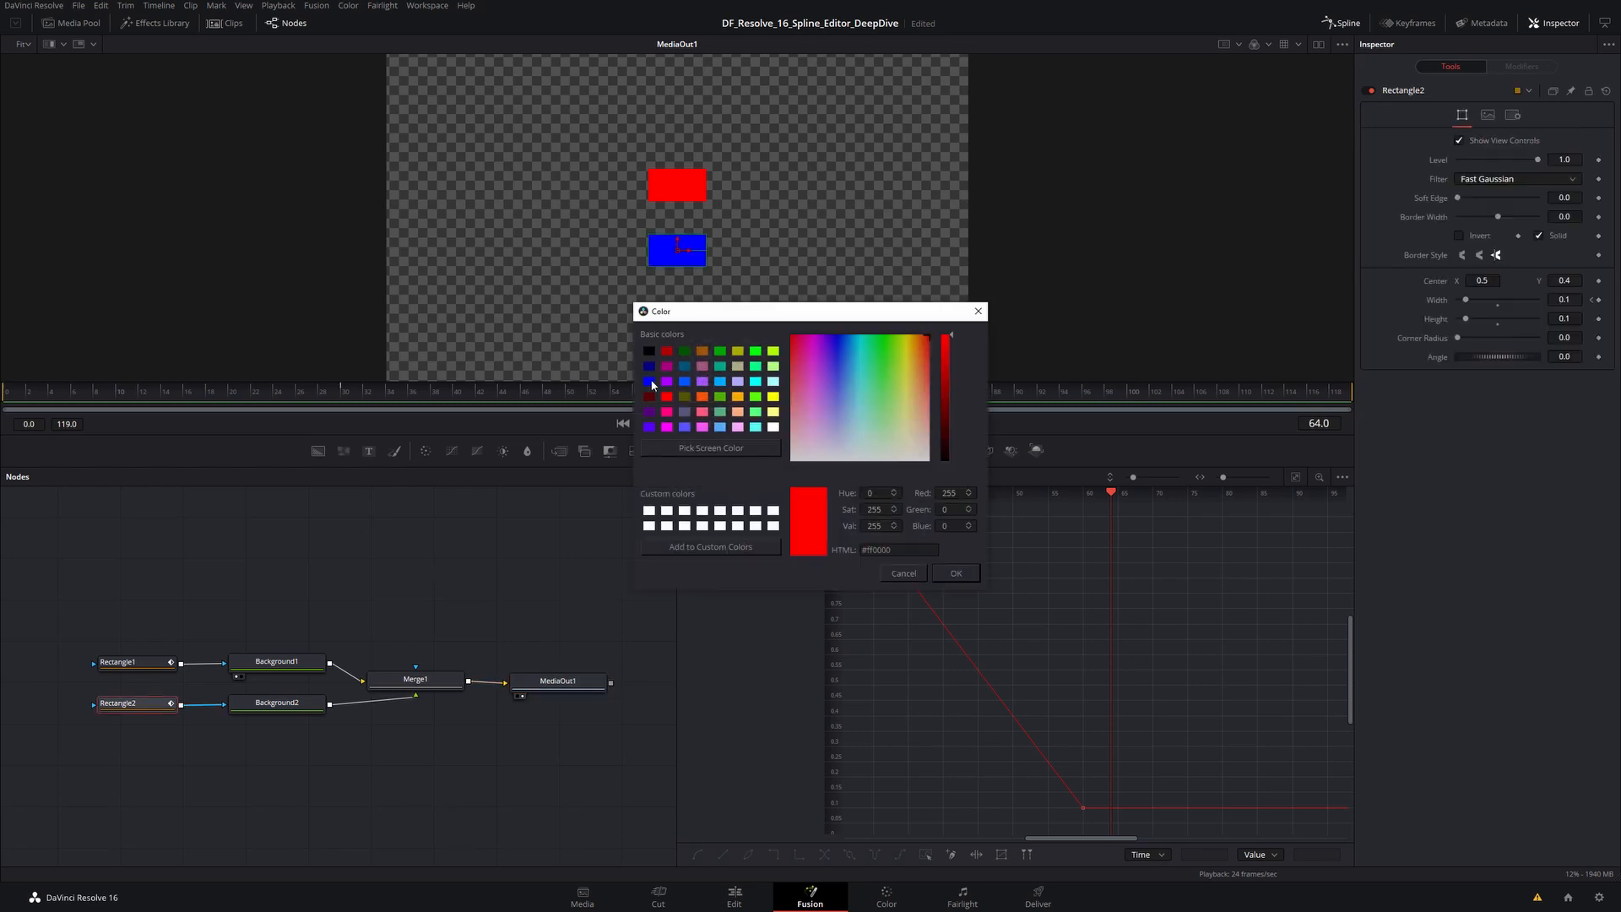
{"action": "left_click", "coordinate": [650, 380]}
{"action": "left_click", "coordinate": [950, 576]}
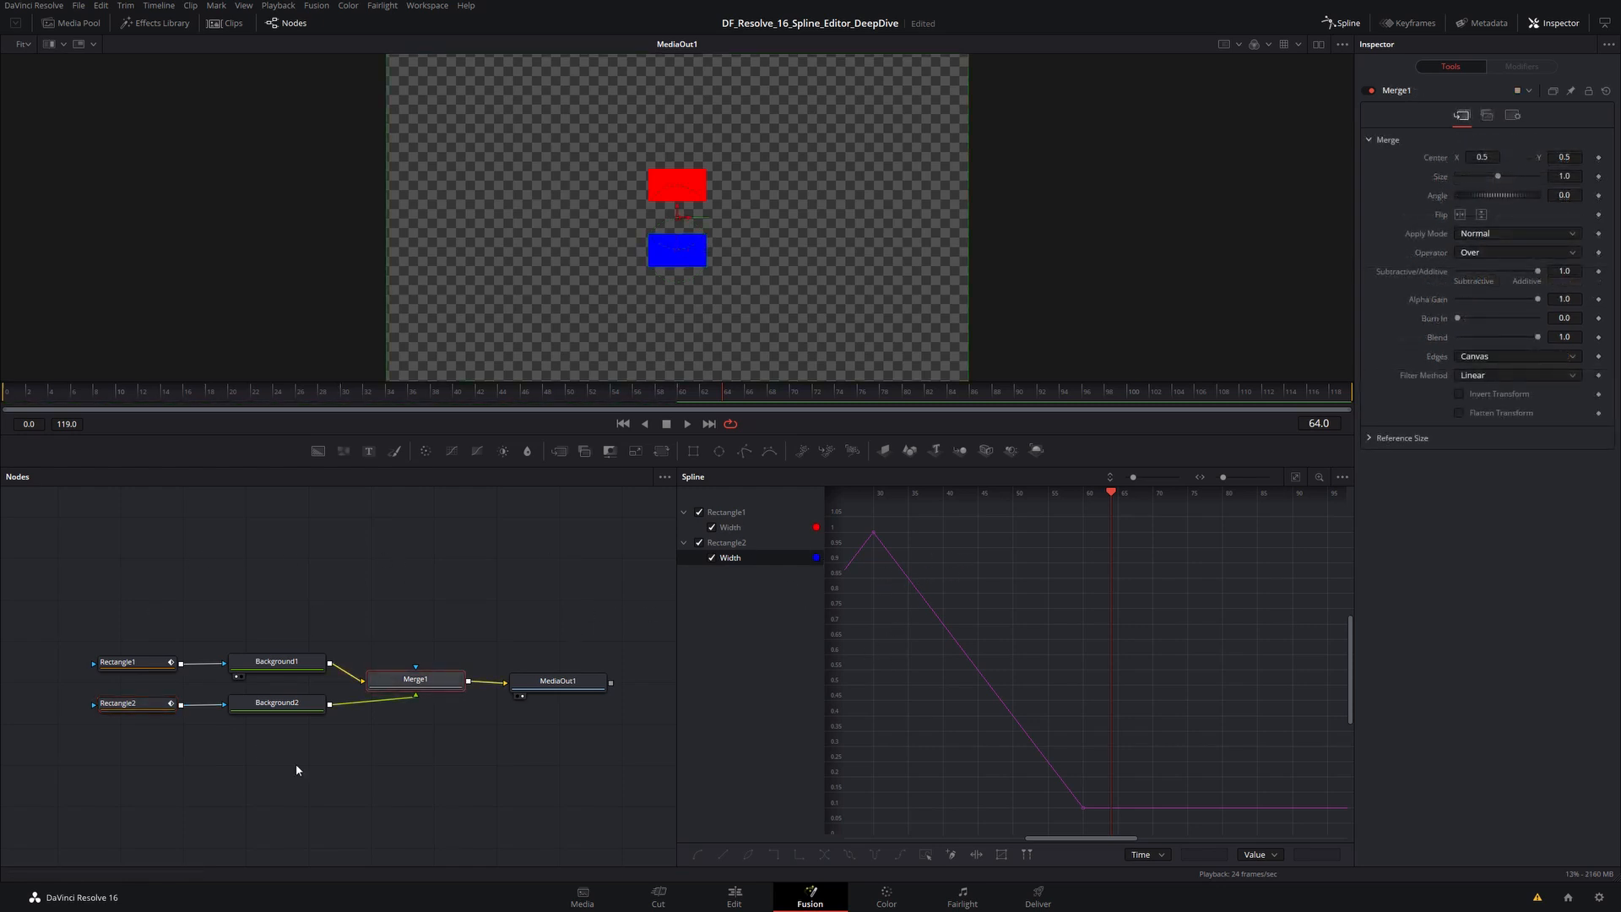
Hide the node graph to widen the Spline editor, and fit both Width curves in its view.
{"action": "left_click", "coordinate": [288, 25]}
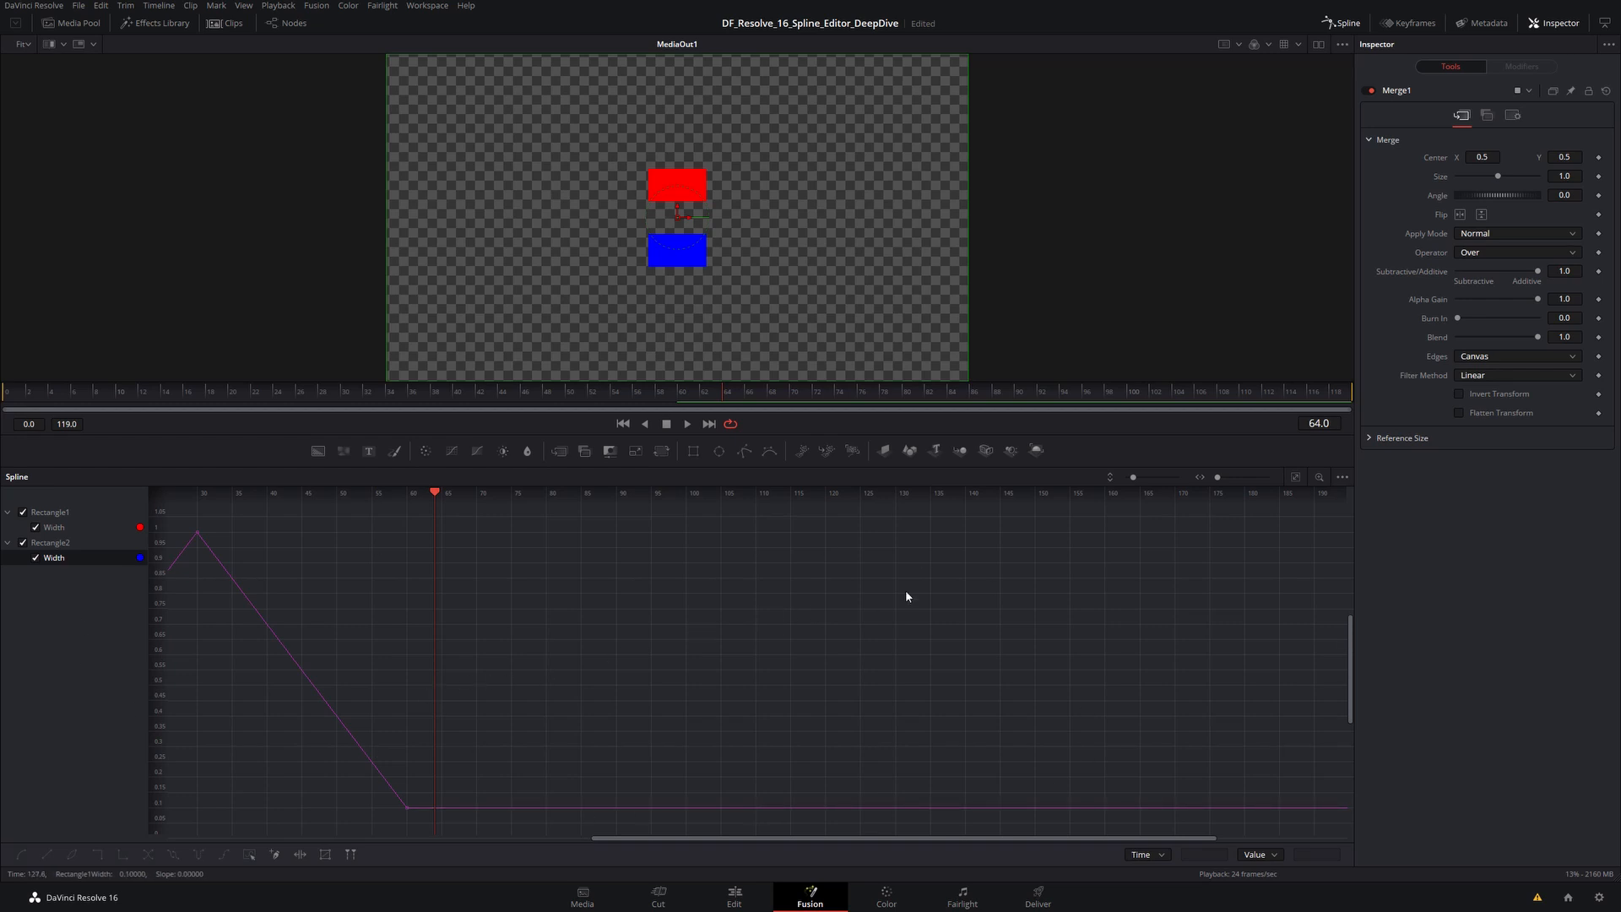
{"action": "left_click", "coordinate": [1297, 478]}
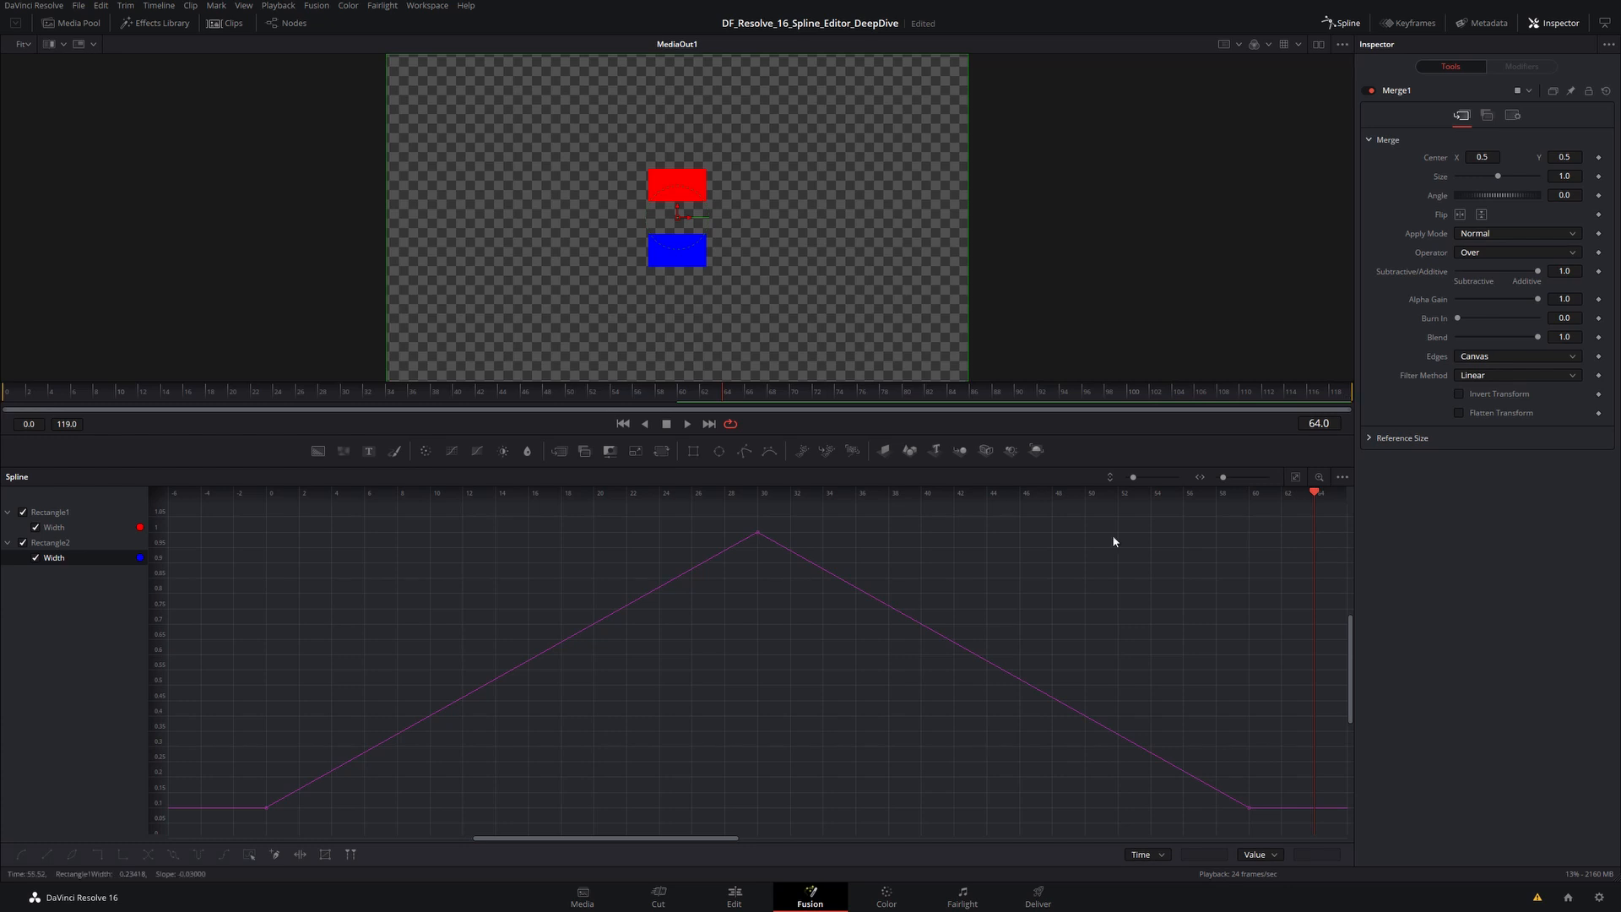
Widen and scroll the Spline editor's time range to examine the flat part of both Width curves after frame 60.
{"action": "key", "text": "space"}
{"action": "left_click_drag", "start_coordinate": [1223, 477], "coordinate": [1216, 482]}
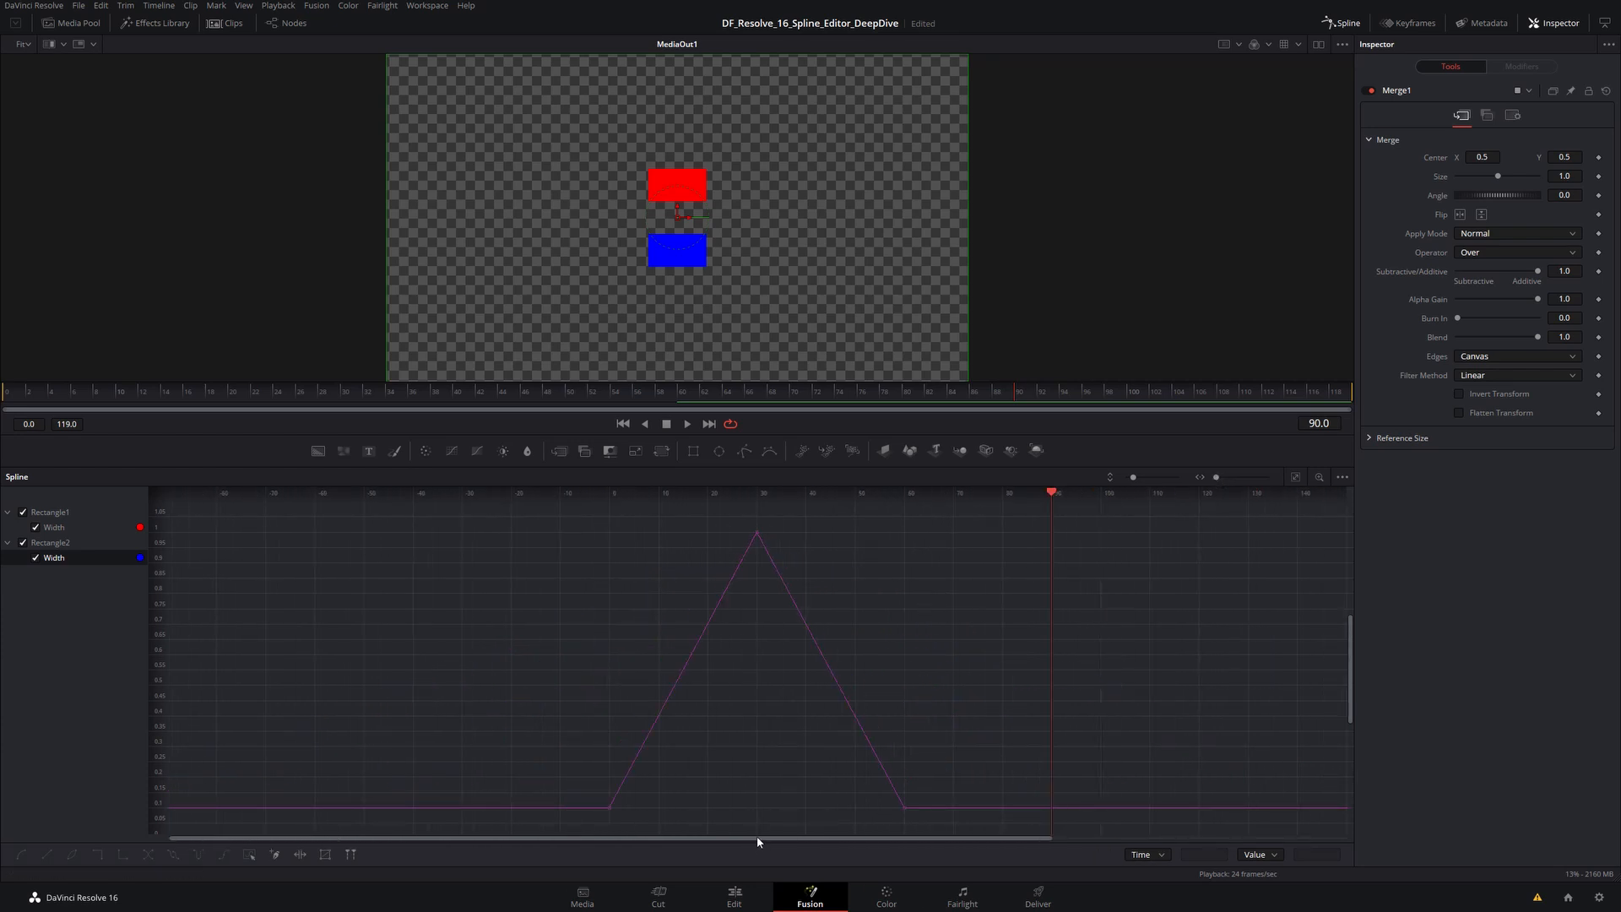
{"action": "left_click_drag", "start_coordinate": [756, 838], "coordinate": [948, 829]}
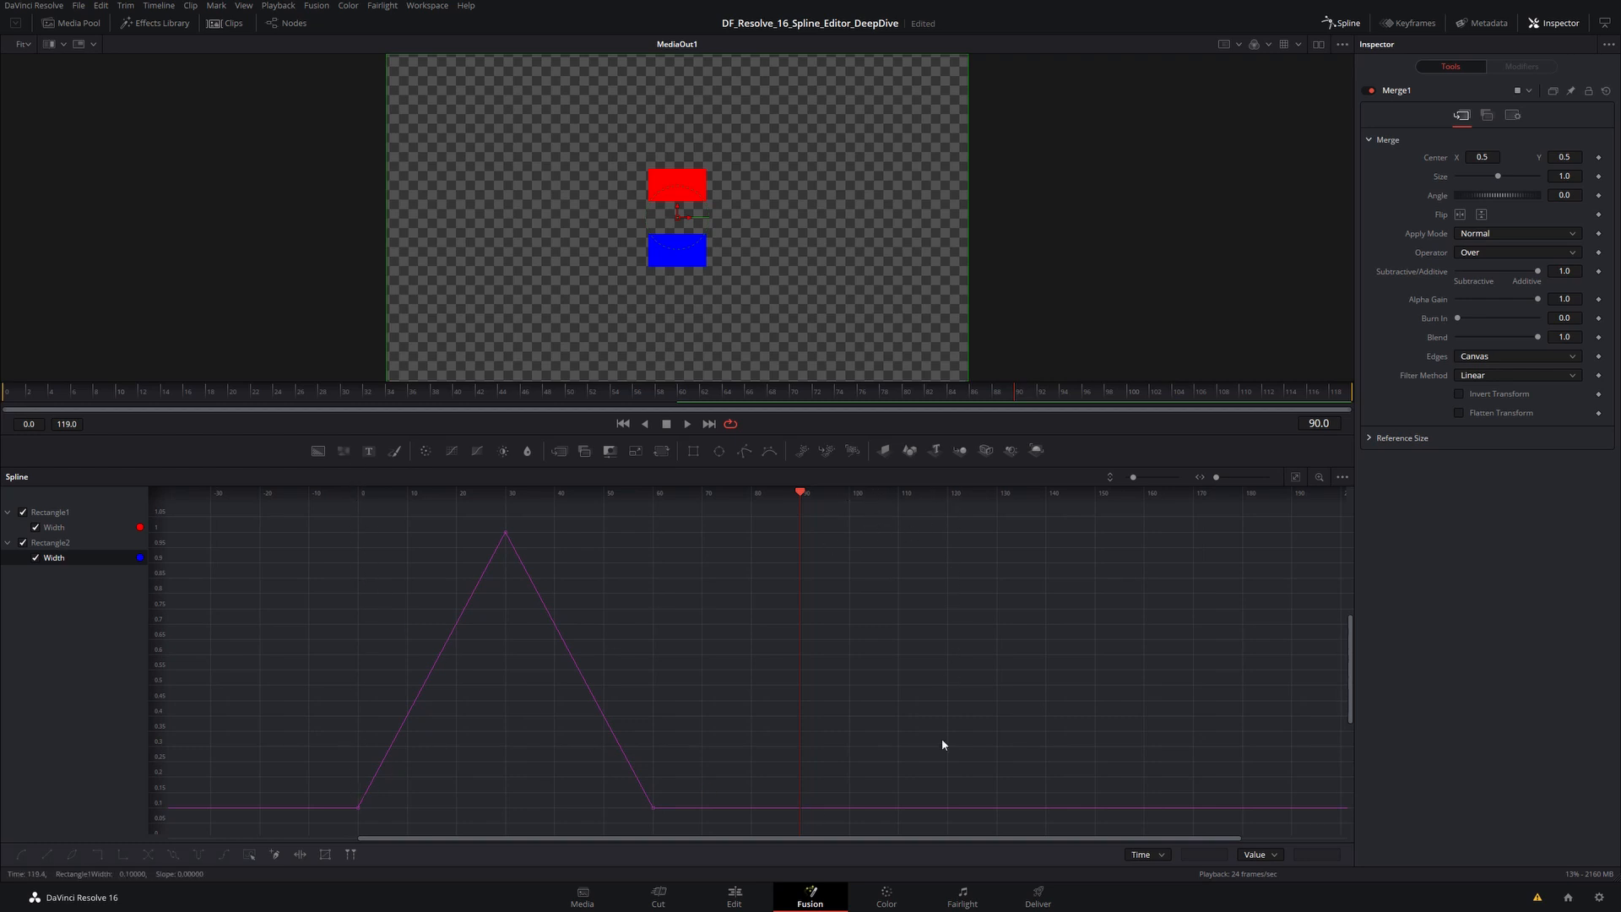
Play the composition while trying a render range start of frame 46, and return the range start to frame 0.
{"action": "key", "text": "space"}
{"action": "left_click_drag", "start_coordinate": [6, 393], "coordinate": [534, 383]}
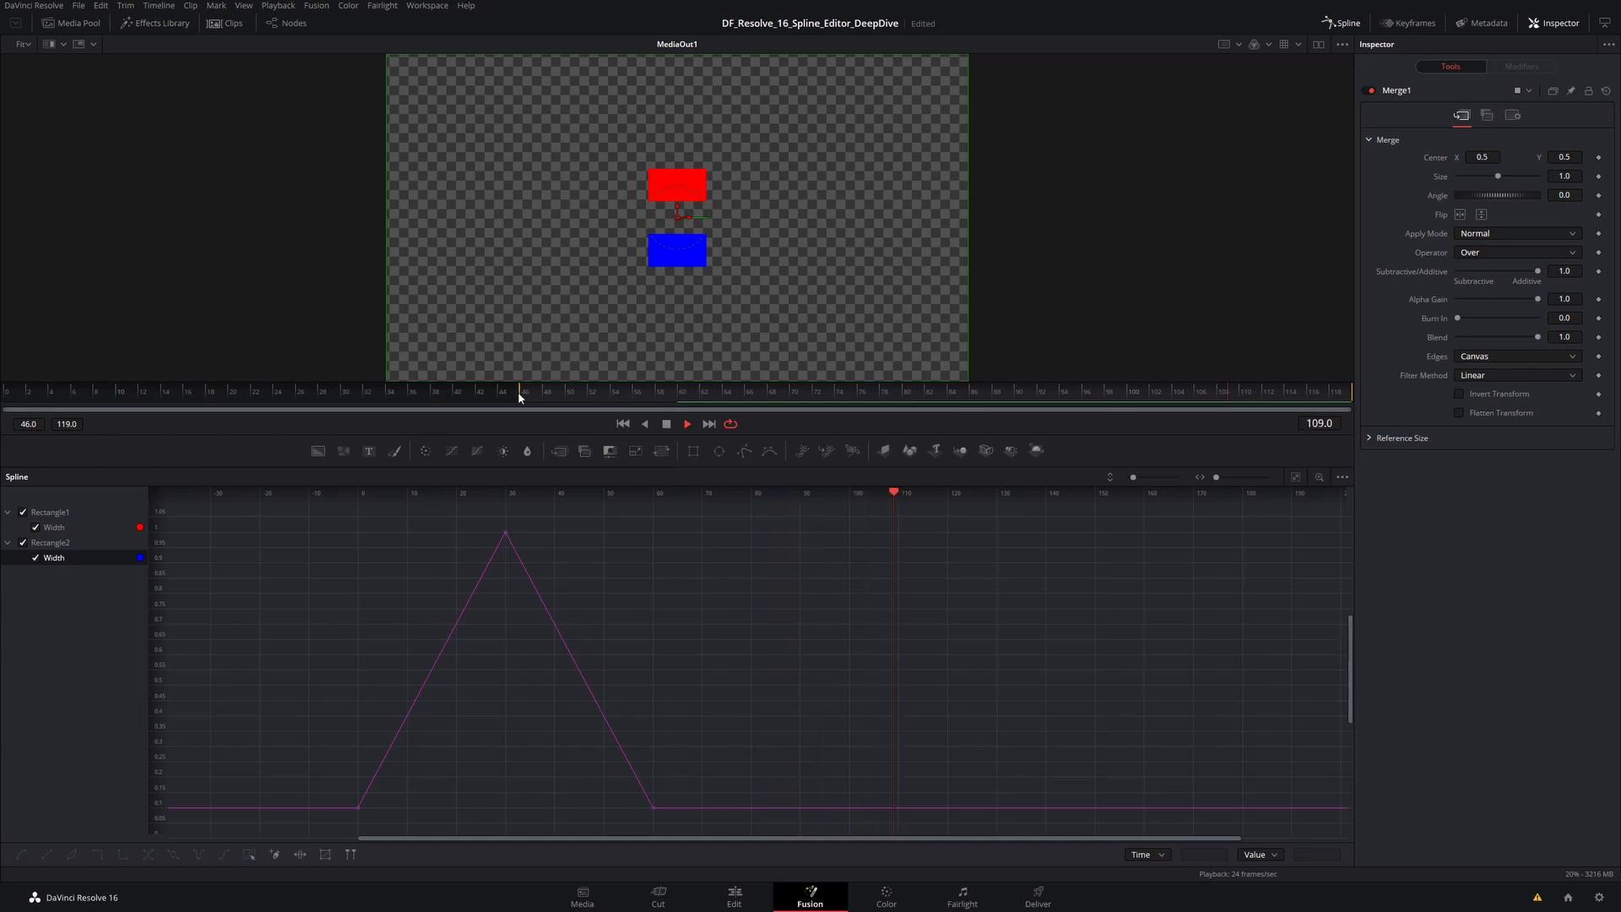
{"action": "left_click_drag", "start_coordinate": [519, 392], "coordinate": [7, 393]}
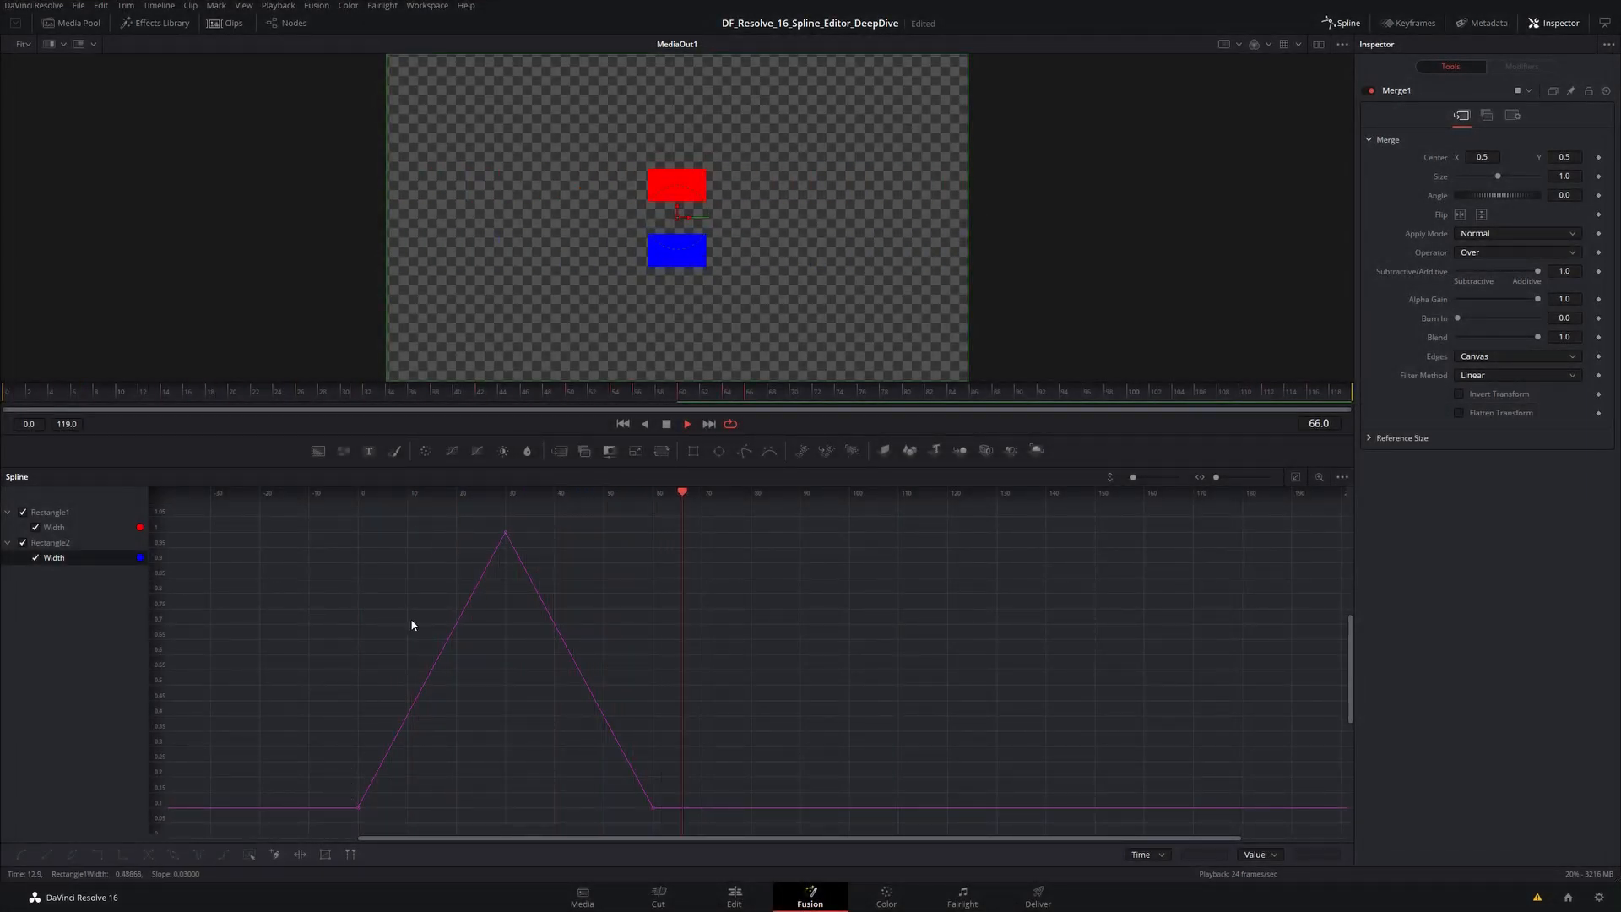
Select the Width keyframes at frames 0, 30 and 60 in turn to check their time and value.
{"action": "left_click_drag", "start_coordinate": [336, 788], "coordinate": [387, 831]}
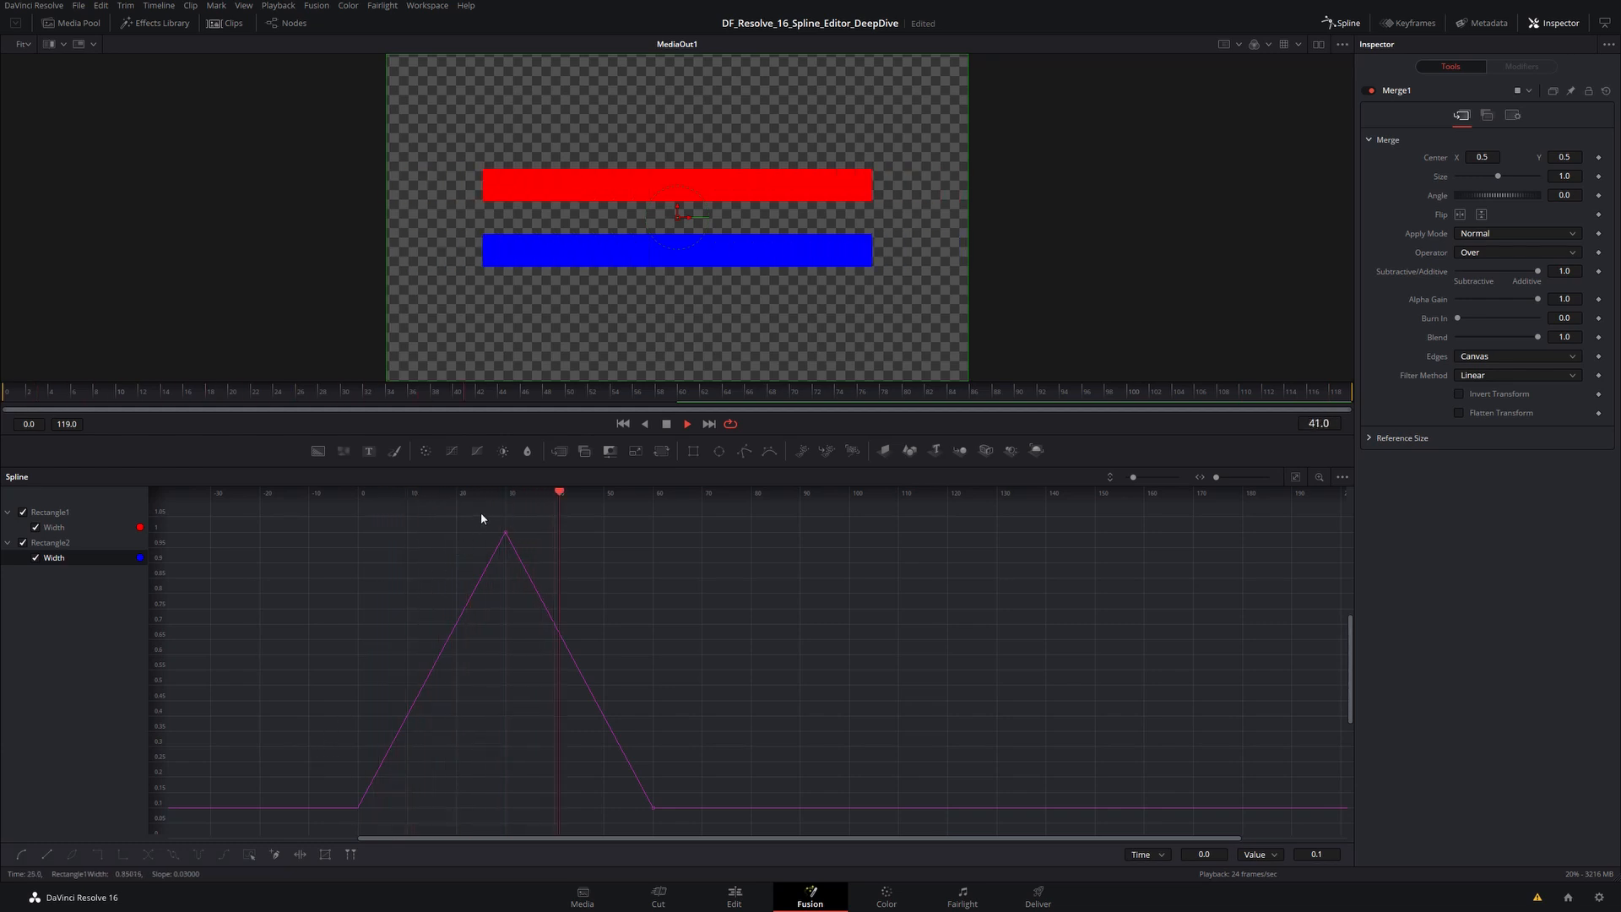
{"action": "left_click_drag", "start_coordinate": [471, 514], "coordinate": [534, 575]}
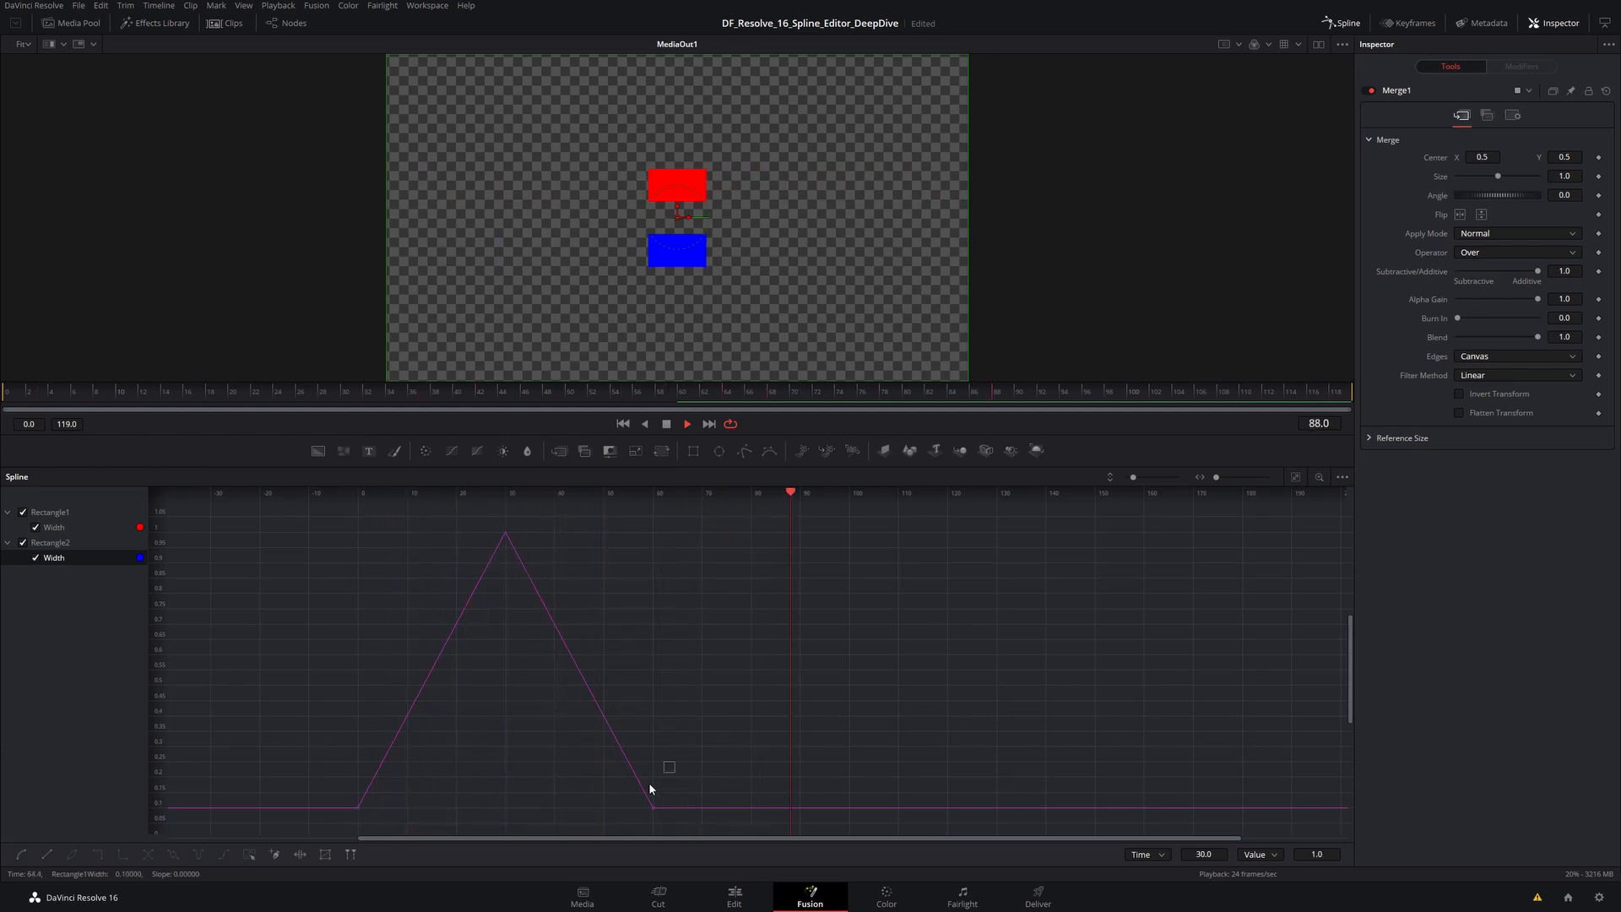
{"action": "left_click_drag", "start_coordinate": [676, 762], "coordinate": [596, 842]}
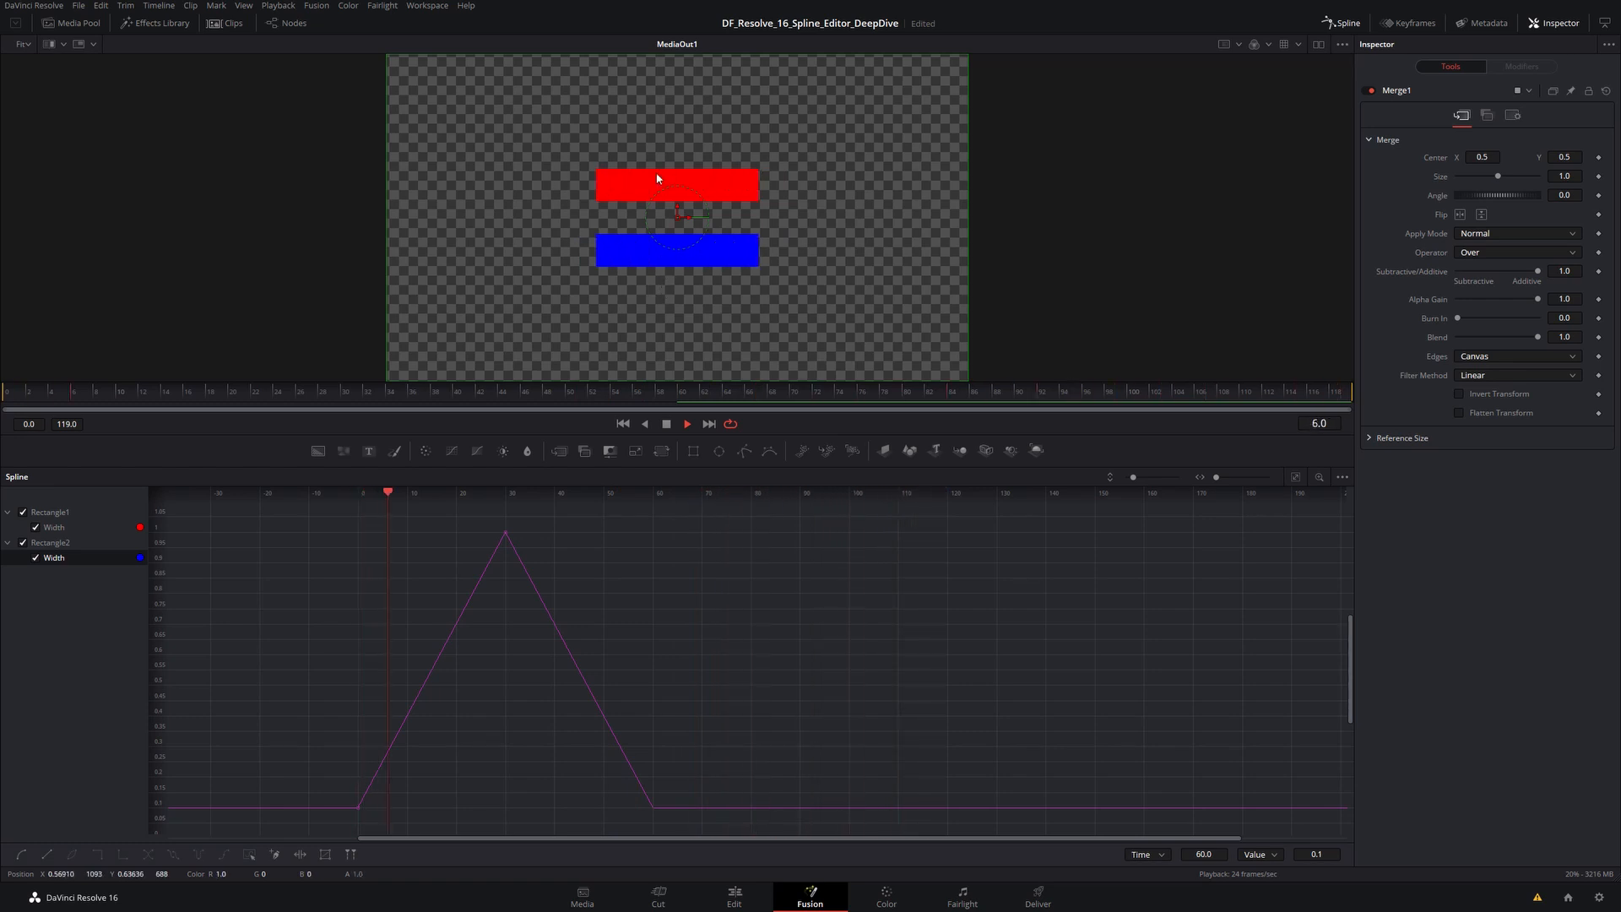
Make Rectangle1's Width curve view-only and select all keyframes on Rectangle2's Width curve.
{"action": "left_click", "coordinate": [35, 527]}
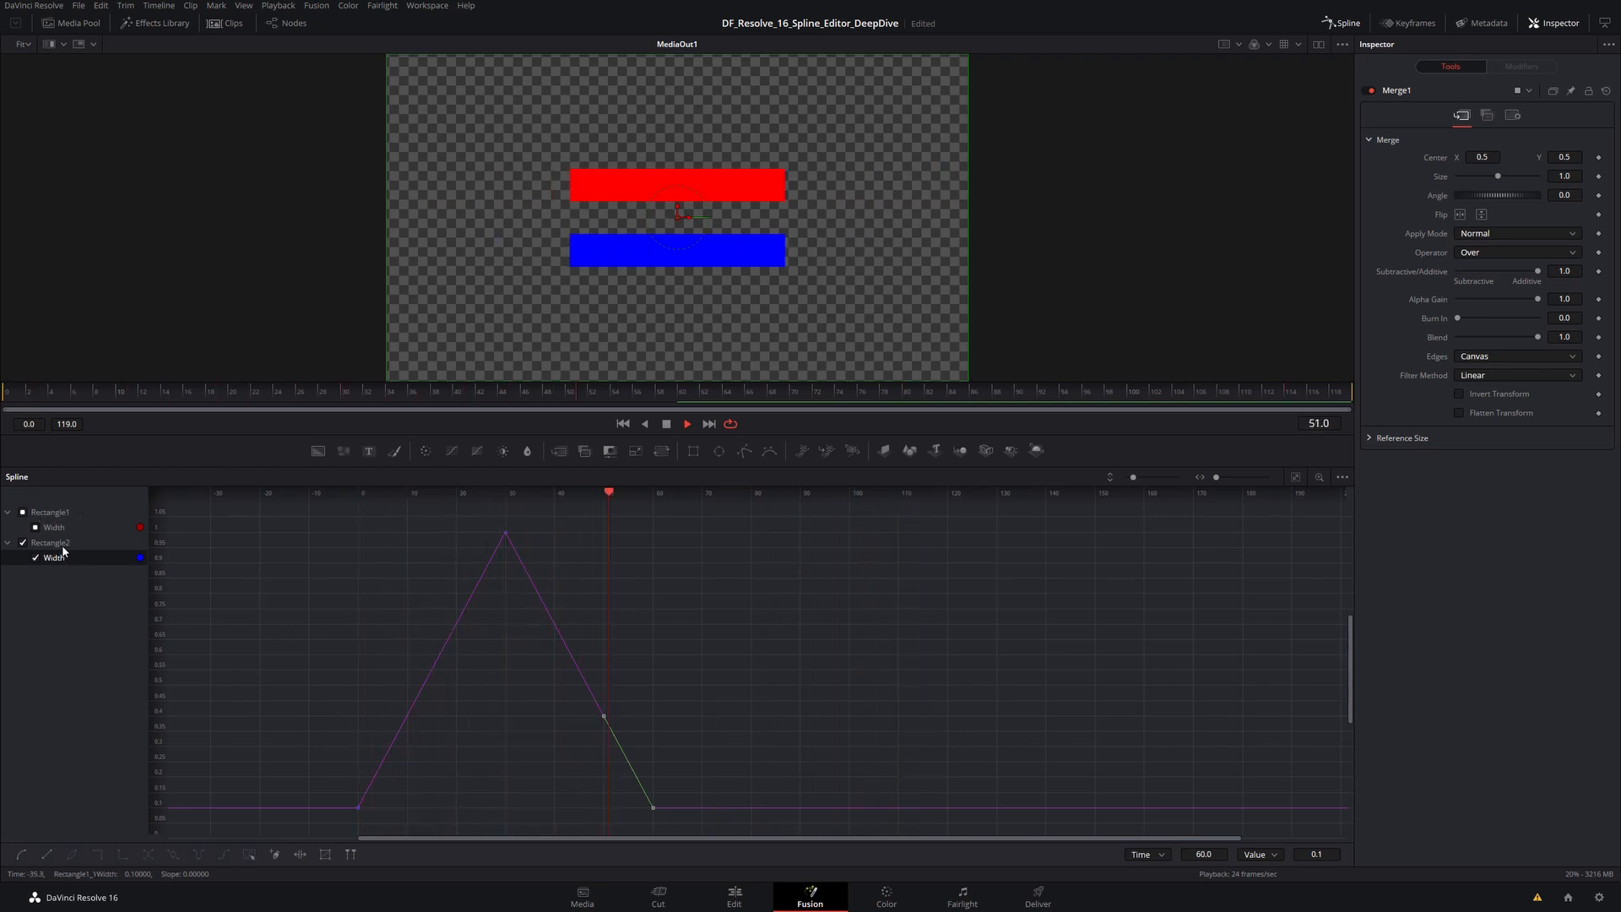
{"action": "left_click_drag", "start_coordinate": [345, 519], "coordinate": [688, 835]}
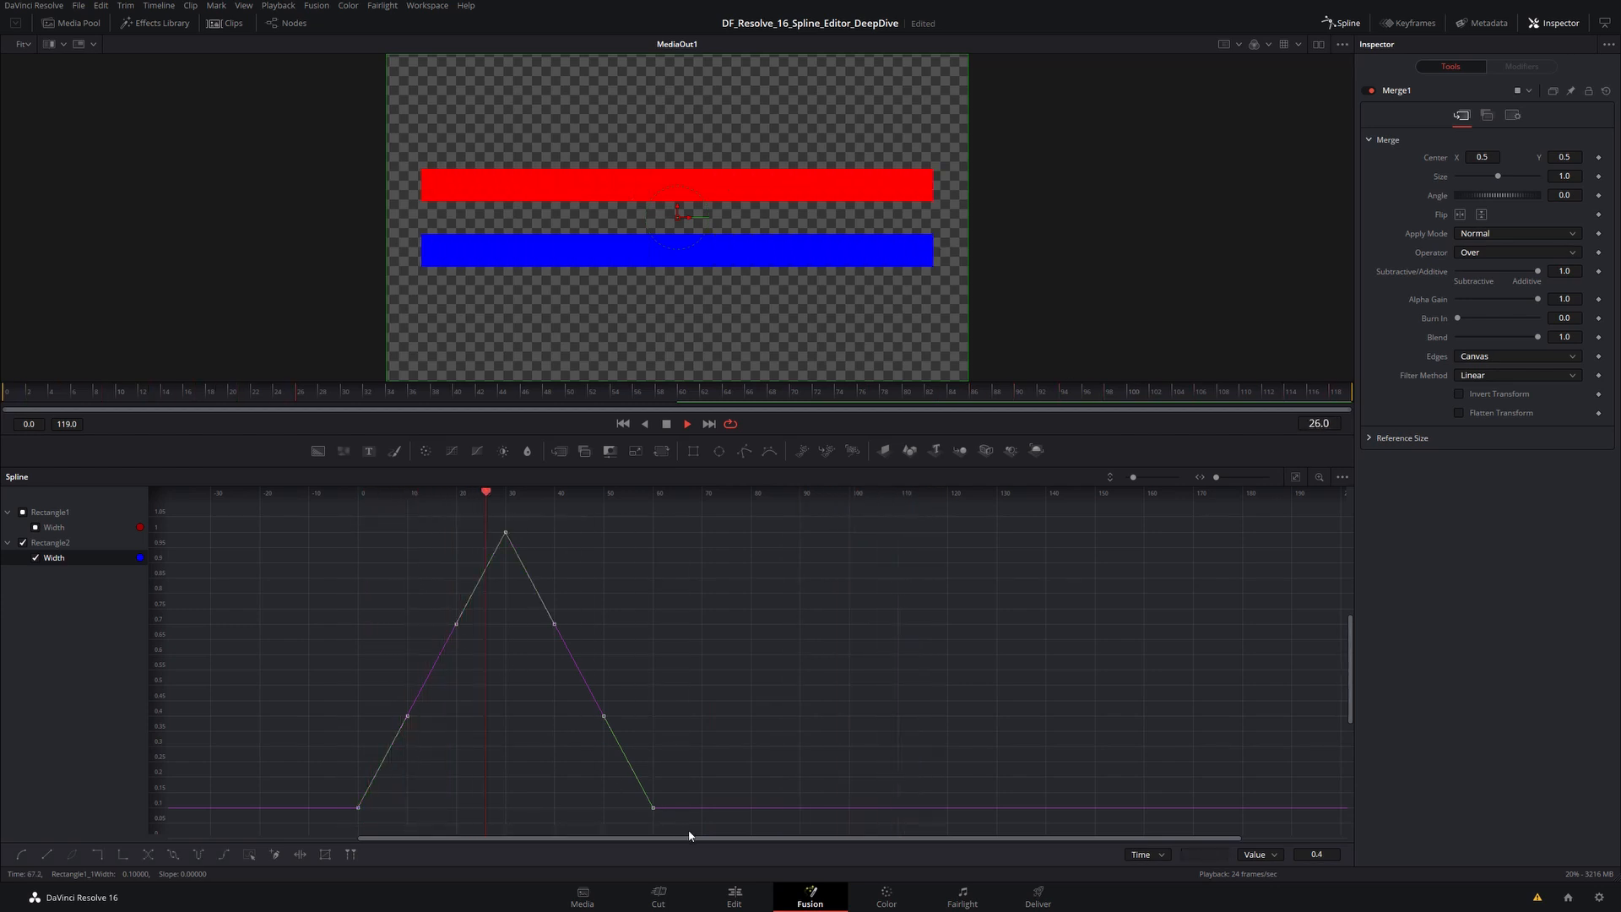
{"action": "left_click", "coordinate": [321, 695]}
{"action": "left_click", "coordinate": [249, 855]}
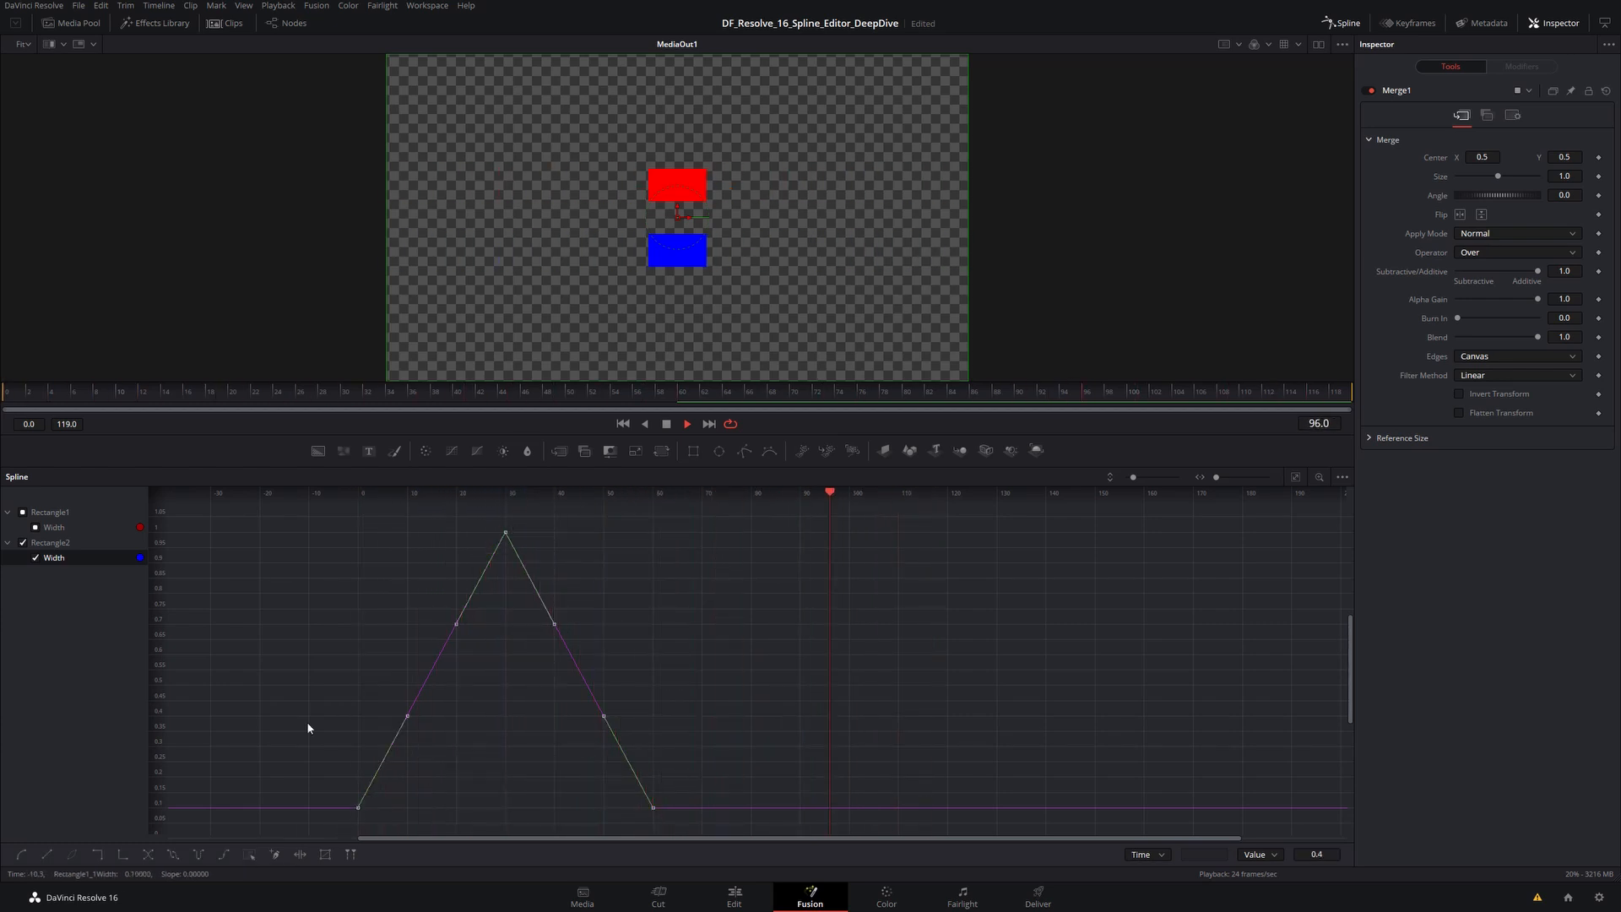
Try Smooth interpolation on all of Rectangle2's Width keyframes, and set them back to Linear.
{"action": "left_click", "coordinate": [21, 856]}
{"action": "left_click_drag", "start_coordinate": [304, 513], "coordinate": [727, 825]}
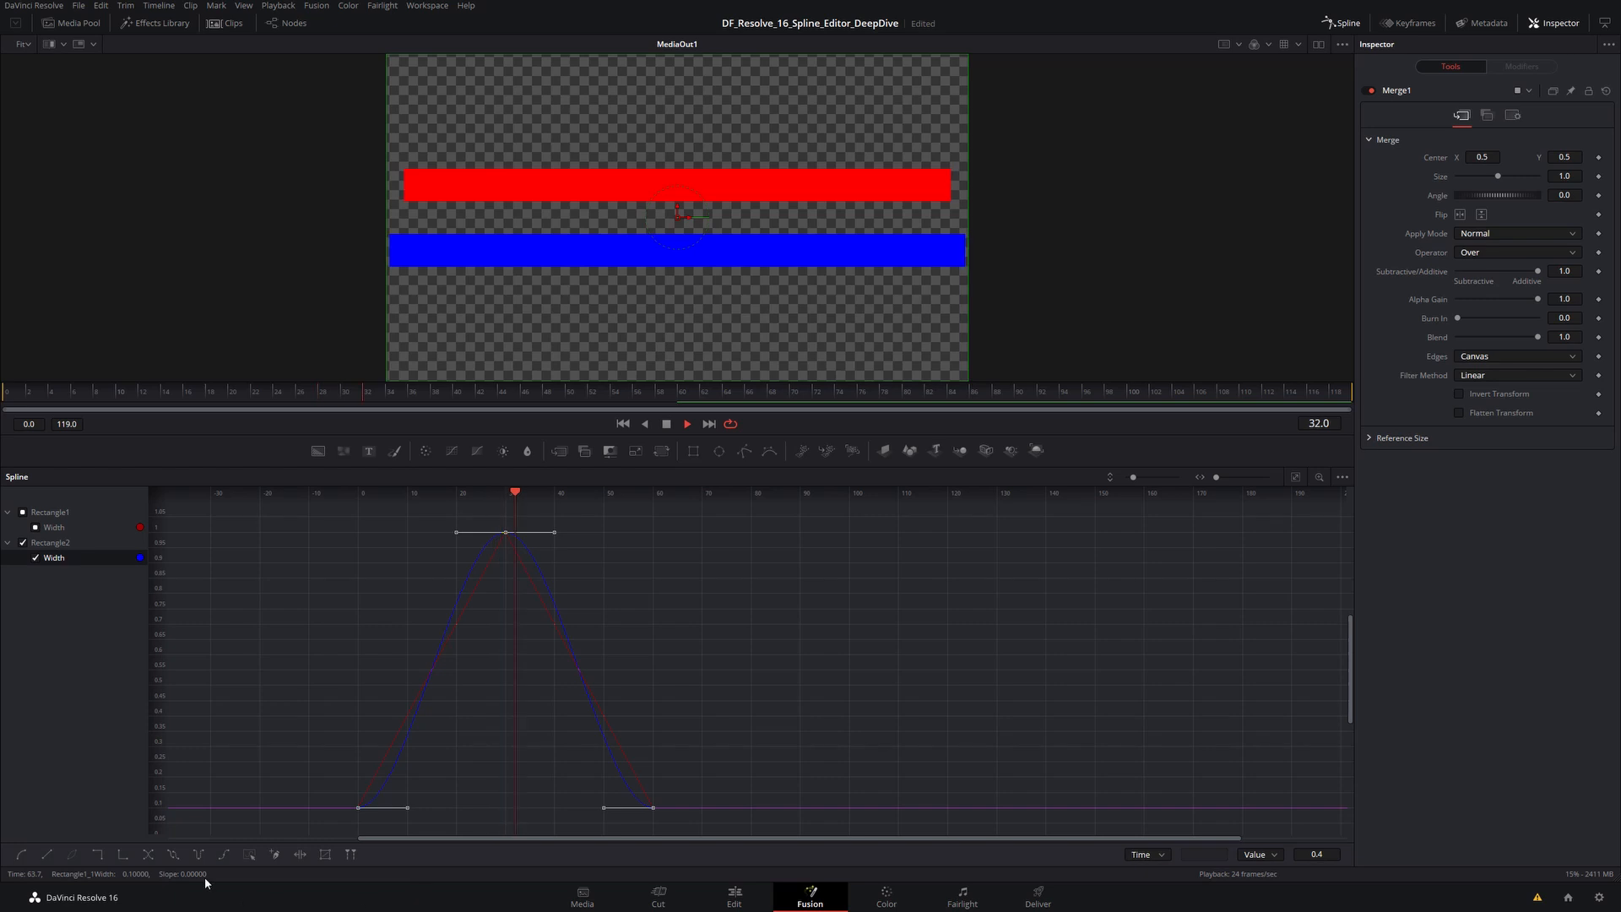
{"action": "left_click", "coordinate": [48, 856]}
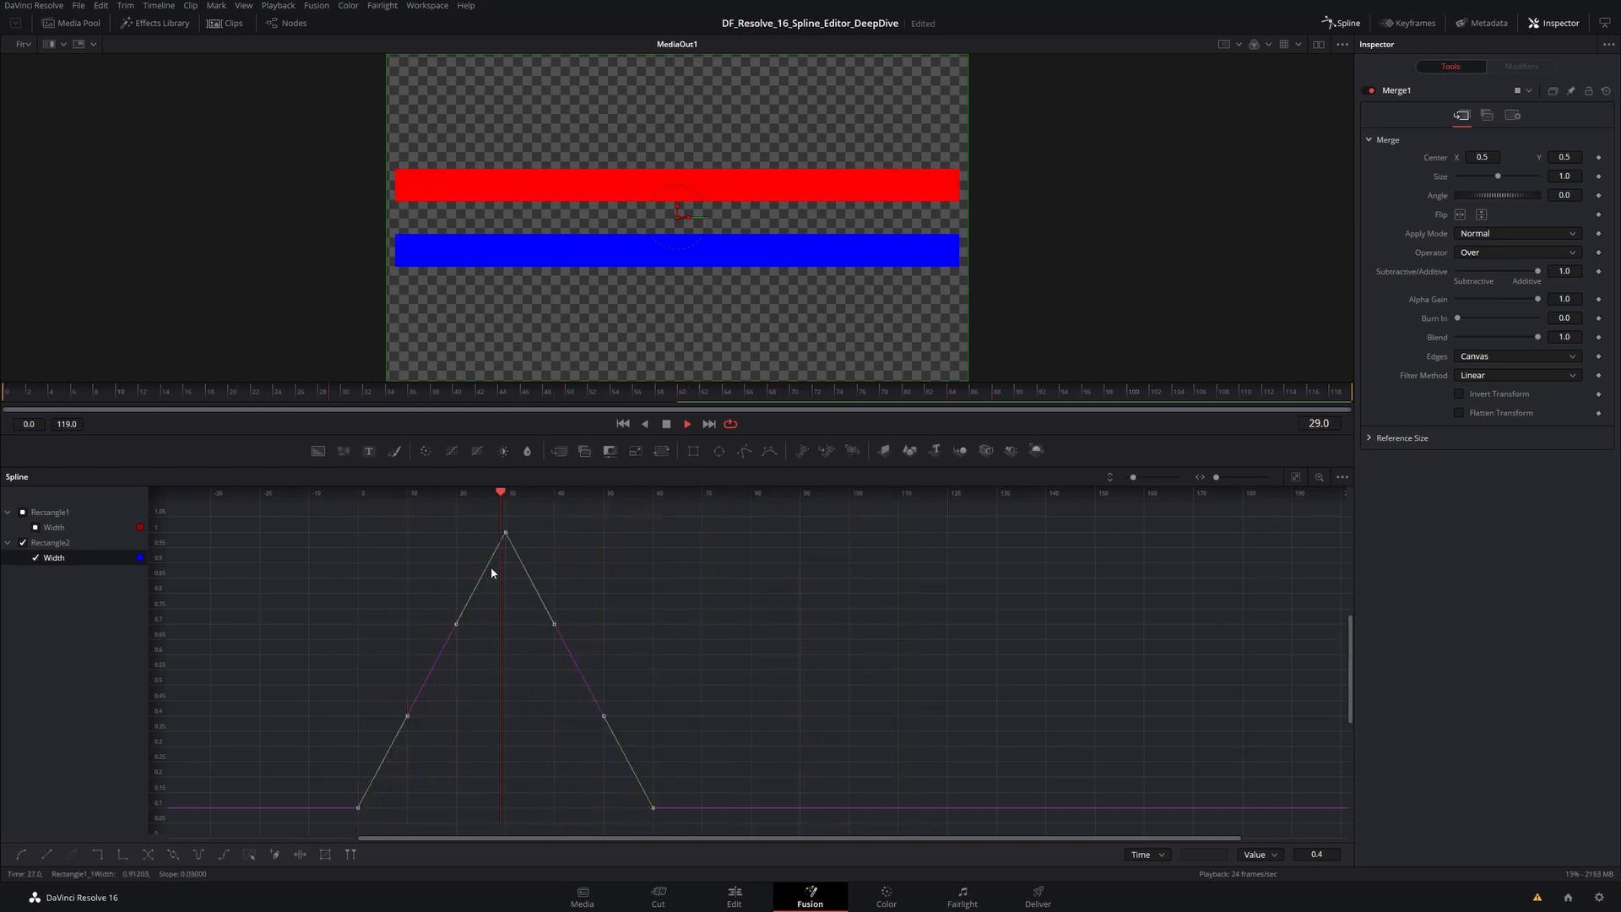
Select and deselect Rectangle2's Width keyframes at frames 0 and 30 to see which curve responds to selection.
{"action": "left_click", "coordinate": [53, 527]}
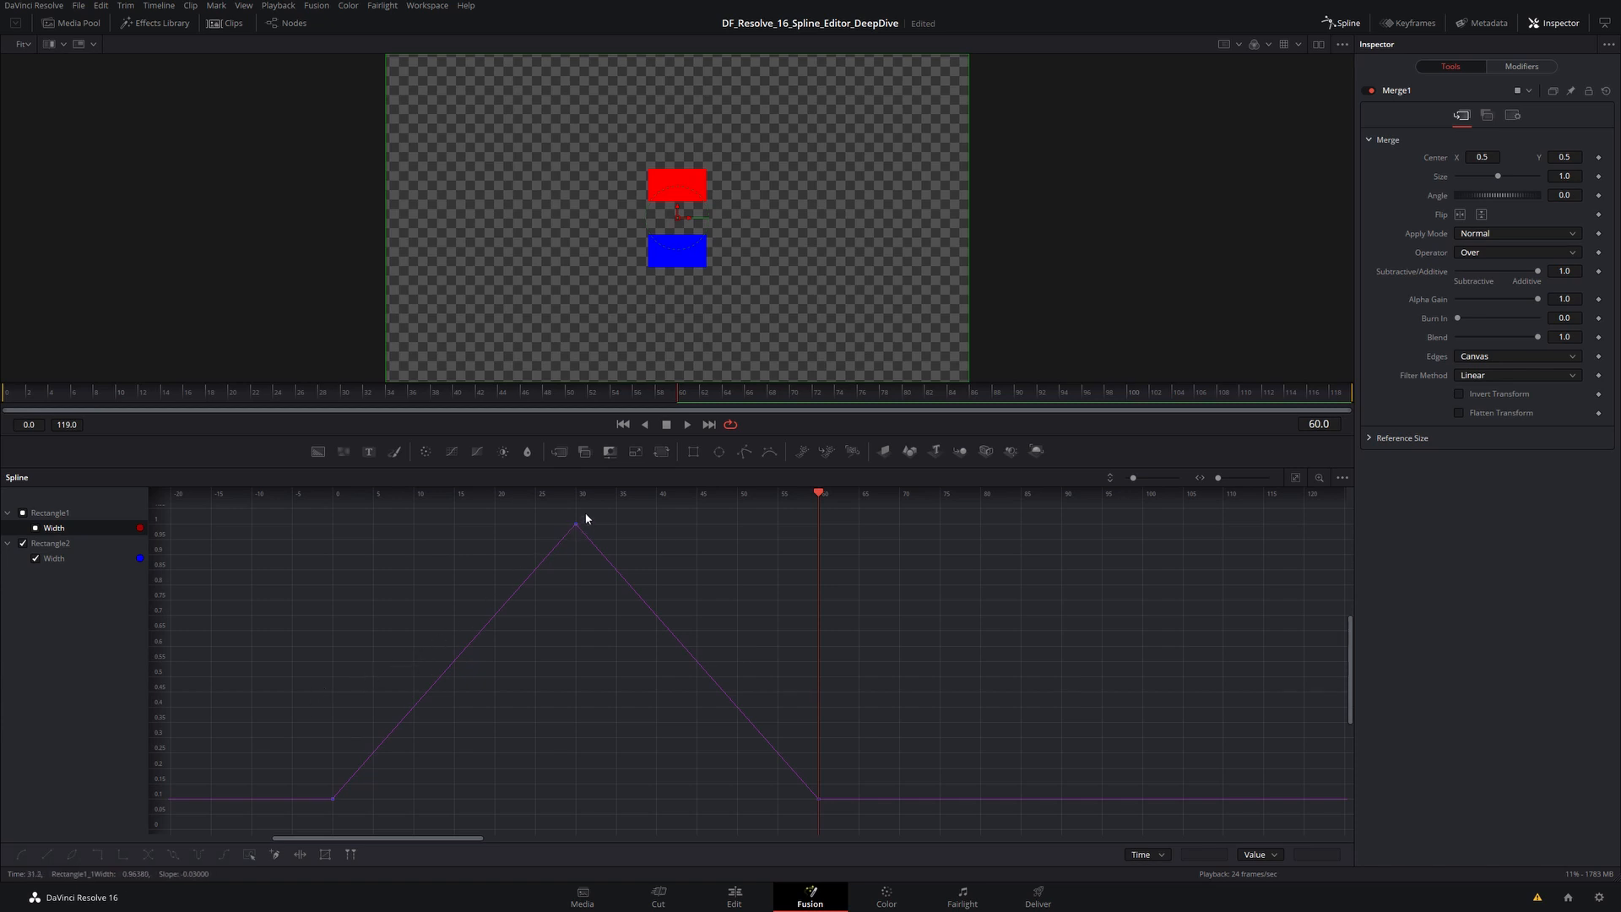
{"action": "left_click_drag", "start_coordinate": [540, 543], "coordinate": [299, 818]}
{"action": "left_click", "coordinate": [676, 554]}
{"action": "left_click_drag", "start_coordinate": [594, 510], "coordinate": [446, 652]}
{"action": "left_click", "coordinate": [359, 701]}
{"action": "left_click_drag", "start_coordinate": [375, 771], "coordinate": [318, 814]}
Select every editable Width keyframe, try smoothing the curve, and return it to linear interpolation.
{"action": "key", "text": "ctrl+a"}
{"action": "key", "text": "shift+s"}
{"action": "left_click", "coordinate": [45, 855]}
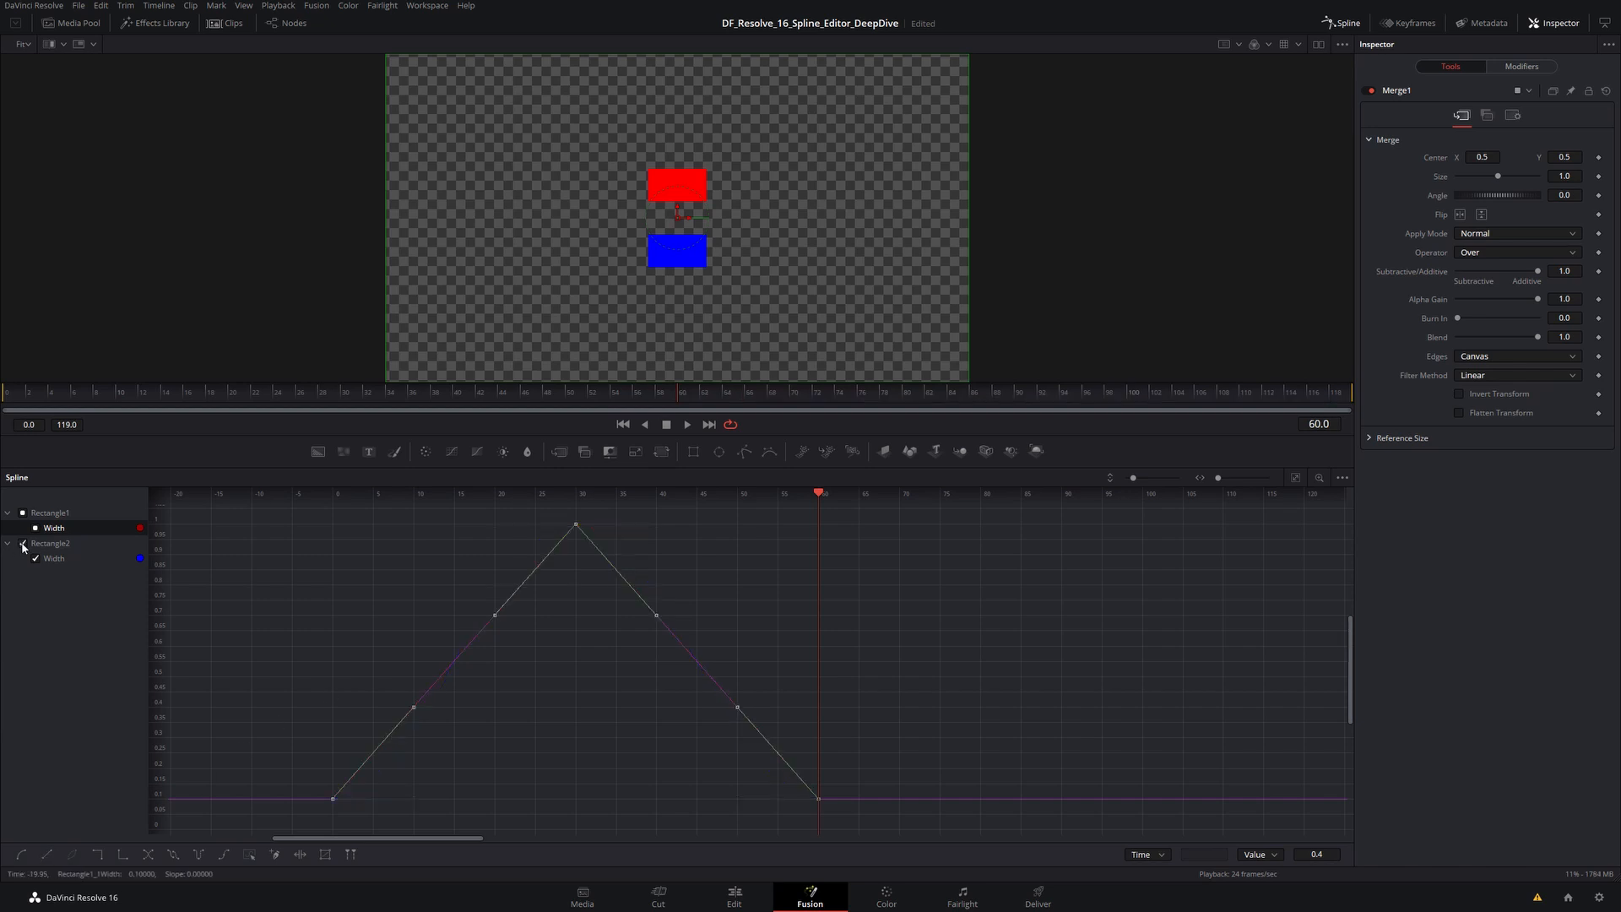
Hide Rectangle2's curve in the Spline editor and make Rectangle1's Width curve editable.
{"action": "left_click", "coordinate": [22, 545]}
{"action": "left_click", "coordinate": [22, 545]}
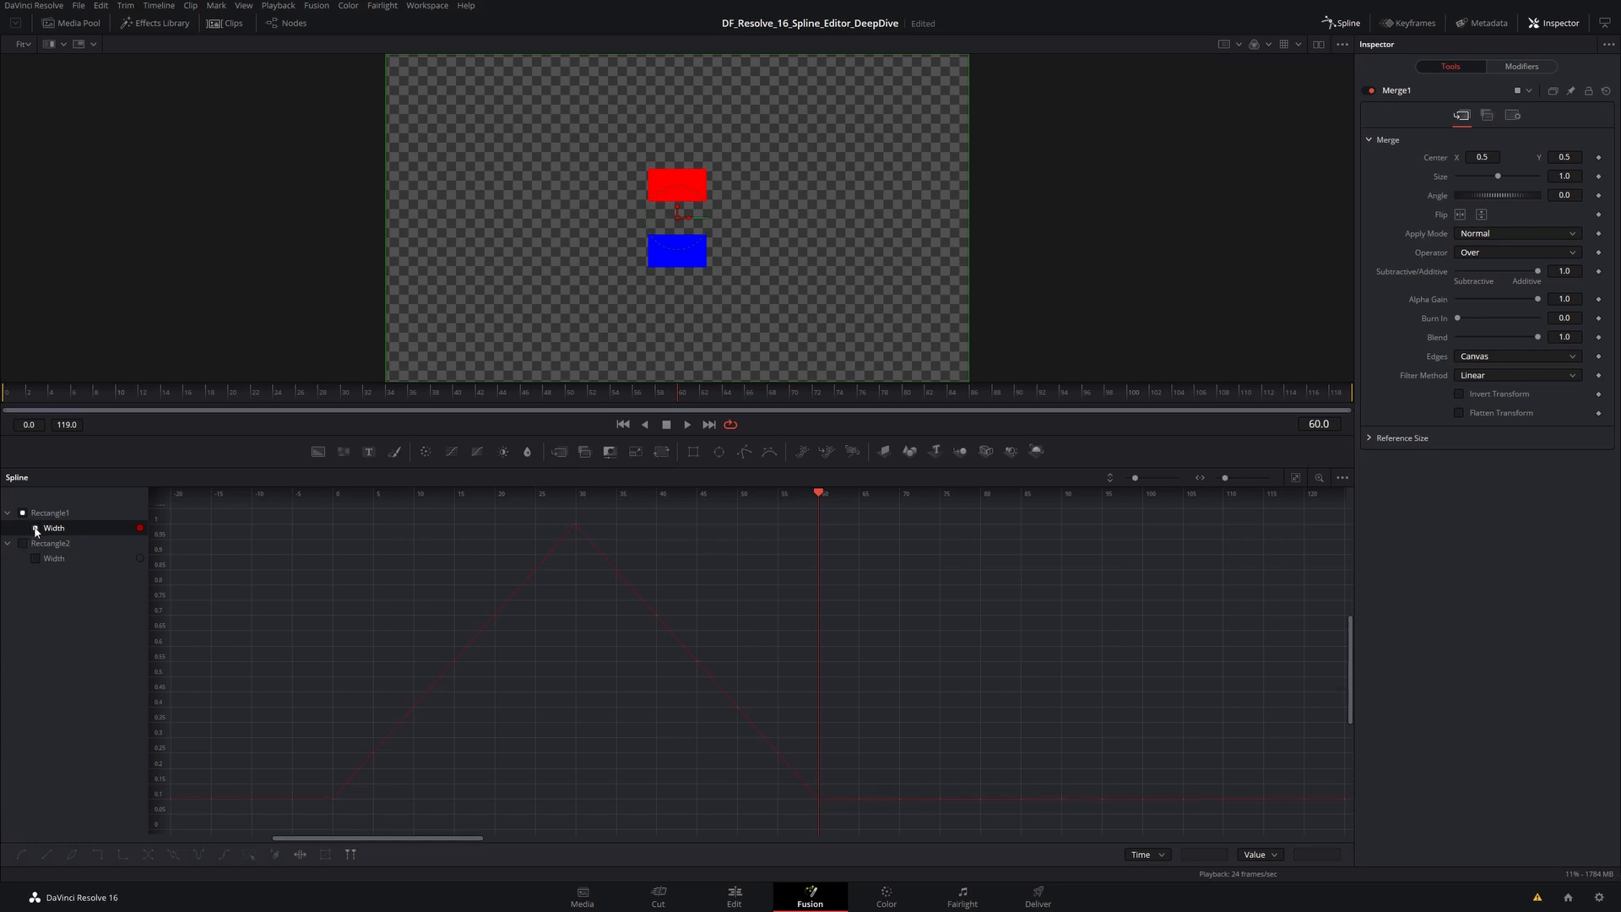
{"action": "left_click", "coordinate": [35, 528]}
{"action": "left_click", "coordinate": [36, 529]}
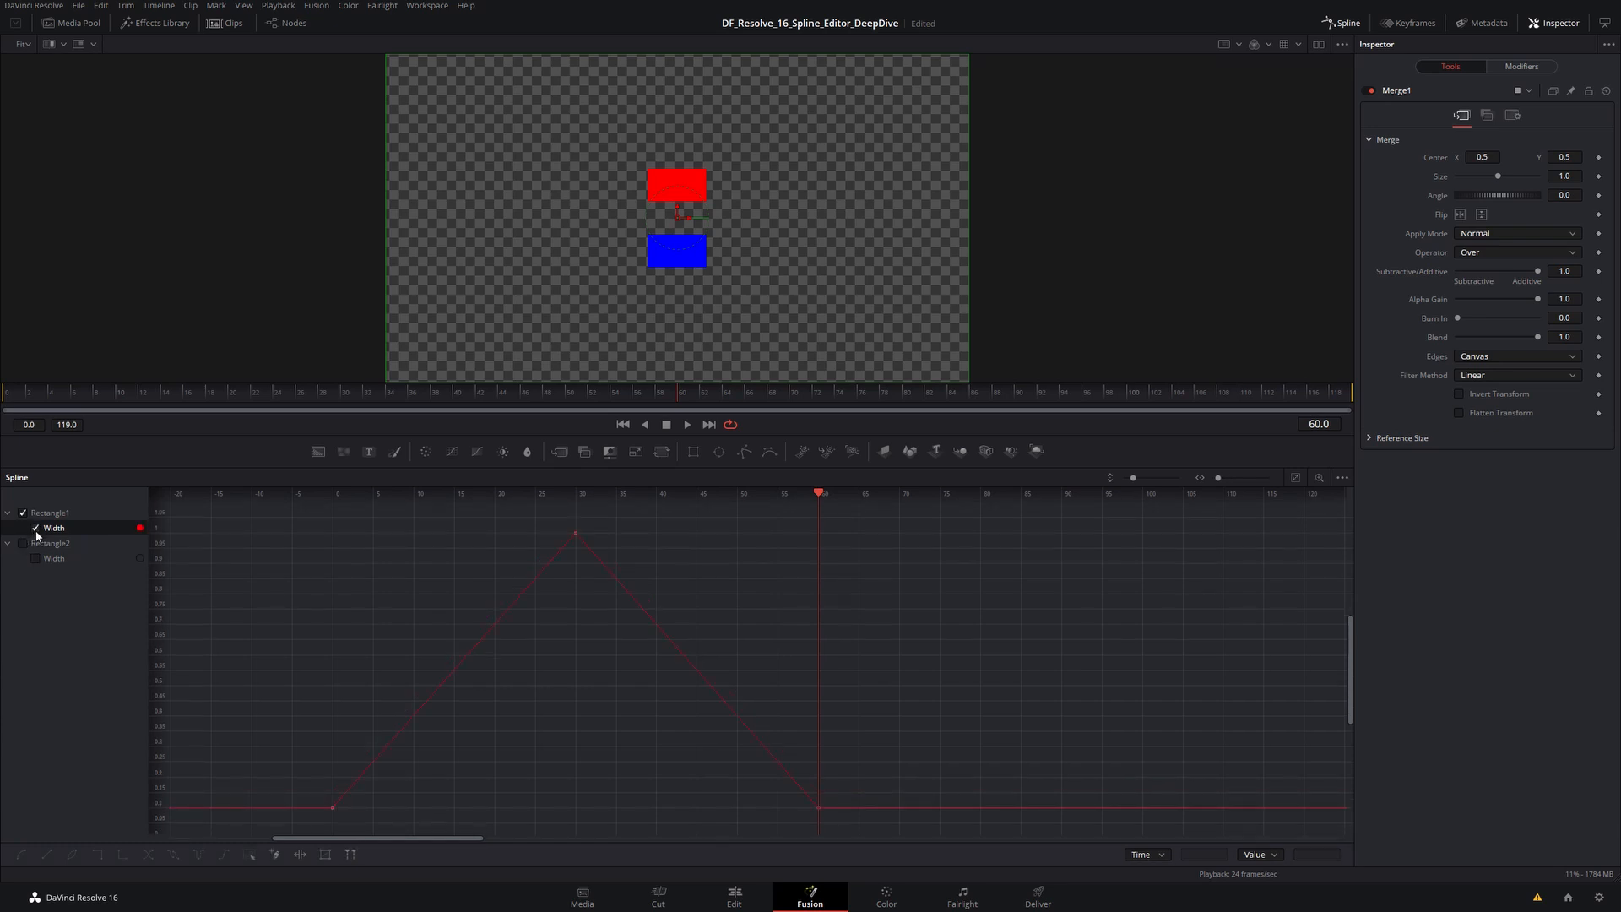
Add keyframes at about frames 10, 20, 40 and 50 to Rectangle1's Width curve and apply Step In to all its keyframes.
{"action": "left_click", "coordinate": [495, 625]}
{"action": "left_click", "coordinate": [414, 717]}
{"action": "left_click", "coordinate": [656, 626]}
{"action": "left_click", "coordinate": [737, 716]}
{"action": "left_click", "coordinate": [343, 551]}
{"action": "left_click_drag", "start_coordinate": [297, 510], "coordinate": [851, 823]}
{"action": "left_click", "coordinate": [98, 856]}
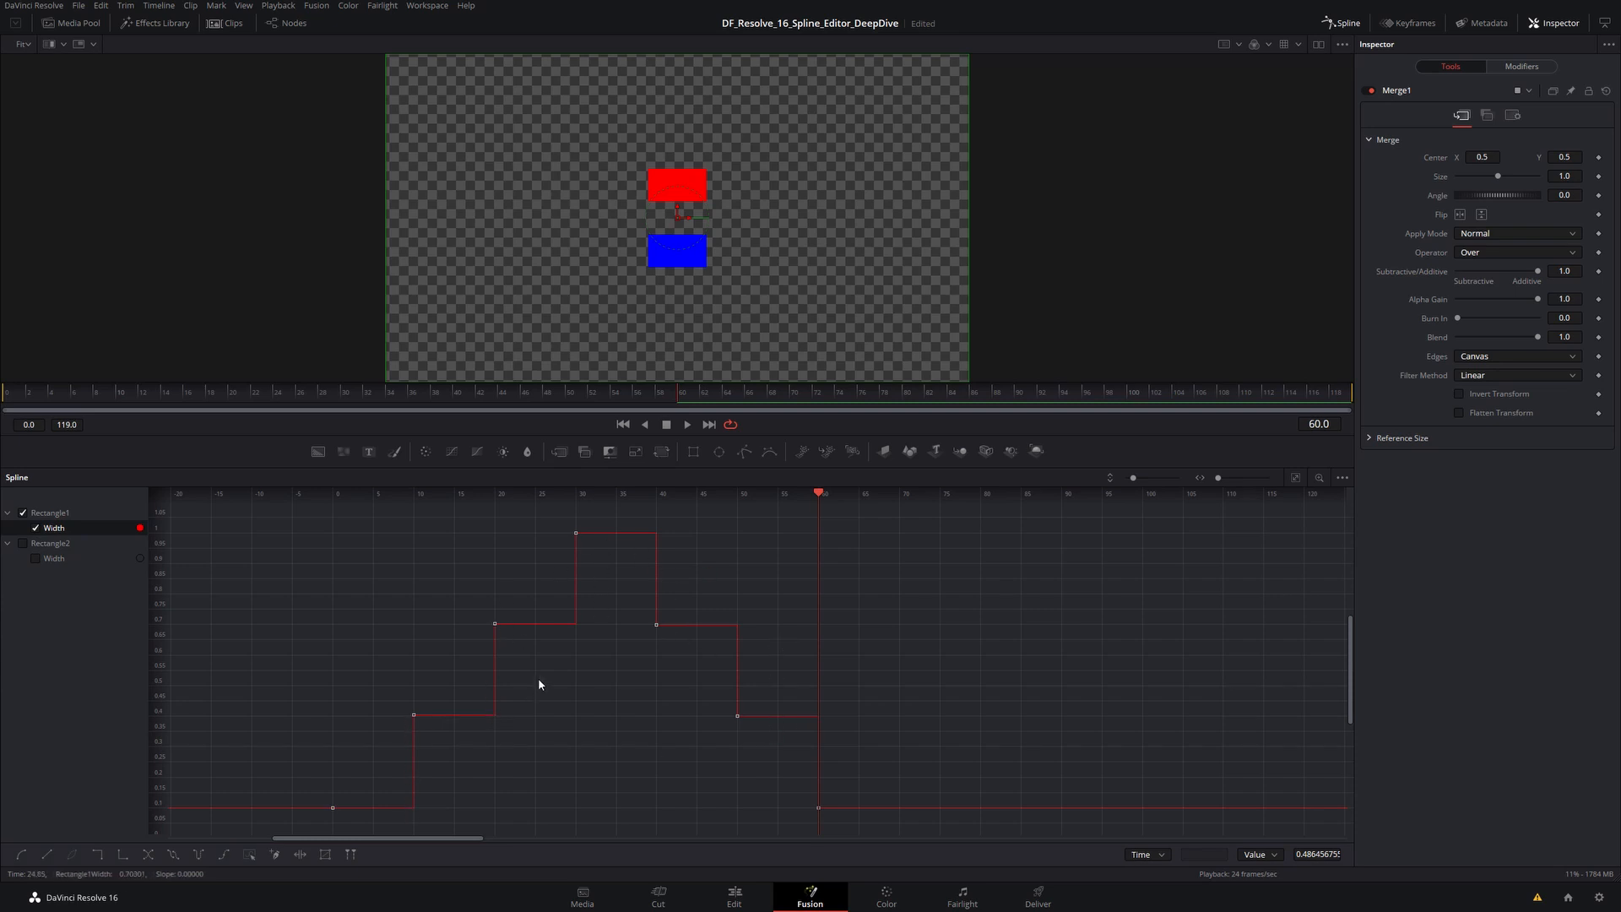
Show only Rectangle2's Width curve and add keyframes to it at about frames 10, 20, 40 and 50.
{"action": "left_click", "coordinate": [35, 529]}
{"action": "left_click", "coordinate": [23, 544]}
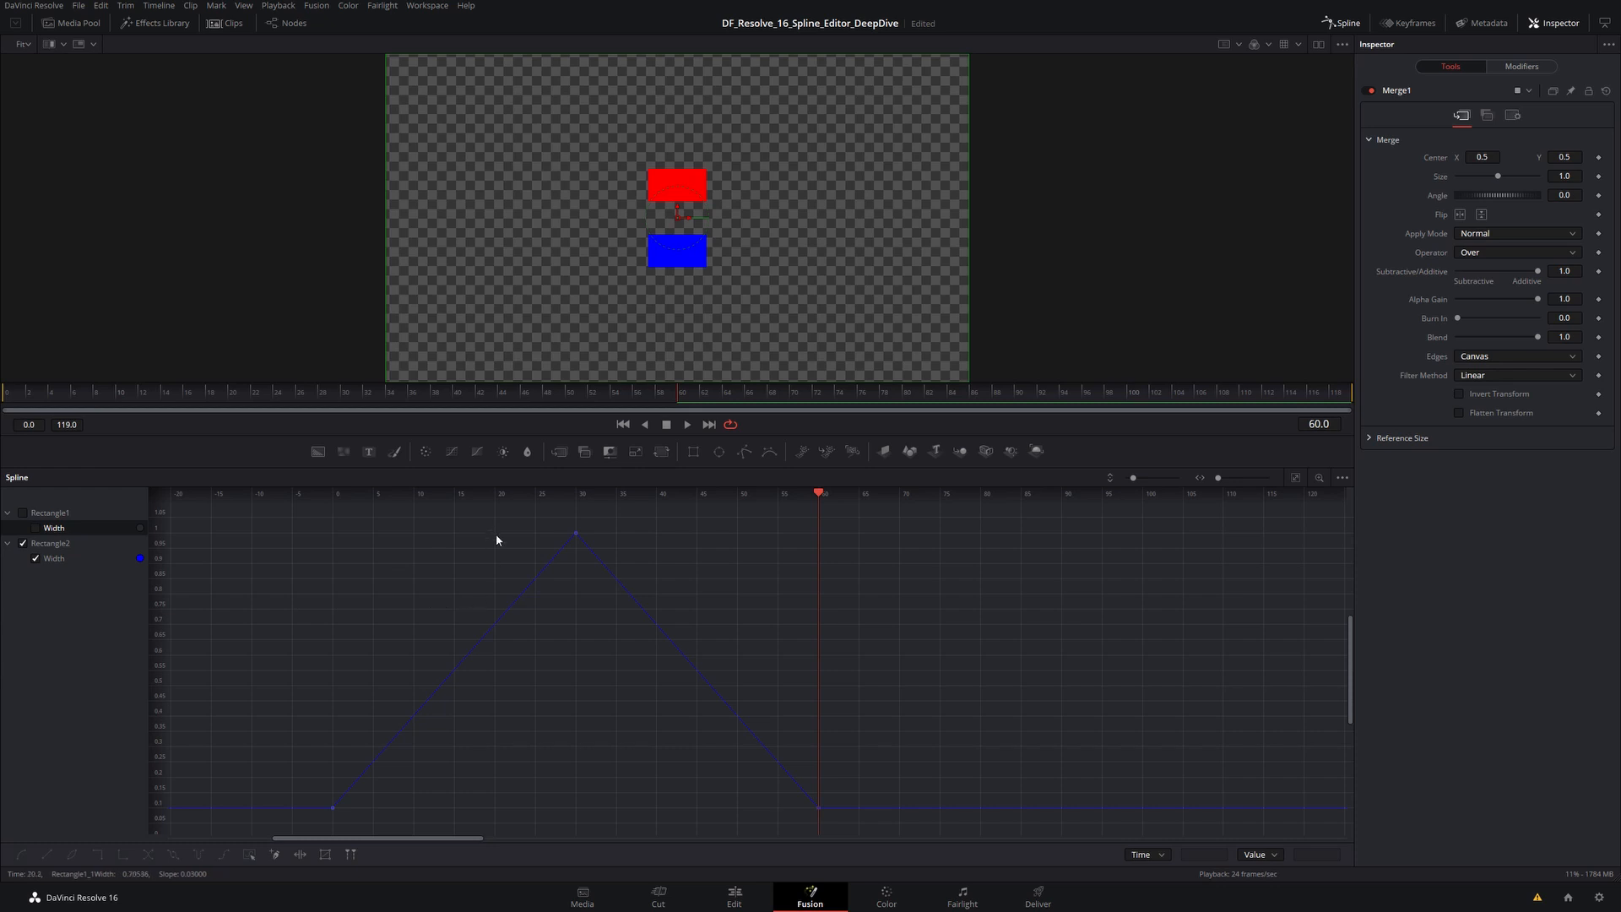
{"action": "left_click", "coordinate": [494, 626]}
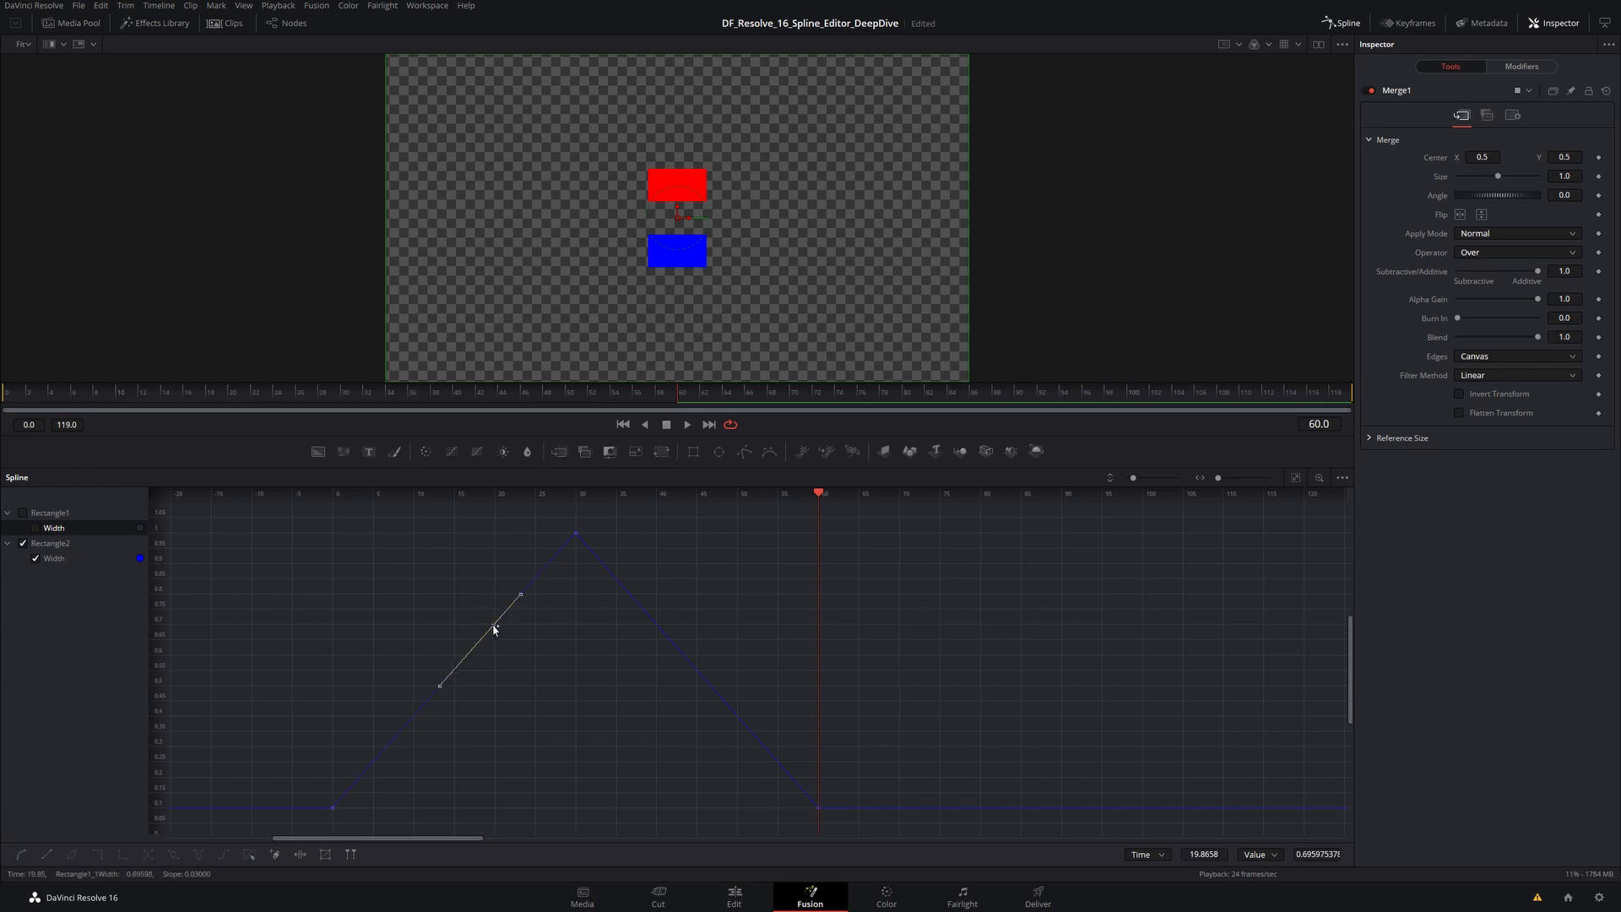
{"action": "left_click", "coordinate": [414, 717]}
{"action": "left_click", "coordinate": [737, 715]}
Apply Step Out to all of Rectangle2's Width keyframes and display Rectangle1's curve alongside it.
{"action": "left_click_drag", "start_coordinate": [282, 517], "coordinate": [859, 836]}
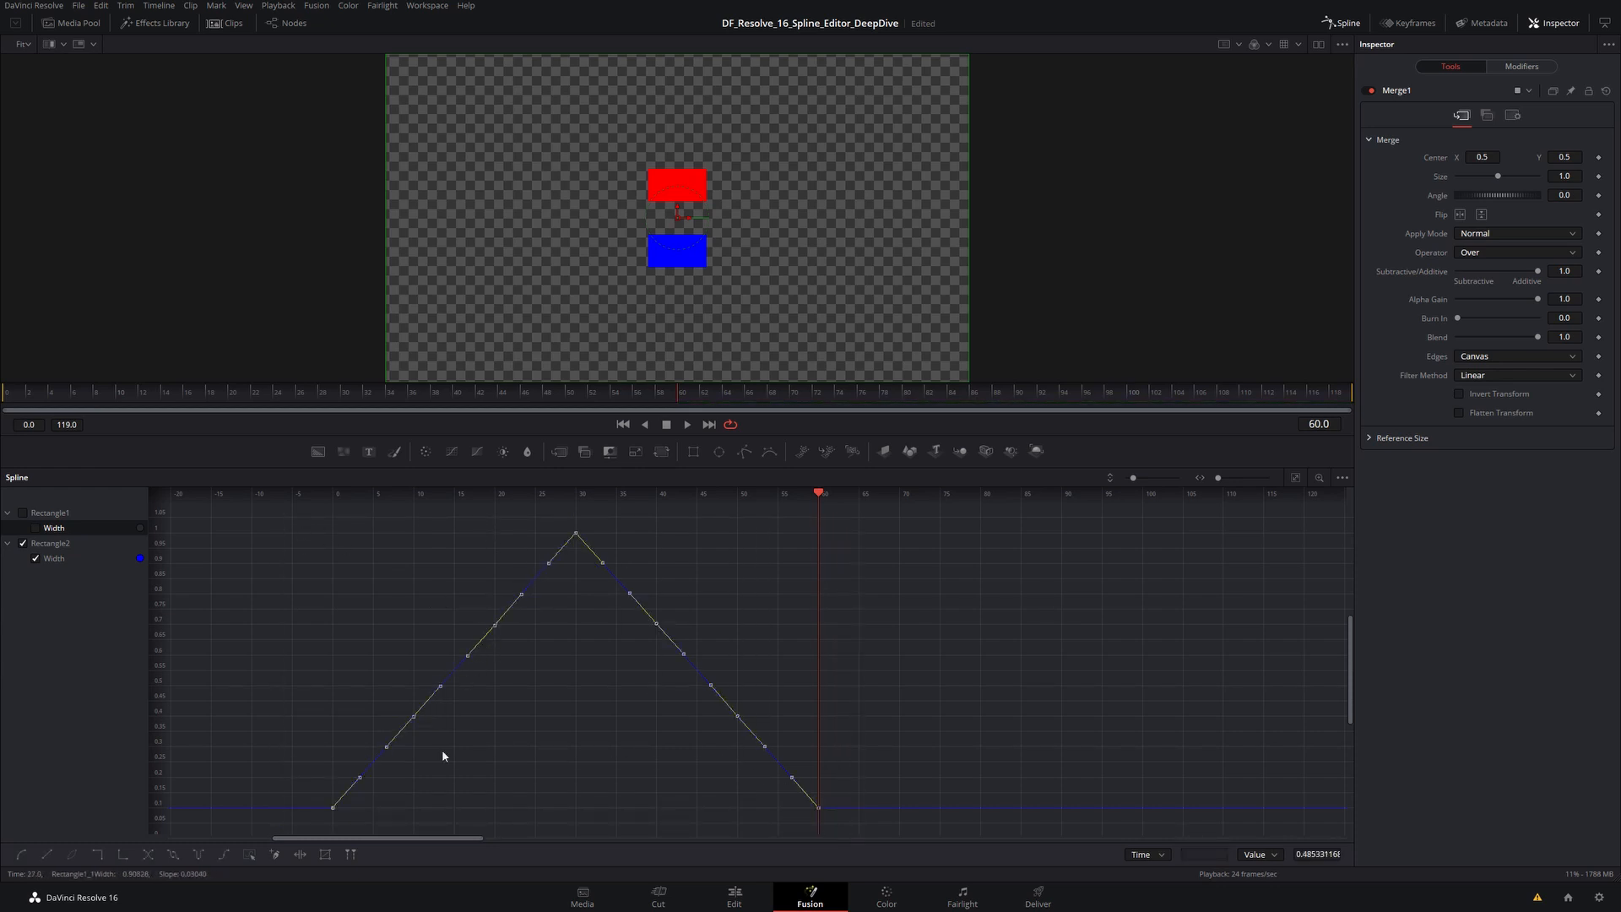
{"action": "left_click", "coordinate": [99, 855]}
{"action": "left_click", "coordinate": [22, 513]}
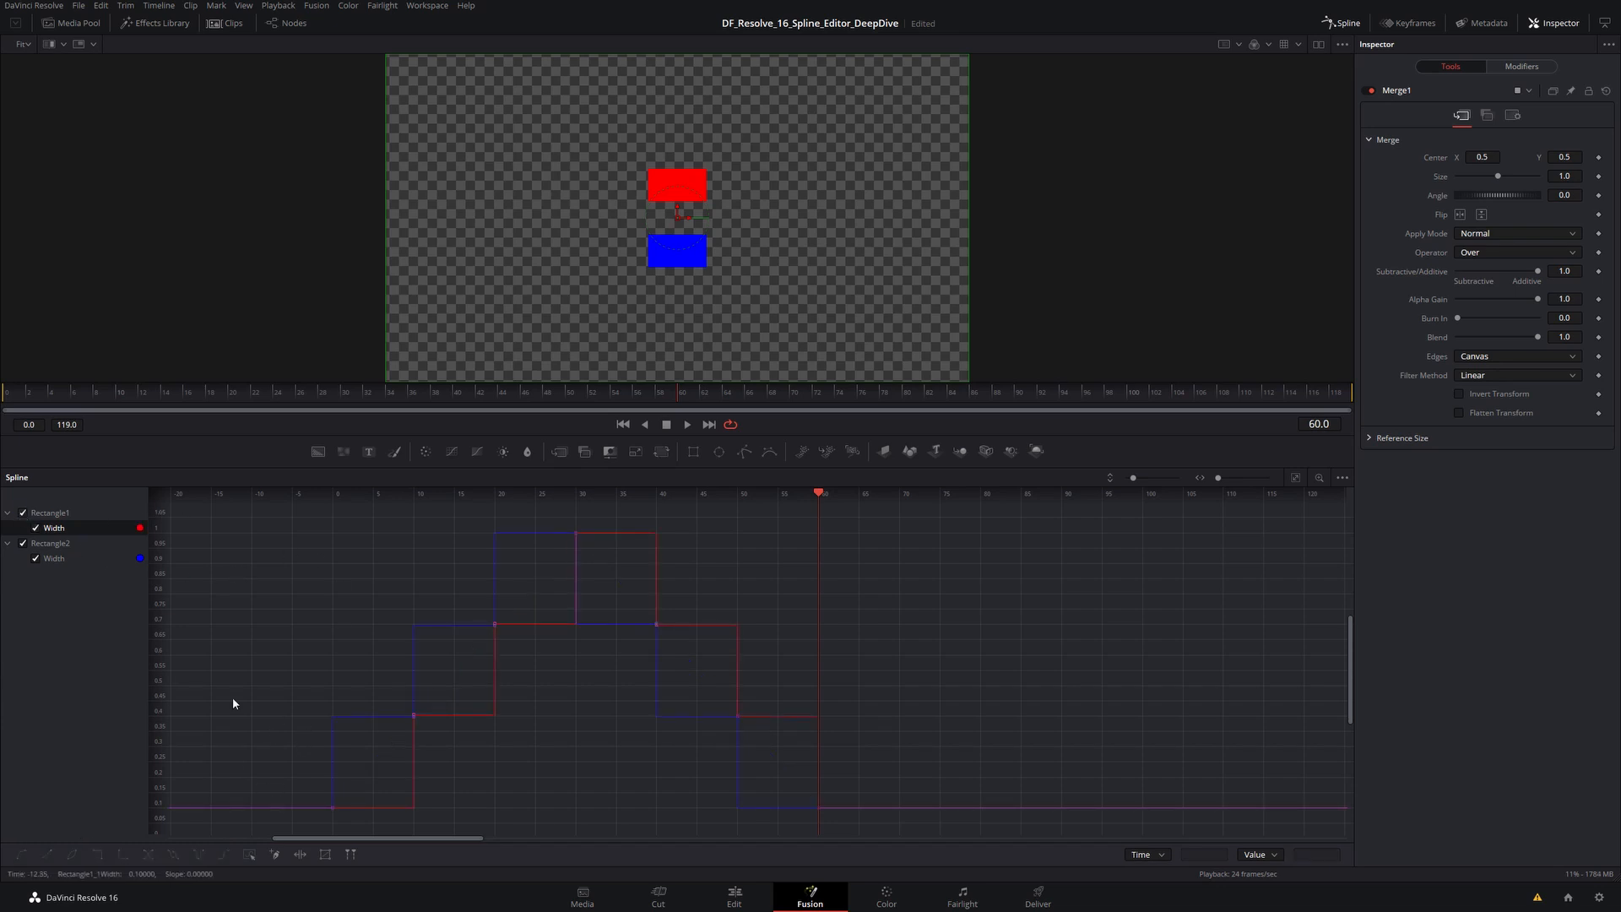
Compare the two stepped curves at their first keyframes and play the composition from frame 0.
{"action": "left_click", "coordinate": [333, 809]}
{"action": "left_click", "coordinate": [410, 810]}
{"action": "left_click", "coordinate": [332, 809]}
{"action": "left_click_drag", "start_coordinate": [667, 393], "coordinate": [2, 393]}
{"action": "key", "text": "space"}
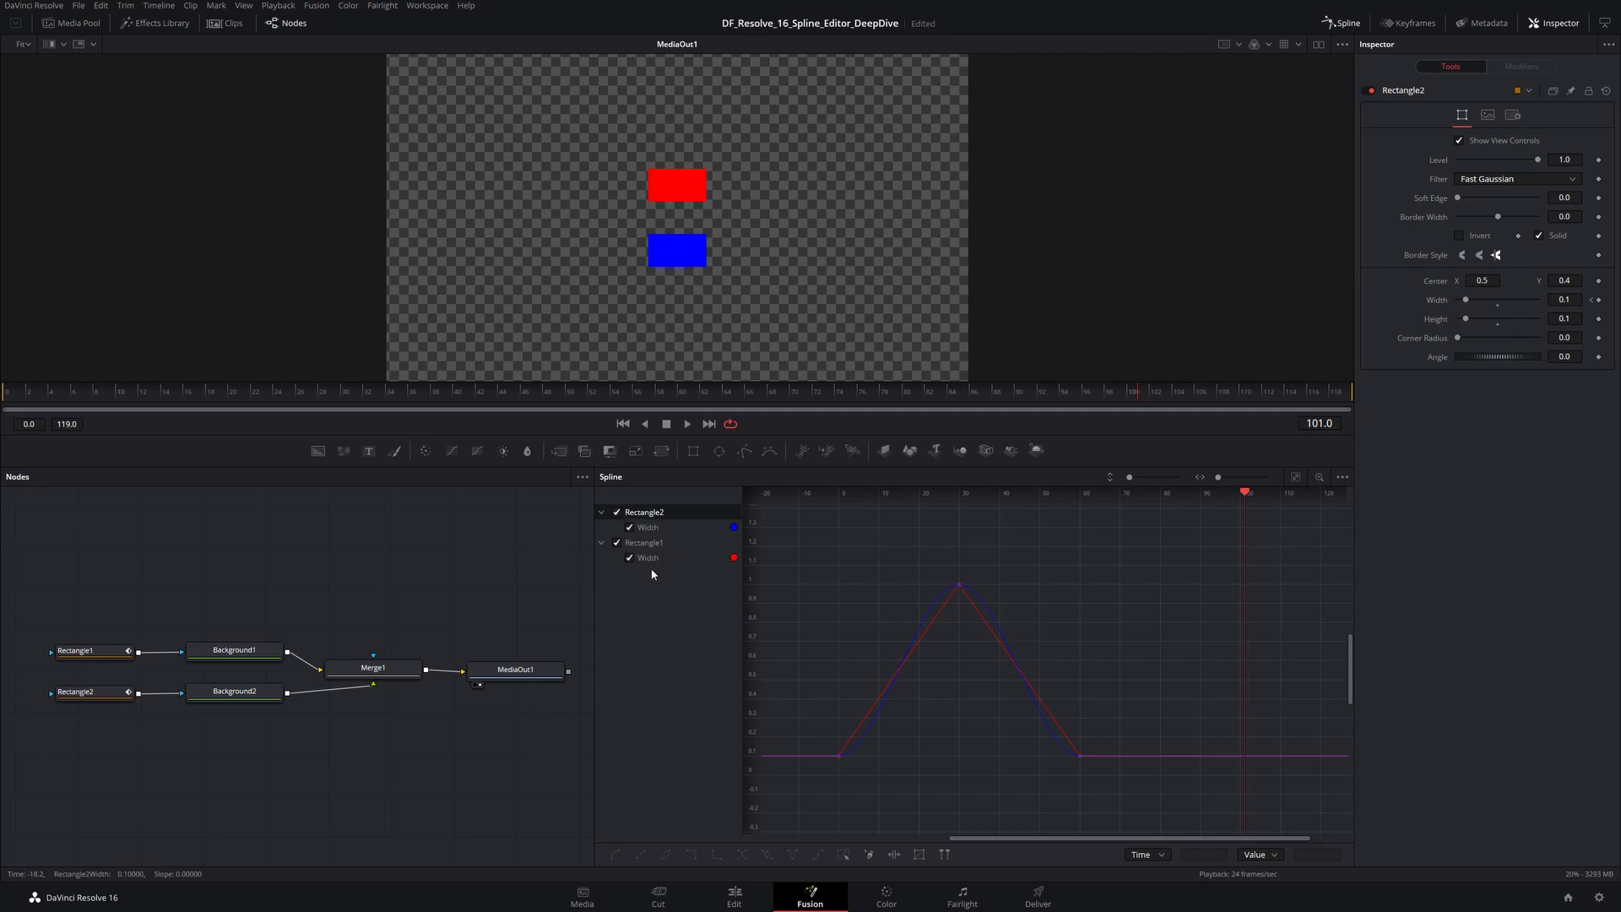
Limit the Spline editor to the selected tool only and display Rectangle2's Width curve.
{"action": "left_click", "coordinate": [1343, 478]}
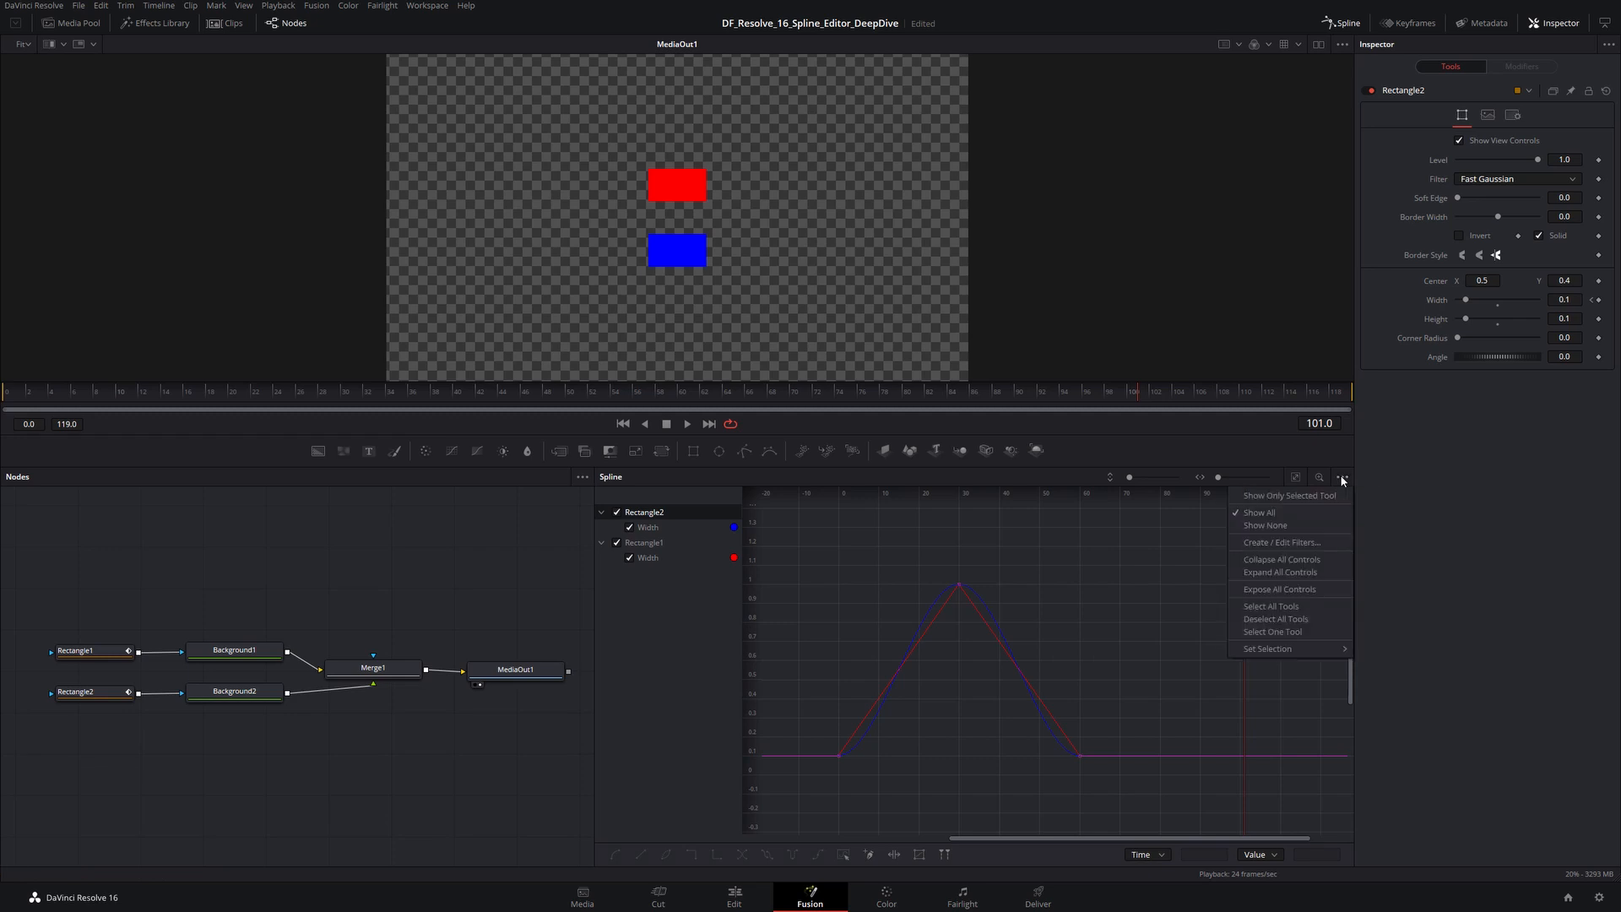
{"action": "left_click", "coordinate": [1291, 498]}
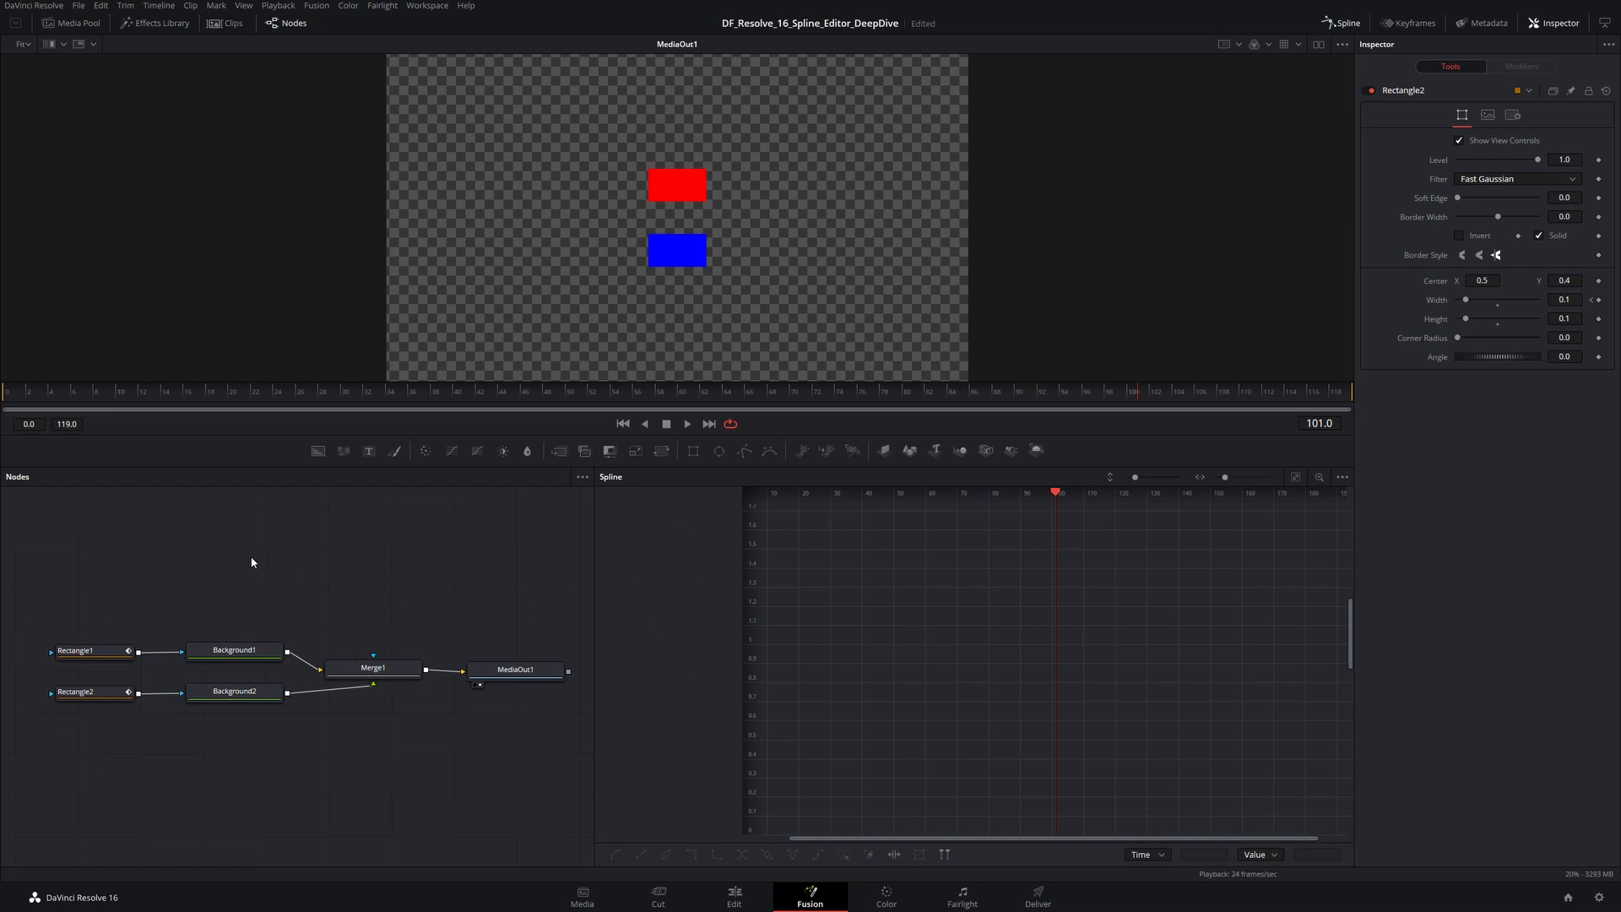
{"action": "left_click", "coordinate": [97, 696]}
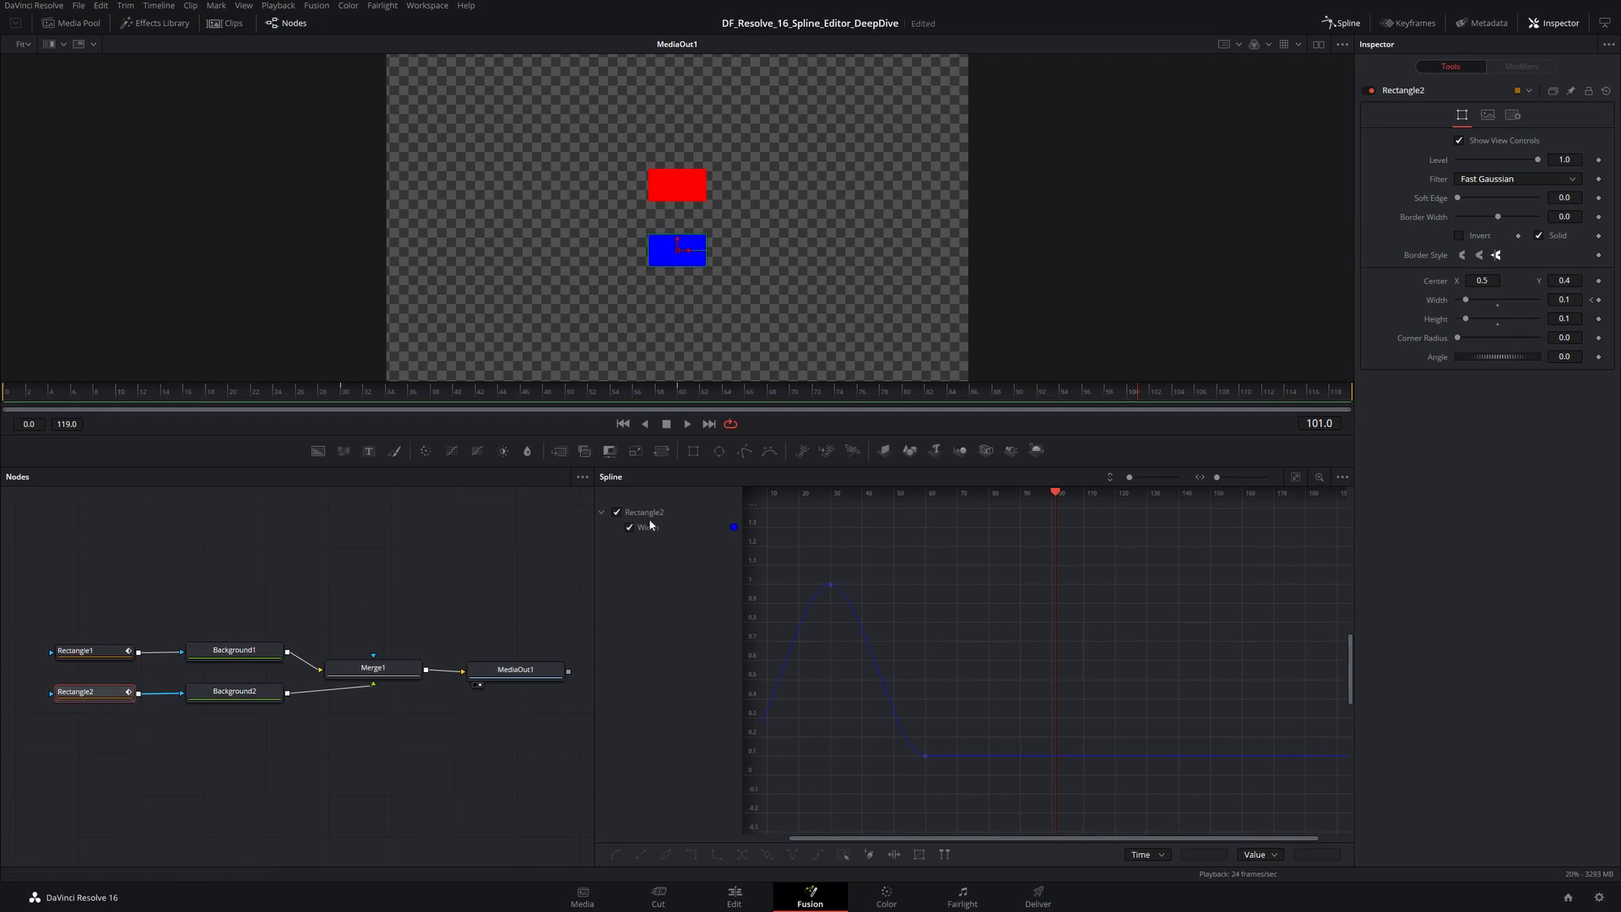
{"action": "left_click", "coordinate": [864, 624]}
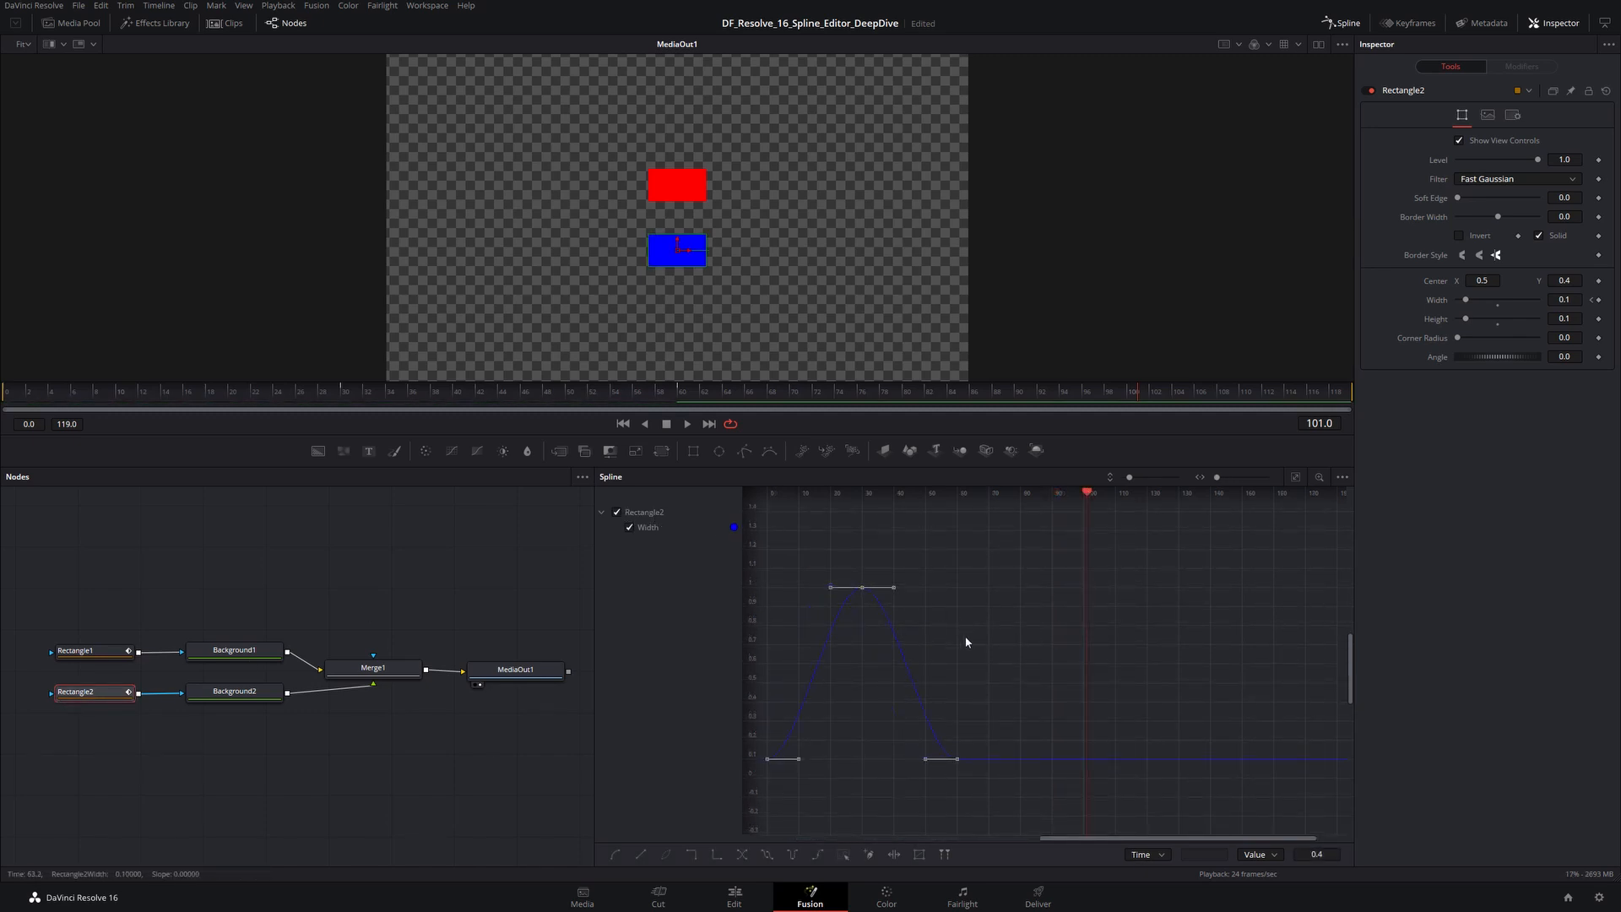
{"action": "left_click_drag", "start_coordinate": [962, 638], "coordinate": [1038, 639]}
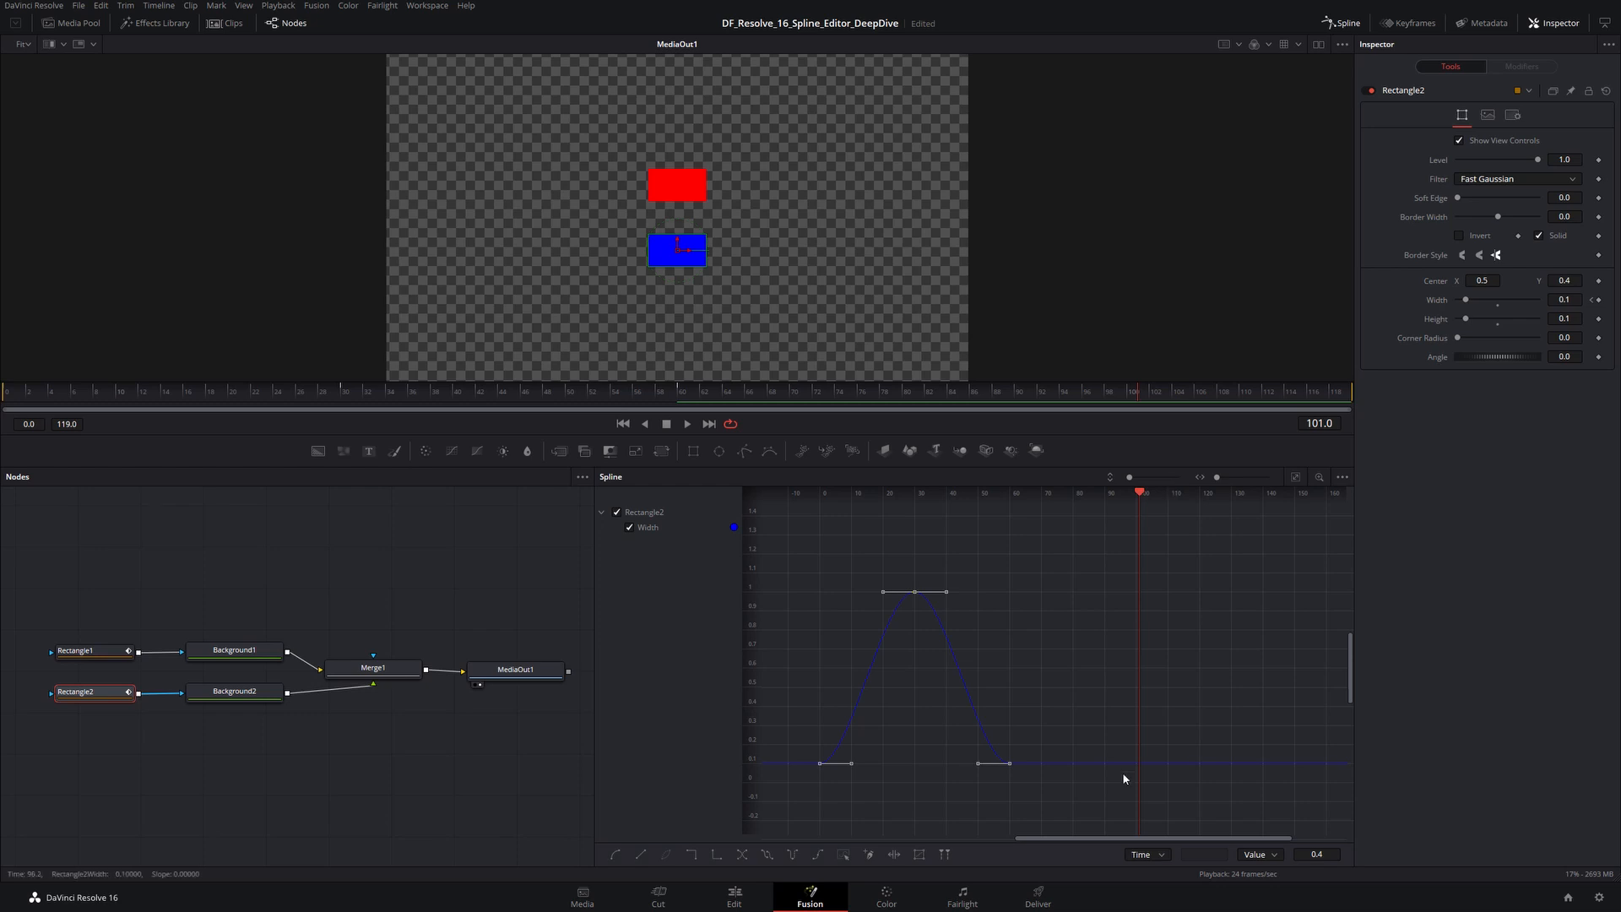
{"action": "left_click_drag", "start_coordinate": [1105, 839], "coordinate": [1142, 841]}
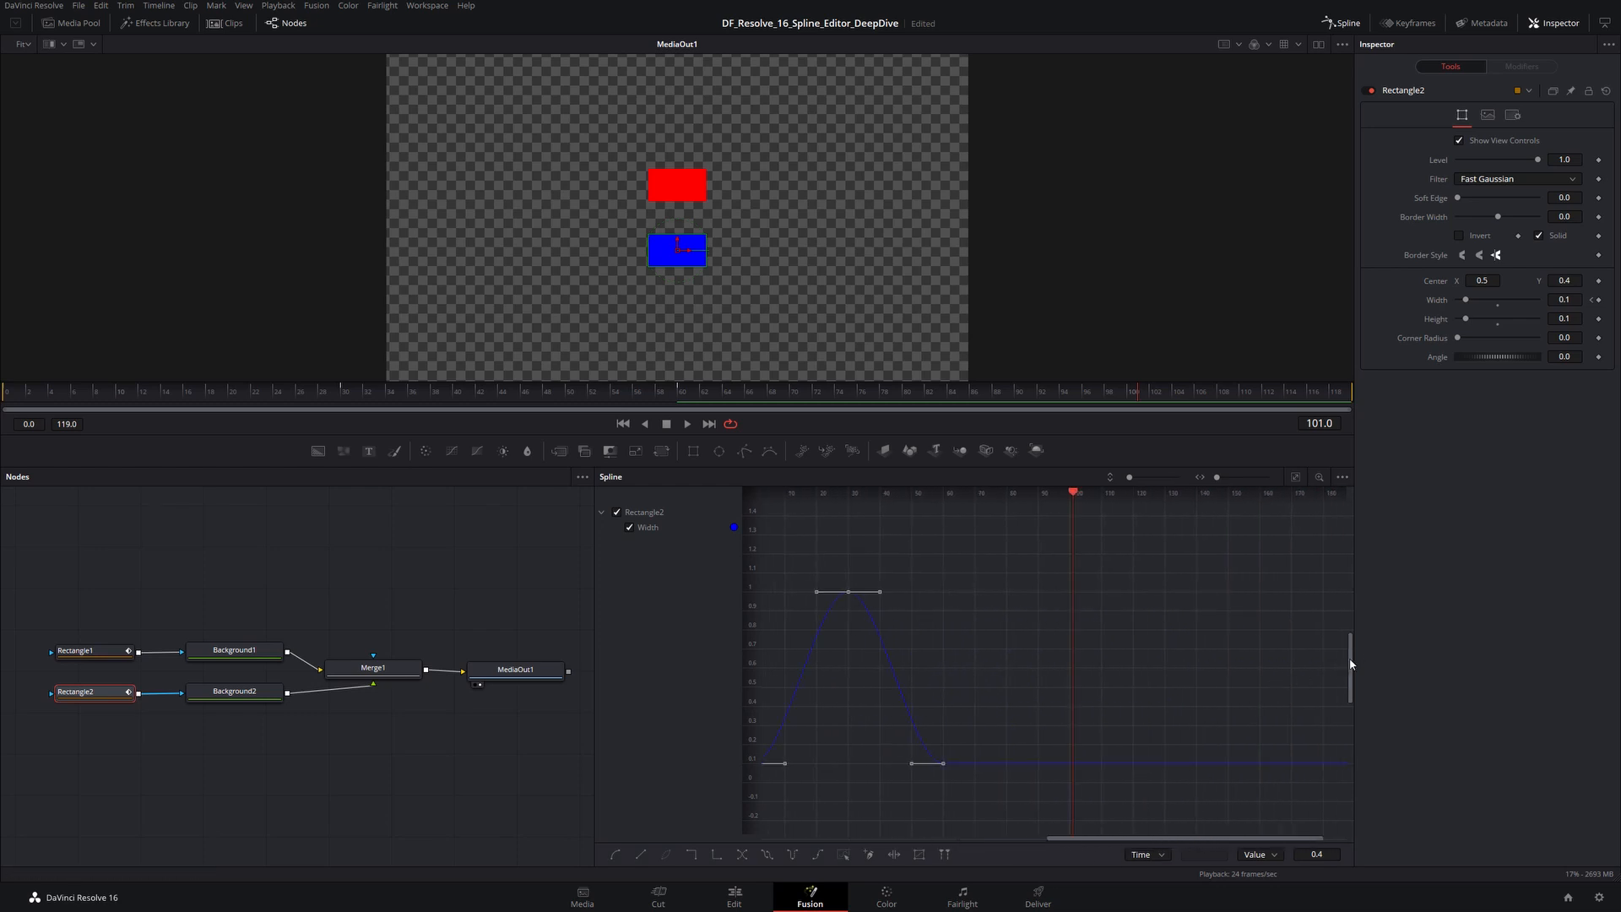
{"action": "mouse_move", "coordinate": [1350, 662]}
{"action": "left_mouse_down"}
{"action": "mouse_move", "coordinate": [1351, 647]}
{"action": "mouse_move", "coordinate": [1351, 666]}
{"action": "left_mouse_up"}
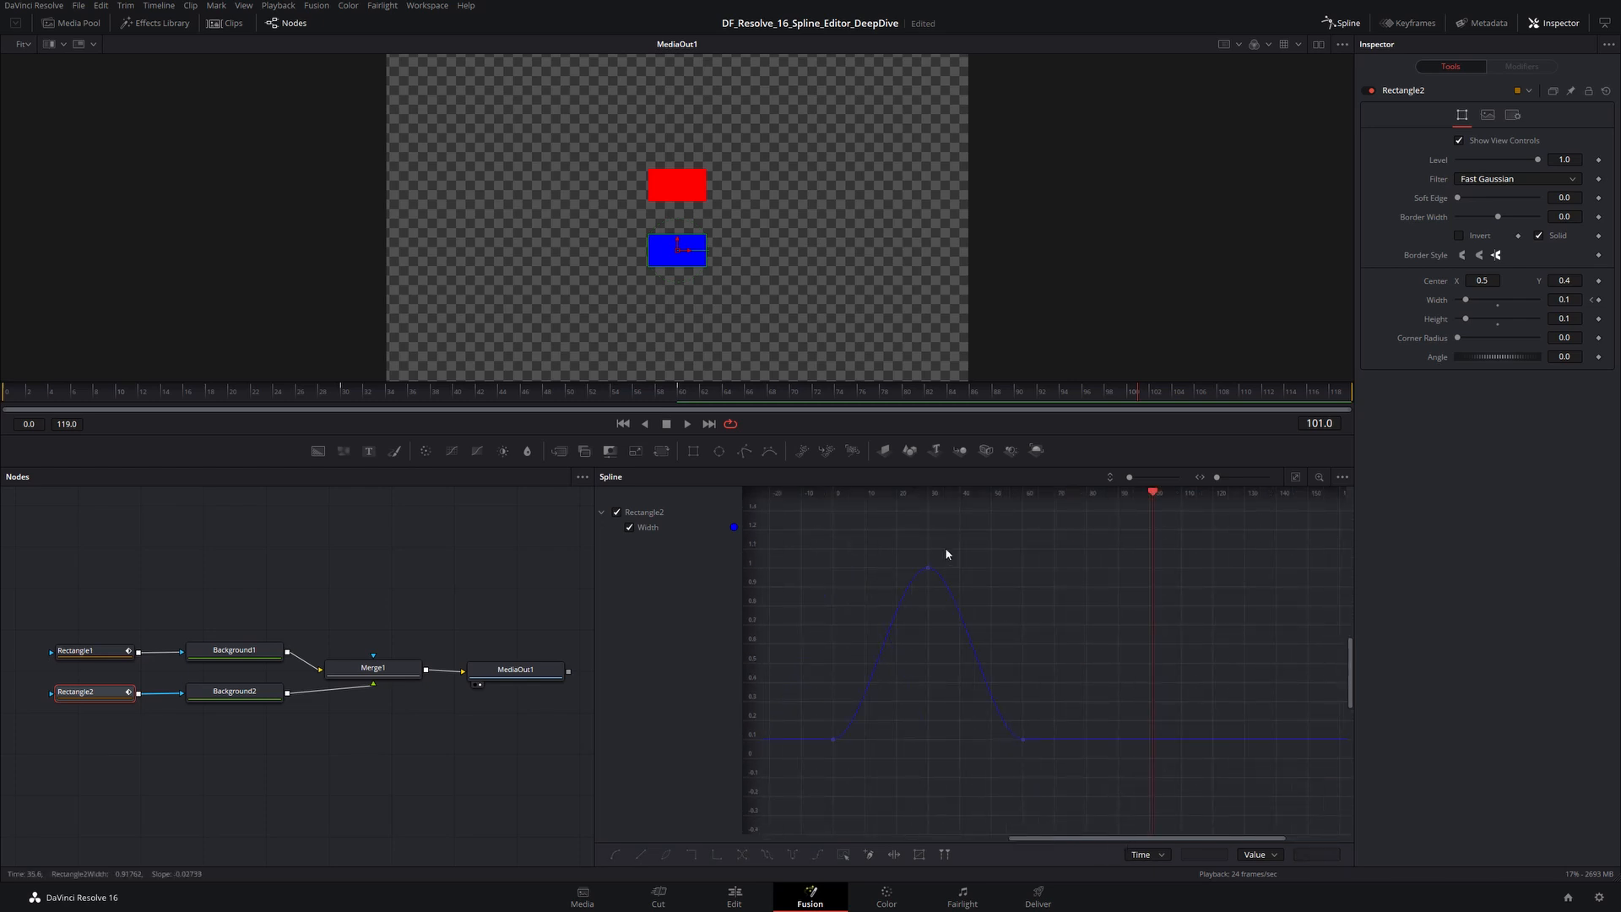
Try lengthening and tilting the Bezier handles of Rectangle2's peak Width keyframe, and reset all the keyframes with Smooth.
{"action": "left_click_drag", "start_coordinate": [945, 547], "coordinate": [905, 596]}
{"action": "left_click_drag", "start_coordinate": [893, 573], "coordinate": [818, 570]}
{"action": "left_click_drag", "start_coordinate": [958, 568], "coordinate": [1006, 549]}
{"action": "mouse_move", "coordinate": [1007, 550]}
{"action": "left_mouse_down"}
{"action": "mouse_move", "coordinate": [971, 645]}
{"action": "mouse_move", "coordinate": [914, 659]}
{"action": "mouse_move", "coordinate": [978, 638]}
{"action": "mouse_move", "coordinate": [1030, 572]}
{"action": "mouse_move", "coordinate": [956, 649]}
{"action": "mouse_move", "coordinate": [1032, 552]}
{"action": "left_mouse_up"}
{"action": "left_click_drag", "start_coordinate": [1071, 517], "coordinate": [791, 782]}
{"action": "left_click", "coordinate": [617, 855]}
Move Rectangle2's peak Width keyframe to about frame 26 and reshape the handles of the peak and first keyframes for a steeper rise.
{"action": "left_click", "coordinate": [869, 553]}
{"action": "left_click", "coordinate": [928, 568]}
{"action": "mouse_move", "coordinate": [841, 576]}
{"action": "left_mouse_down"}
{"action": "mouse_move", "coordinate": [845, 600]}
{"action": "mouse_move", "coordinate": [835, 589]}
{"action": "left_mouse_up"}
{"action": "left_click", "coordinate": [831, 743]}
{"action": "left_click", "coordinate": [876, 767]}
Play the composition from frame 0 and reverse Rectangle2's Width keyframes.
{"action": "left_click_drag", "start_coordinate": [770, 397], "coordinate": [4, 397]}
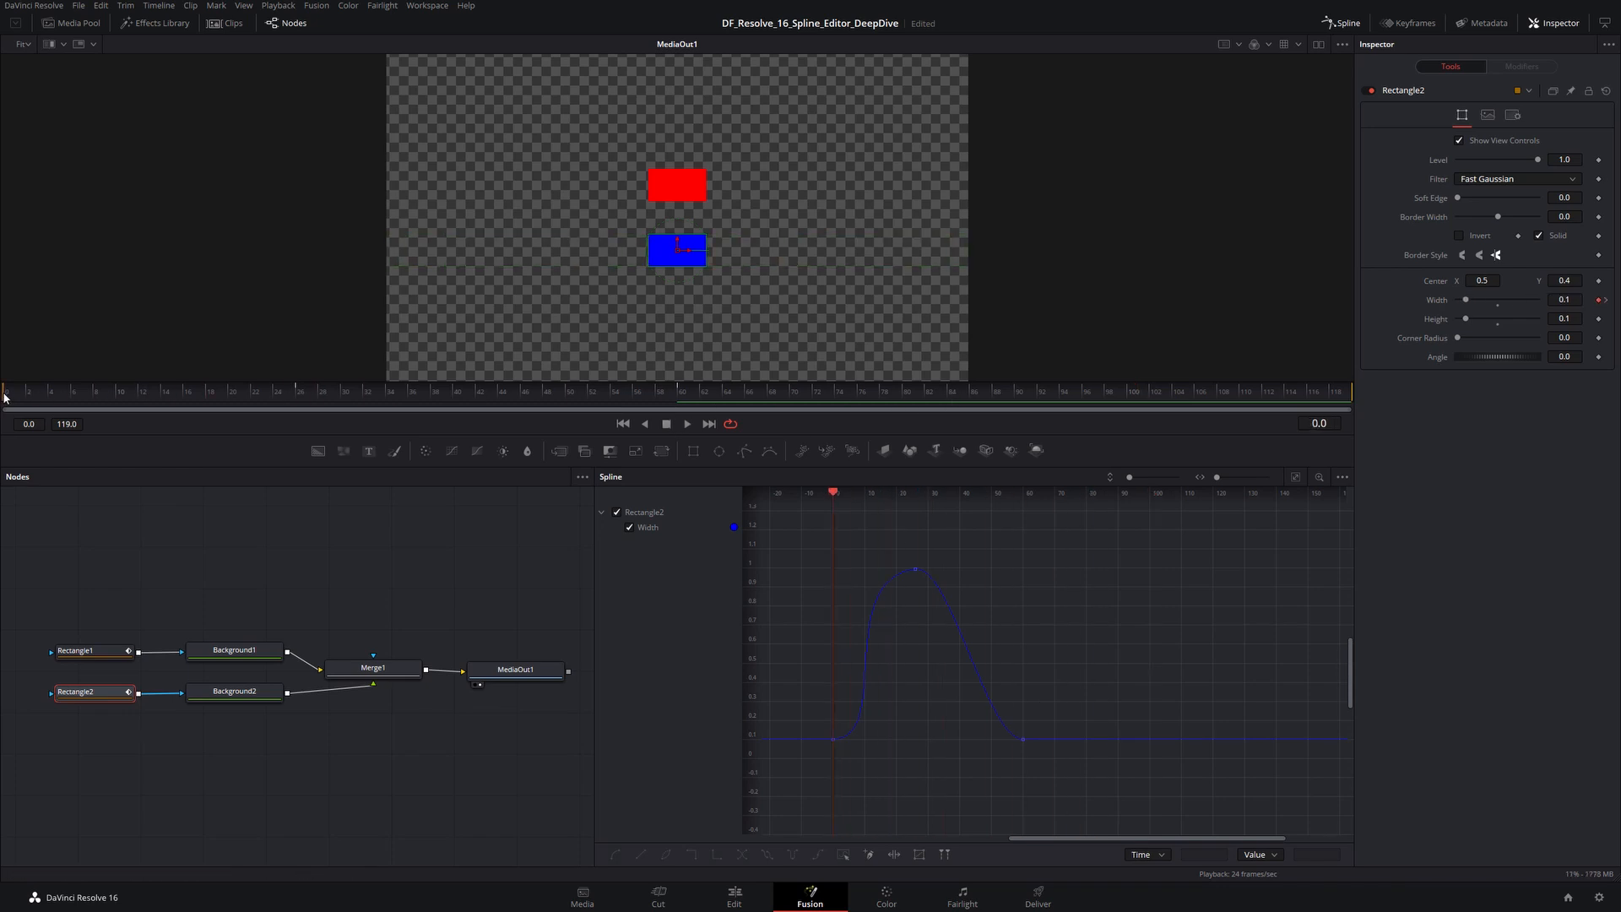
{"action": "left_click", "coordinate": [686, 426]}
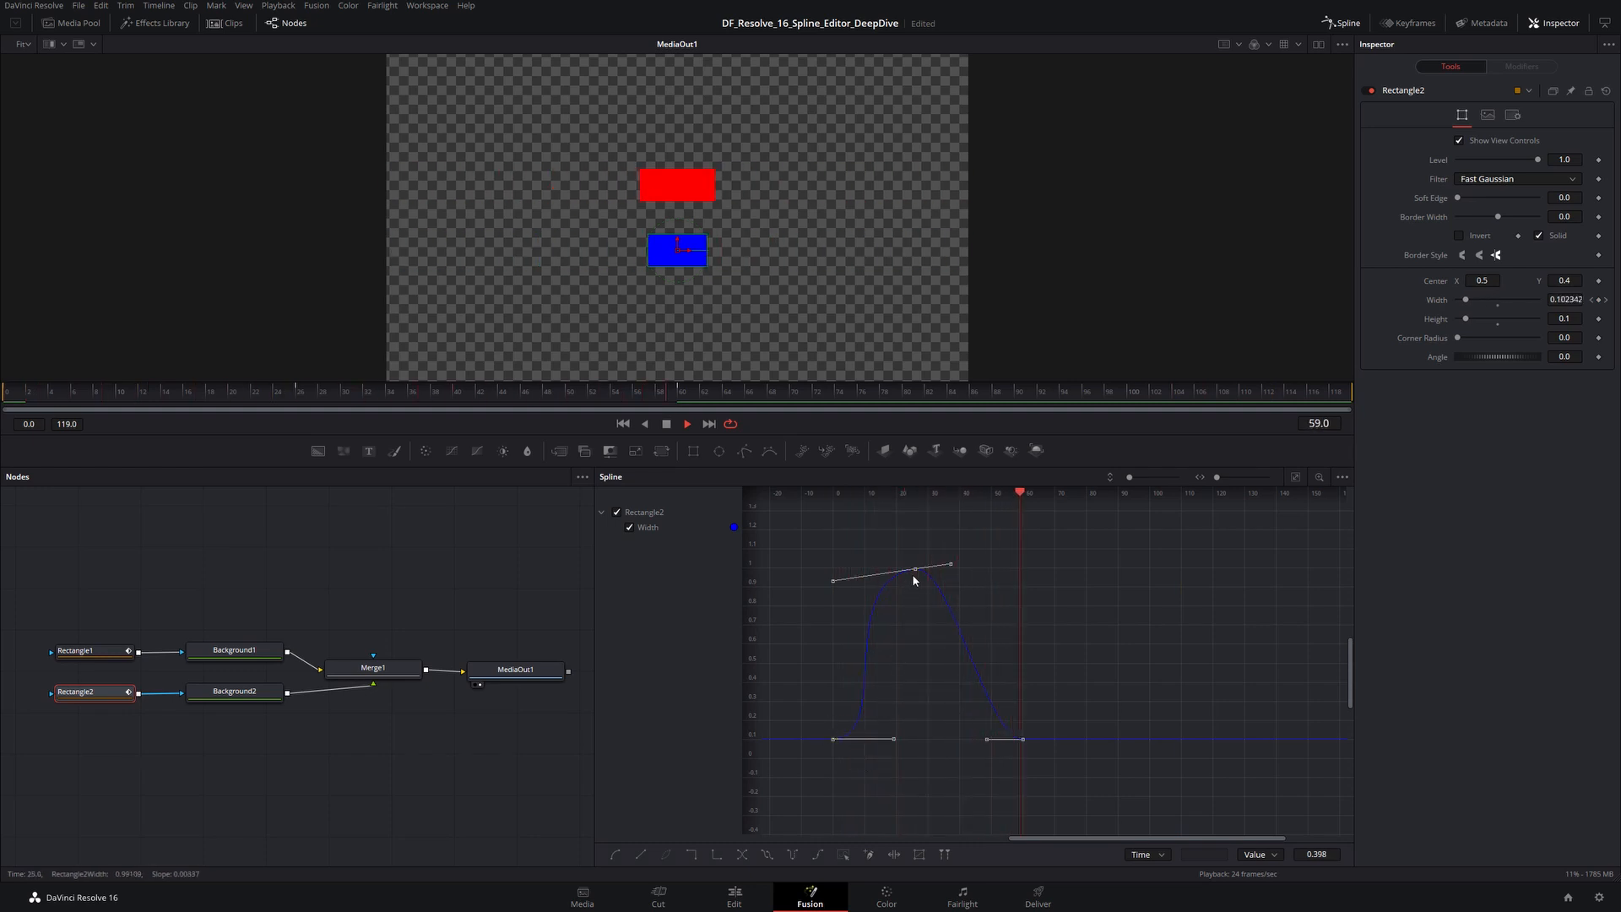
{"action": "left_click", "coordinate": [742, 855]}
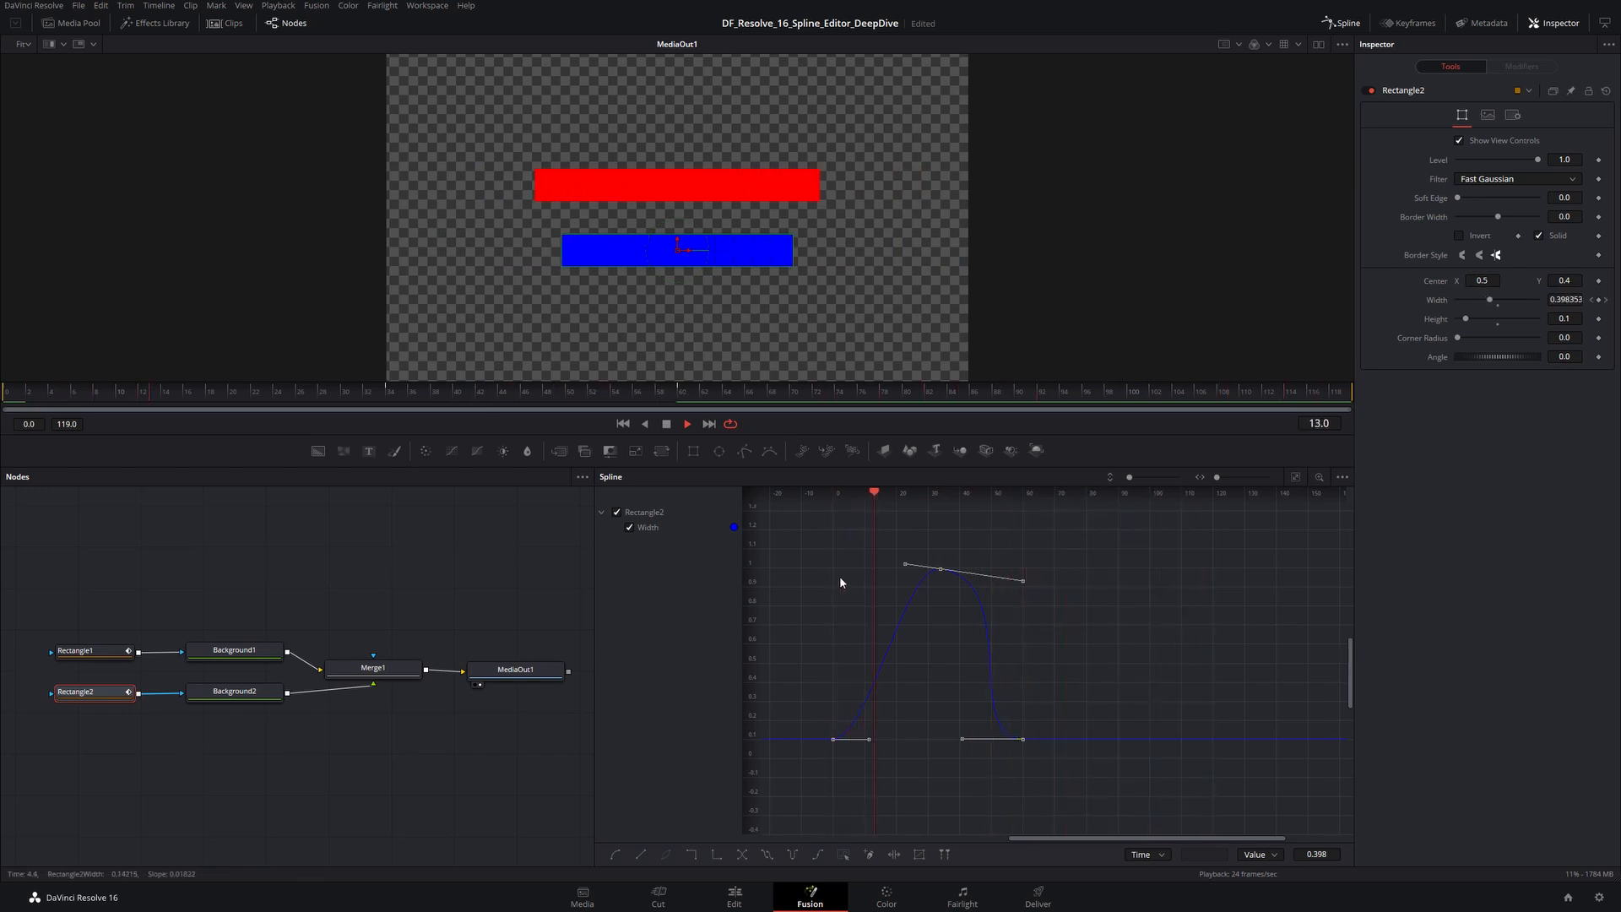
Select all of Rectangle2's Width keyframes and set the curve to Loop.
{"action": "left_click_drag", "start_coordinate": [814, 535], "coordinate": [1074, 784]}
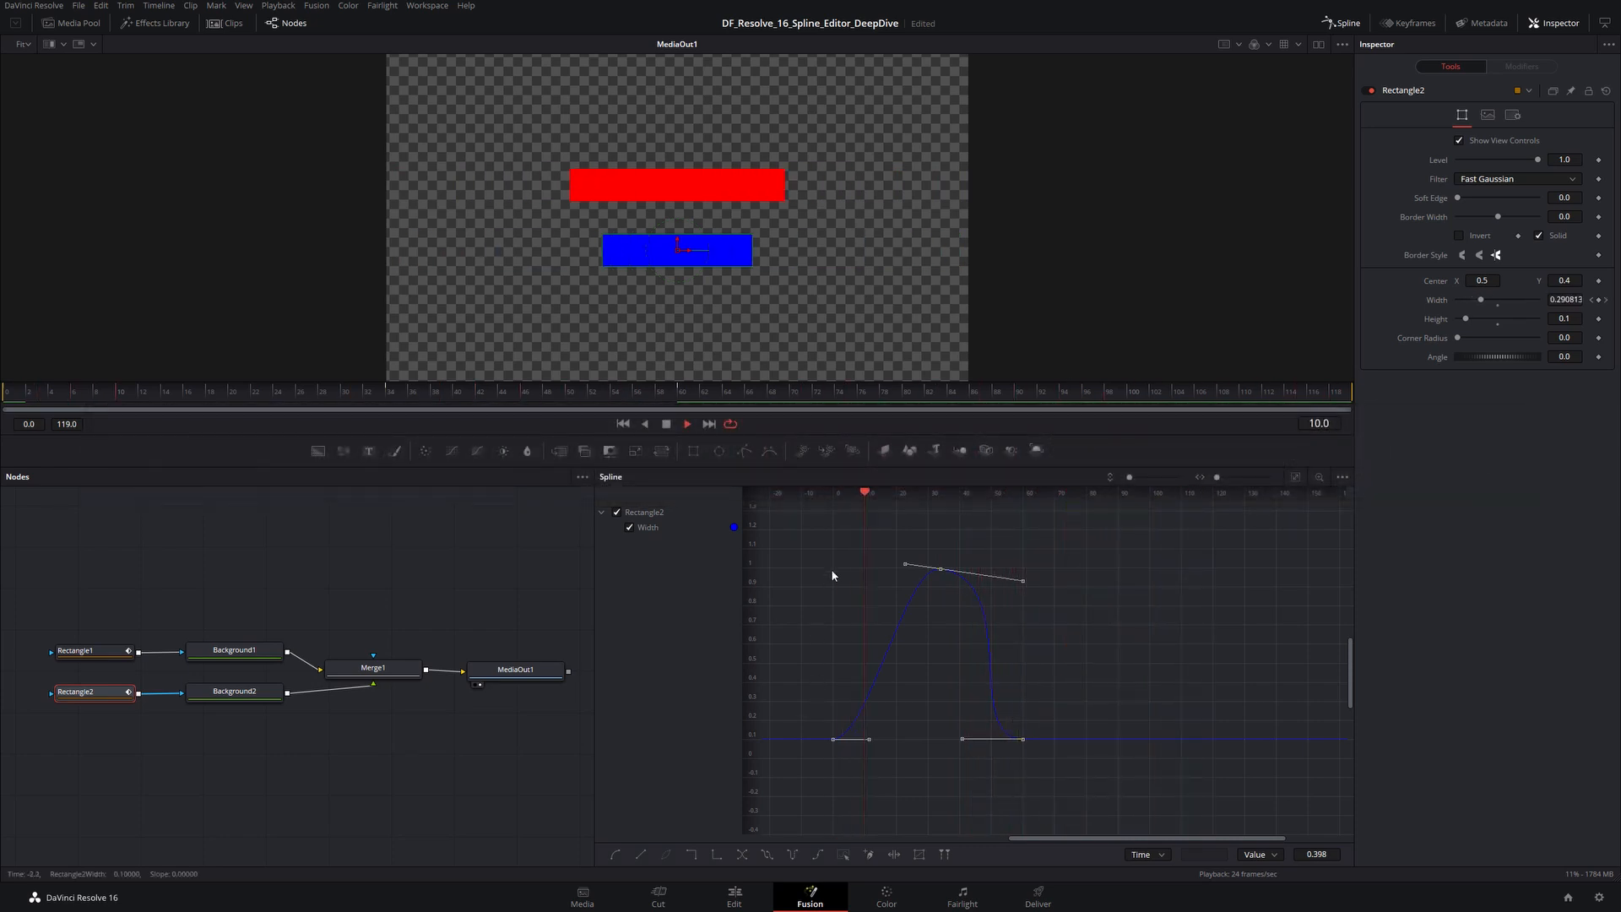
{"action": "left_click_drag", "start_coordinate": [817, 532], "coordinate": [1066, 775]}
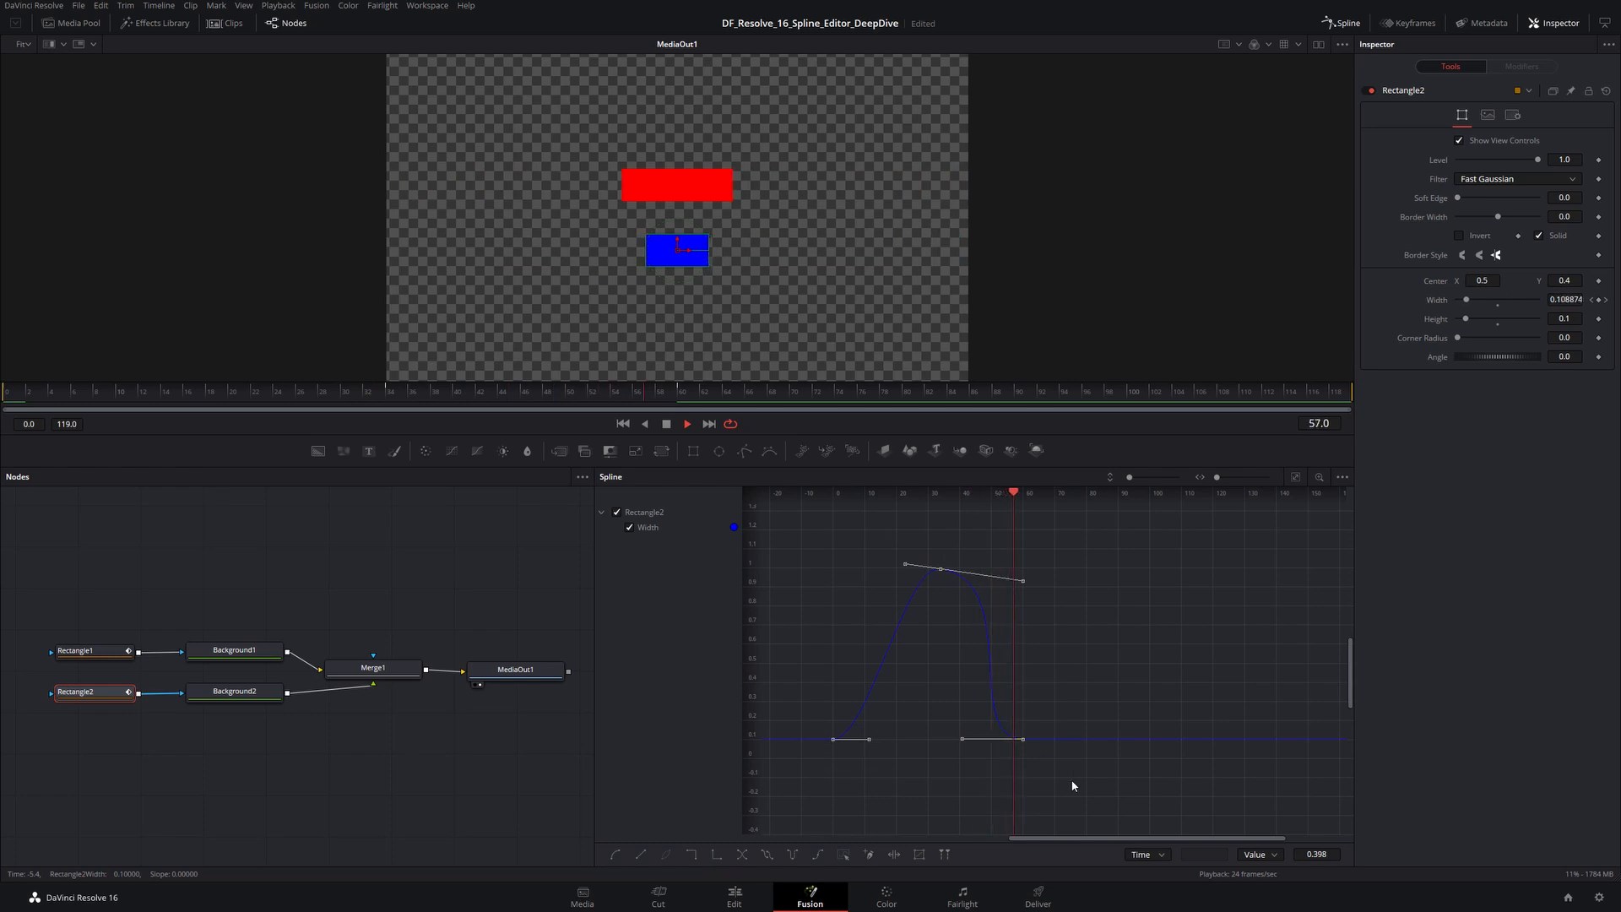
{"action": "left_click", "coordinate": [766, 858]}
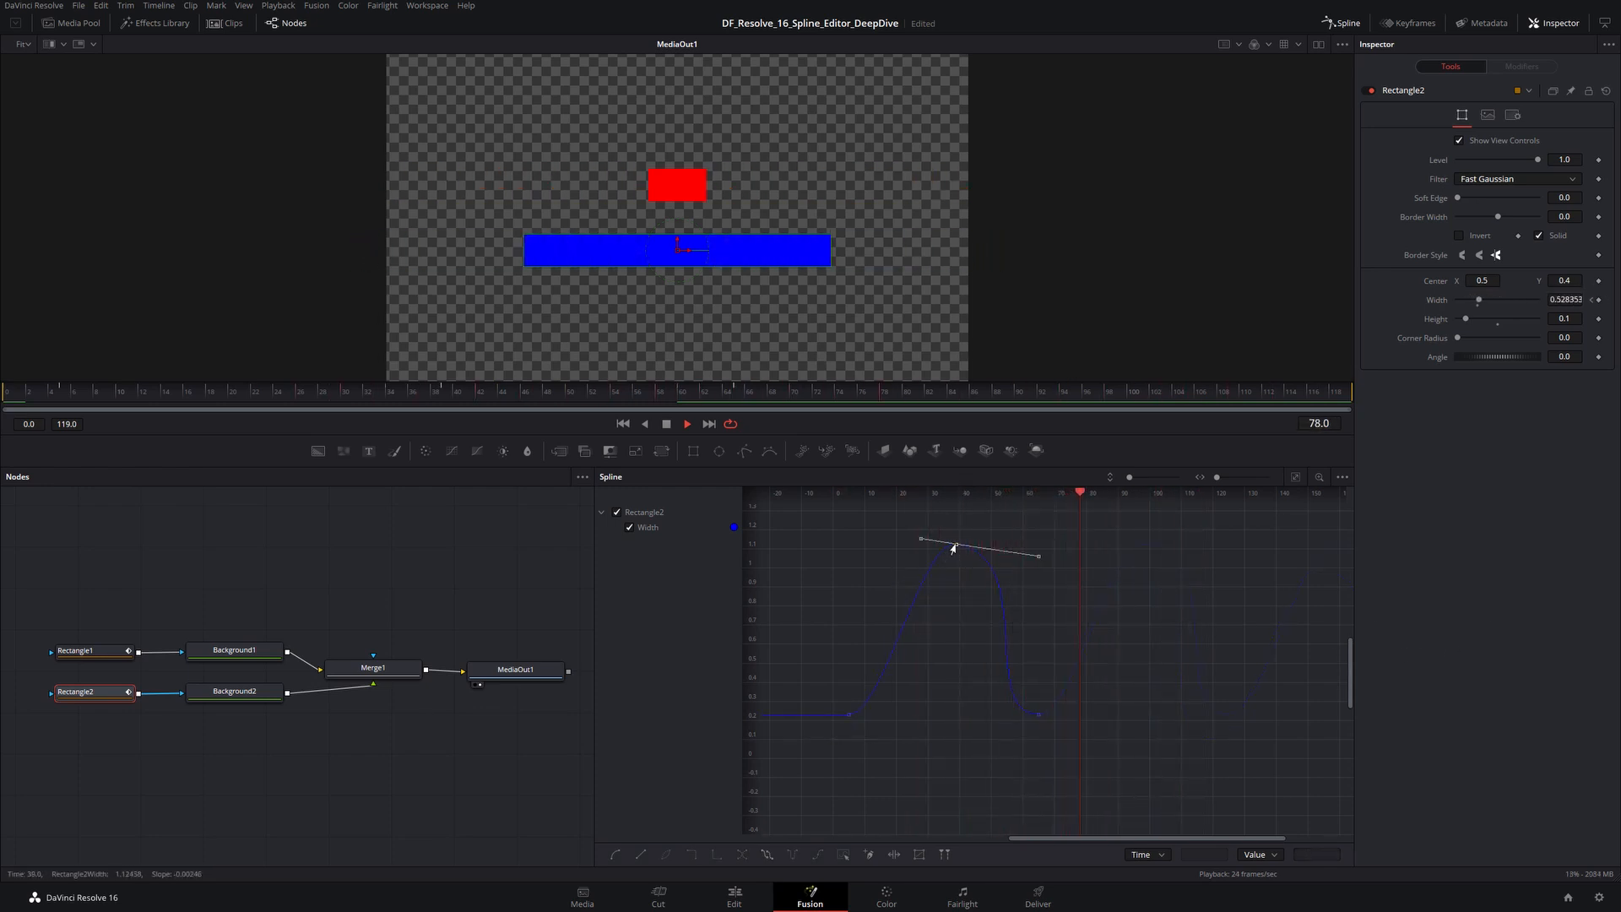
Move Rectangle2's peak Width keyframe to frame 28 at 0.908 with its handles tilted upward, and set all its keyframes to Ping Pong.
{"action": "left_click_drag", "start_coordinate": [954, 549], "coordinate": [906, 591]}
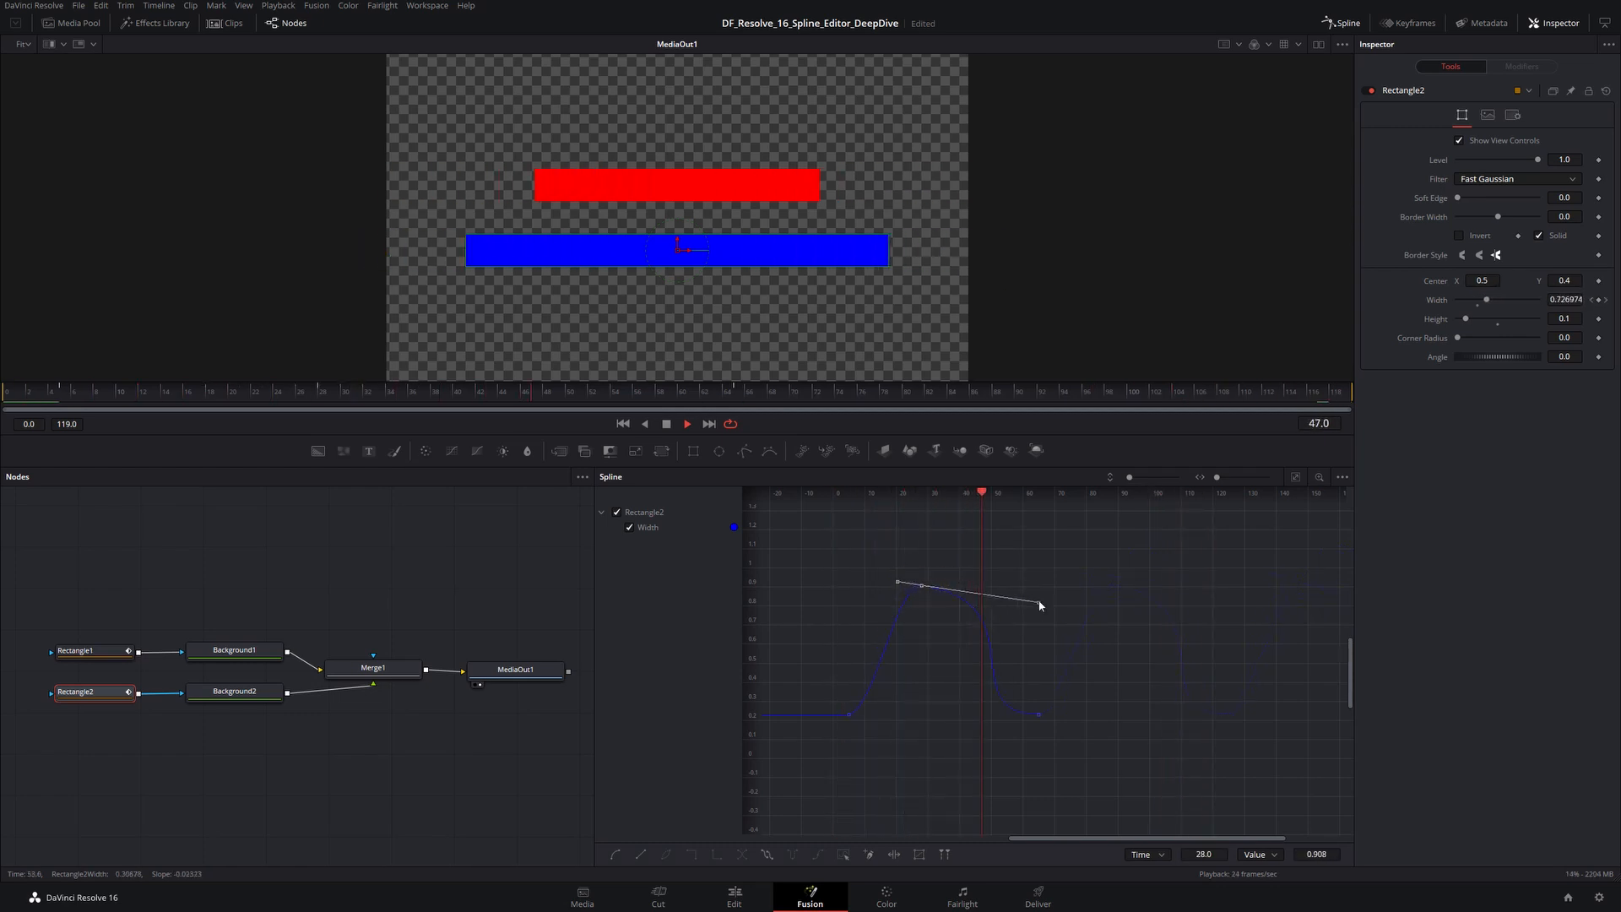
{"action": "left_click_drag", "start_coordinate": [1044, 605], "coordinate": [1016, 532]}
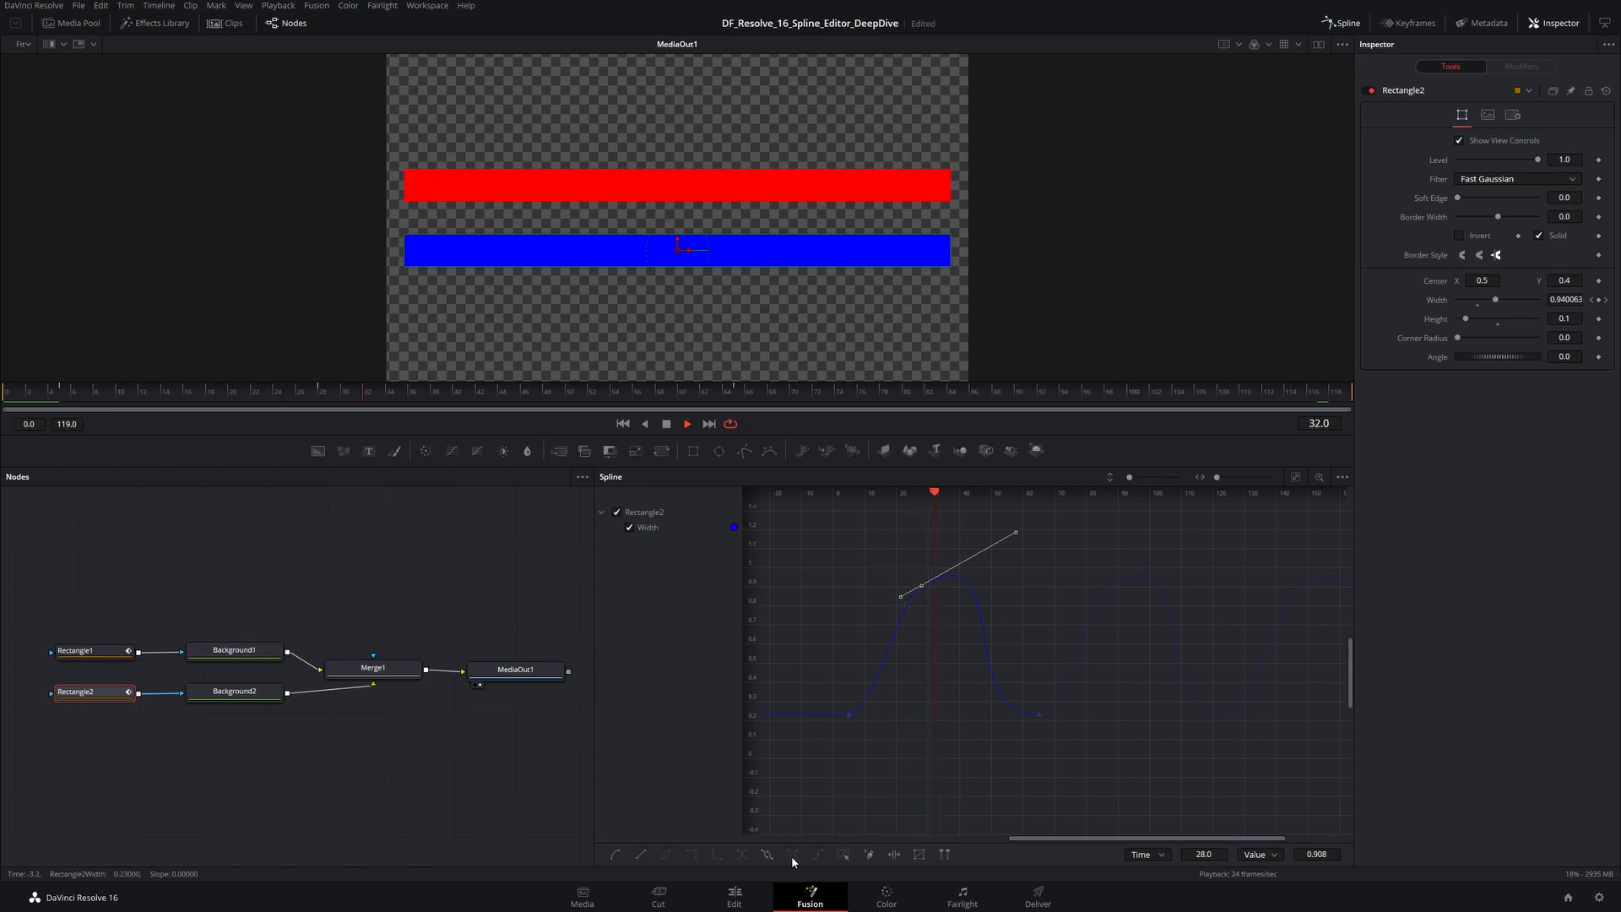
{"action": "left_click_drag", "start_coordinate": [818, 534], "coordinate": [1051, 735]}
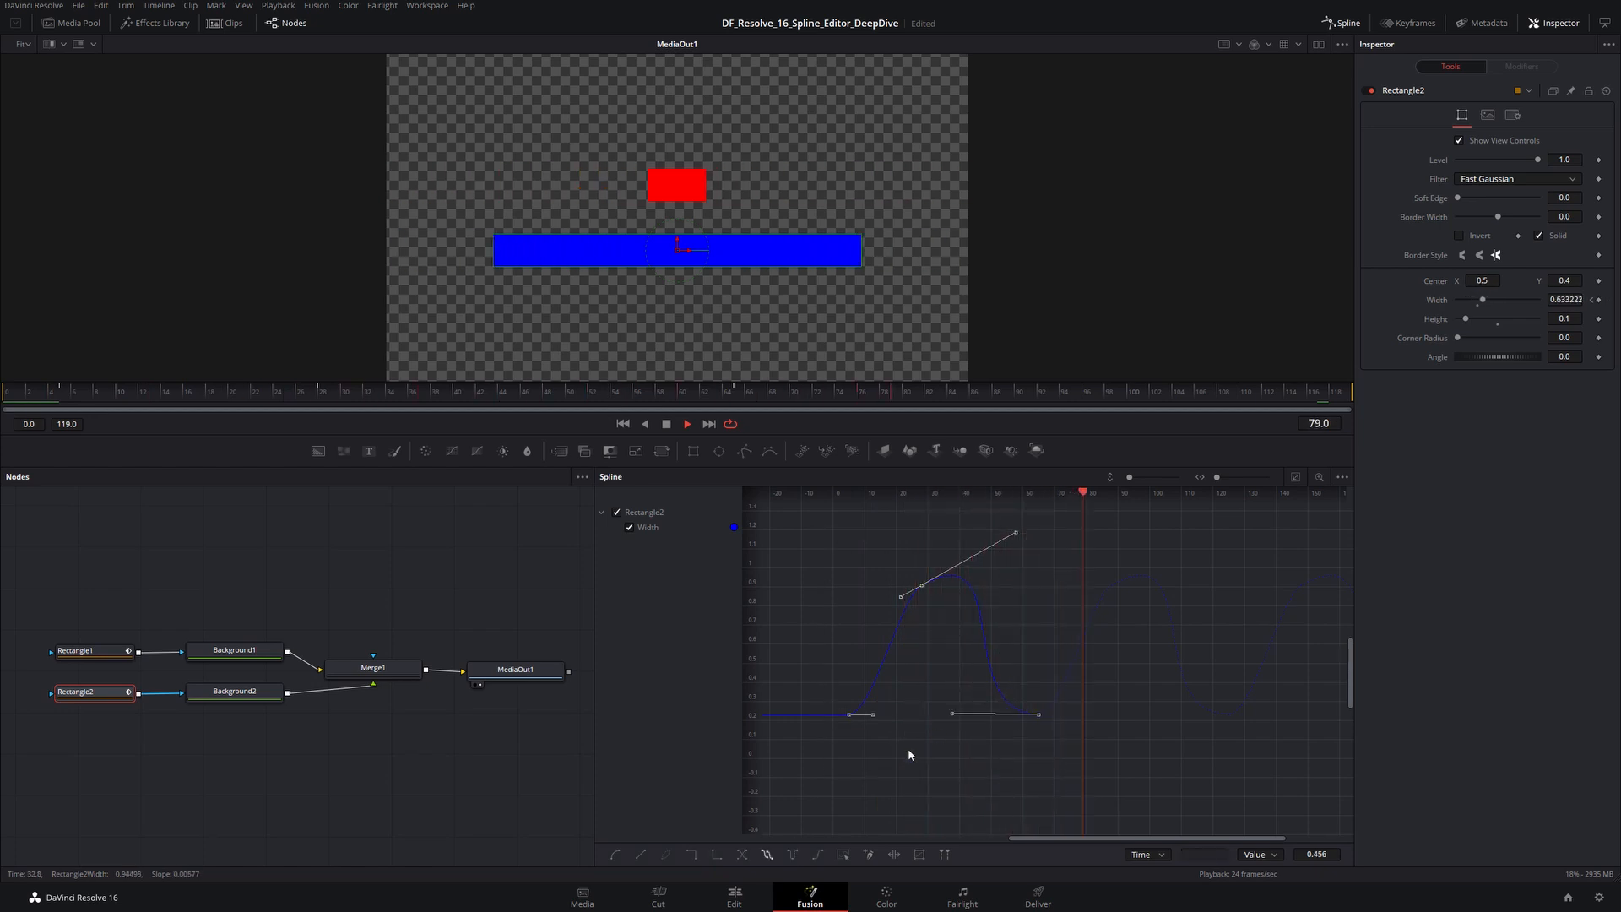
{"action": "left_click", "coordinate": [792, 854]}
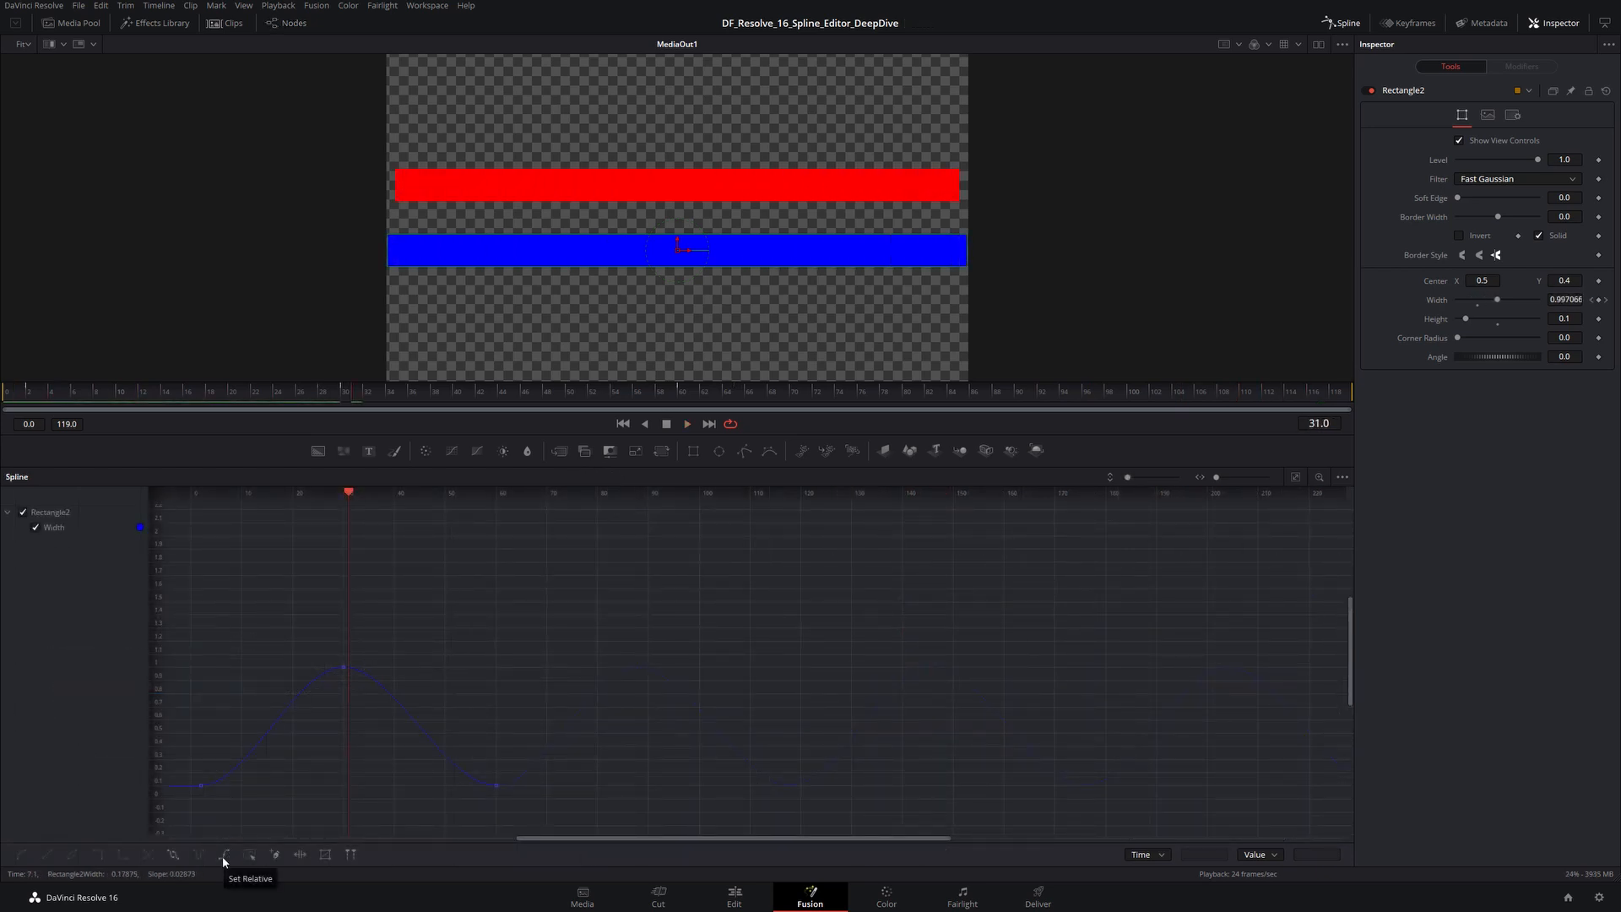
Move the playhead to frame 60, try raising Rectangle2's last Width keyframe, and undo the change.
{"action": "left_click_drag", "start_coordinate": [513, 617], "coordinate": [188, 819]}
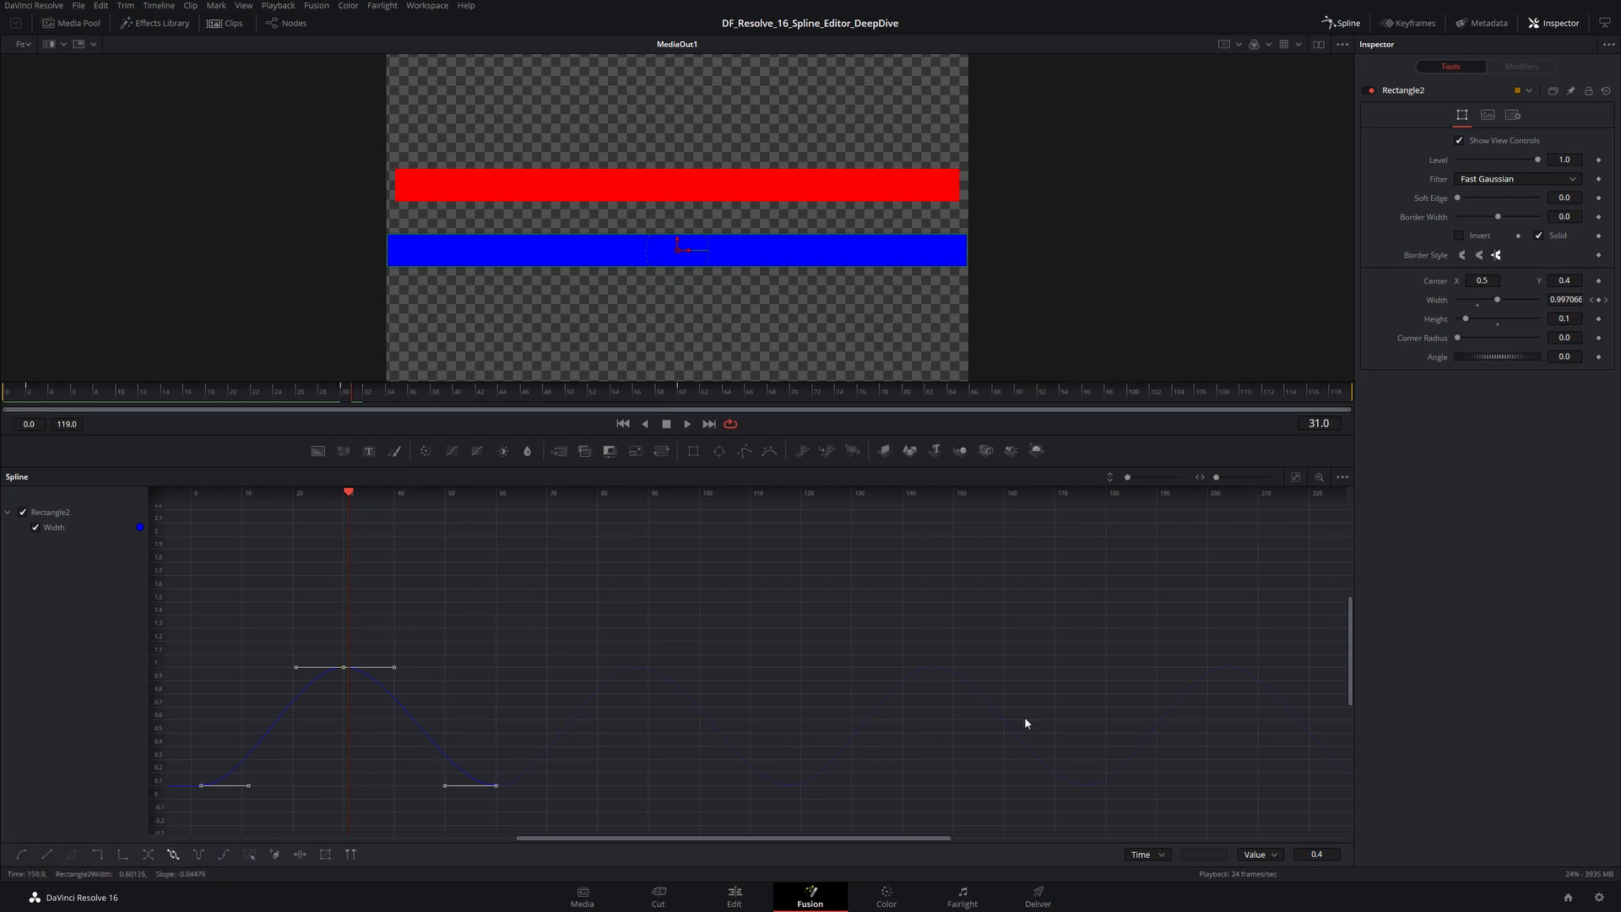
{"action": "left_click", "coordinate": [523, 733]}
{"action": "left_click_drag", "start_coordinate": [348, 492], "coordinate": [496, 509]}
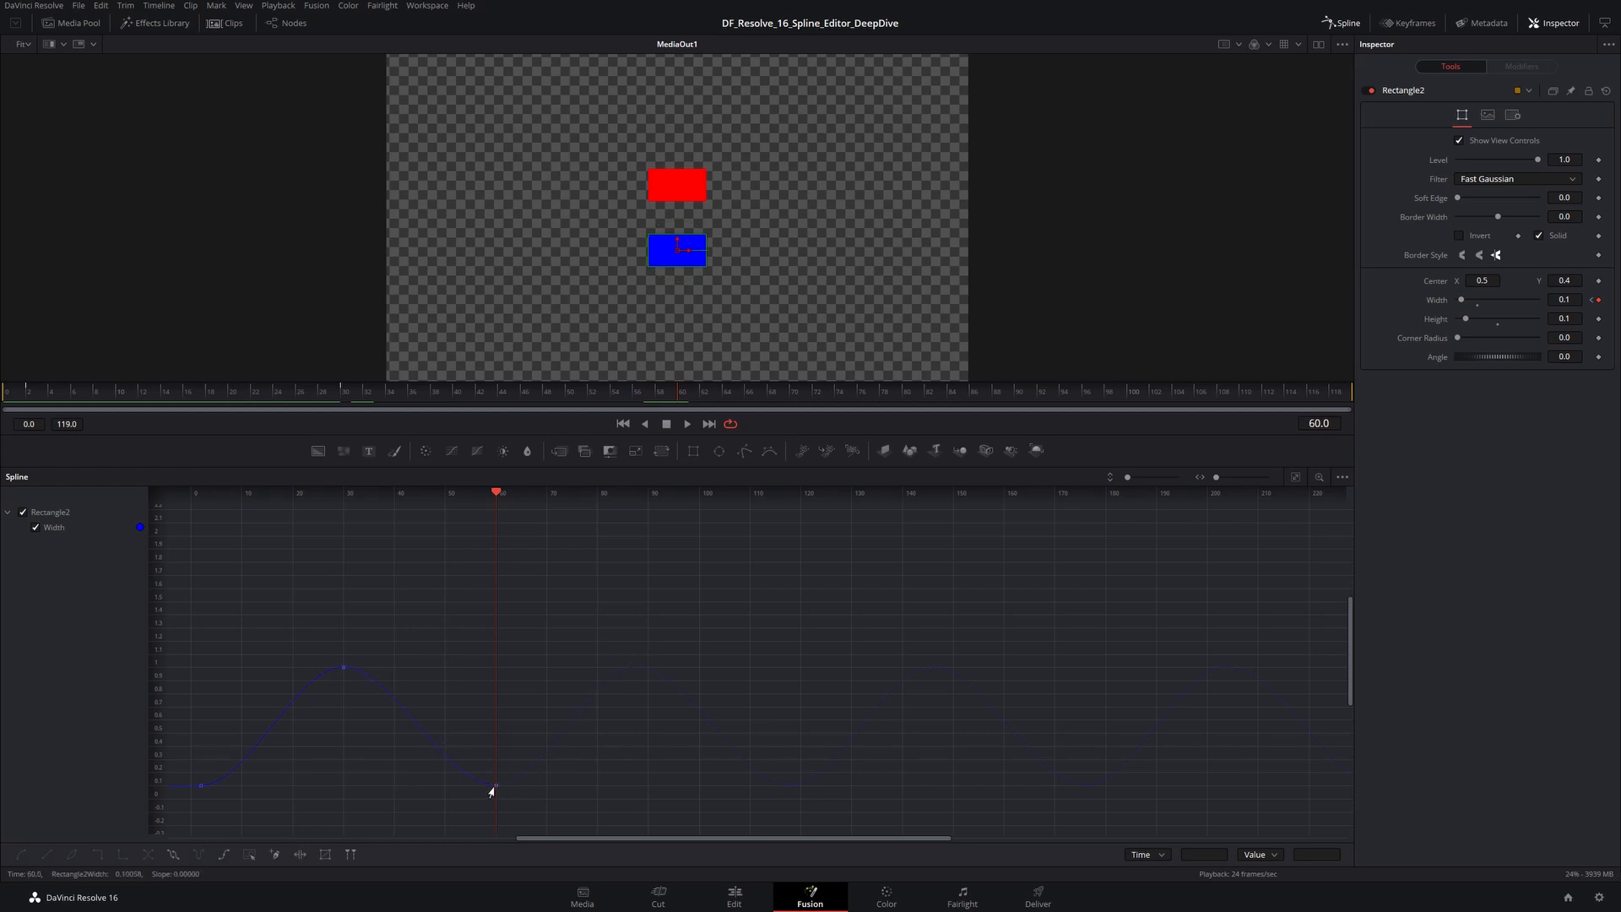
{"action": "left_click_drag", "start_coordinate": [494, 792], "coordinate": [493, 709]}
{"action": "key", "text": "ctrl+z"}
Apply Set Relative to all of Rectangle2's Width keyframes, try raising the last keyframe to 0.495, and undo that value change.
{"action": "left_click_drag", "start_coordinate": [533, 608], "coordinate": [174, 826]}
{"action": "left_click", "coordinate": [223, 856]}
{"action": "left_click", "coordinate": [550, 803]}
{"action": "left_click", "coordinate": [496, 786]}
{"action": "left_click_drag", "start_coordinate": [494, 793], "coordinate": [494, 740]}
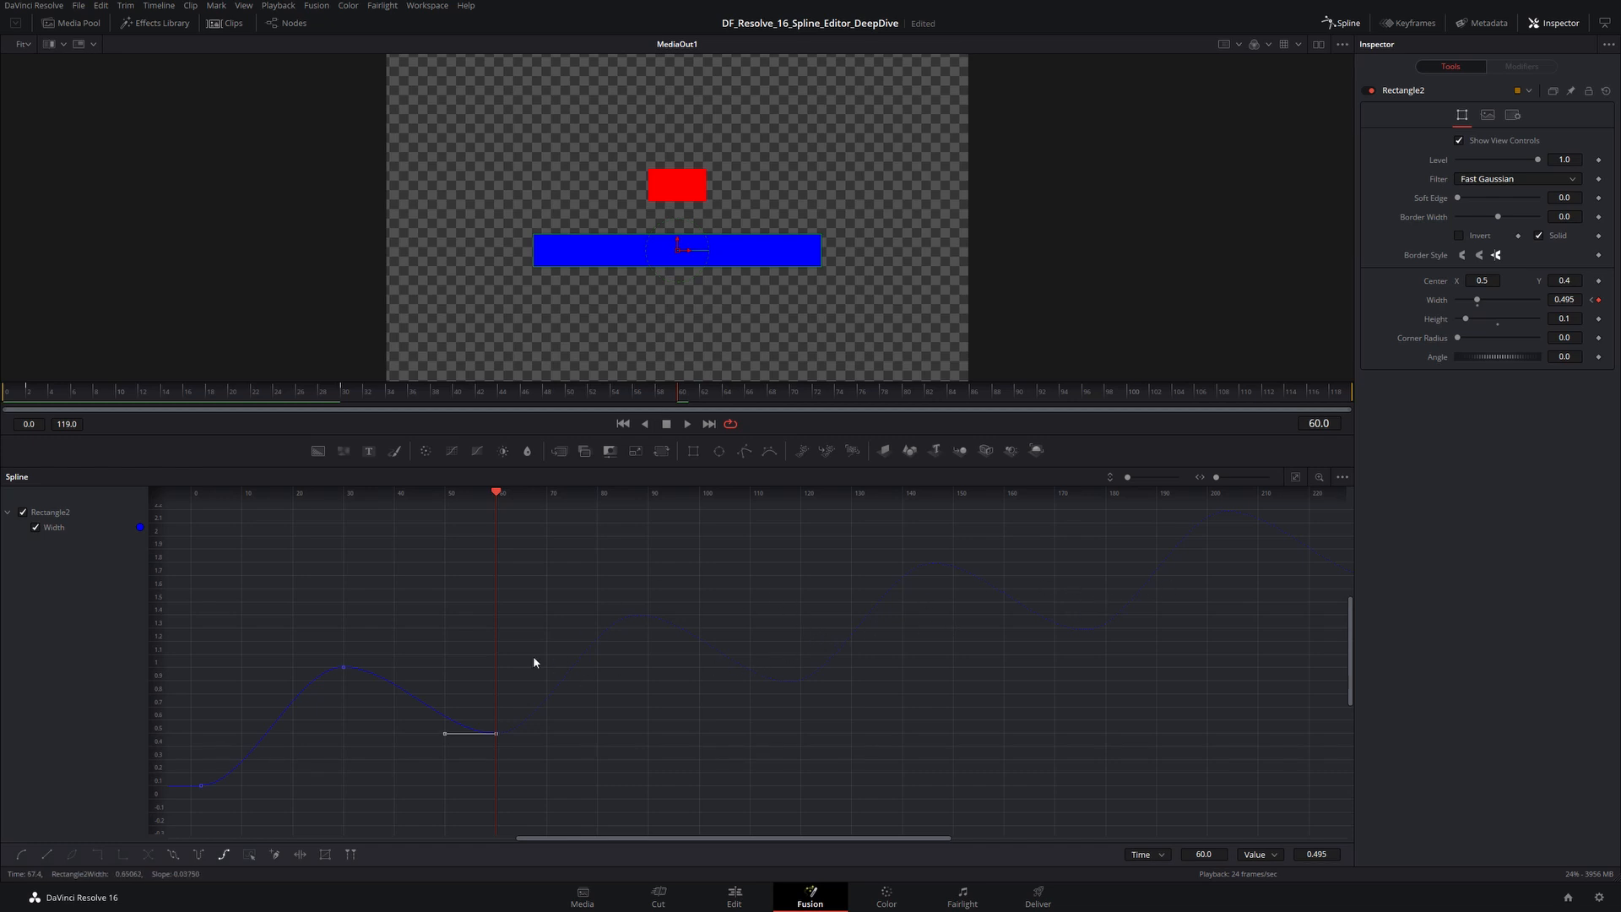
{"action": "key", "text": "ctrl+z"}
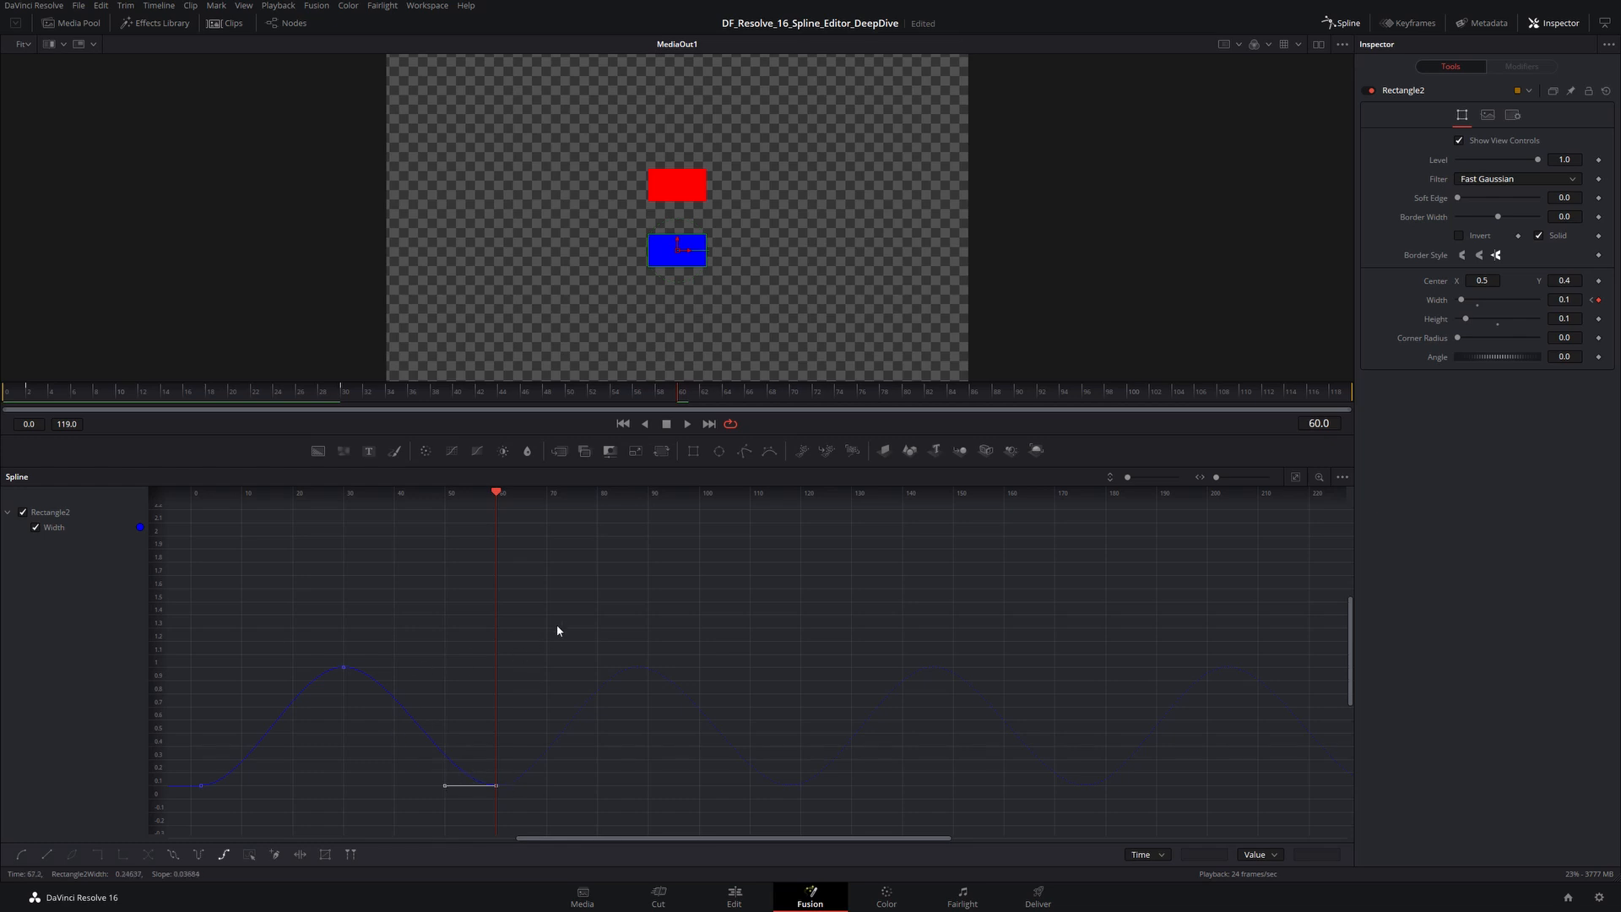
Turn off Set Relative for all of Rectangle2's Width keyframes and fit the curve to the Spline editor.
{"action": "left_click_drag", "start_coordinate": [572, 596], "coordinate": [188, 812]}
{"action": "left_click", "coordinate": [225, 854]}
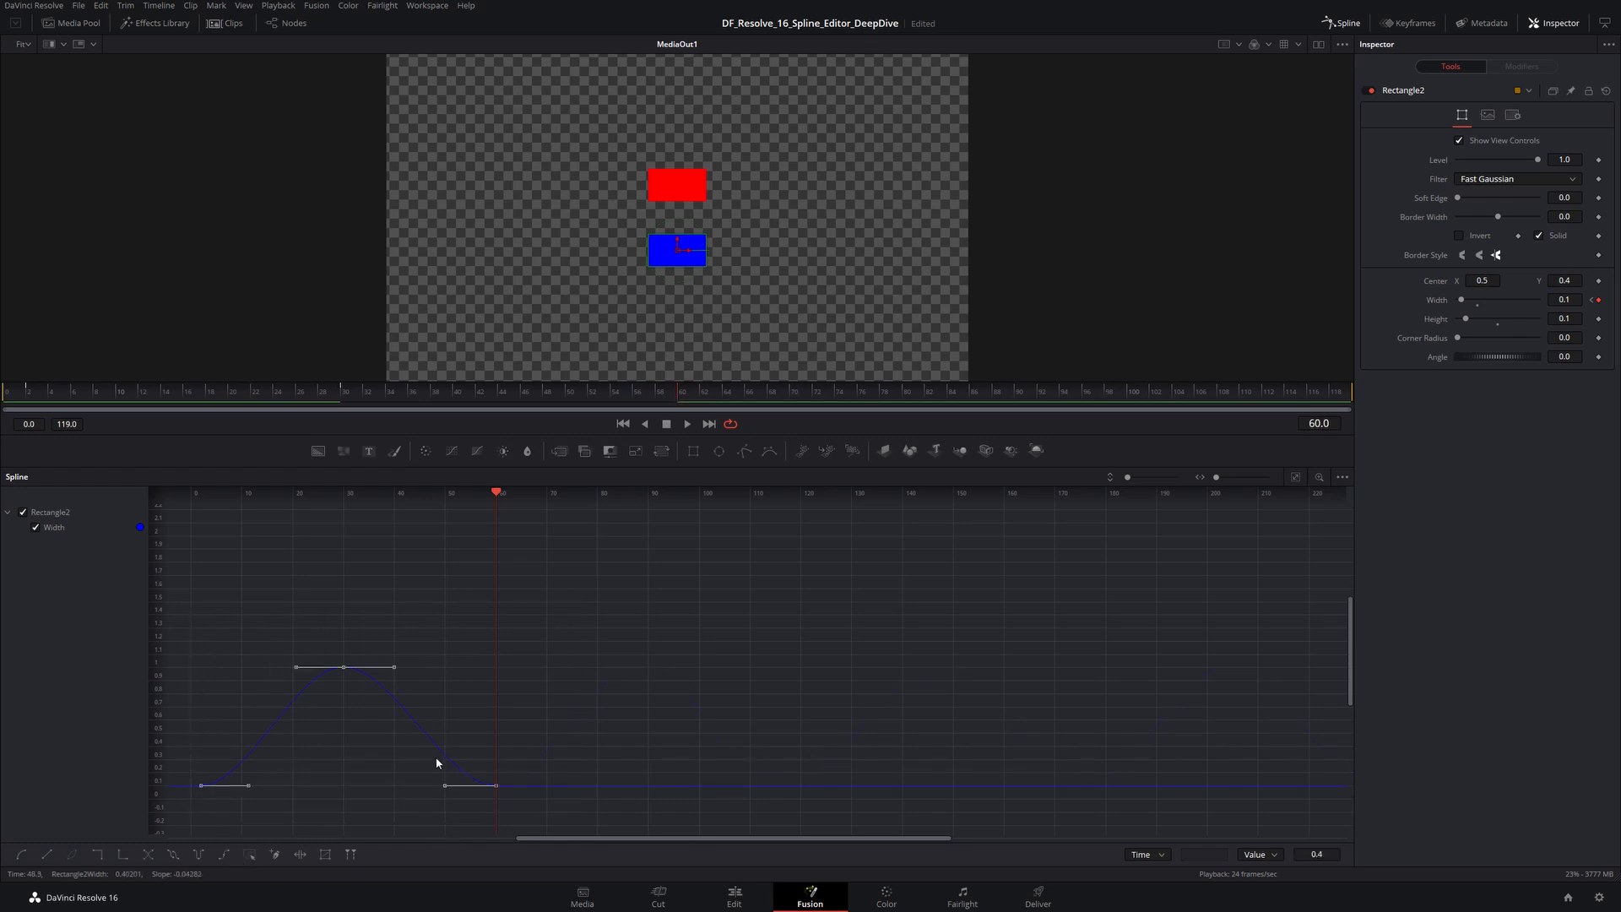
{"action": "left_click_drag", "start_coordinate": [559, 631], "coordinate": [667, 616]}
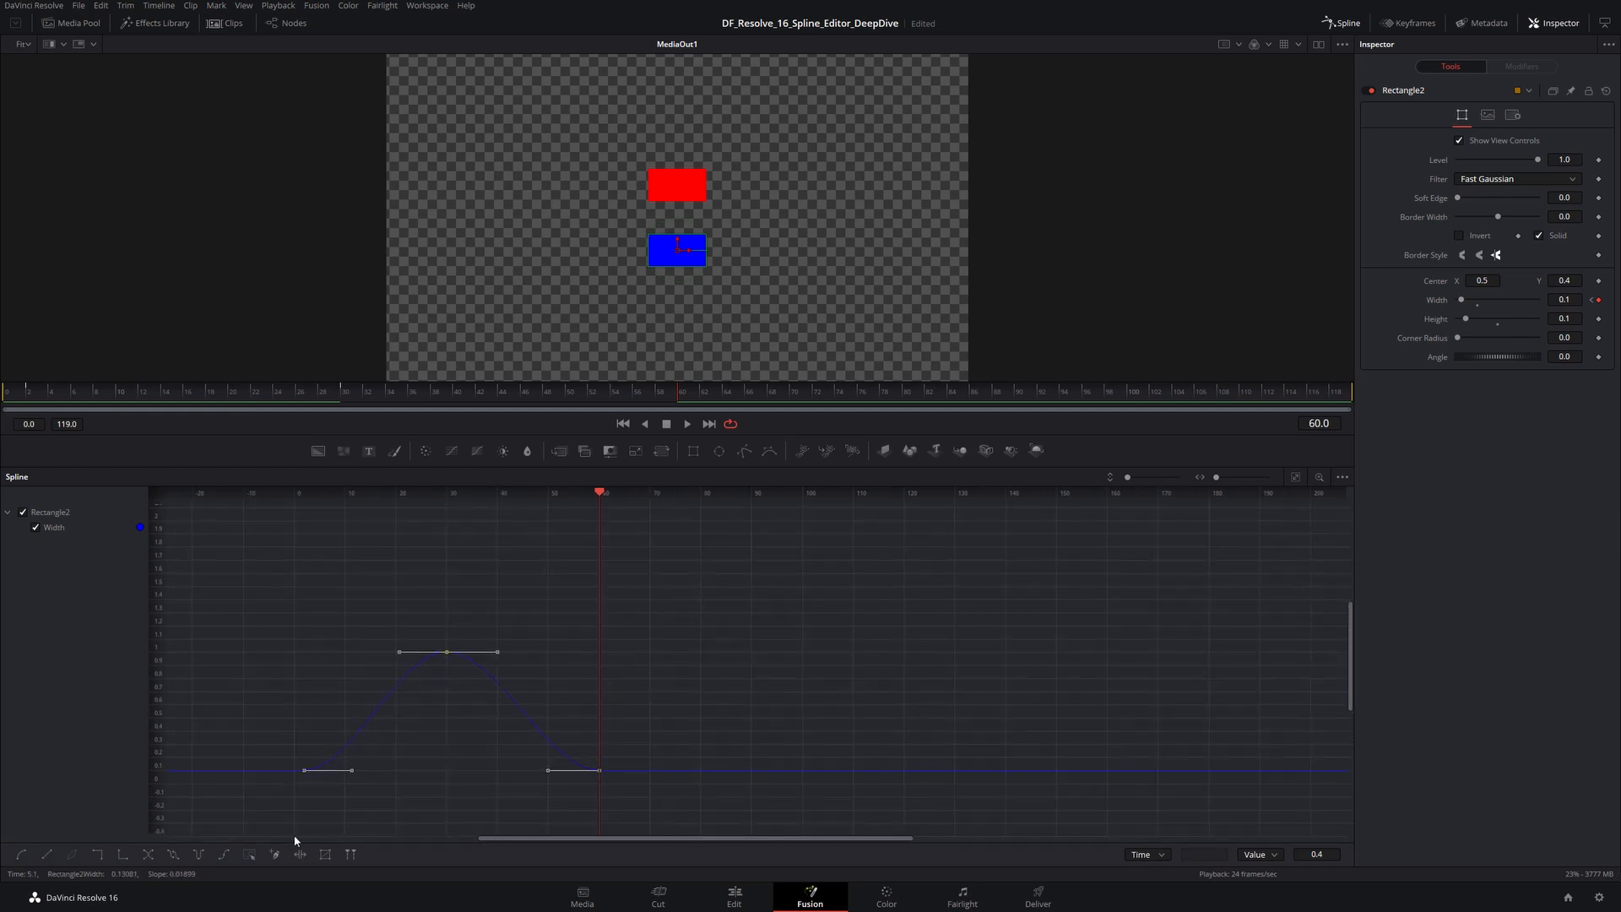
{"action": "left_click", "coordinate": [1295, 477]}
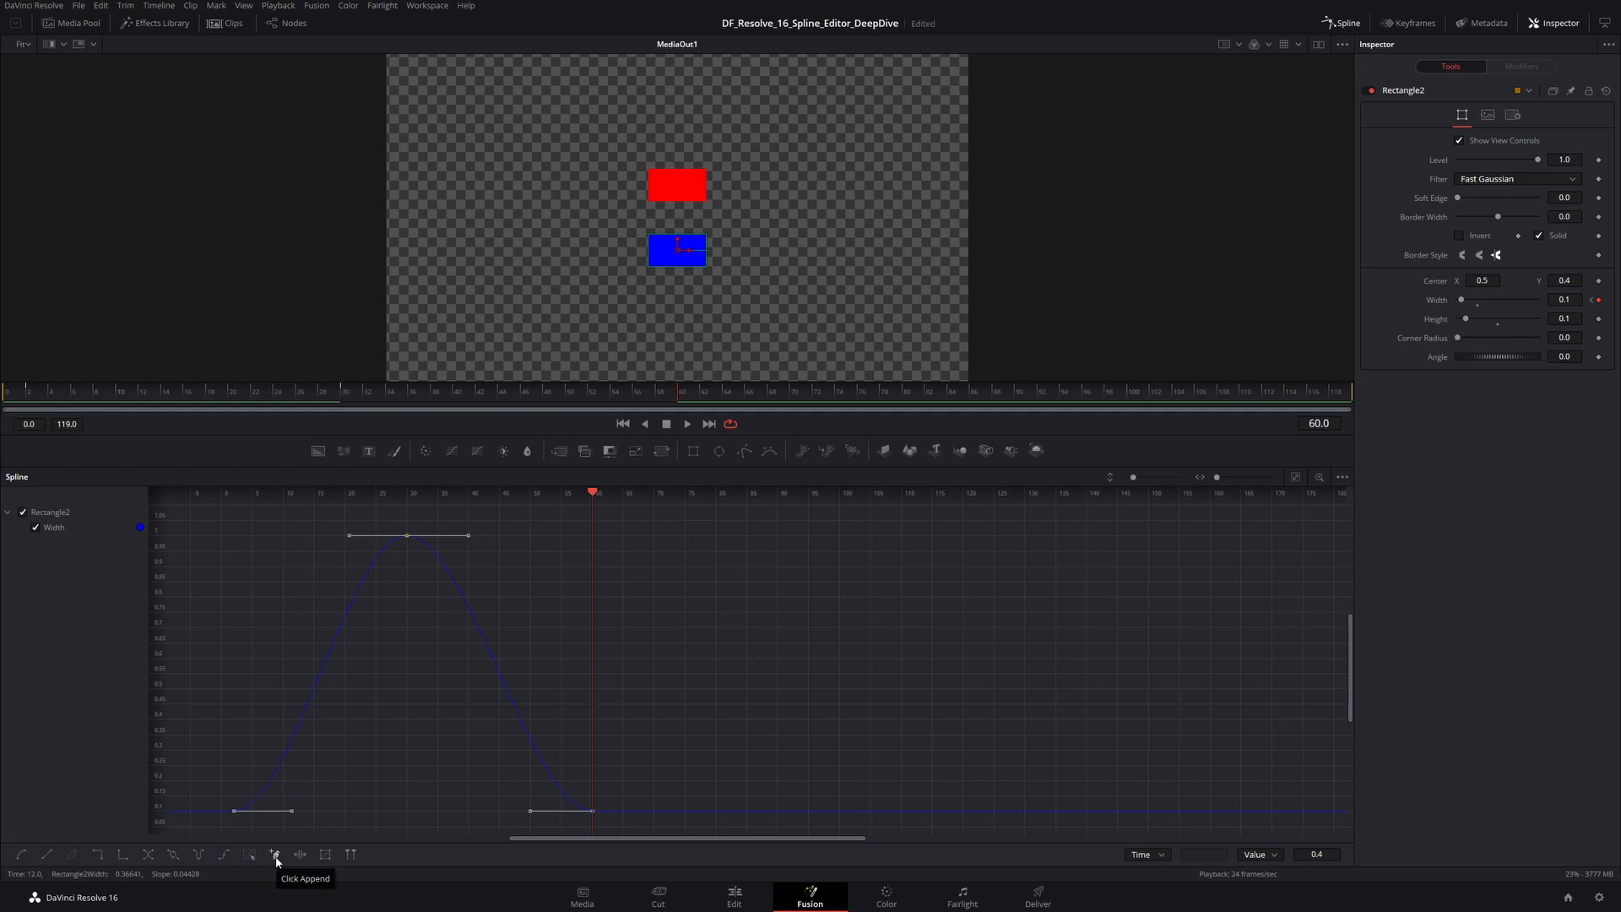
Try adding a keyframe on the falling side of Rectangle2's Width curve at about frame 40, and undo it.
{"action": "left_click", "coordinate": [319, 597]}
{"action": "left_click", "coordinate": [471, 618]}
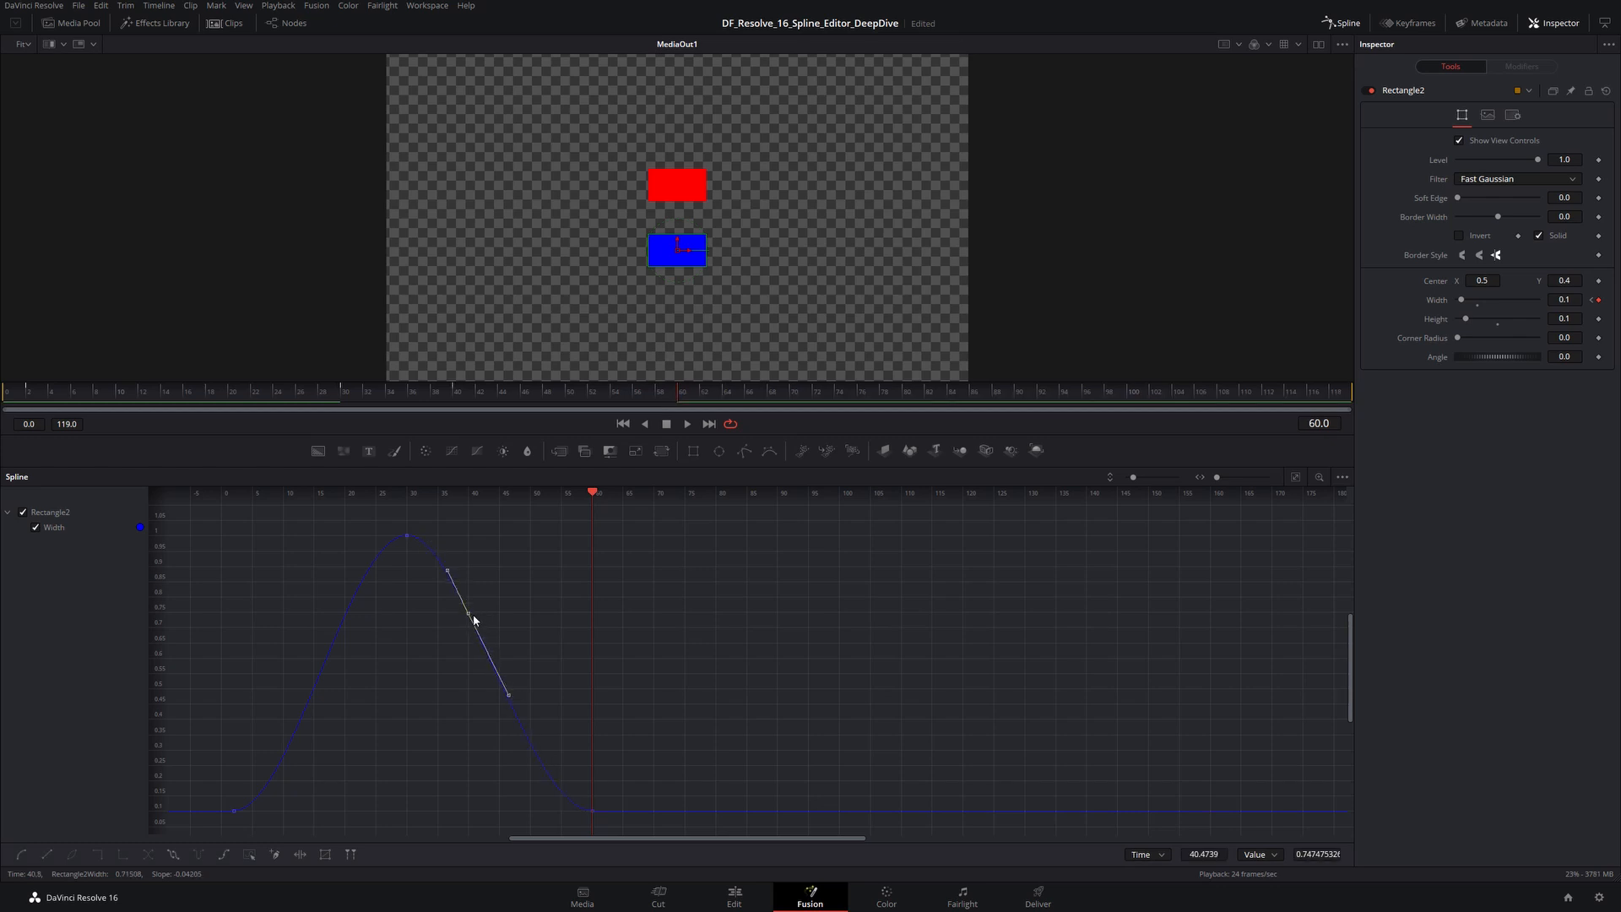
{"action": "key", "text": "ctrl+z"}
With Click Append, add Width keyframes at frame 16 with value 0.926 and at about frame 43 on the falling side.
{"action": "left_click", "coordinate": [275, 857]}
{"action": "left_click", "coordinate": [331, 564]}
{"action": "left_click_drag", "start_coordinate": [331, 561], "coordinate": [320, 559]}
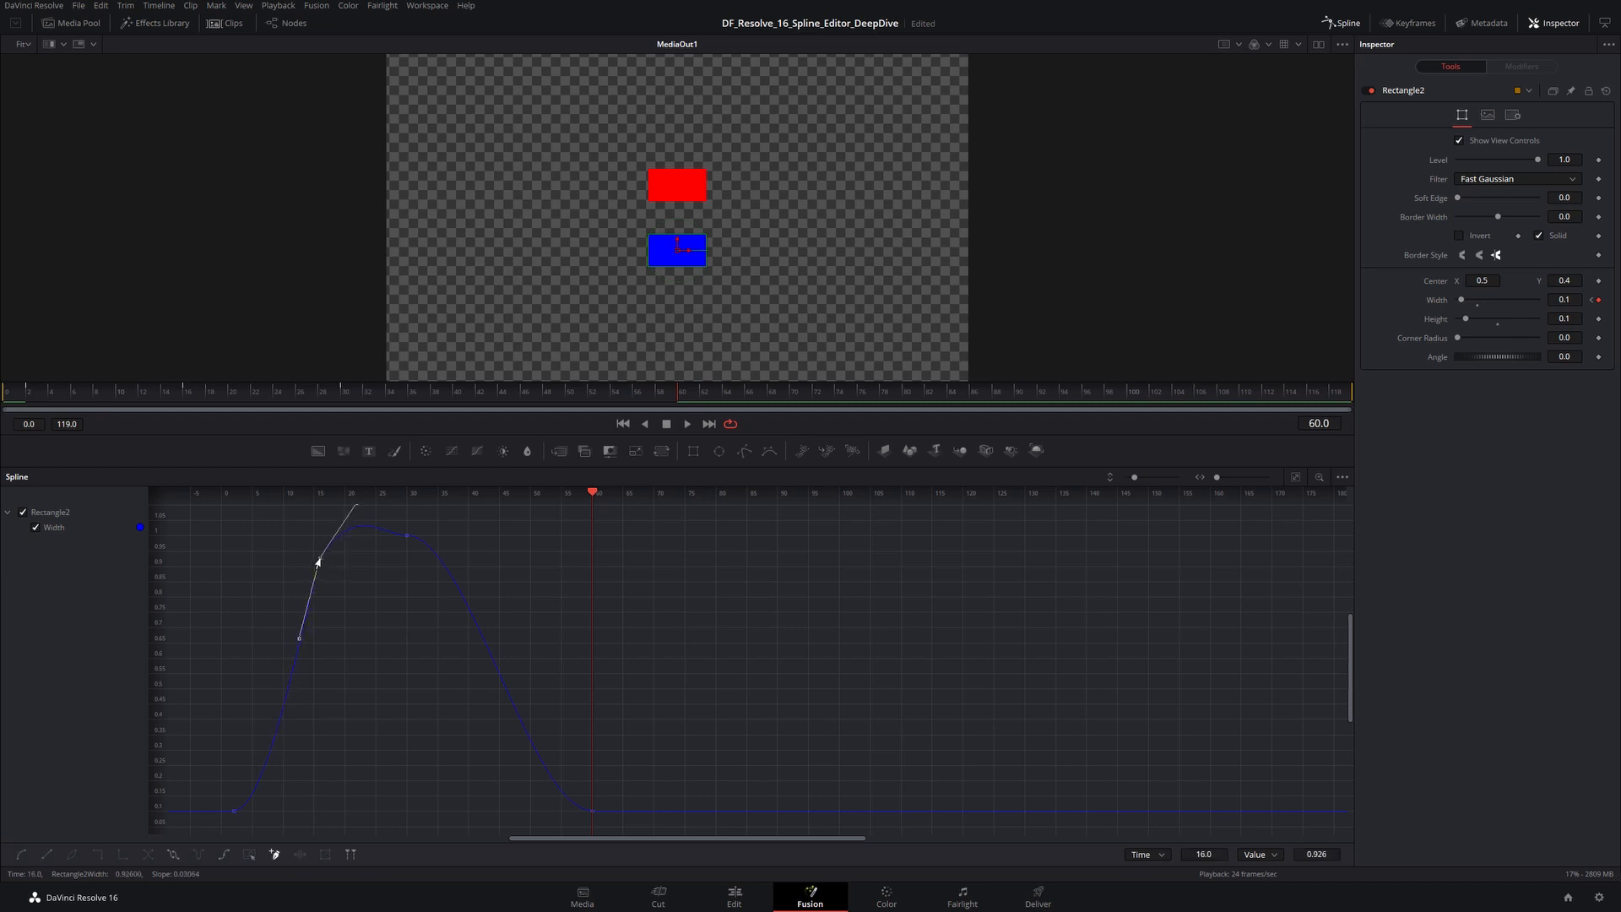
{"action": "left_click", "coordinate": [487, 723]}
Time-stretch all of Rectangle2's Width keyframes so that the last one lands at about frame 84.
{"action": "left_click_drag", "start_coordinate": [218, 511], "coordinate": [614, 832]}
{"action": "left_click", "coordinate": [299, 854]}
{"action": "left_click", "coordinate": [595, 549]}
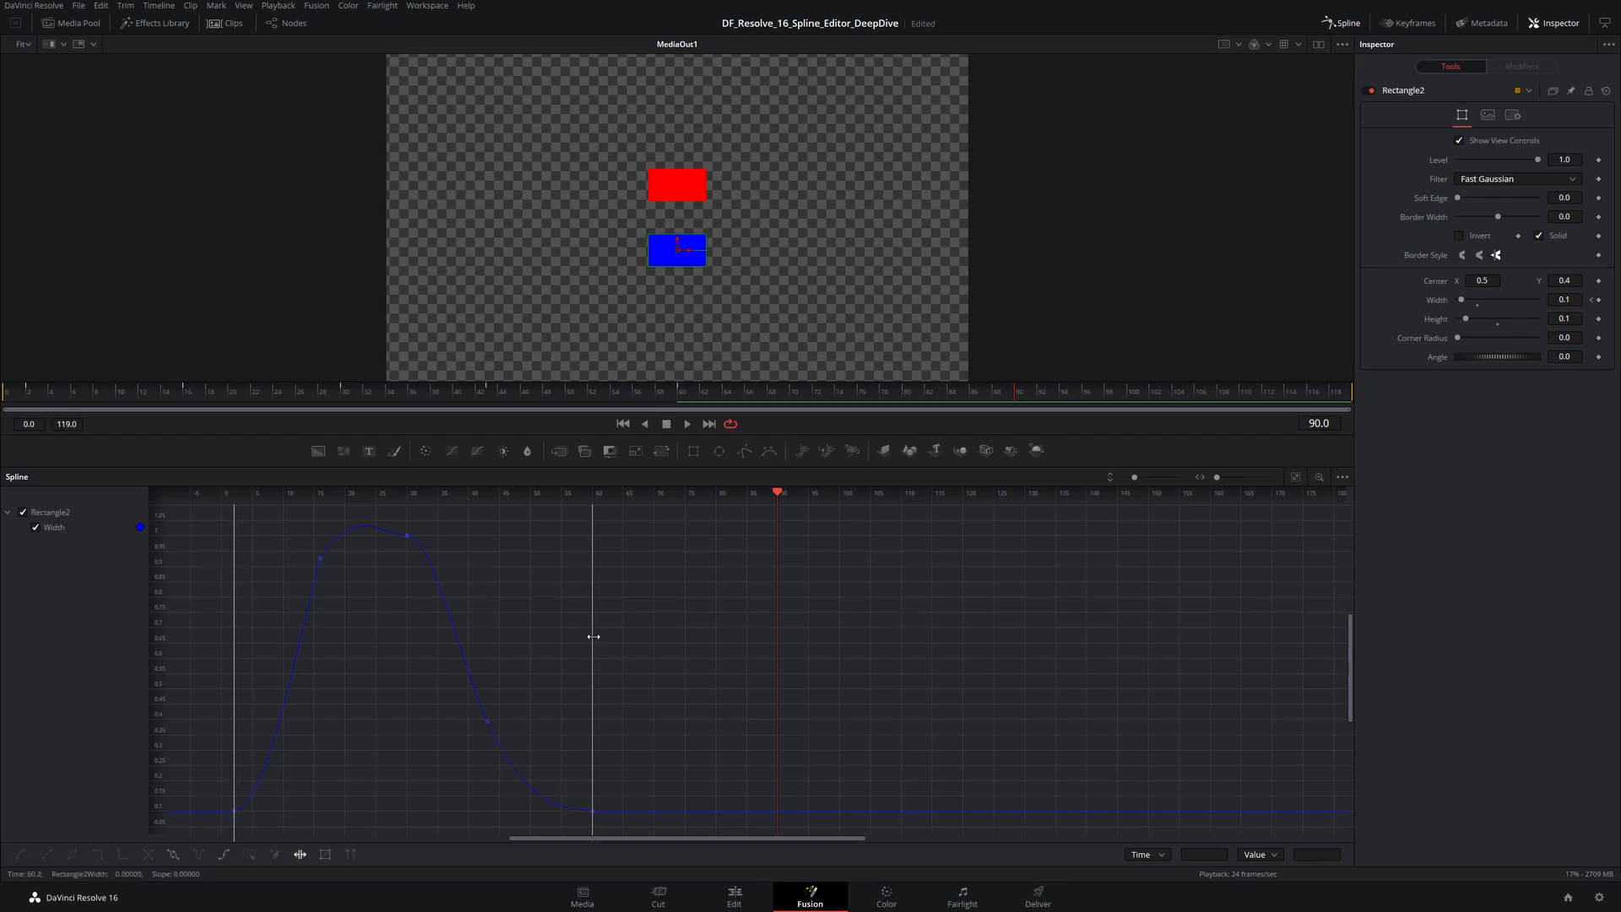
{"action": "left_click_drag", "start_coordinate": [590, 636], "coordinate": [678, 633]}
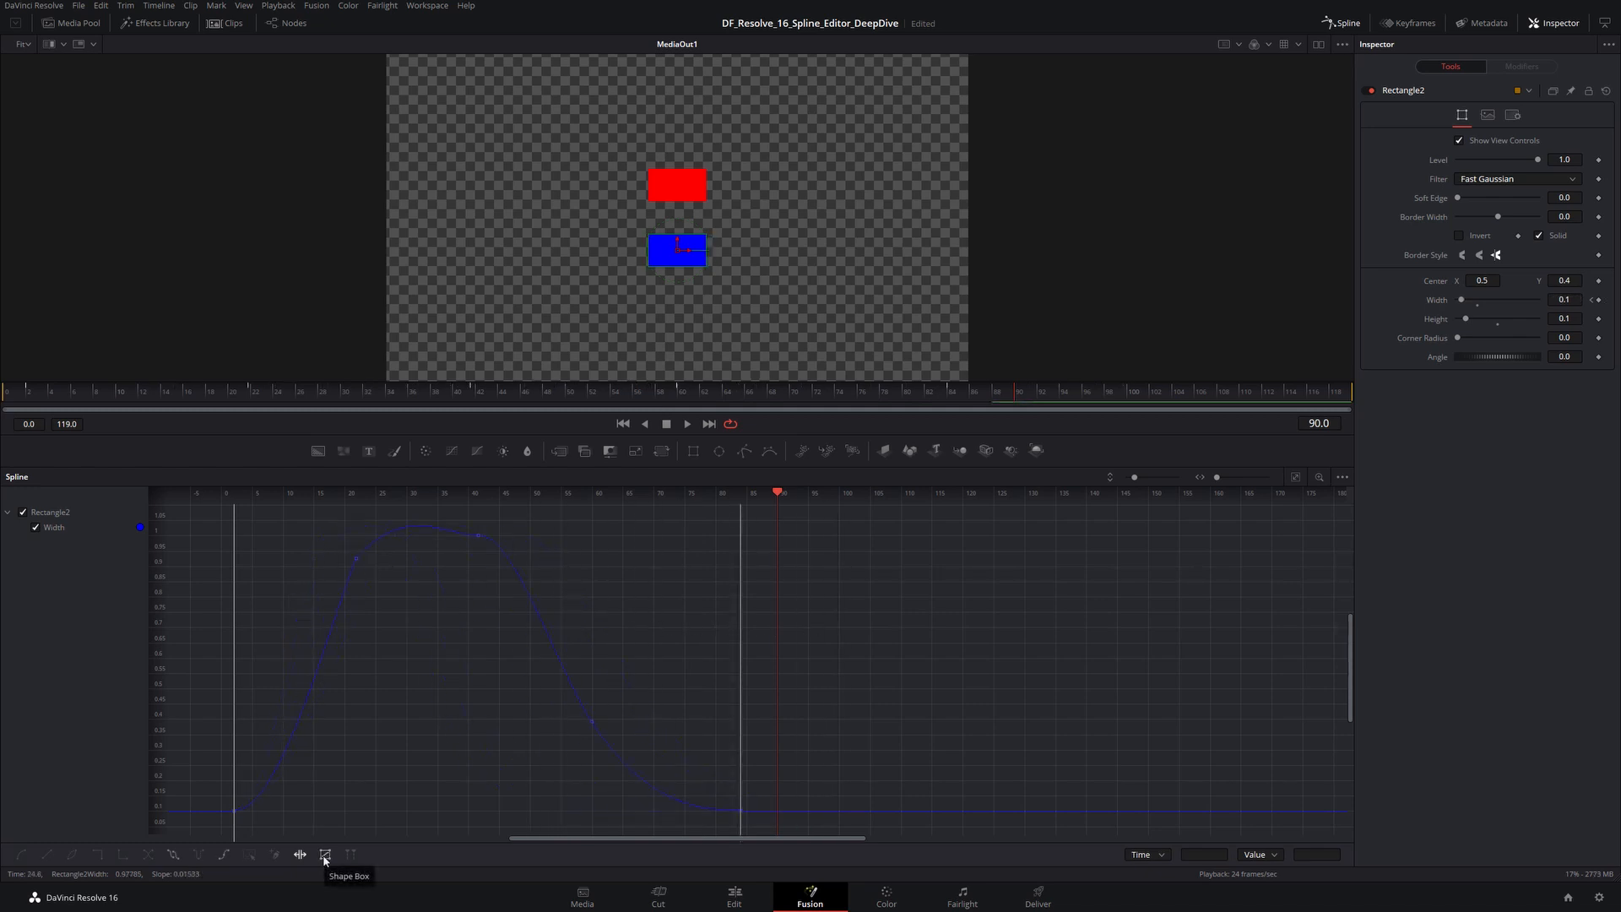
Draw a Shape Box around the three middle Width keyframes and skew it by lowering its upper-right corner and moving its left edge inward.
{"action": "left_click", "coordinate": [325, 855]}
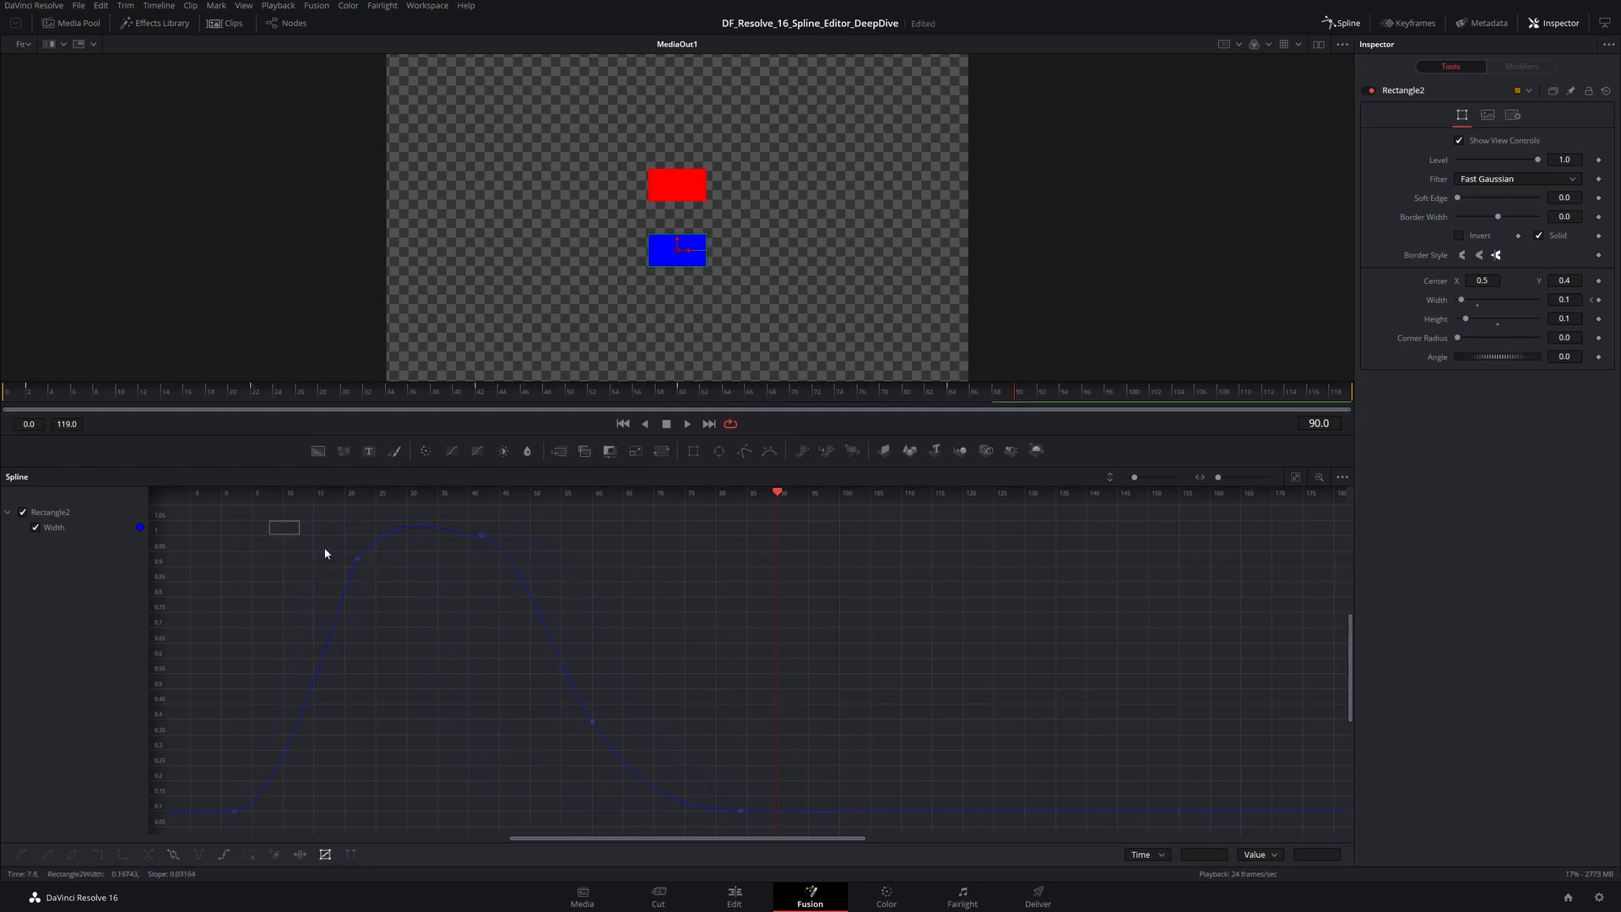
{"action": "left_click_drag", "start_coordinate": [325, 554], "coordinate": [647, 776]}
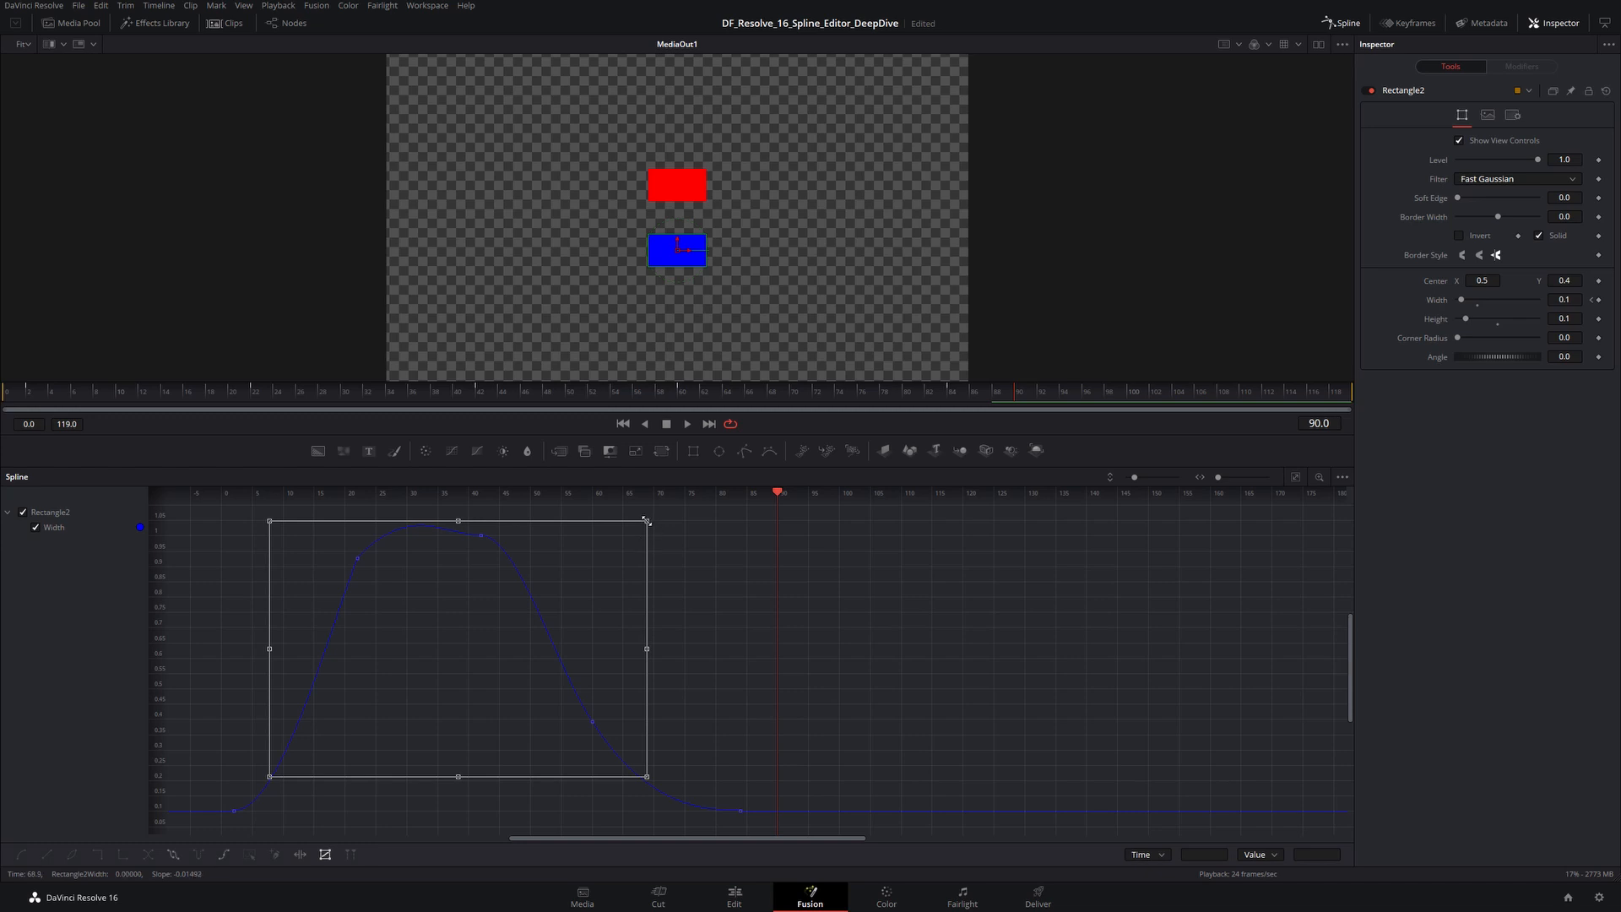
{"action": "left_click_drag", "start_coordinate": [646, 521], "coordinate": [732, 653]}
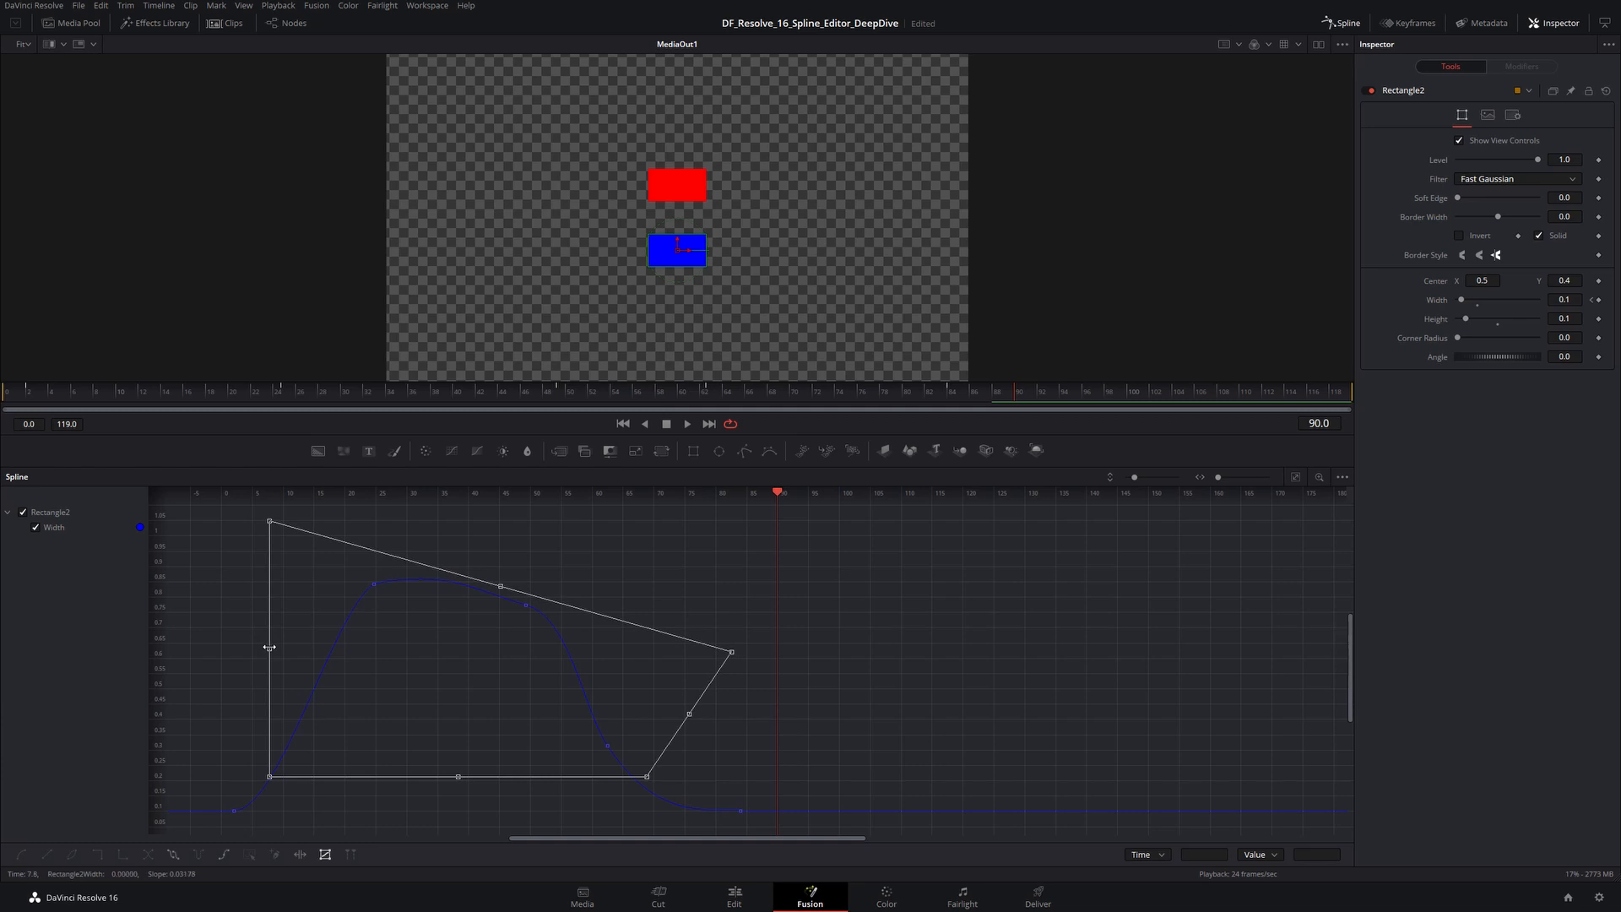
{"action": "left_click_drag", "start_coordinate": [269, 649], "coordinate": [399, 651]}
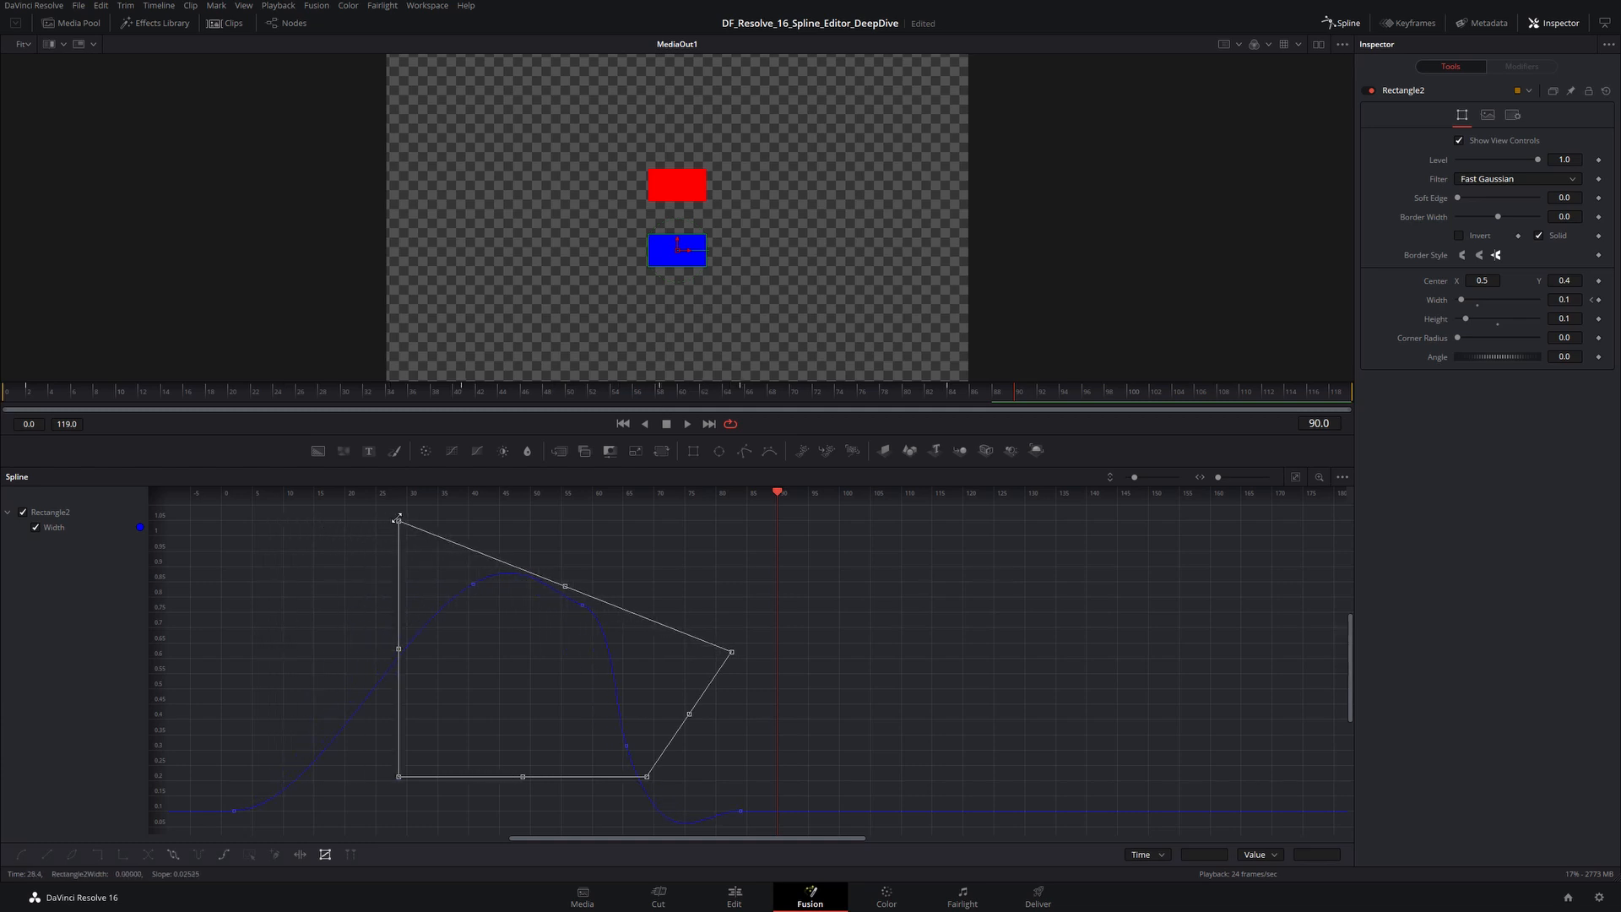
Reshape the Shape Box by its corners into a more even quadrilateral around the Width keyframes, and turn the Shape Box off.
{"action": "left_click_drag", "start_coordinate": [396, 520], "coordinate": [432, 579]}
{"action": "left_click_drag", "start_coordinate": [433, 579], "coordinate": [396, 554]}
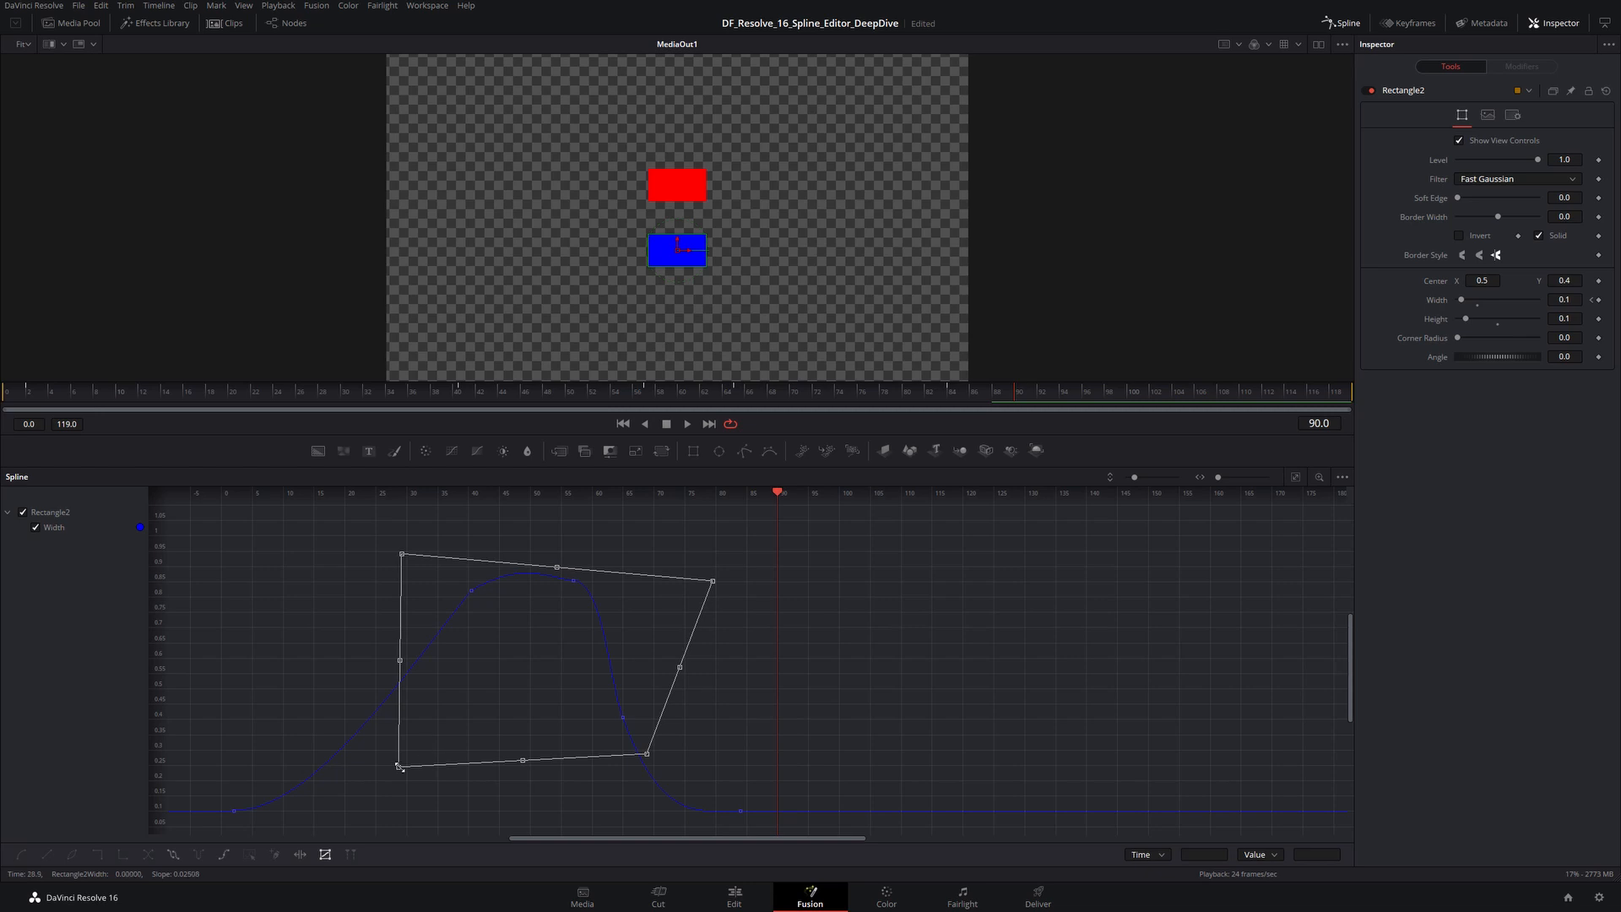
{"action": "mouse_move", "coordinate": [400, 768]}
{"action": "left_mouse_down"}
{"action": "mouse_move", "coordinate": [496, 726]}
{"action": "mouse_move", "coordinate": [467, 760]}
{"action": "mouse_move", "coordinate": [409, 774]}
{"action": "left_mouse_up"}
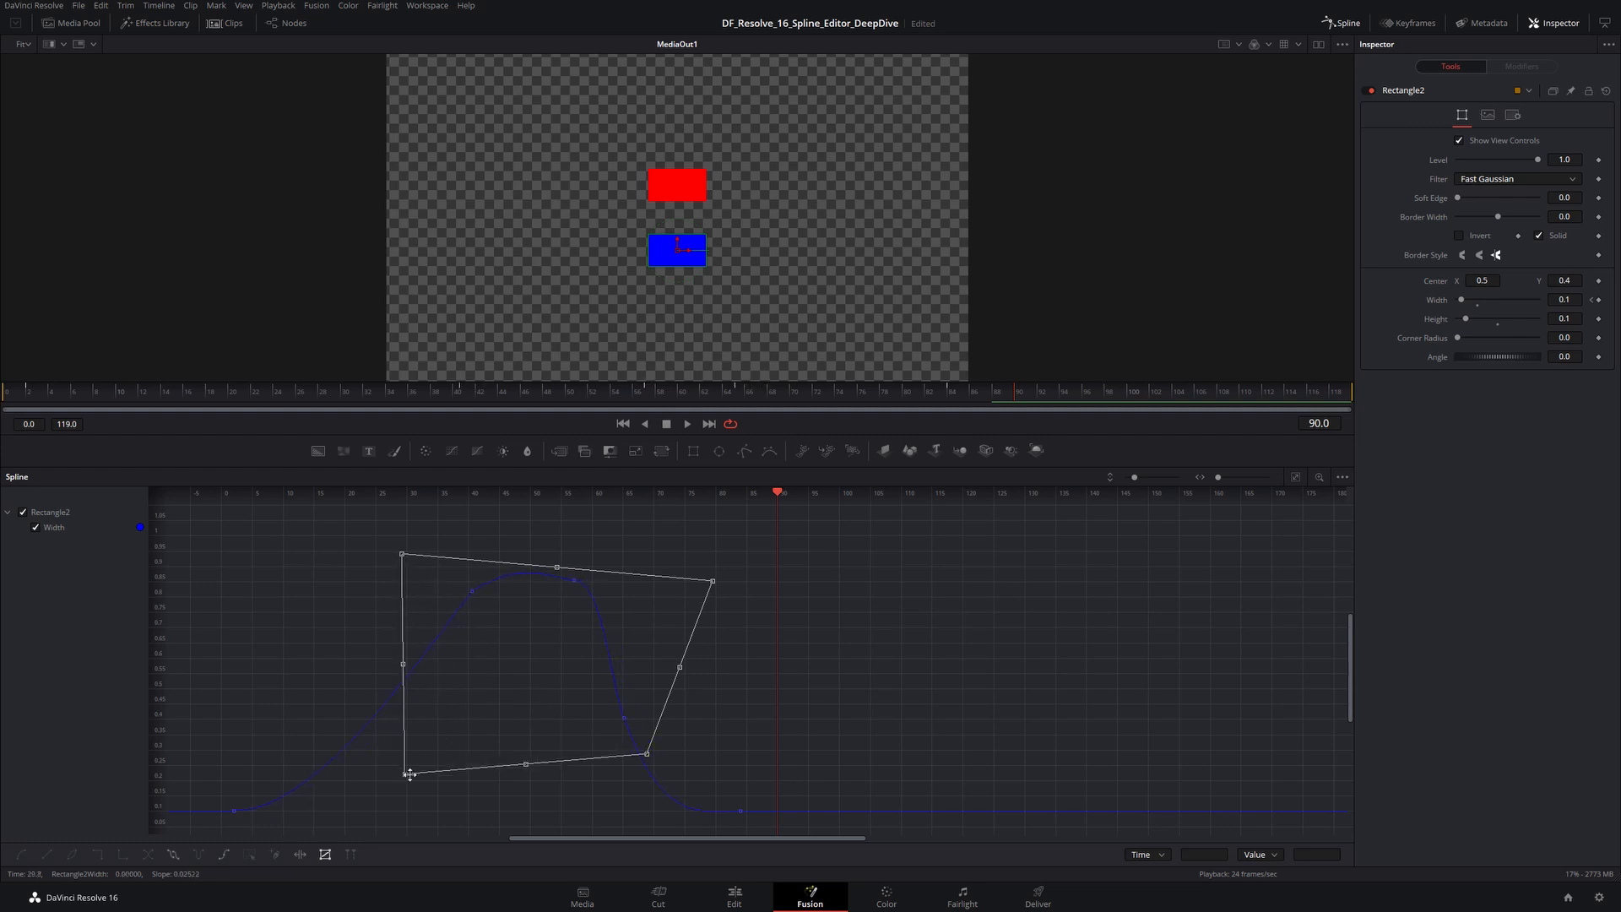
{"action": "left_click_drag", "start_coordinate": [648, 754], "coordinate": [689, 748]}
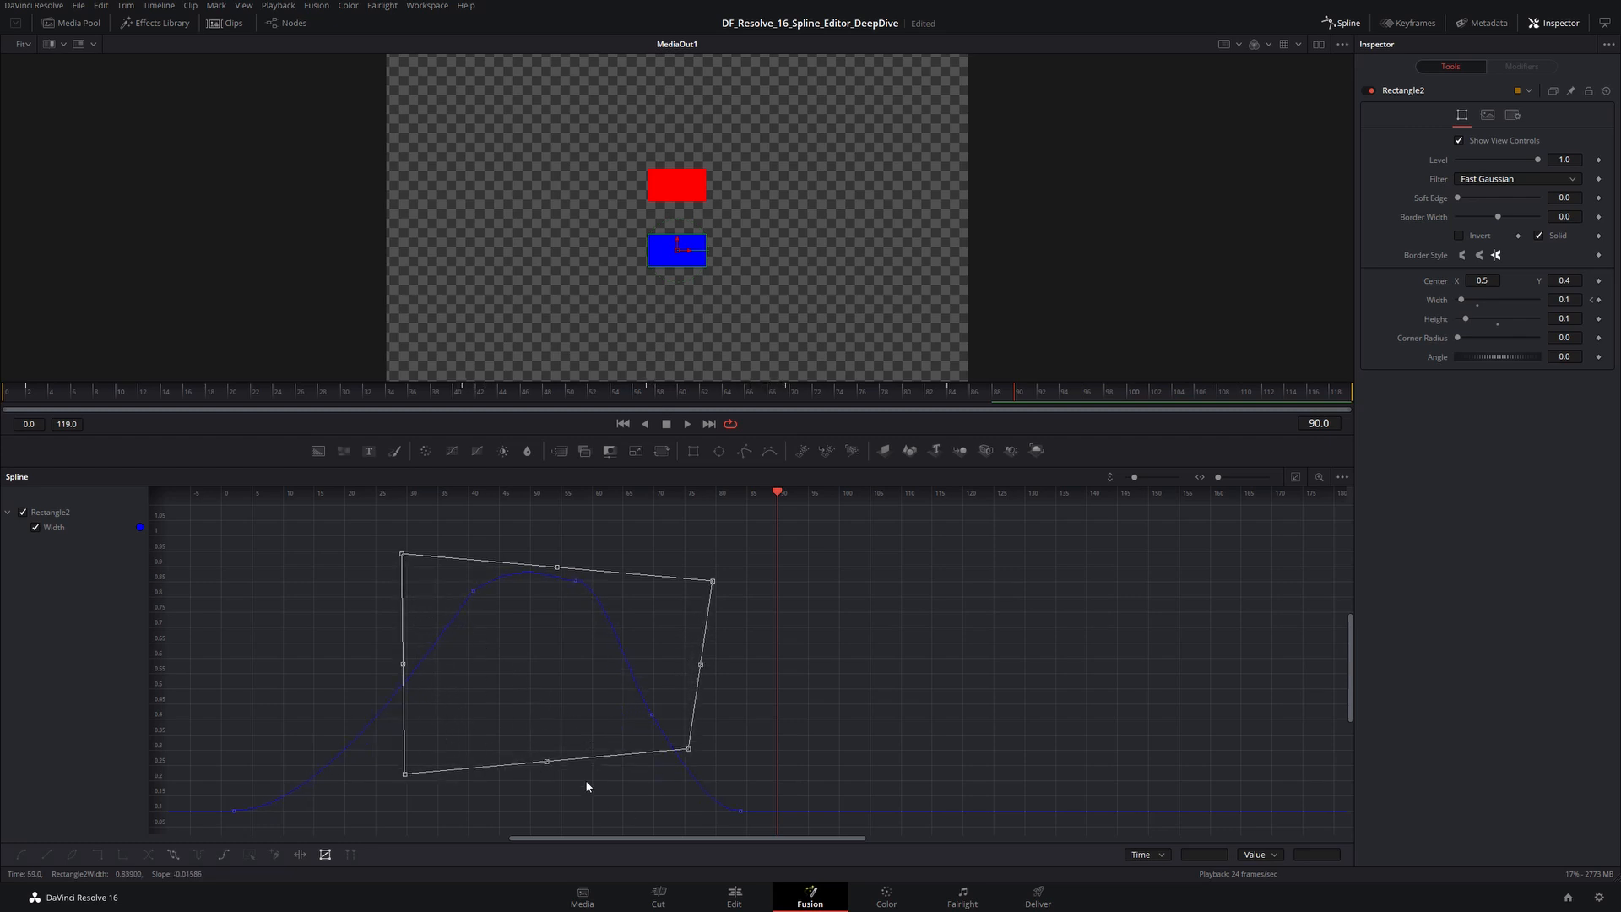
{"action": "left_click", "coordinate": [325, 855]}
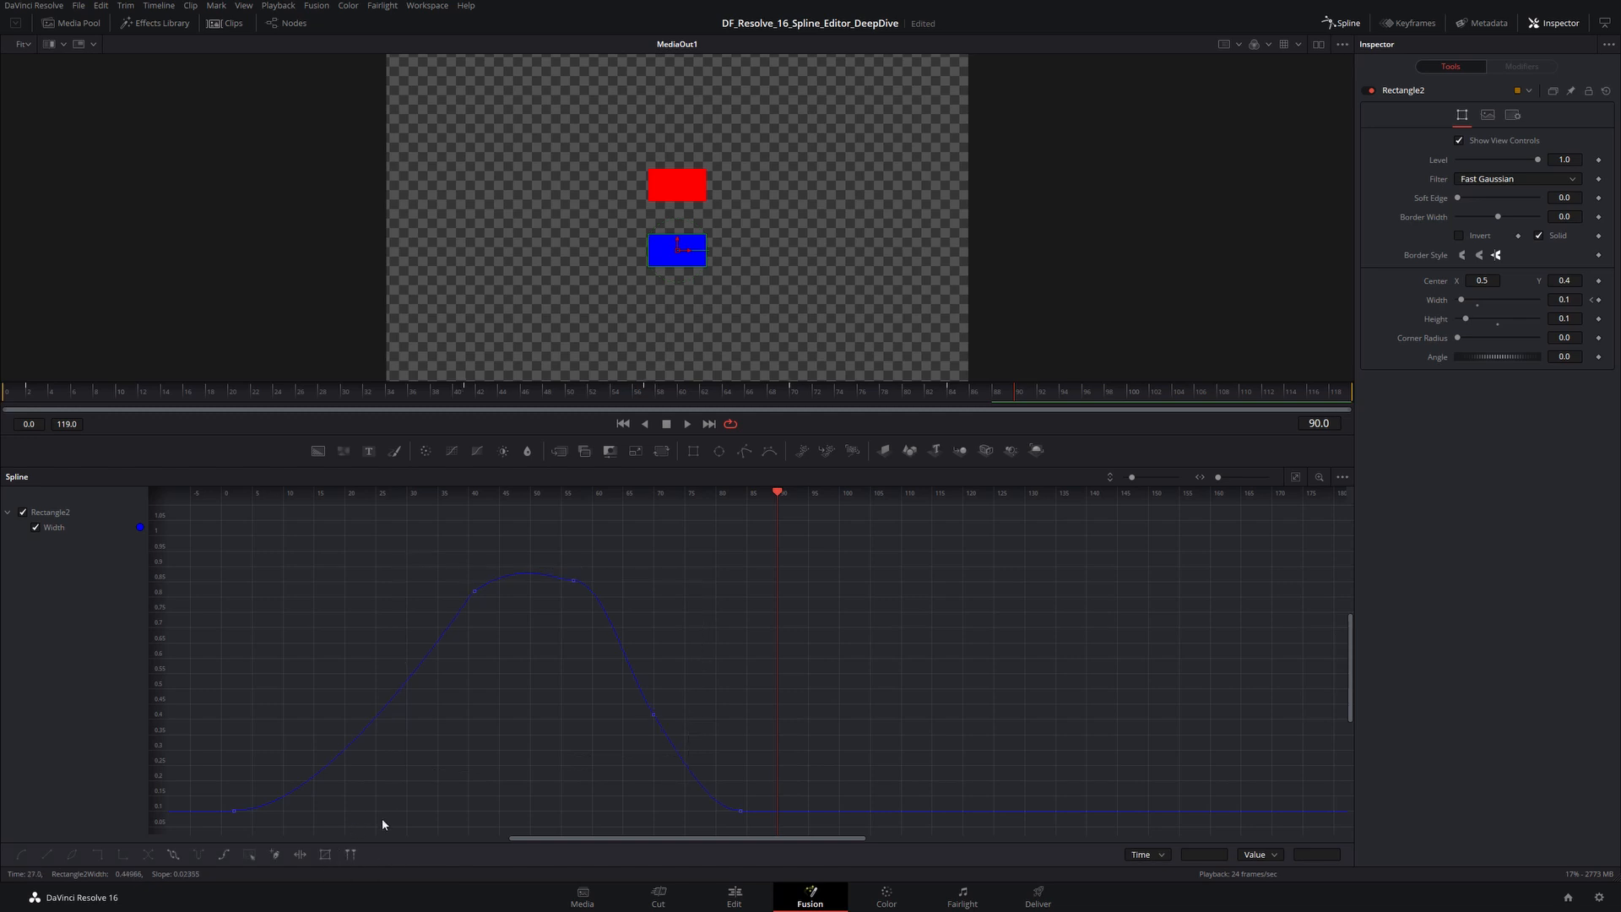
Turn on Show Key Markers, try setting the peak Width keyframe's value to 0.5, and undo the value change.
{"action": "left_click", "coordinate": [350, 855]}
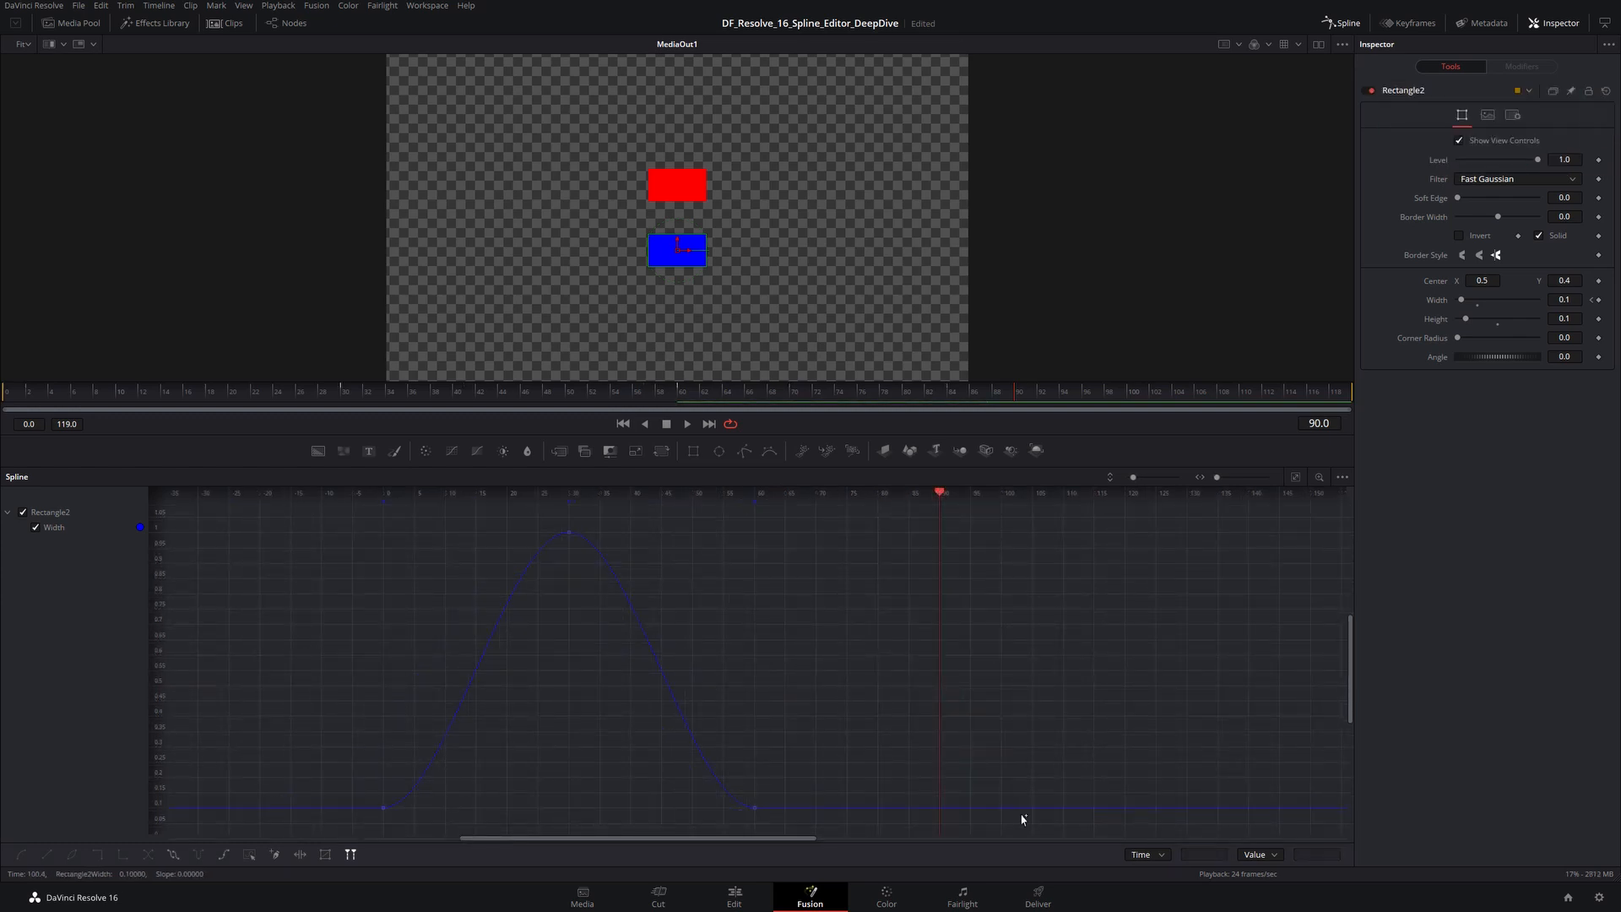
{"action": "left_click", "coordinate": [569, 533]}
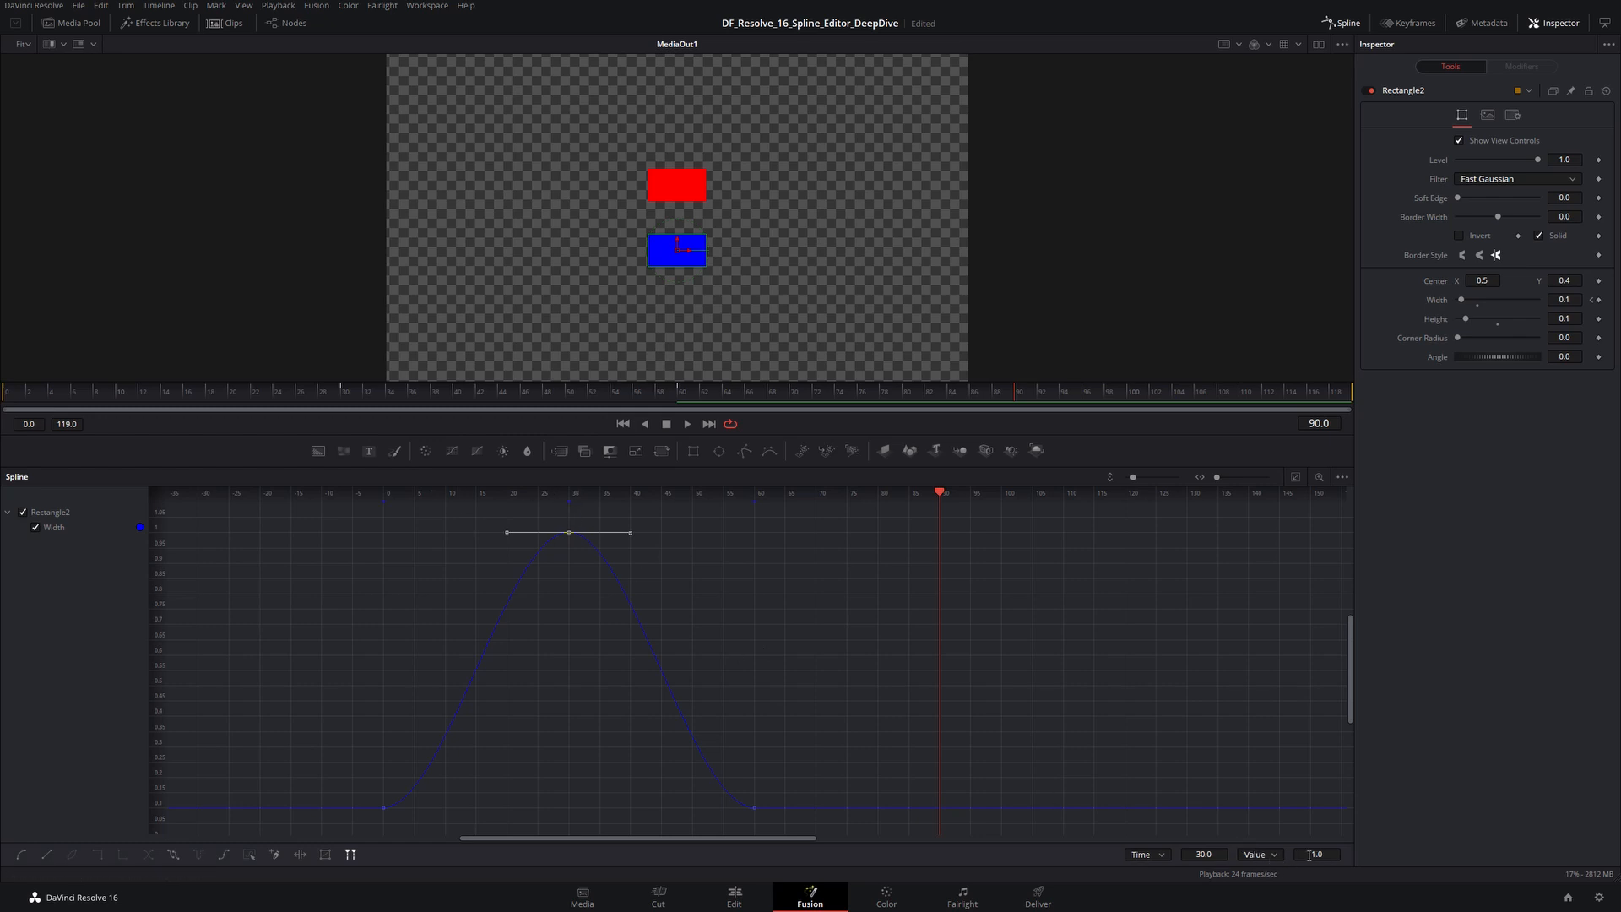
{"action": "left_click_drag", "start_coordinate": [1329, 857], "coordinate": [1306, 854]}
{"action": "type", "text": ".5"}
{"action": "key", "text": "Return"}
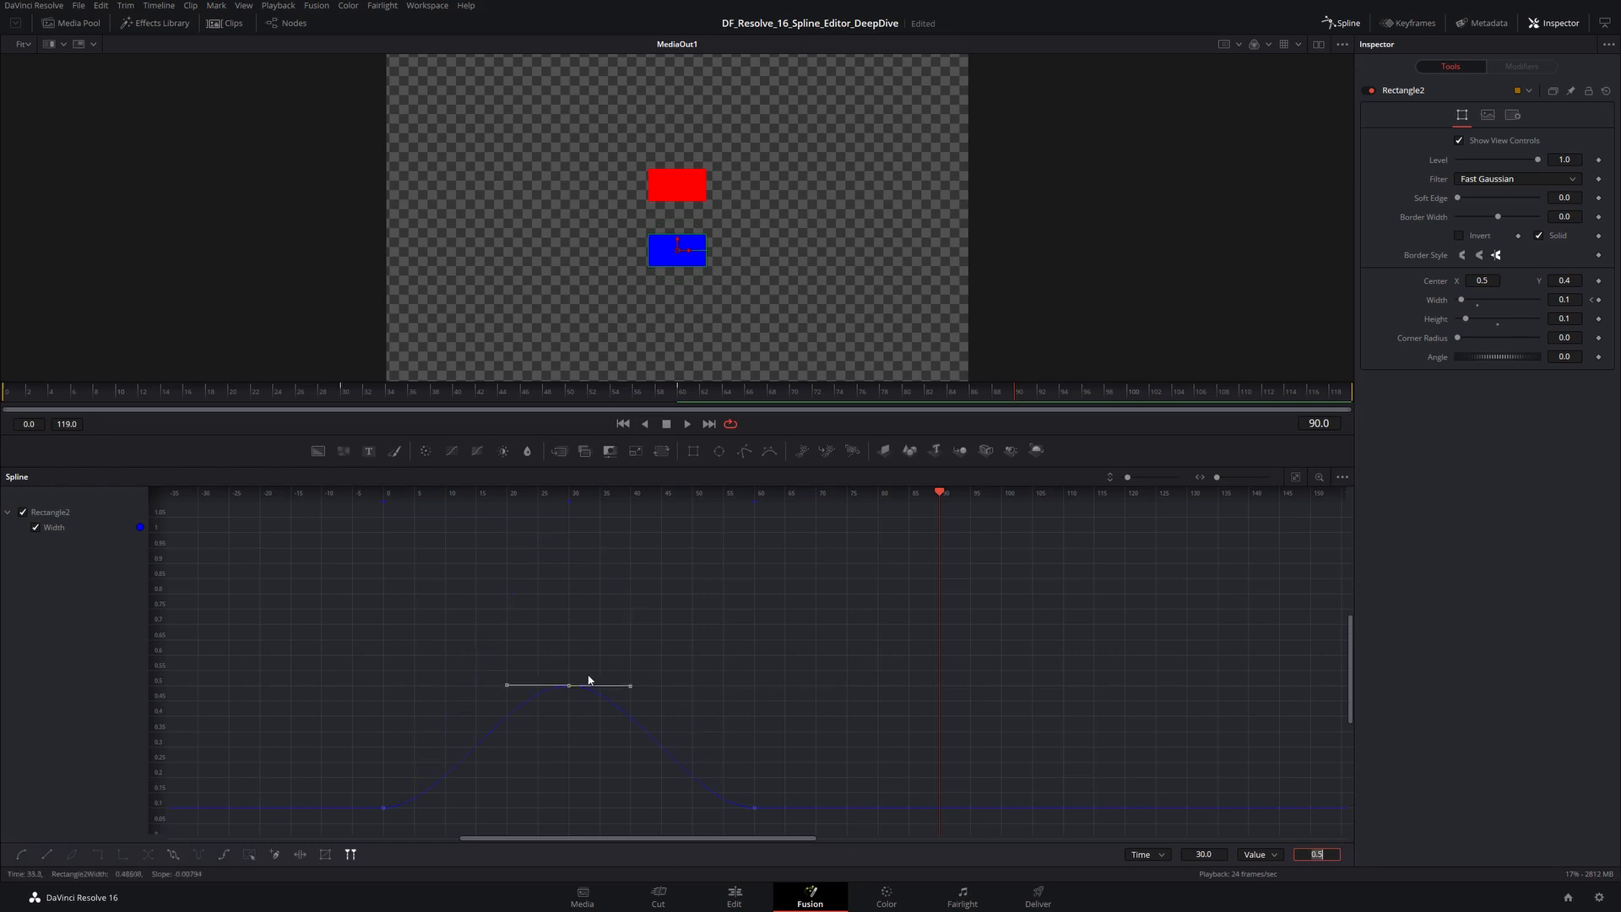
{"action": "key", "text": "ctrl+z"}
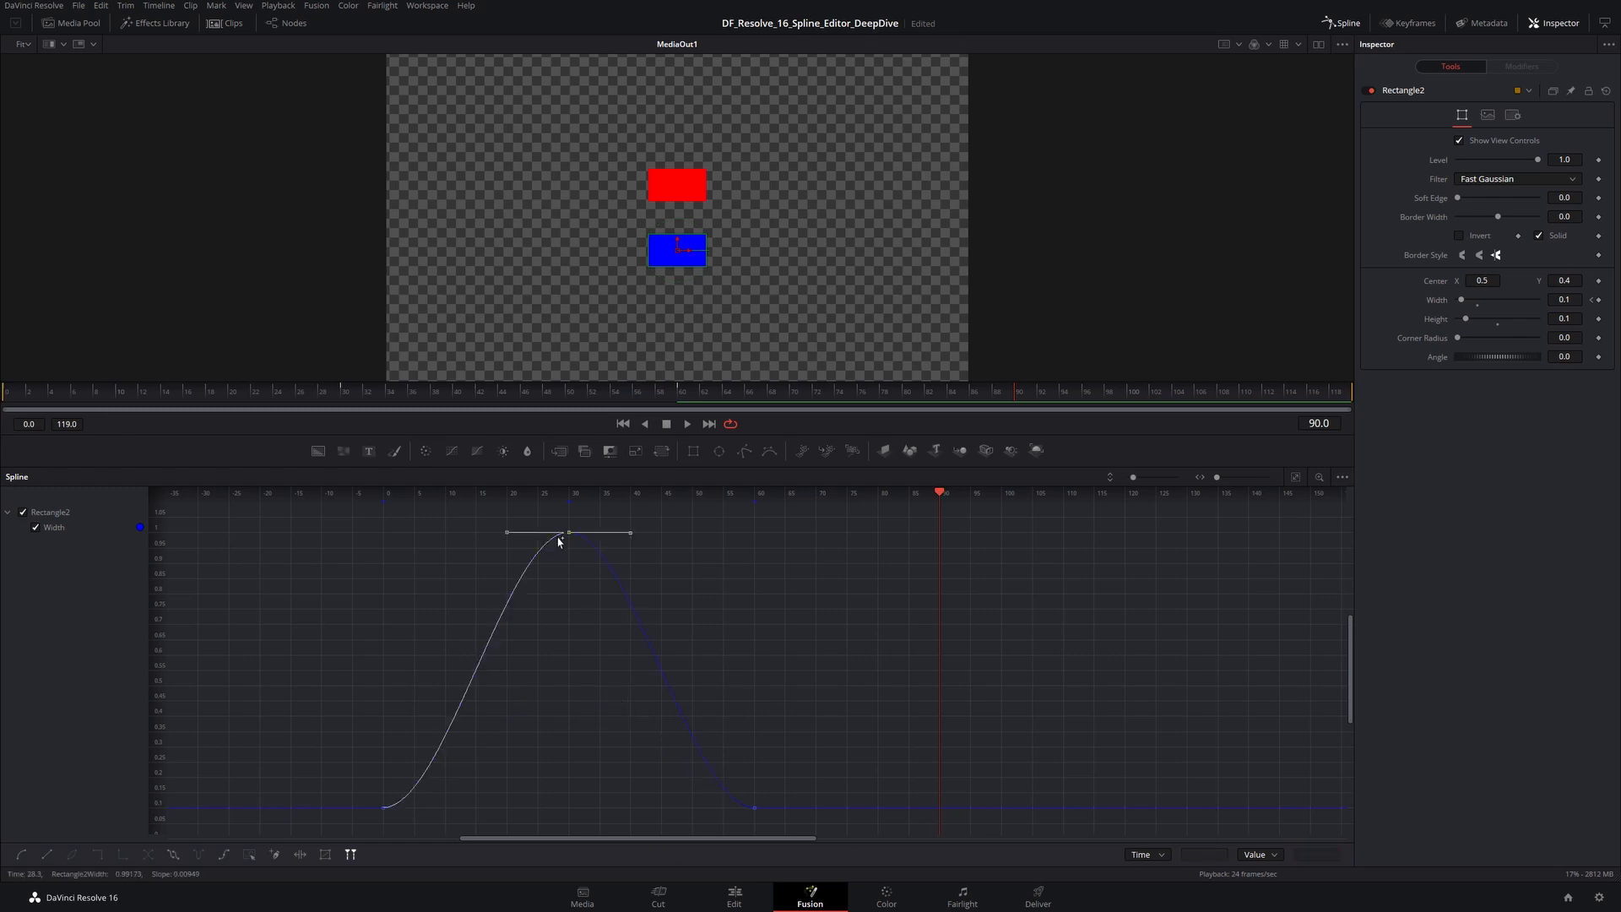
Try setting the peak Width keyframe's time to frame 35, and undo it.
{"action": "left_click_drag", "start_coordinate": [559, 566], "coordinate": [557, 564]}
{"action": "left_click", "coordinate": [1189, 855]}
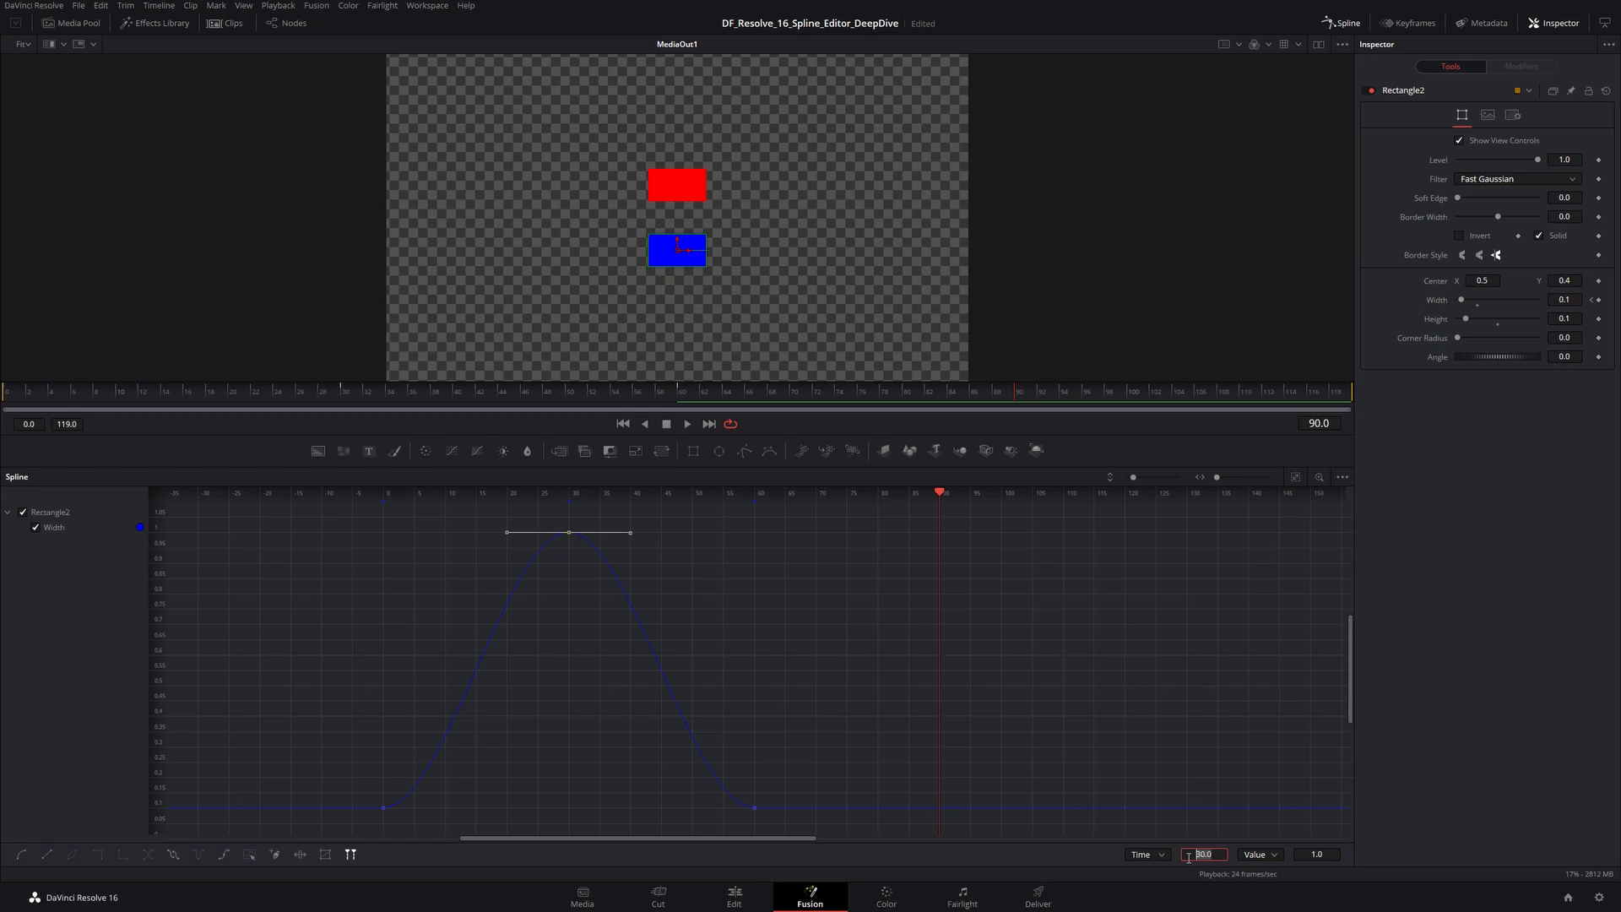
{"action": "type", "text": "35"}
{"action": "key", "text": "Return"}
{"action": "key", "text": "ctrl+z"}
Try T Offset on the peak Width keyframe, shifting its time by 5 frames and back by -5 frames.
{"action": "left_click", "coordinate": [1162, 855]}
{"action": "left_click", "coordinate": [661, 549]}
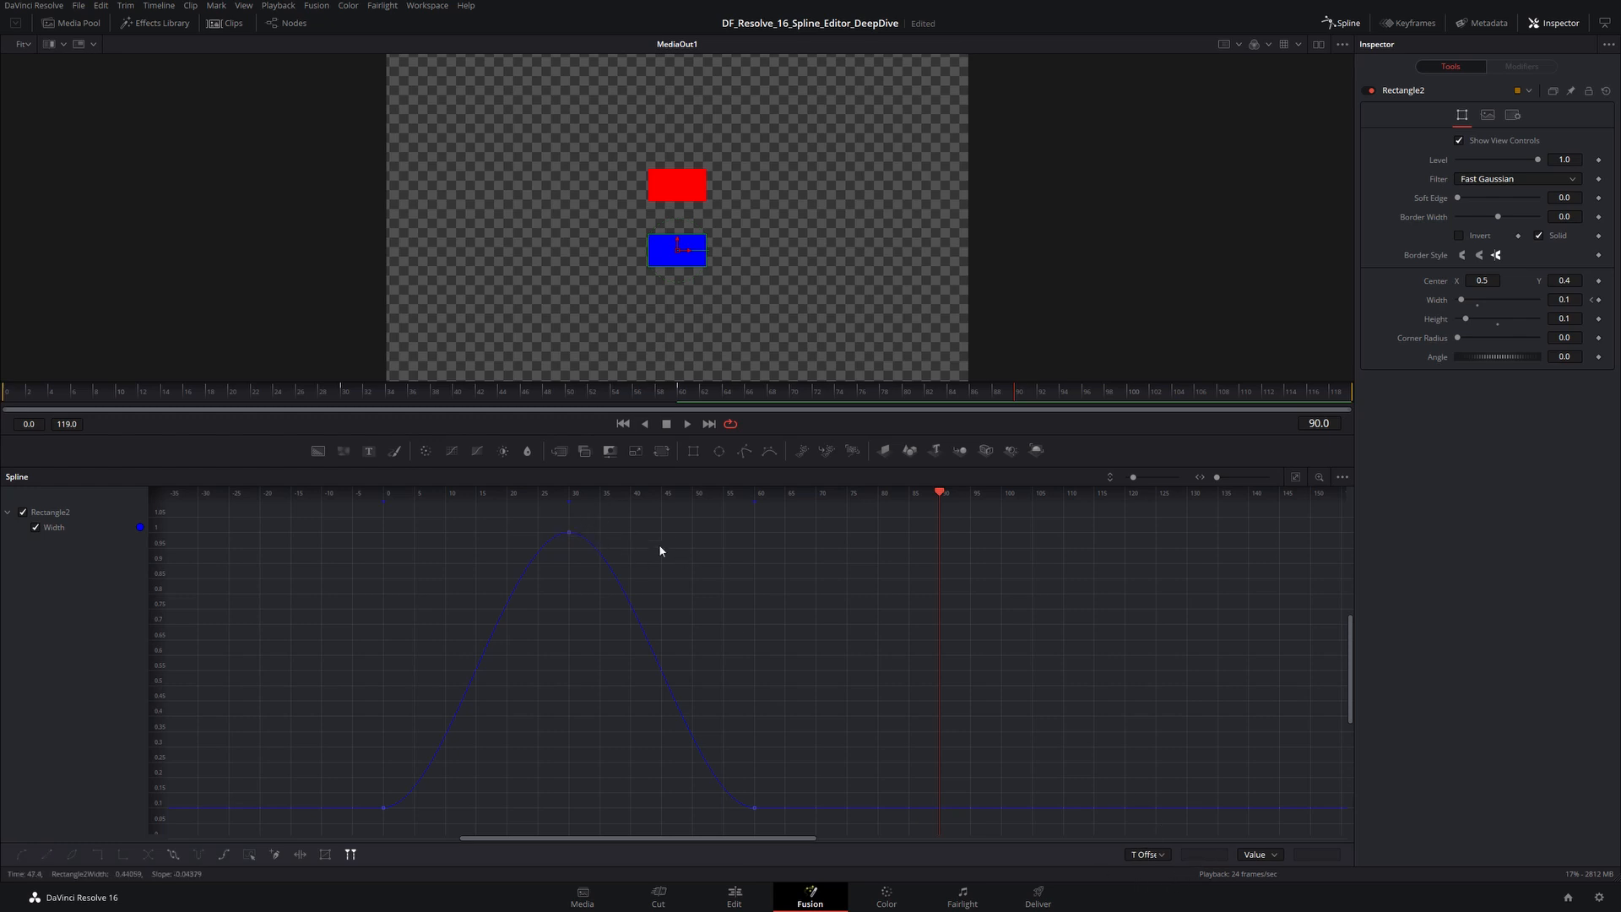
{"action": "left_click_drag", "start_coordinate": [554, 561], "coordinate": [554, 560]}
{"action": "scroll", "coordinate": [1149, 854], "scroll_direction": "up", "scroll_amount": 1}
{"action": "left_click", "coordinate": [1159, 854]}
{"action": "left_click", "coordinate": [1148, 879]}
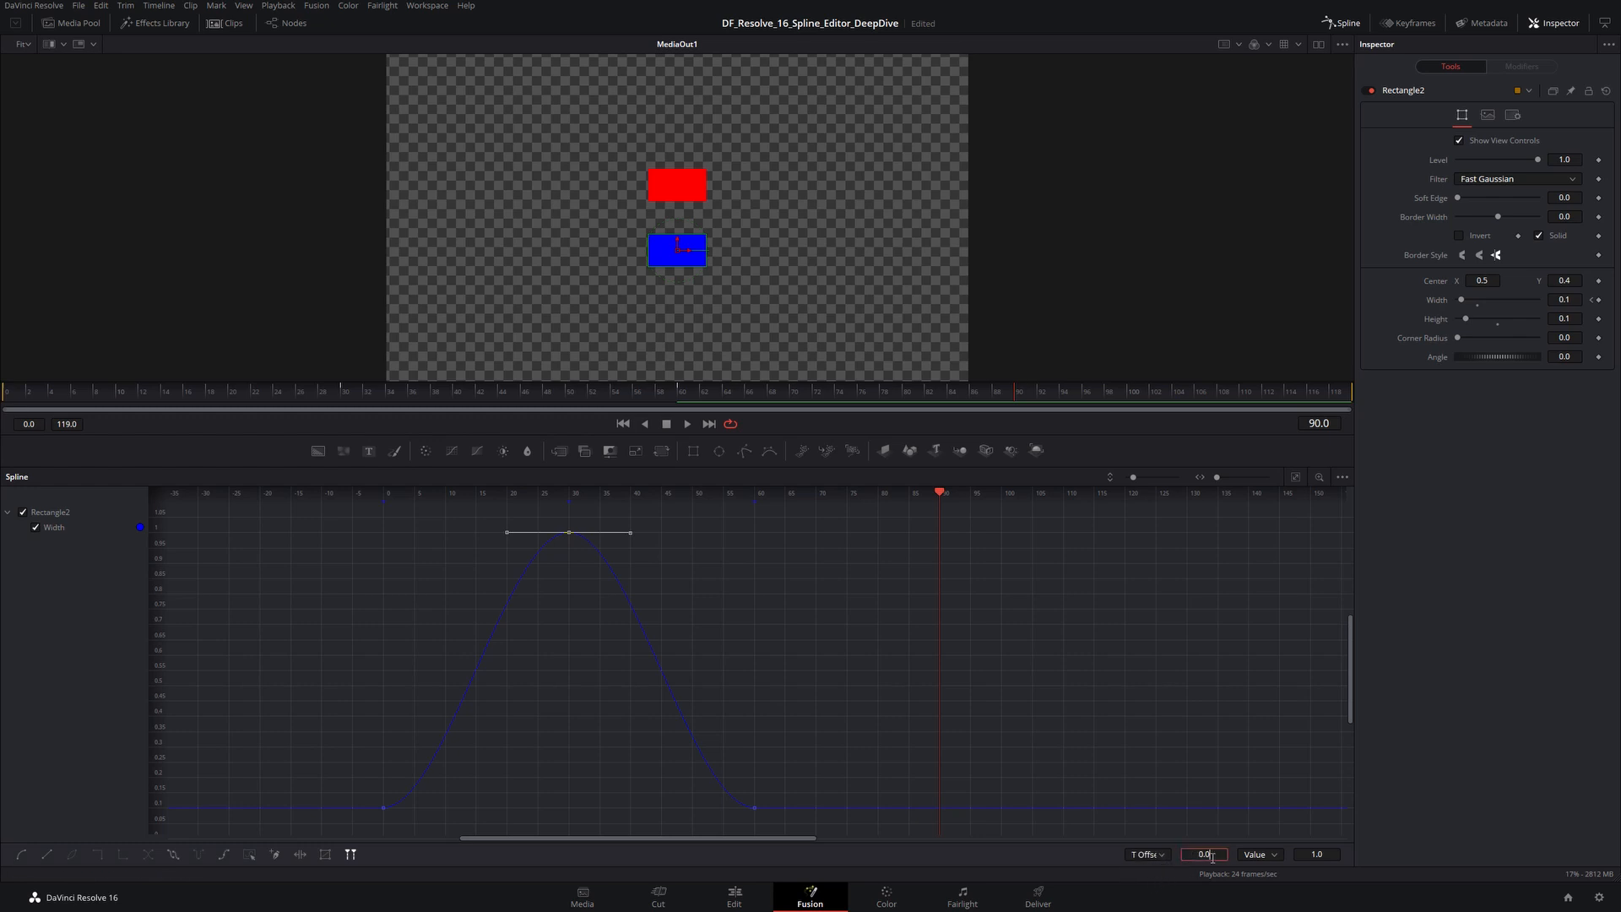
{"action": "type", "text": "5"}
{"action": "key", "text": "Return"}
{"action": "type", "text": "-5"}
{"action": "key", "text": "Return"}
{"action": "left_click", "coordinate": [1150, 855]}
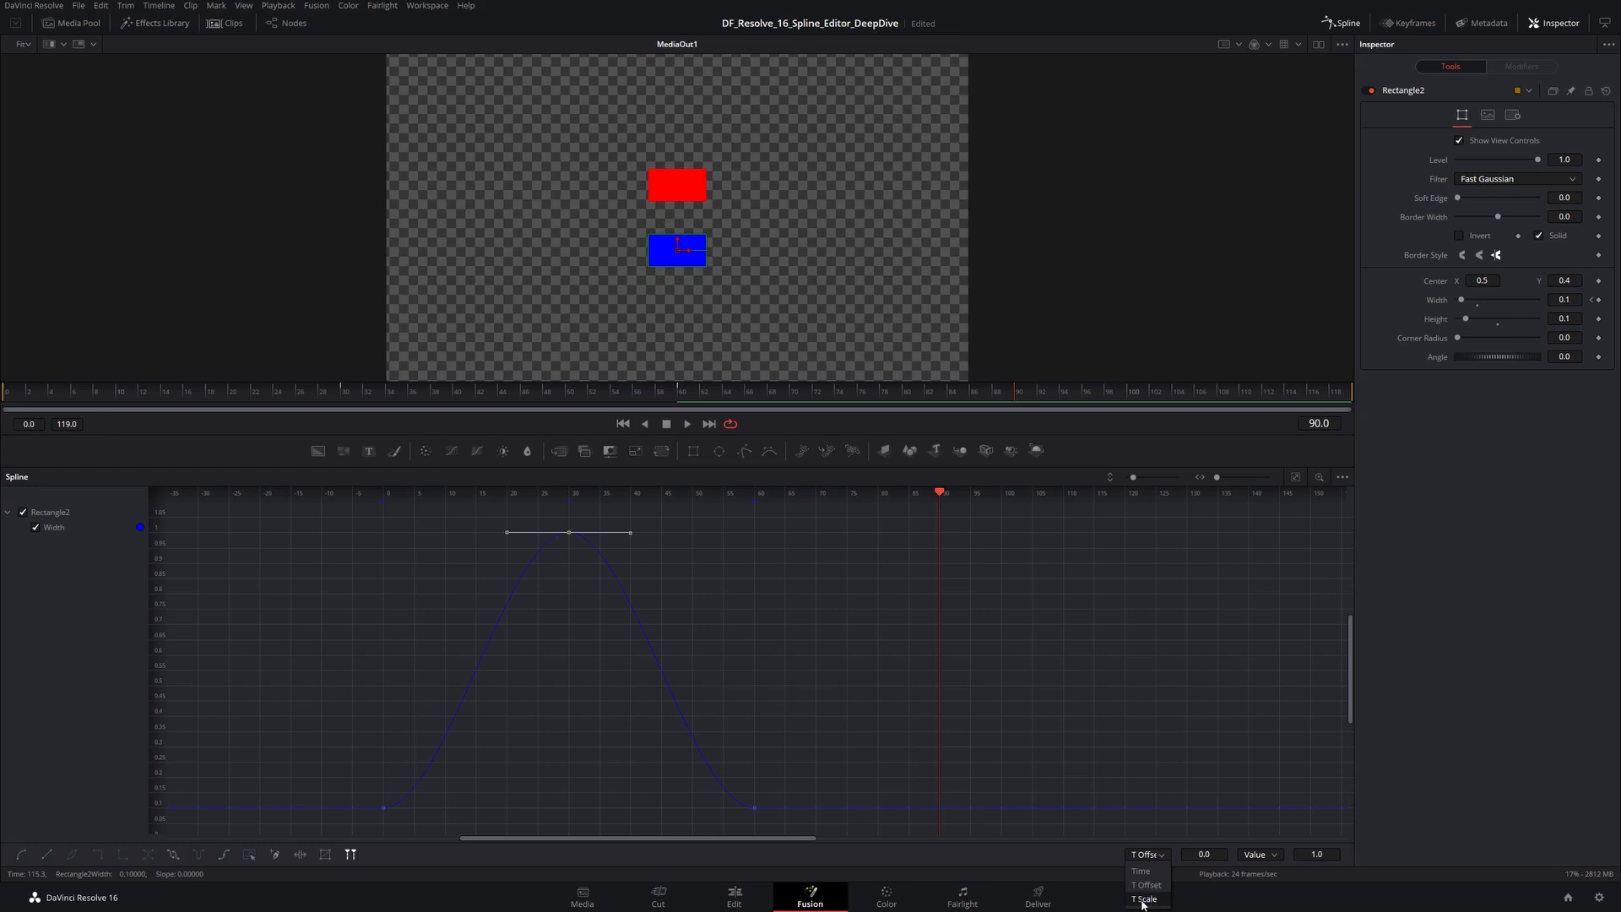
{"action": "left_click", "coordinate": [1250, 750]}
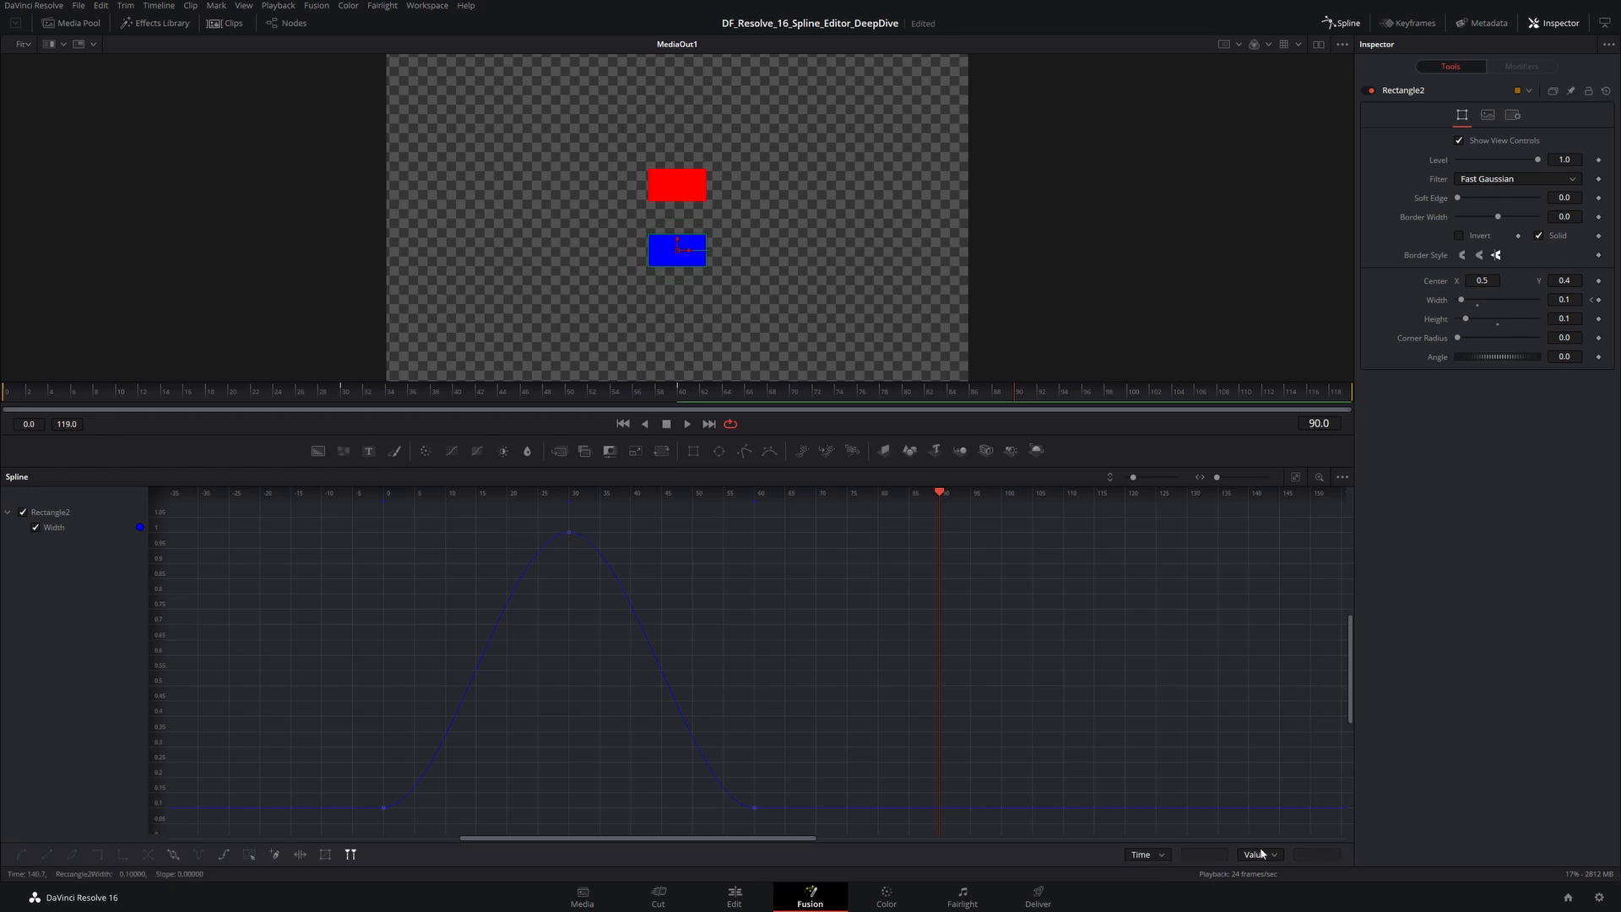
Switch the peak Width keyframe's value mode to Offset and offset its value by -0.2.
{"action": "left_click", "coordinate": [569, 532]}
{"action": "left_click", "coordinate": [1264, 855]}
{"action": "left_click", "coordinate": [1258, 887]}
{"action": "left_click", "coordinate": [1324, 855]}
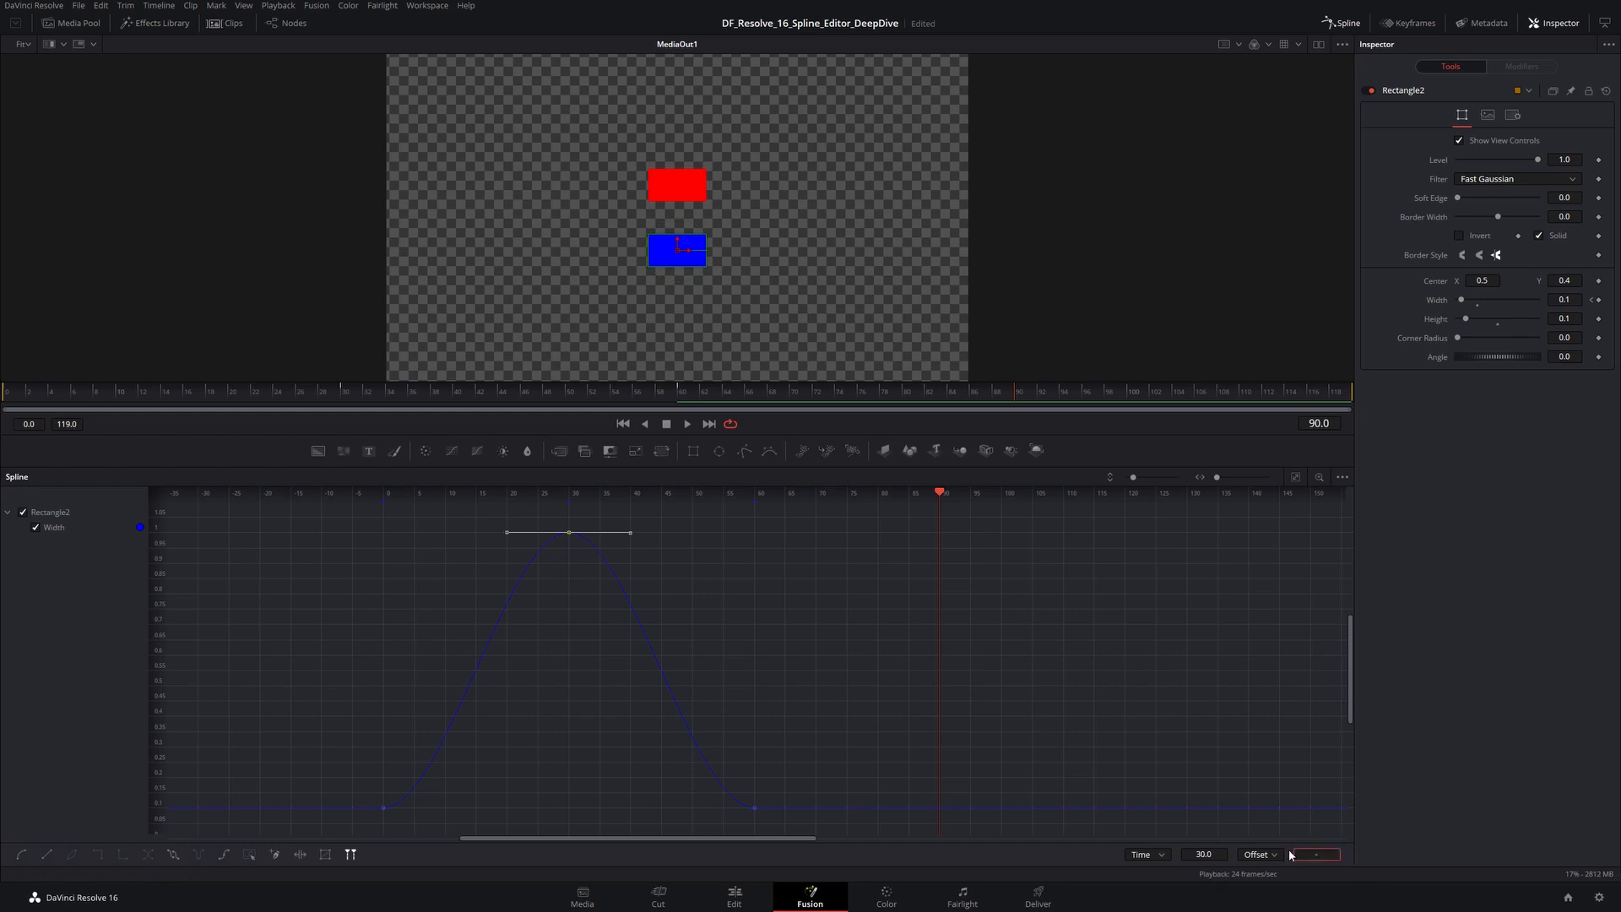
{"action": "type", "text": "-.2"}
{"action": "key", "text": "Return"}
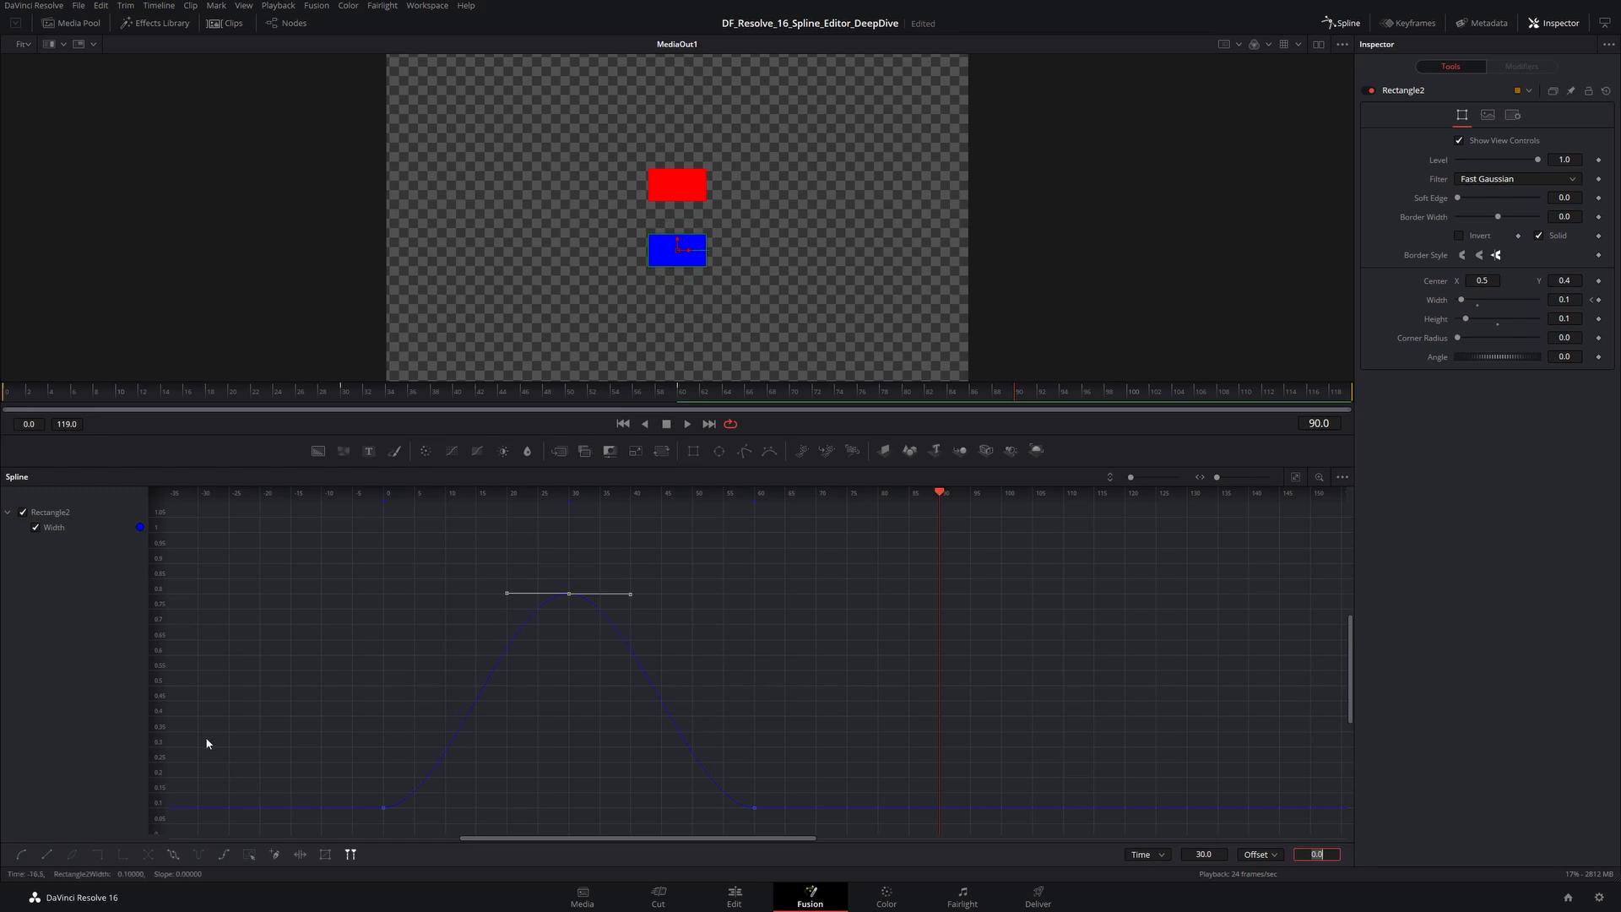
Switch the peak Width keyframe's value mode to Scale and scale its value by 0.5.
{"action": "left_click", "coordinate": [1255, 854]}
{"action": "left_click", "coordinate": [1259, 903]}
{"action": "left_click", "coordinate": [1313, 855]}
{"action": "type", "text": "0.5"}
{"action": "key", "text": "Return"}
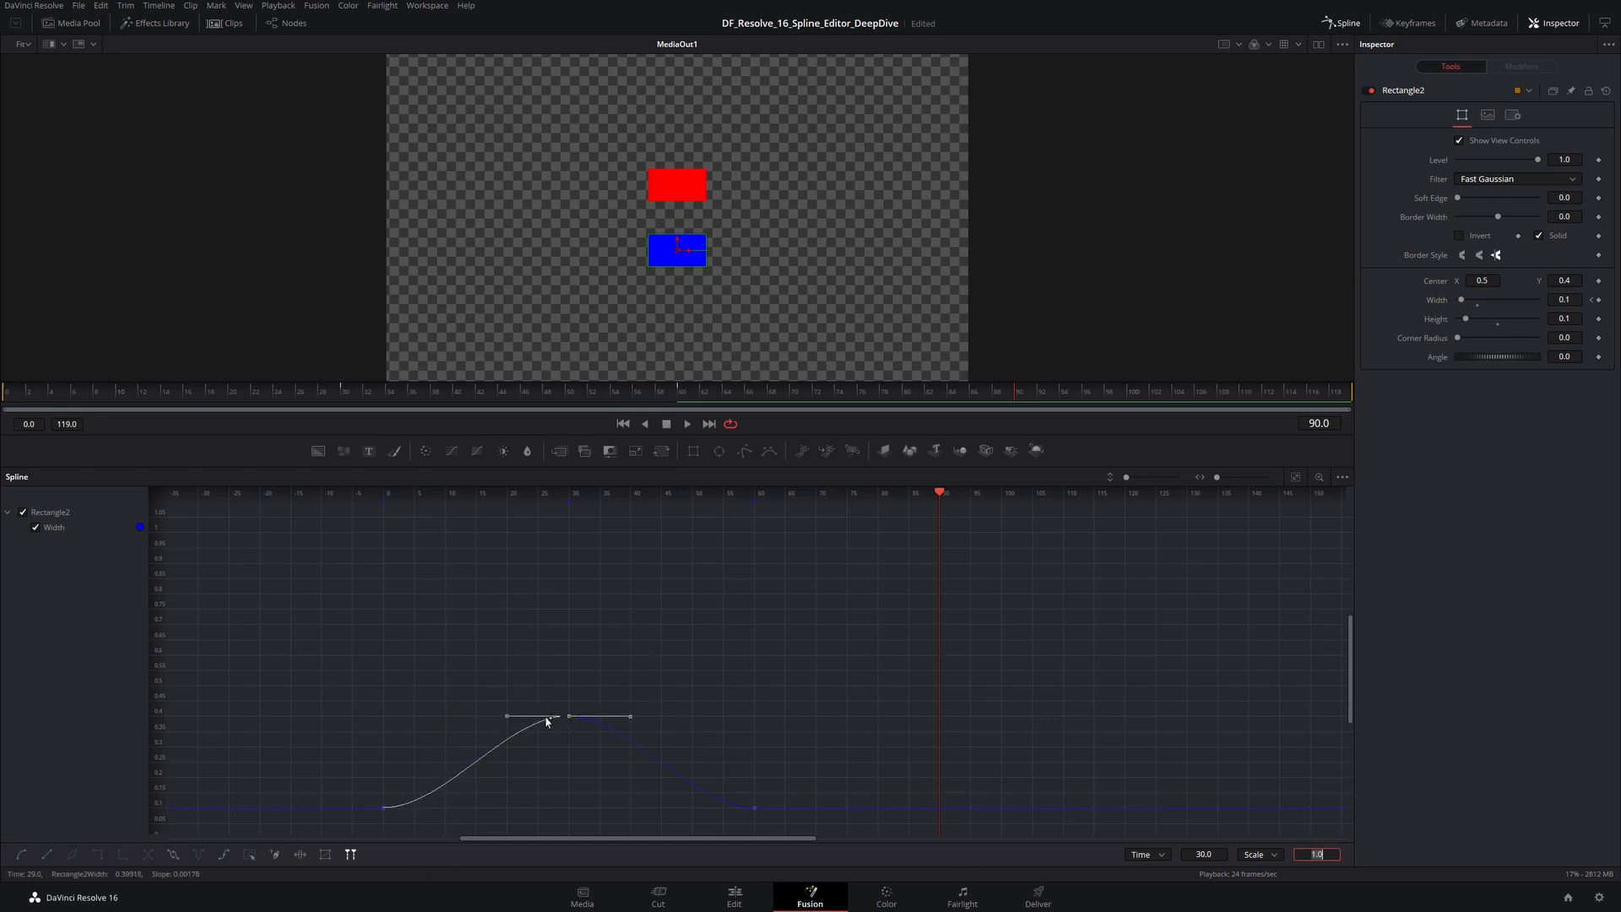